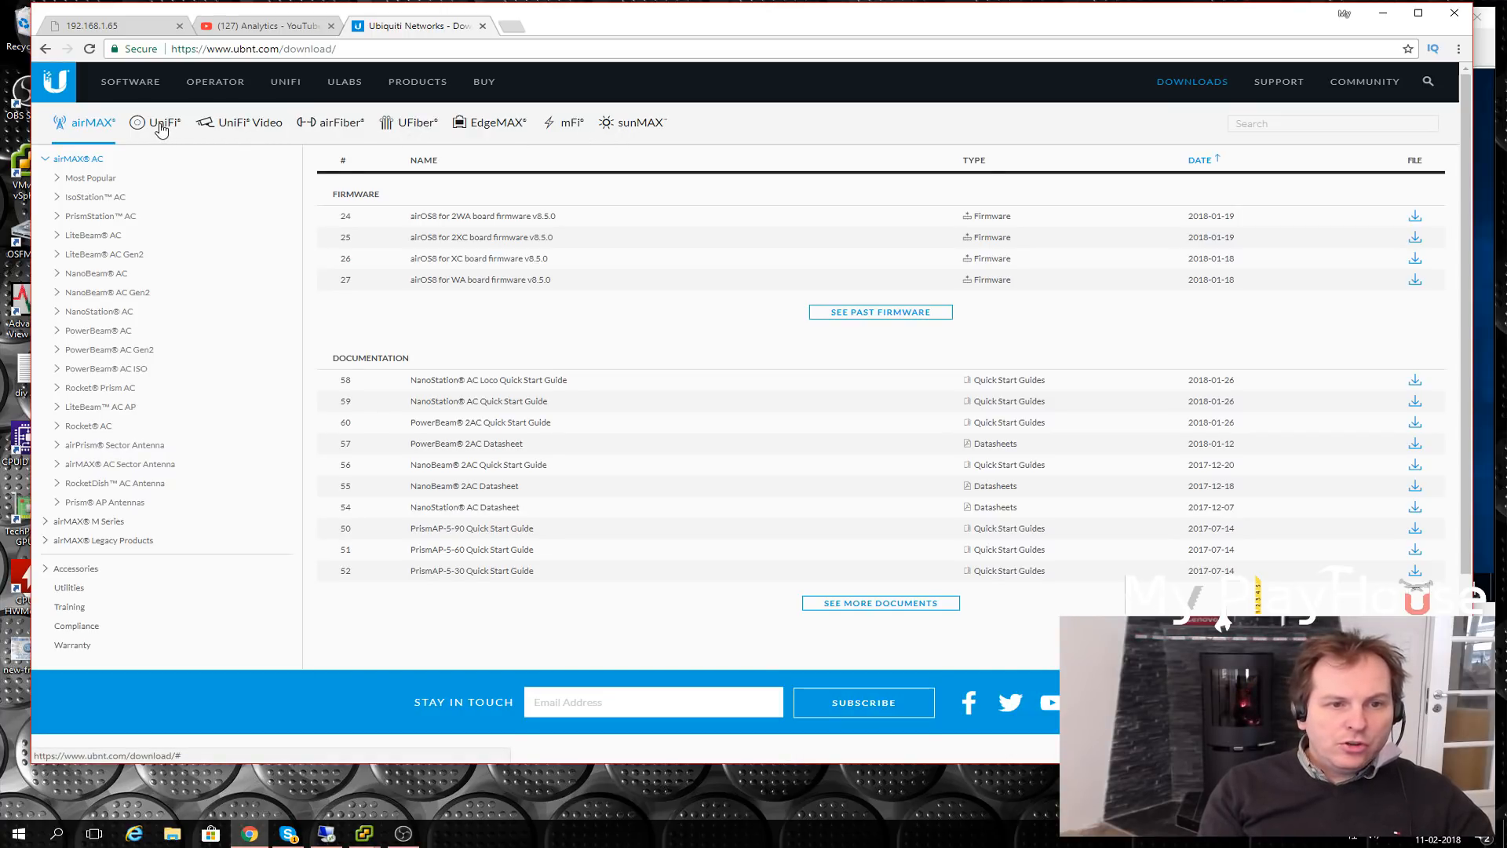
# - On the UniFi downloads tab, start downloading the UniFi 5.6.30 Controller for Windows
pyautogui.click(160, 128)
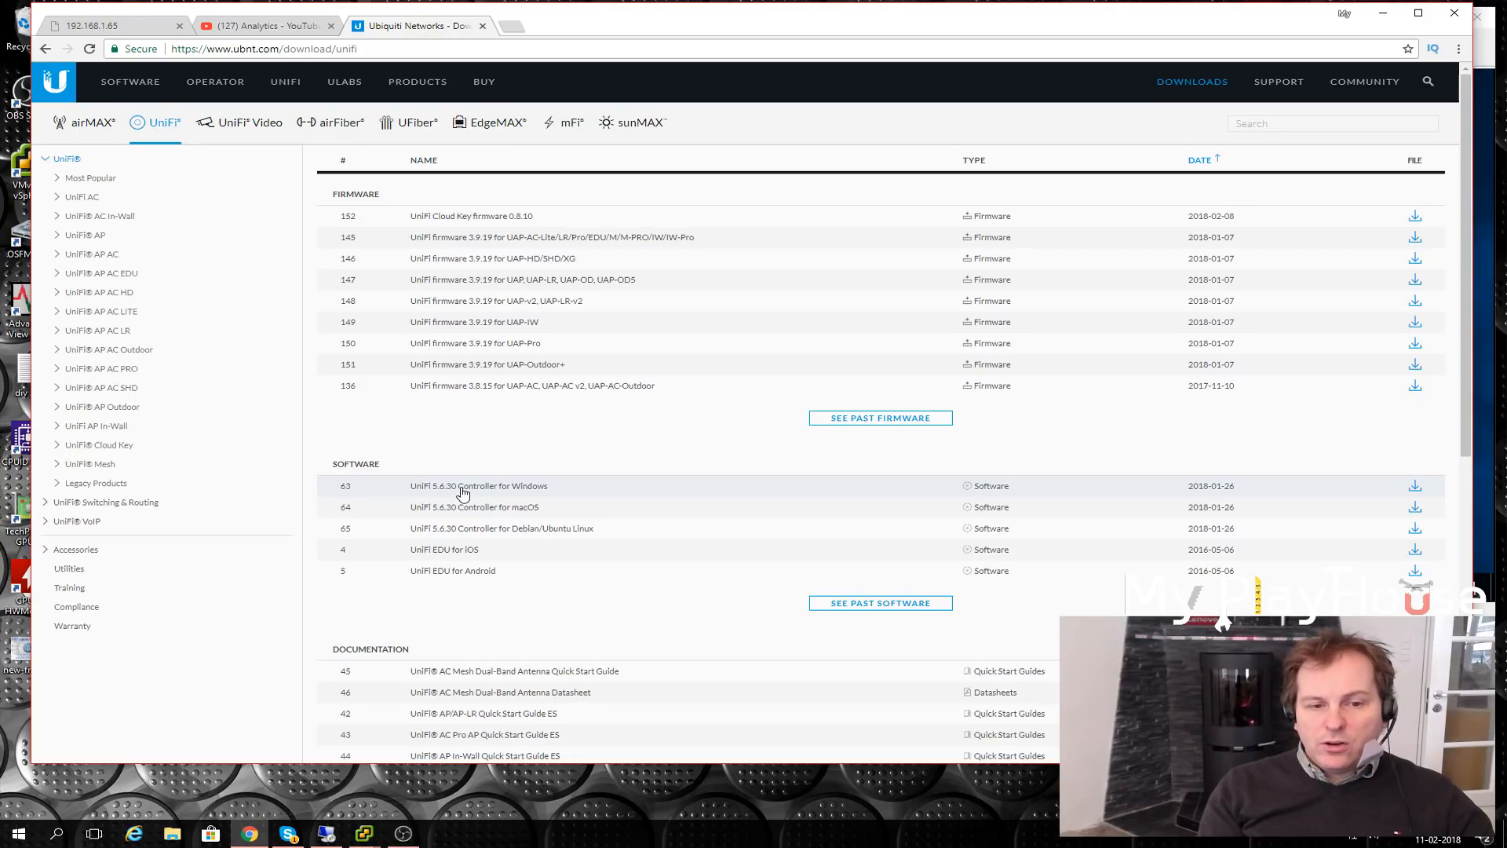
pyautogui.click(457, 487)
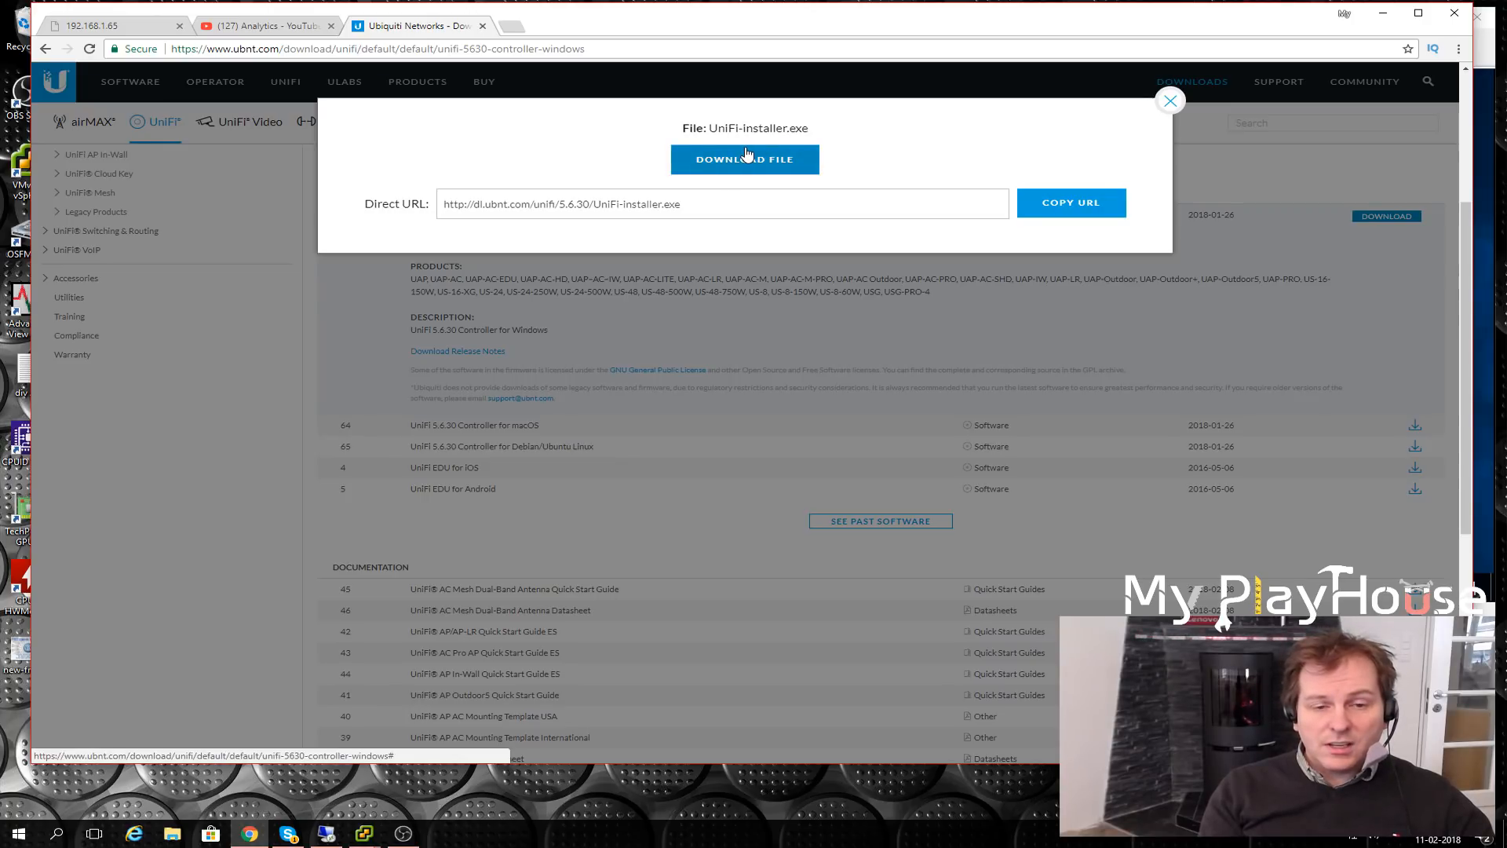
# - Select the installer's direct download URL, then move Chrome aside and minimize it
pyautogui.moveTo(683, 204); pyautogui.dragTo(437, 208)
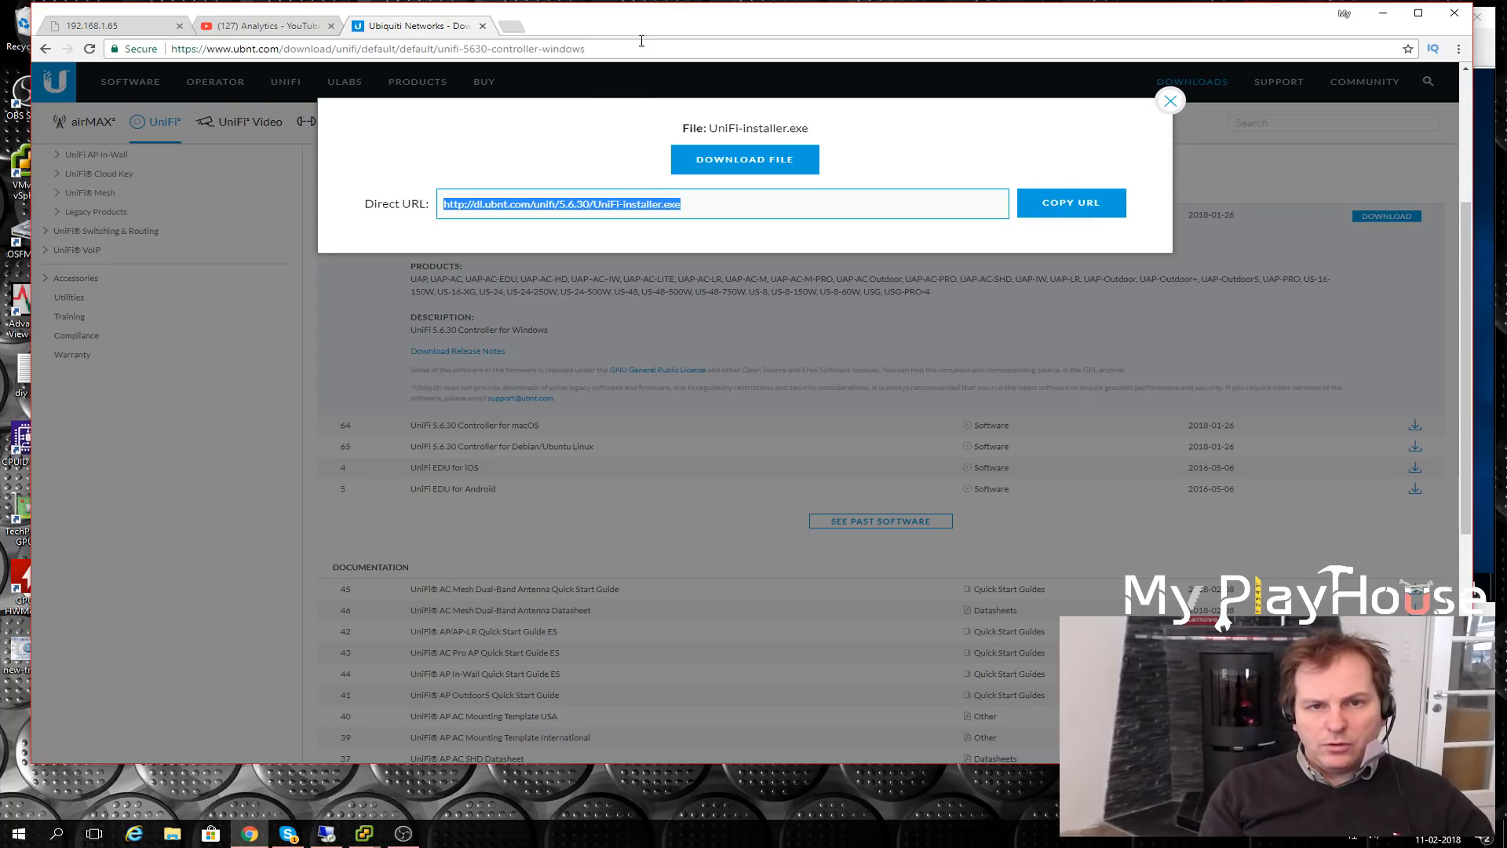
pyautogui.moveTo(633, 16); pyautogui.dragTo(660, 34)
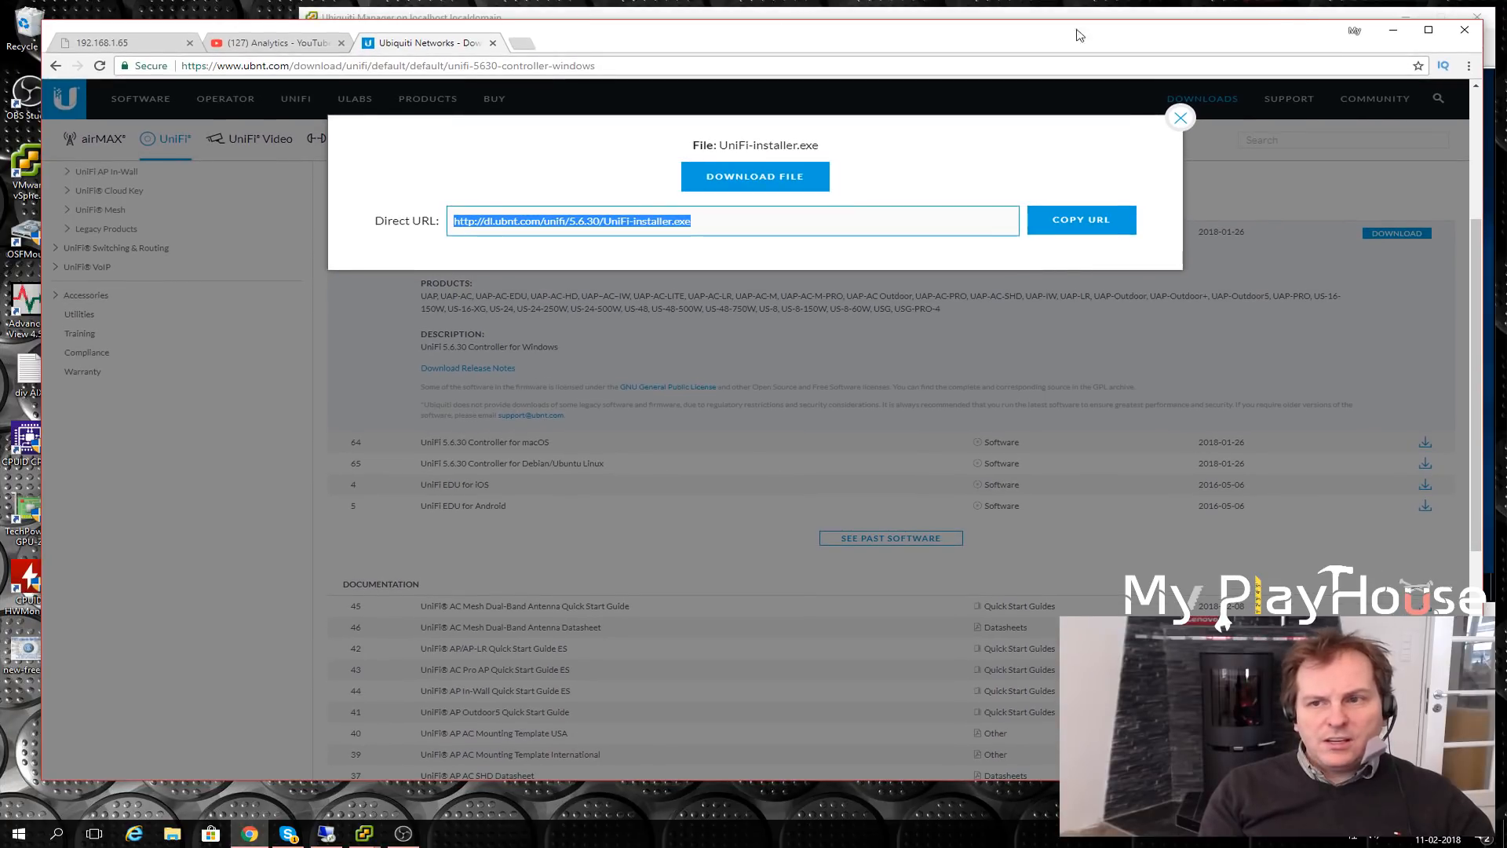
pyautogui.click(1389, 36)
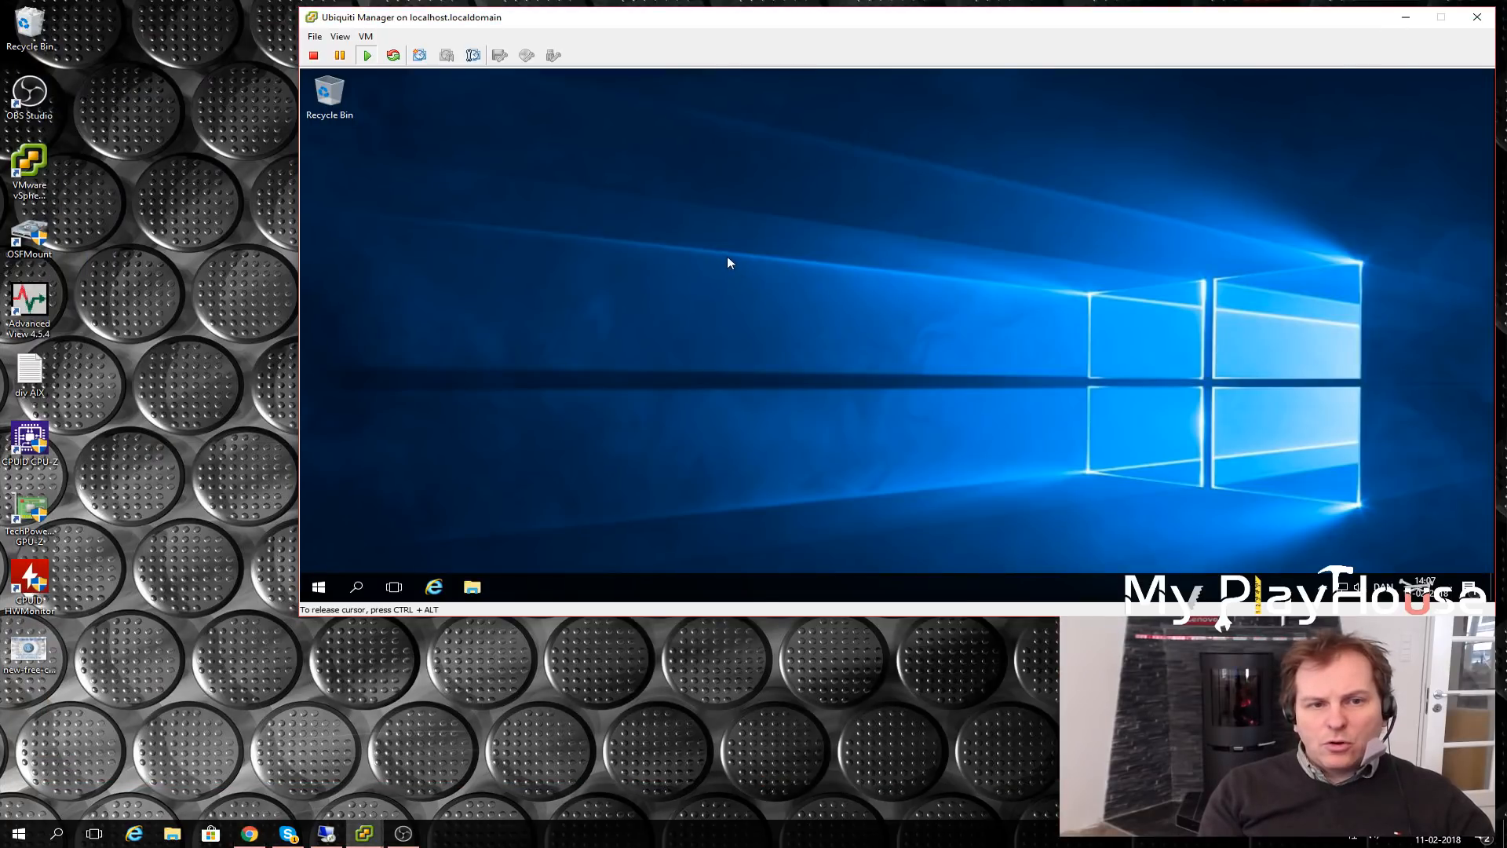
# - Move the Ubiquiti Manager console window further left on the desktop
pyautogui.moveTo(969, 19); pyautogui.dragTo(915, 31)
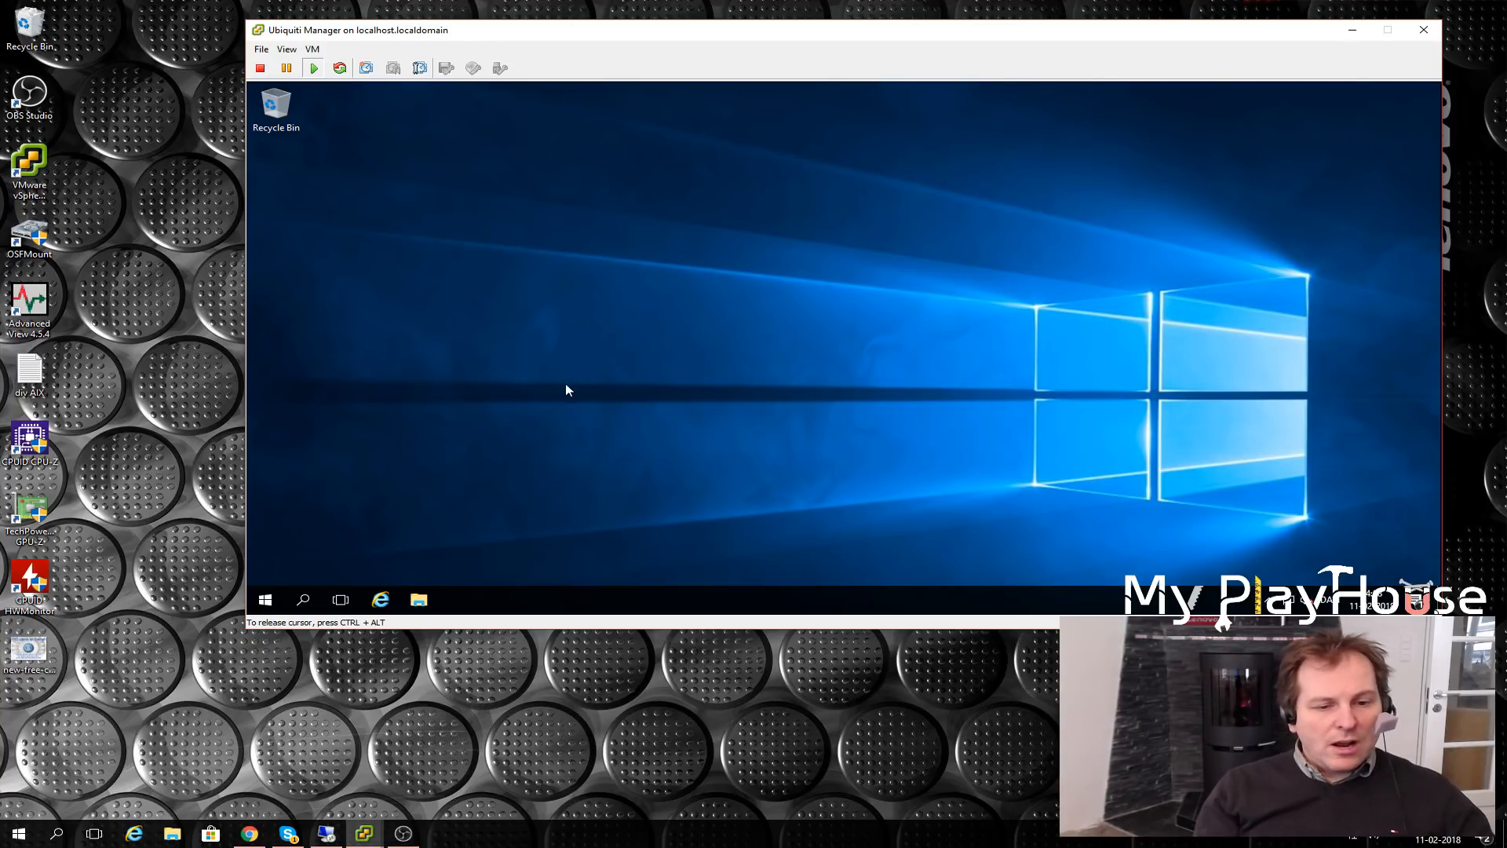
# - Show the host's Downloads folder with the 70,920 KB UniFi-installer, widened to reveal file sizes
pyautogui.click(170, 838)
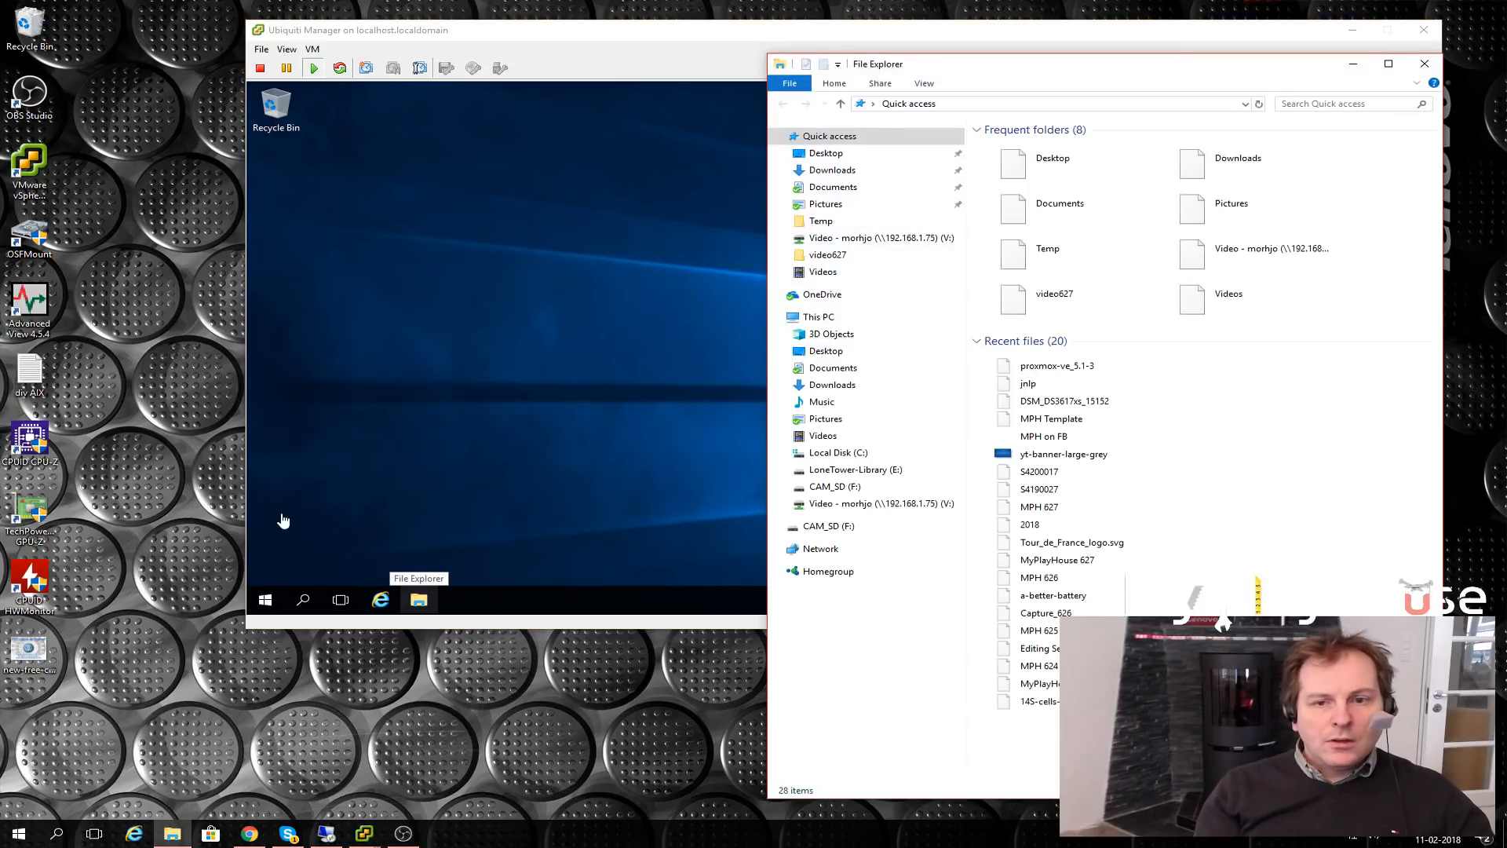
pyautogui.click(830, 171)
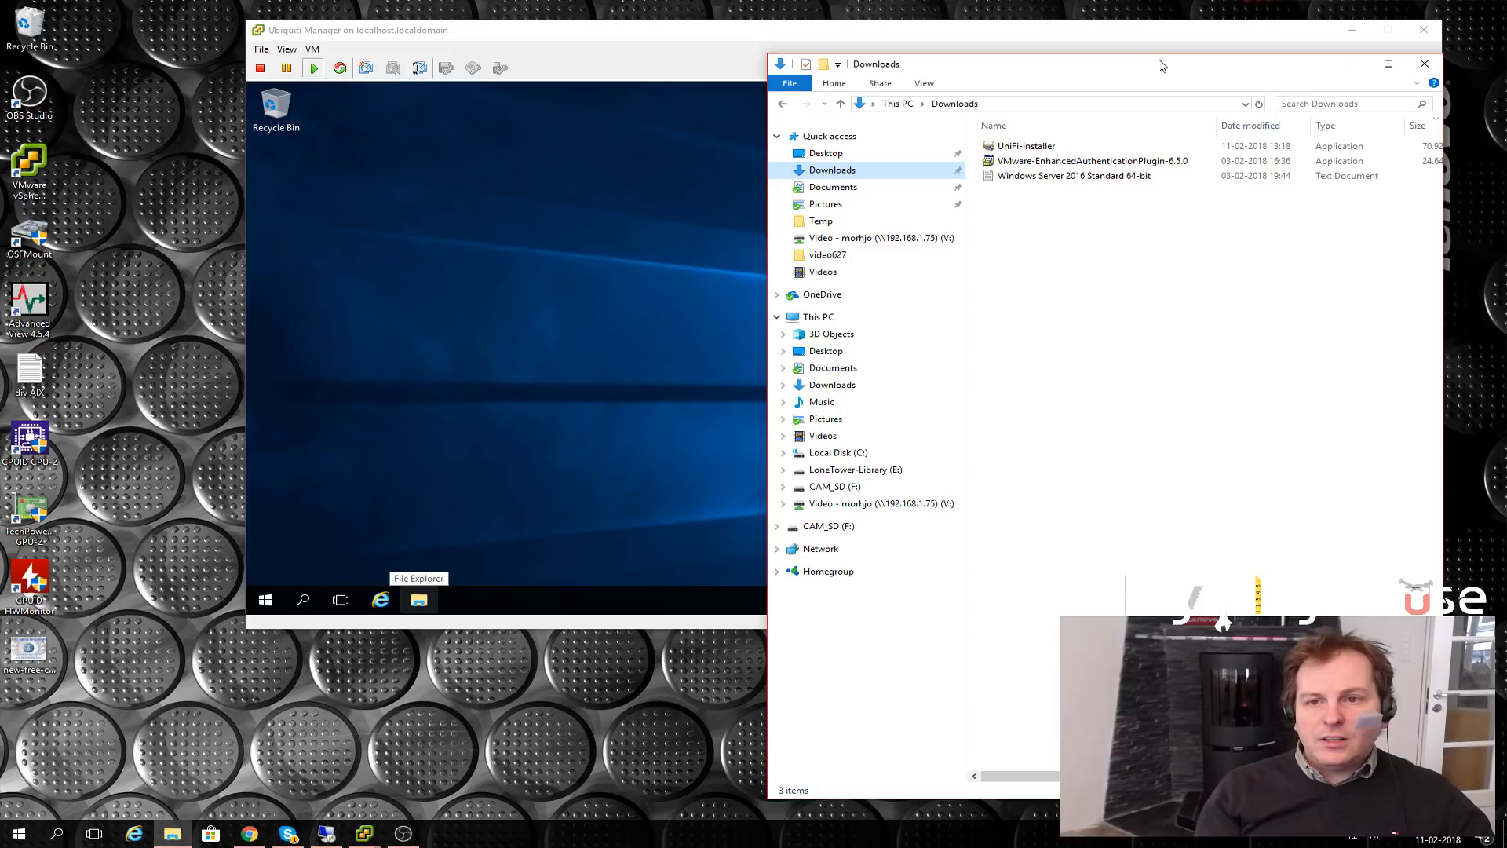
pyautogui.moveTo(1162, 68); pyautogui.dragTo(437, 48)
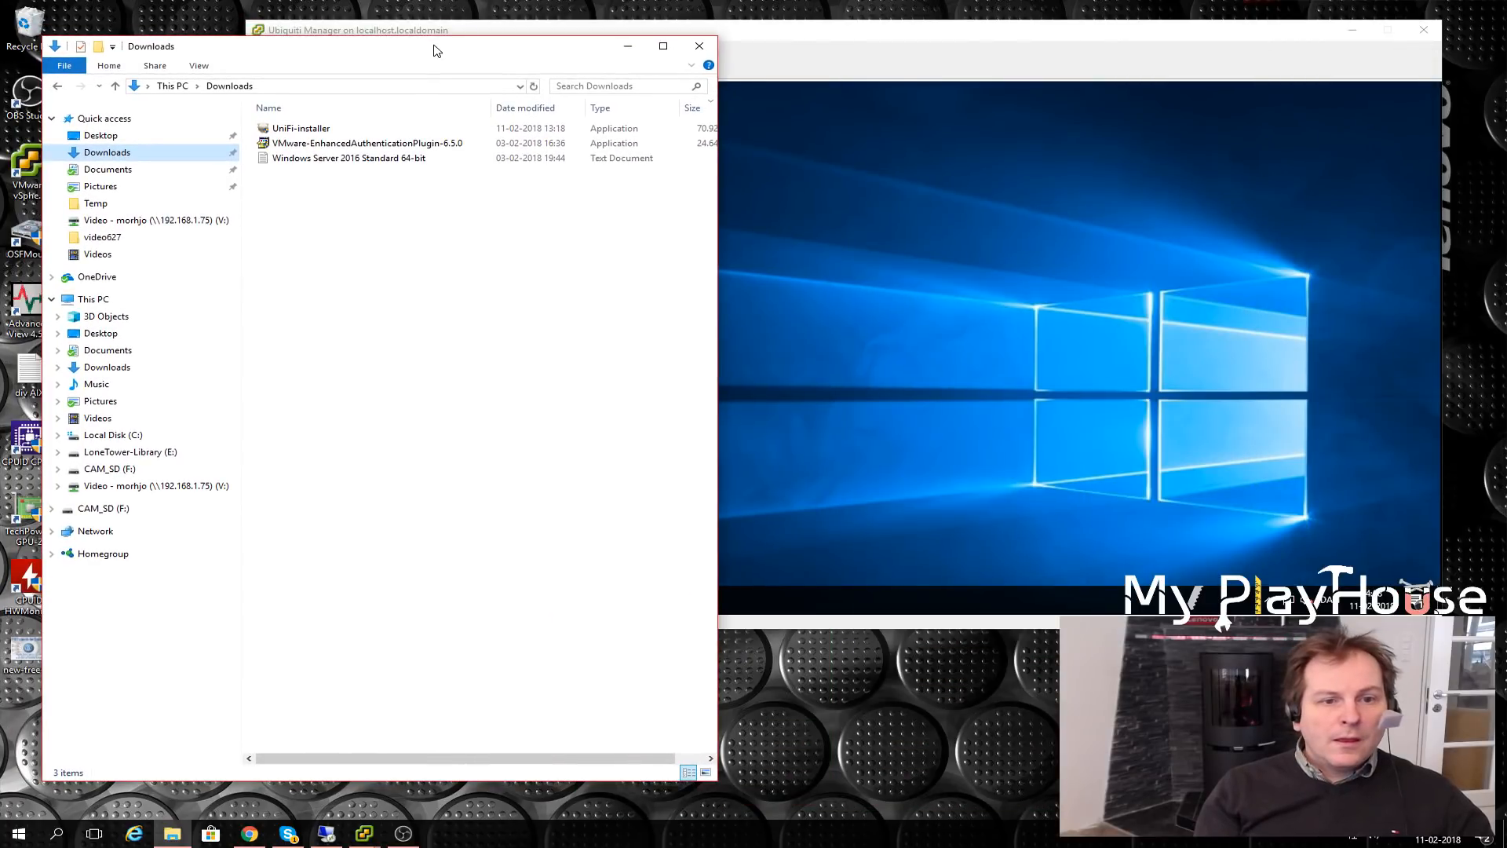
pyautogui.click(290, 130)
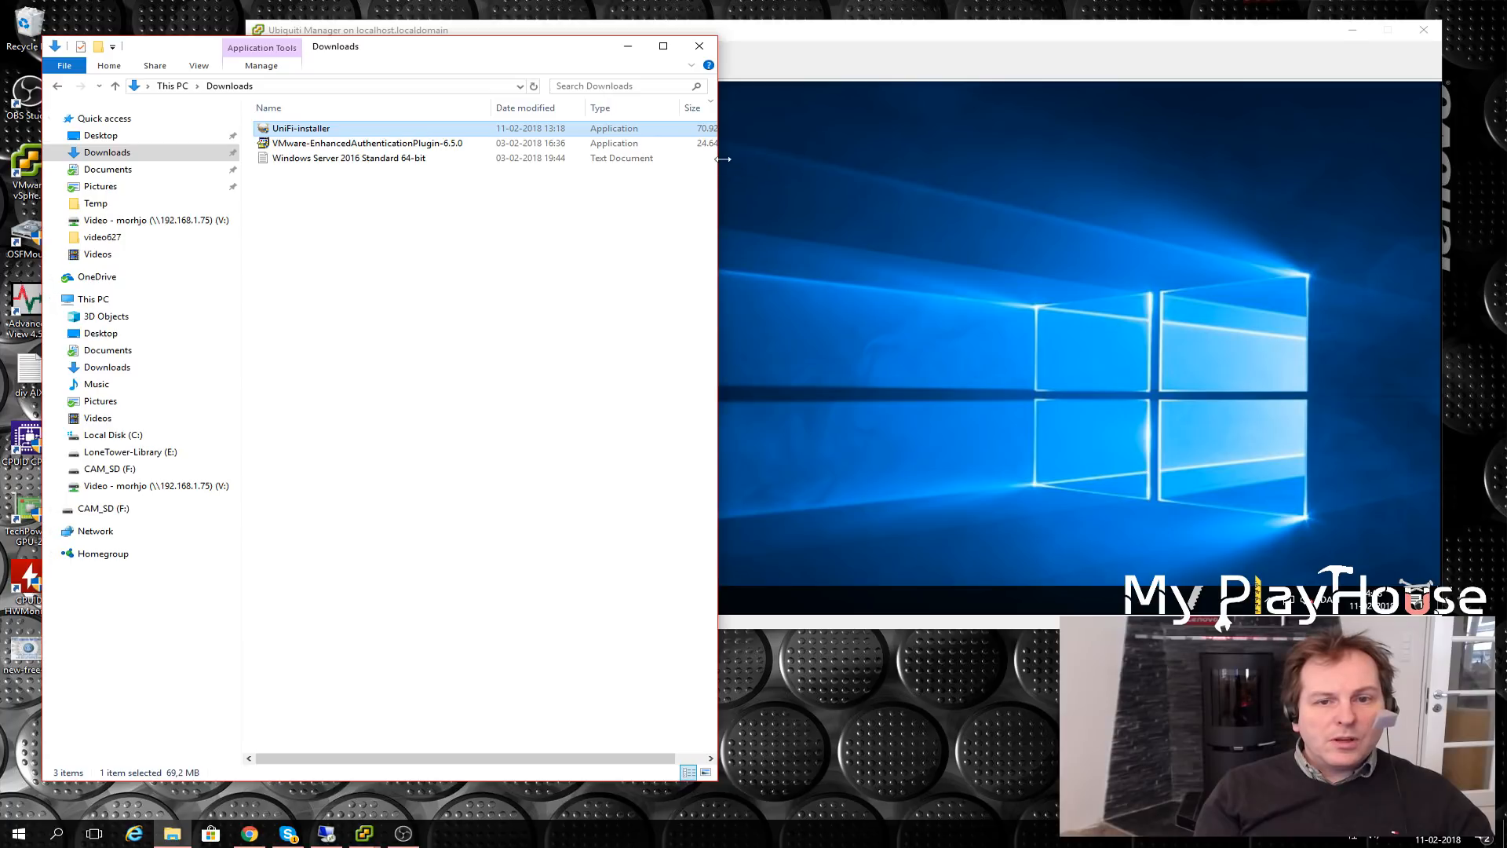
pyautogui.moveTo(720, 157); pyautogui.dragTo(838, 158)
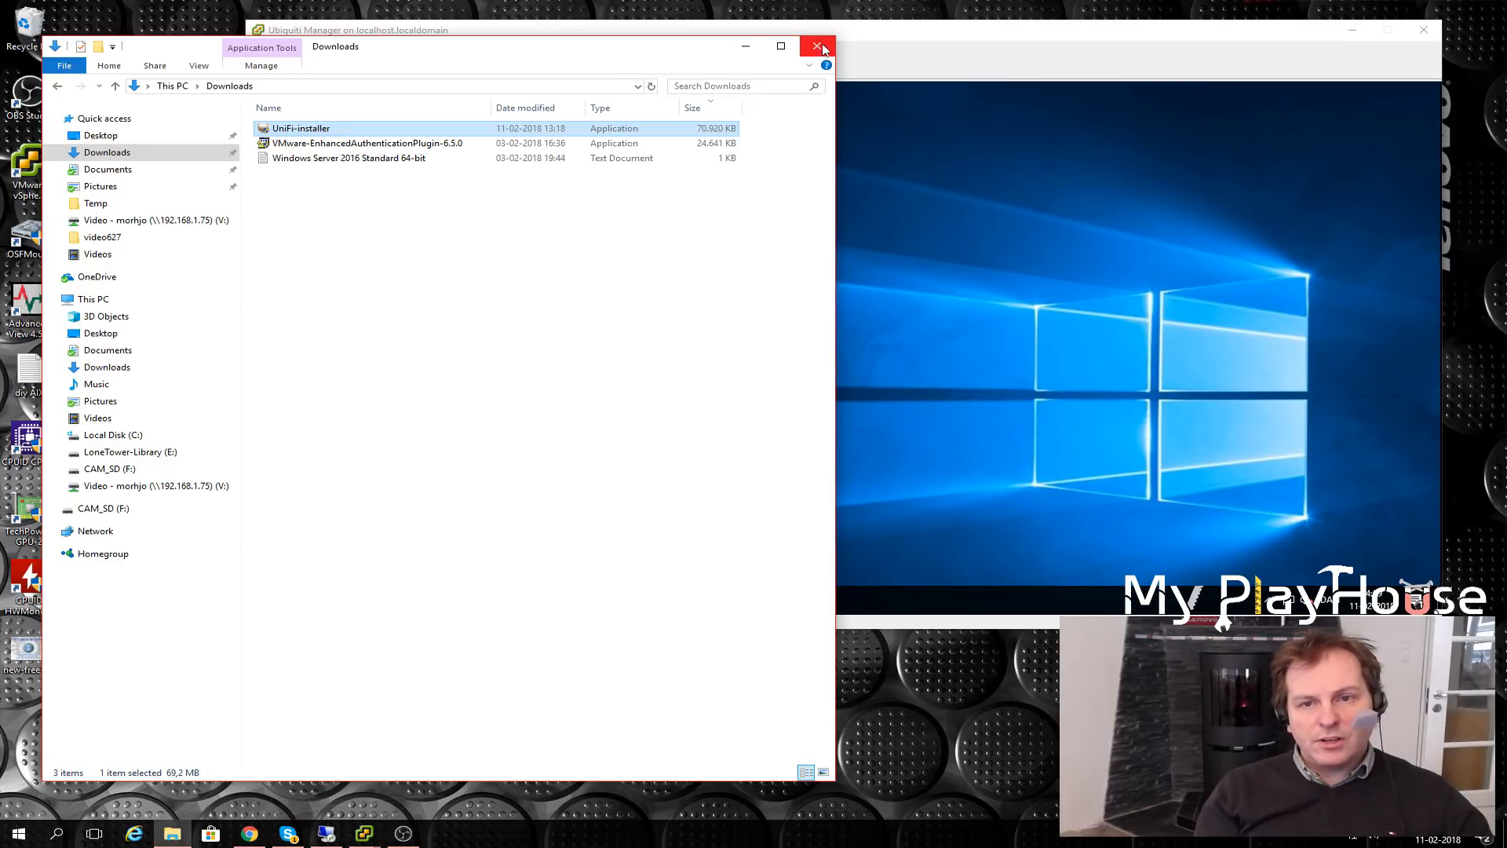
pyautogui.click(911, 41)
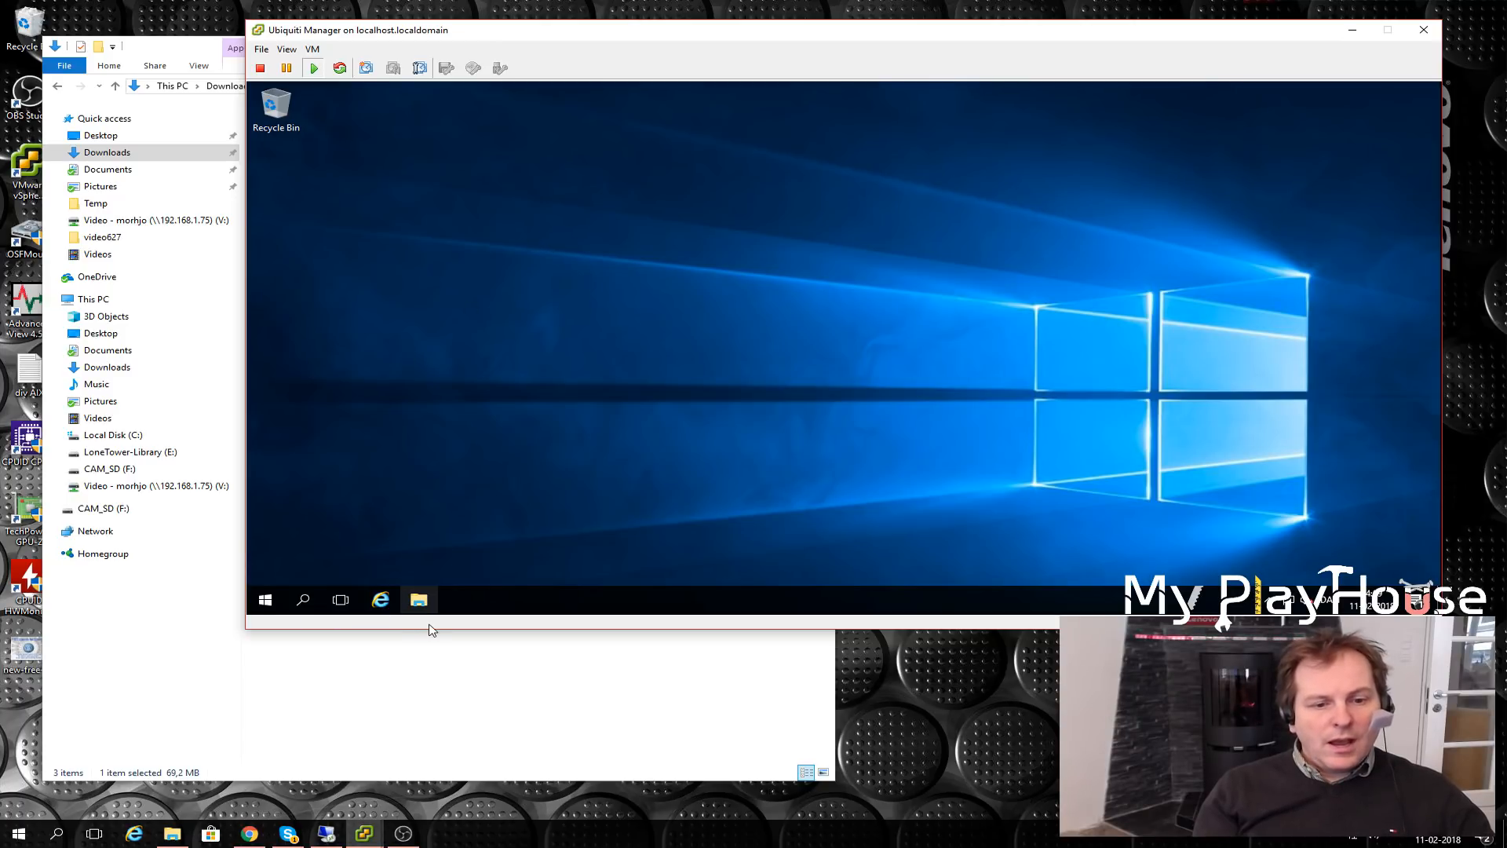
# - Open Local Disk (C:) in File Explorer inside the VM
pyautogui.click(418, 601)
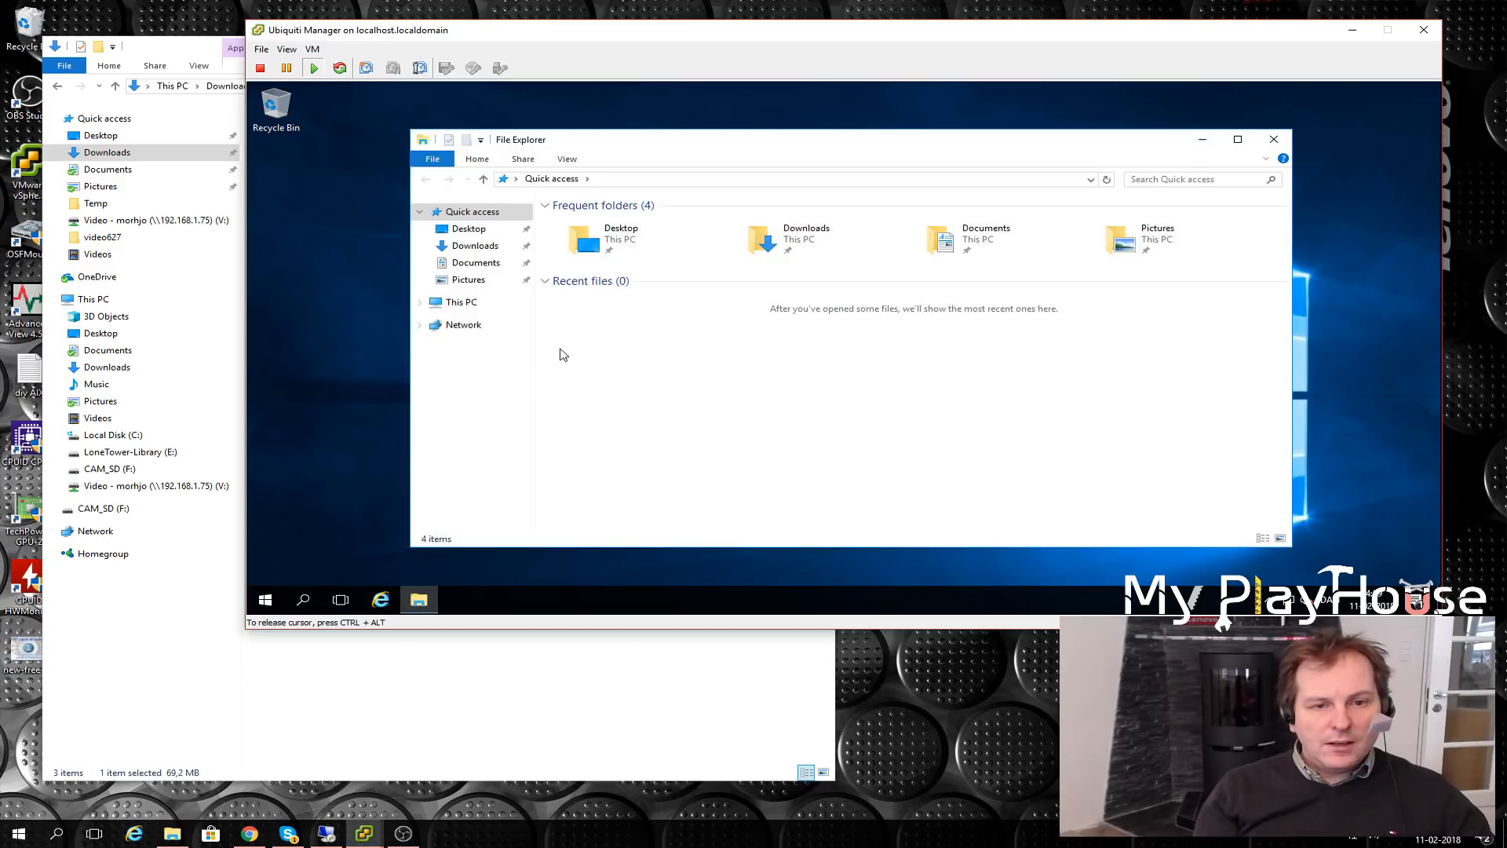
pyautogui.click(446, 303)
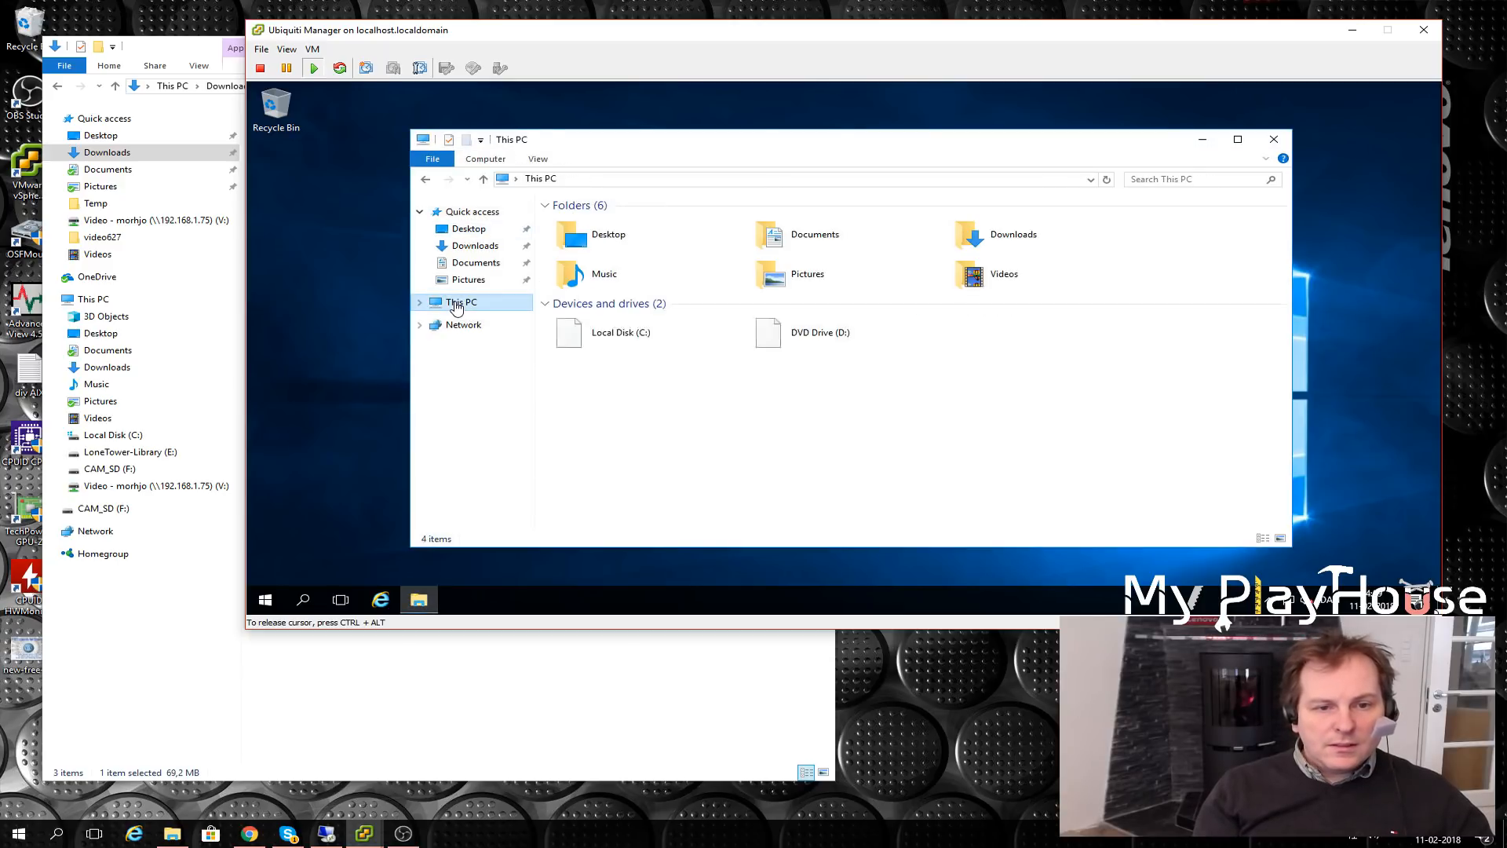
pyautogui.doubleClick(644, 348)
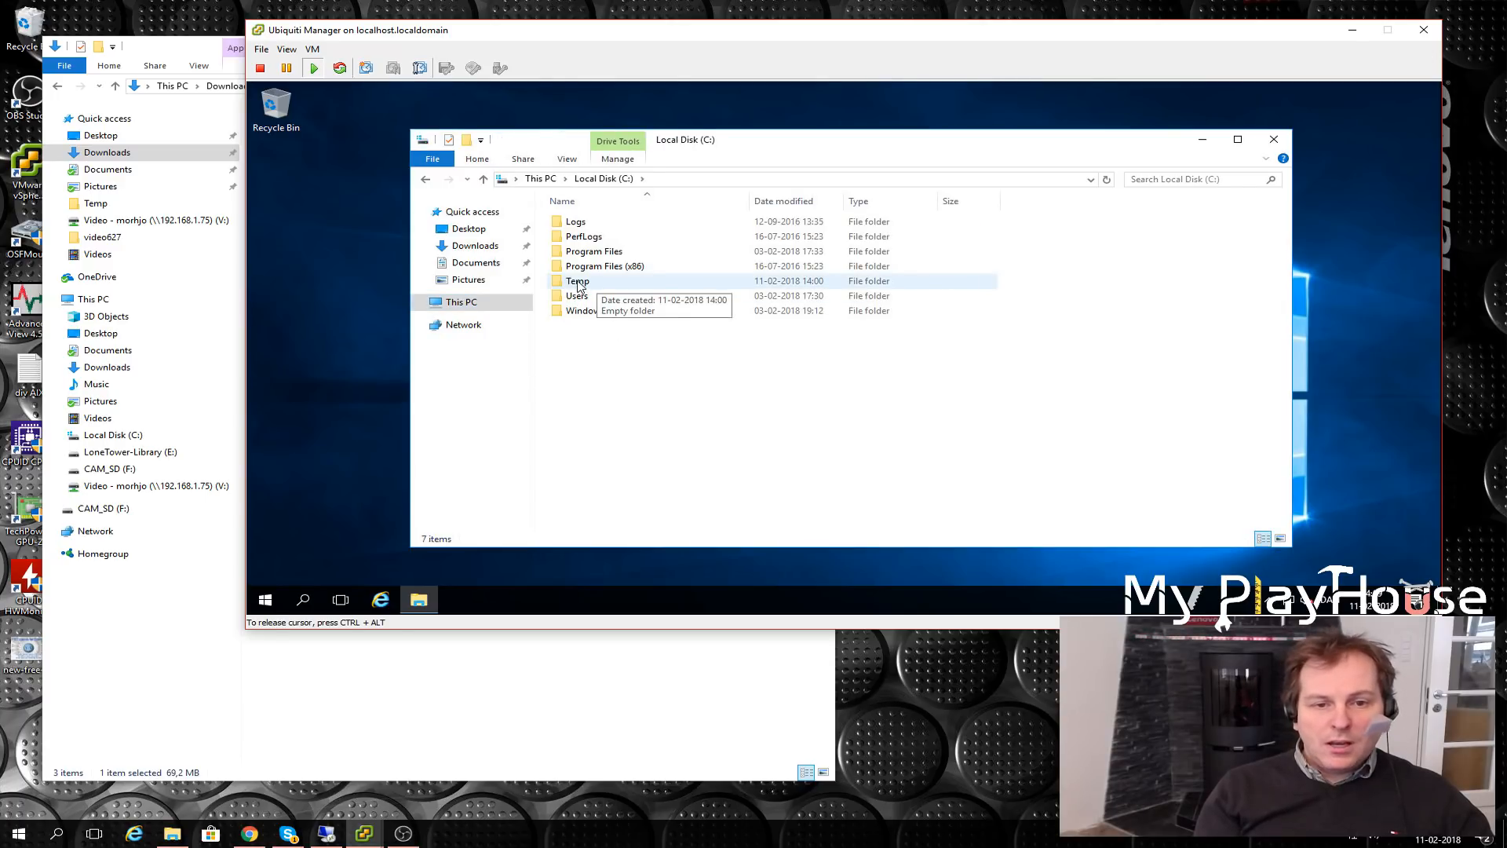
# - Share the Temp folder with Everyone at Read/Write permission
pyautogui.rightClick(579, 285)
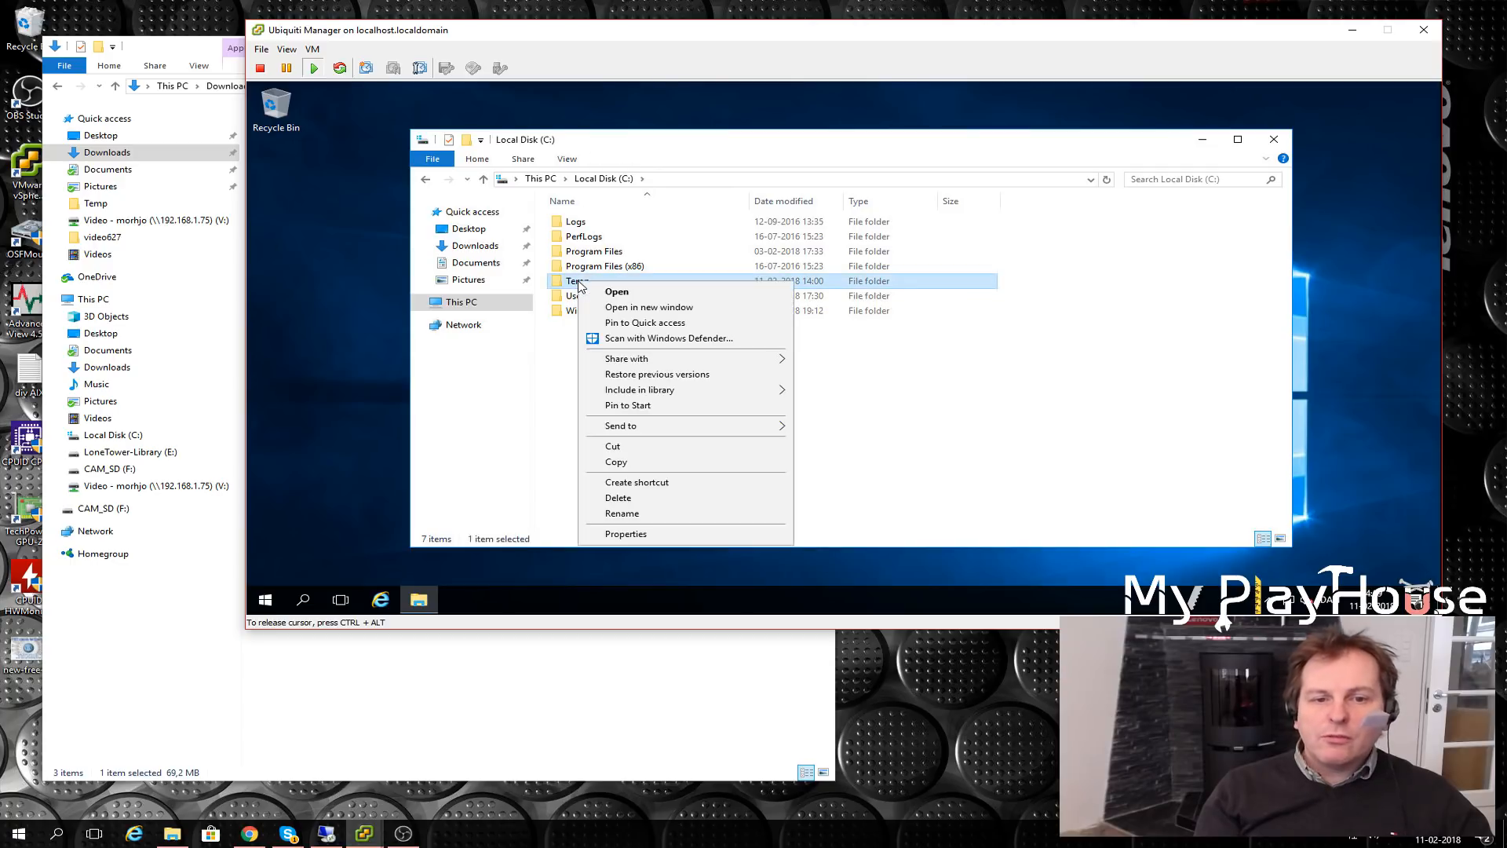
pyautogui.moveTo(628, 359)
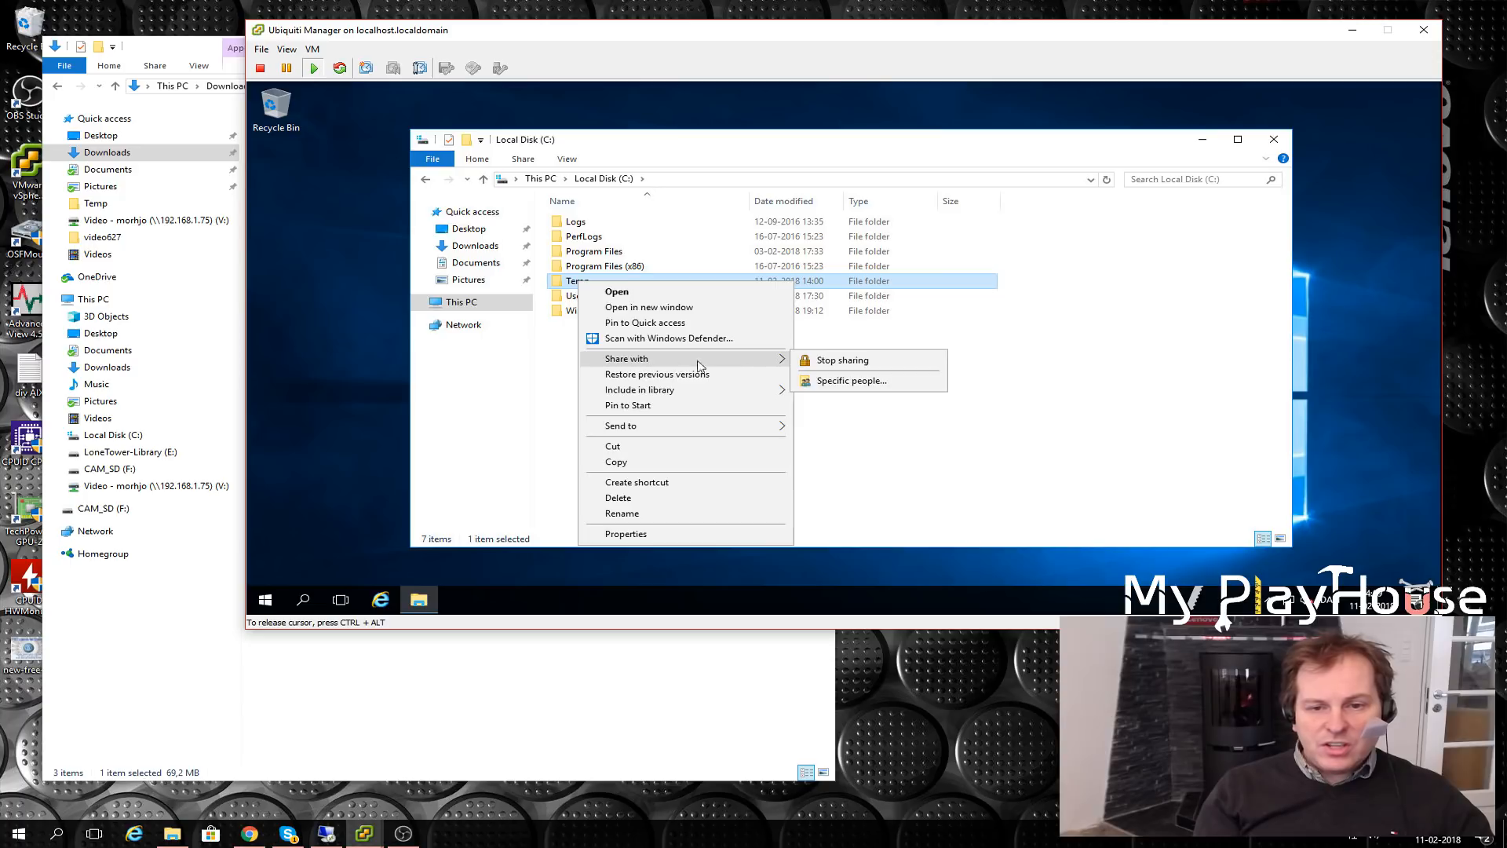
pyautogui.click(866, 383)
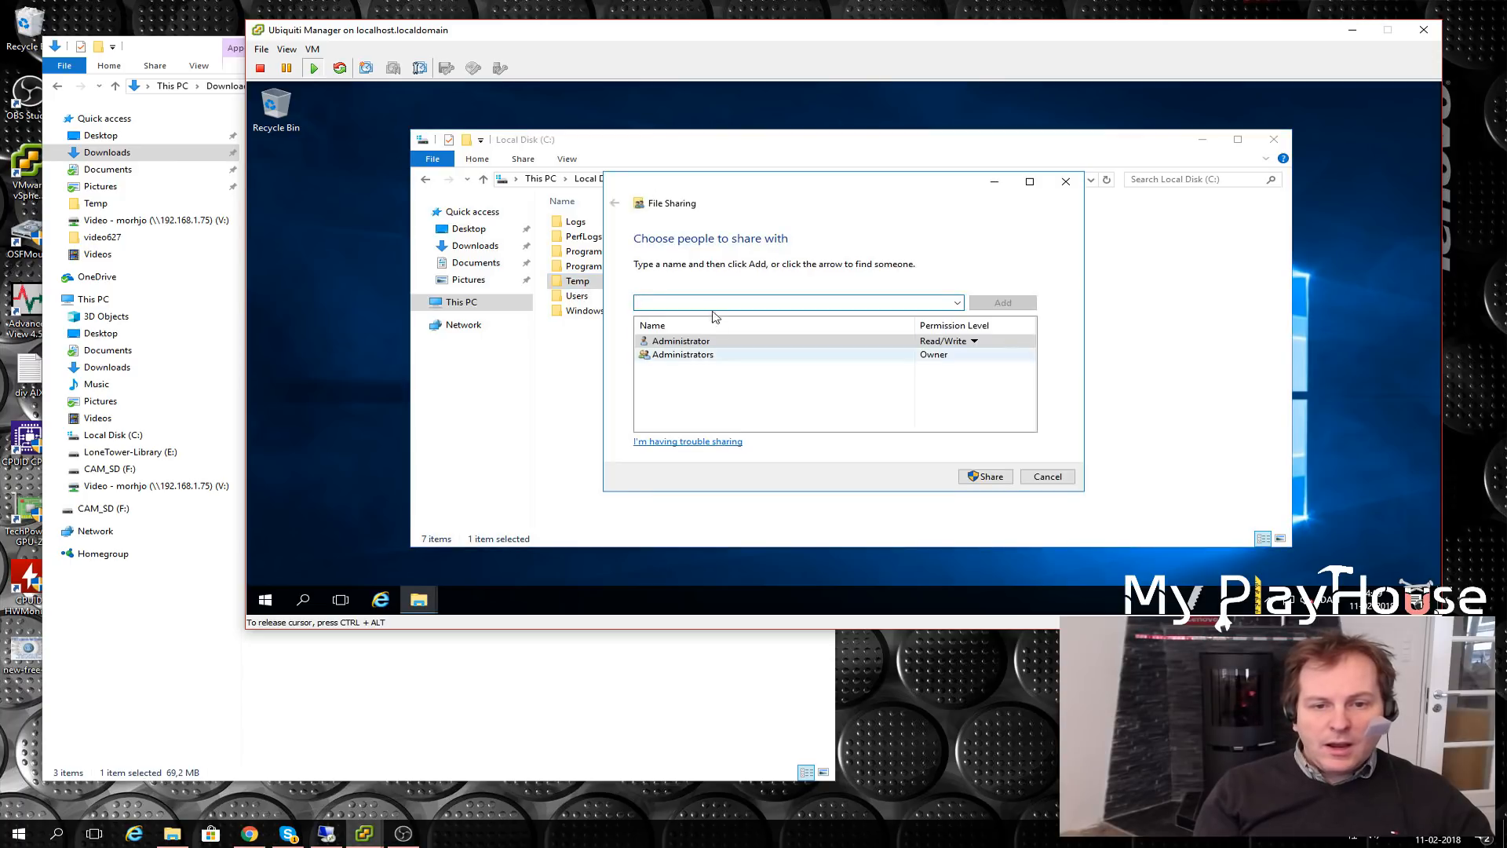
pyautogui.click(958, 303)
pyautogui.click(659, 329)
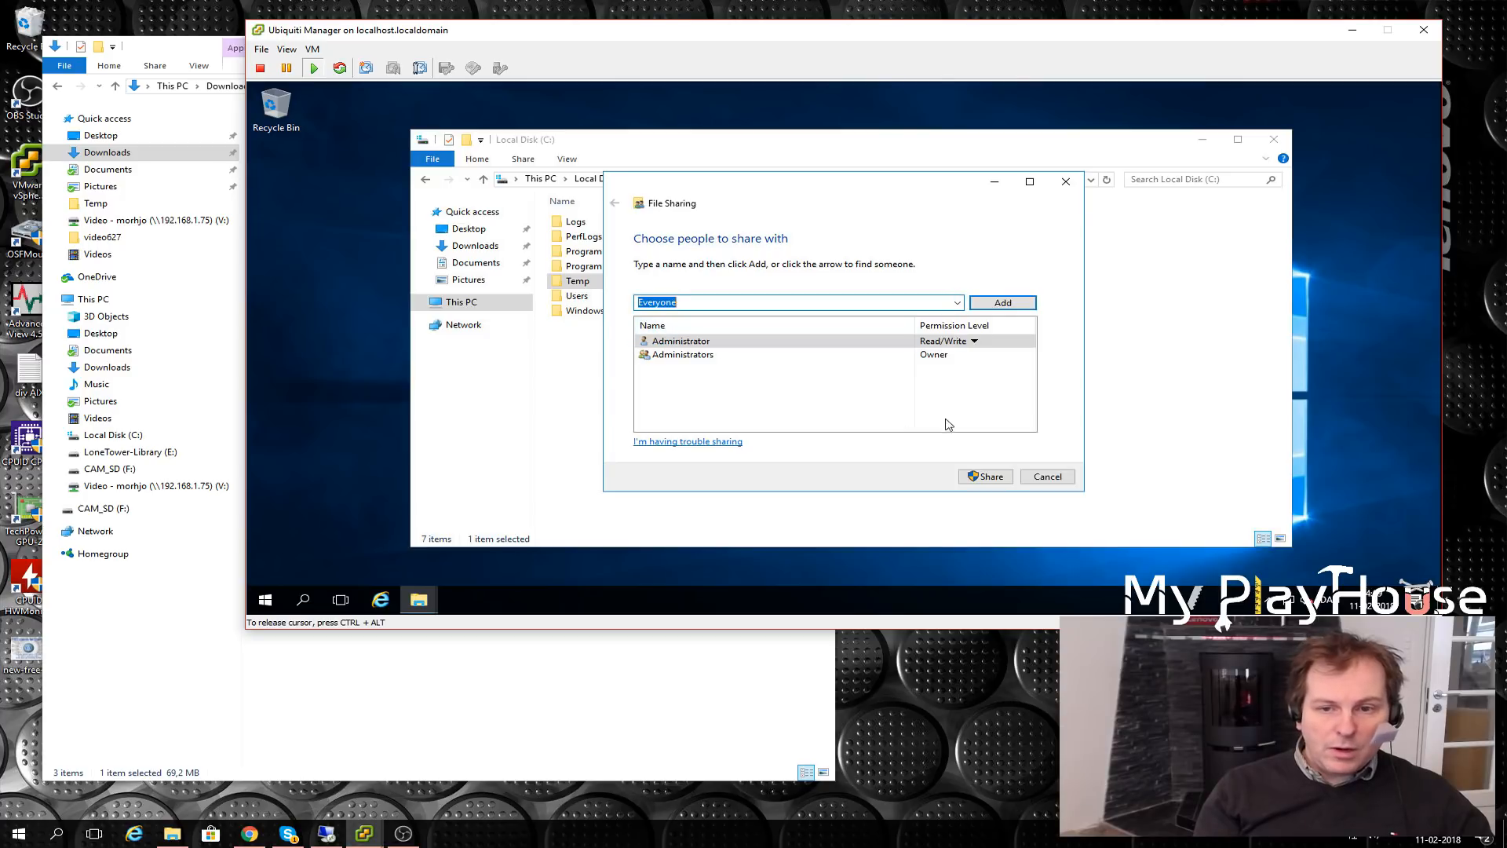
pyautogui.click(1005, 303)
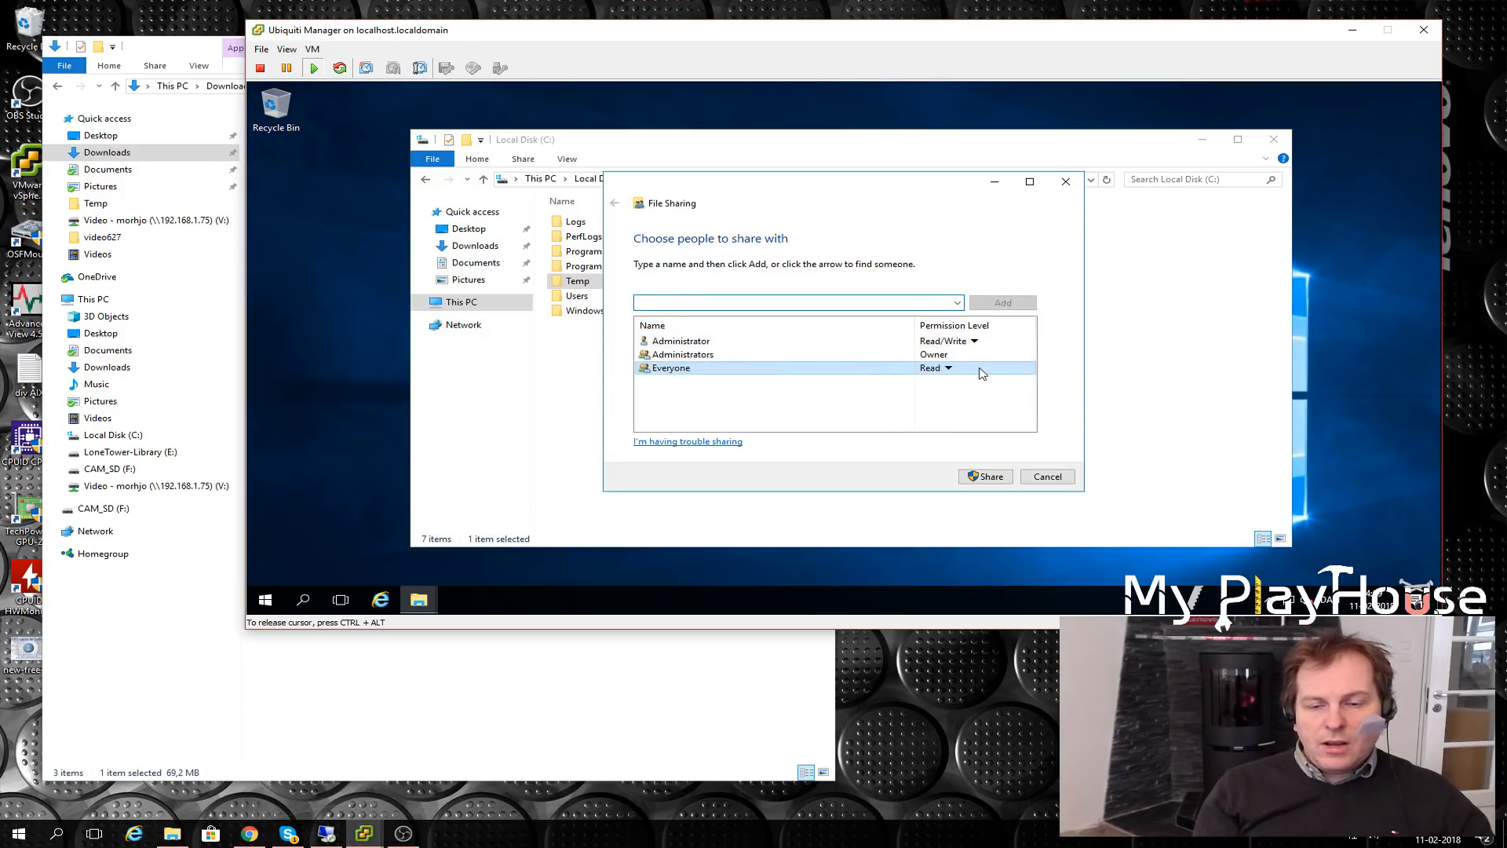
pyautogui.click(948, 369)
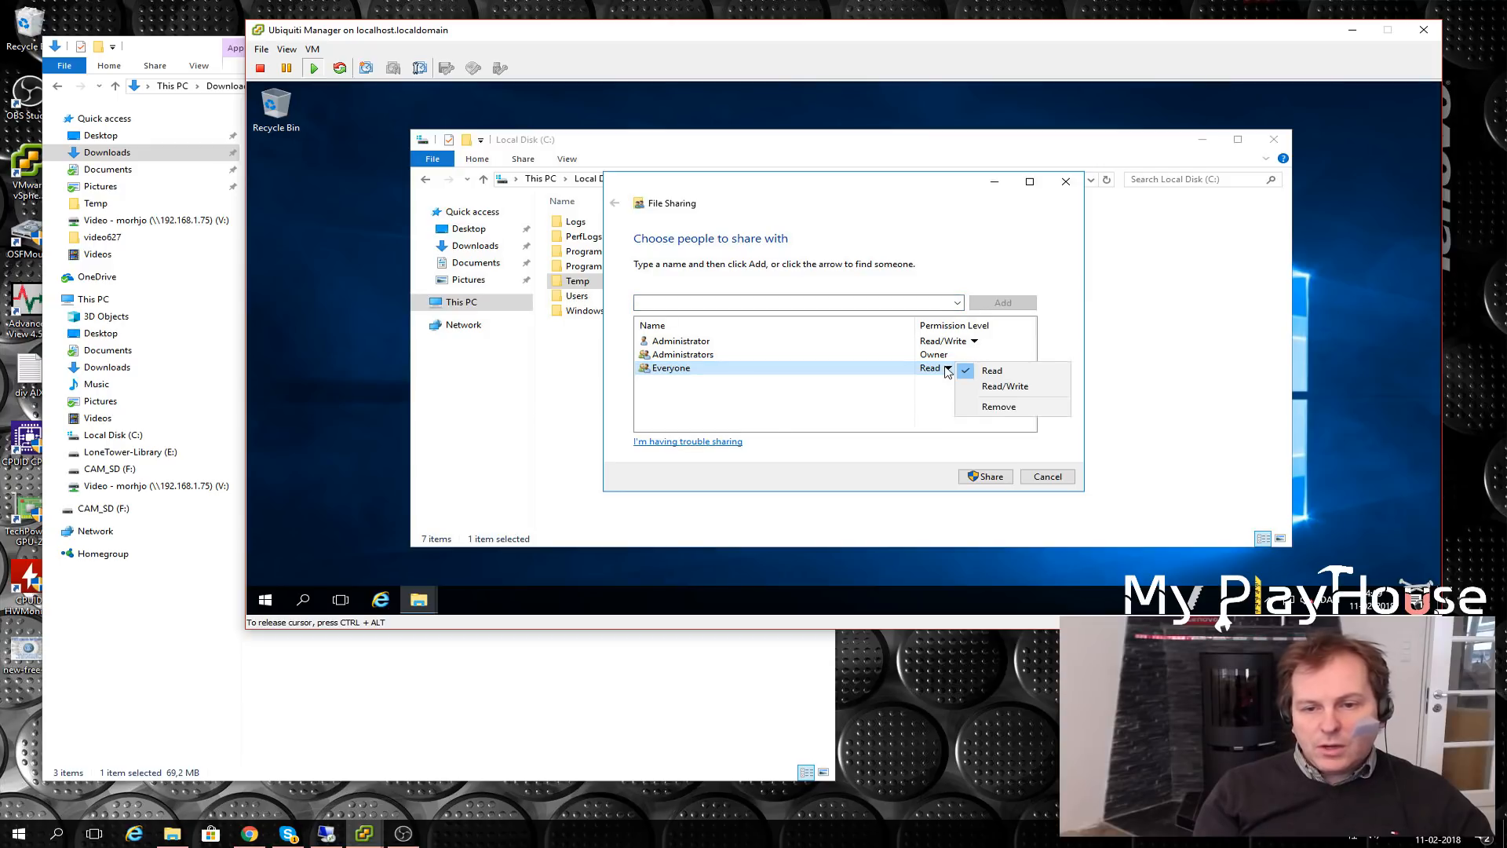
pyautogui.click(1014, 390)
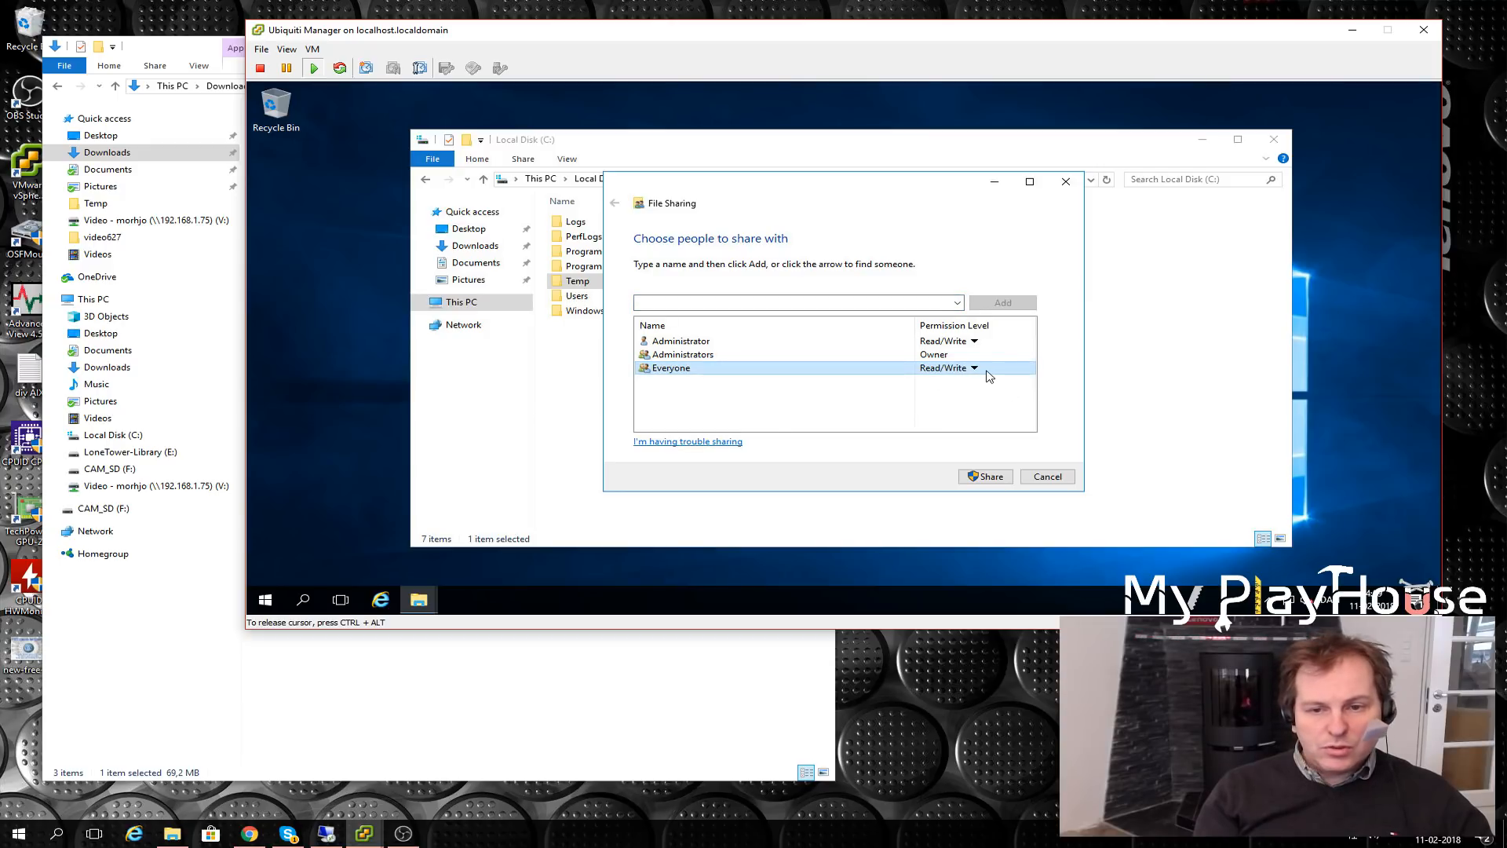
pyautogui.click(984, 479)
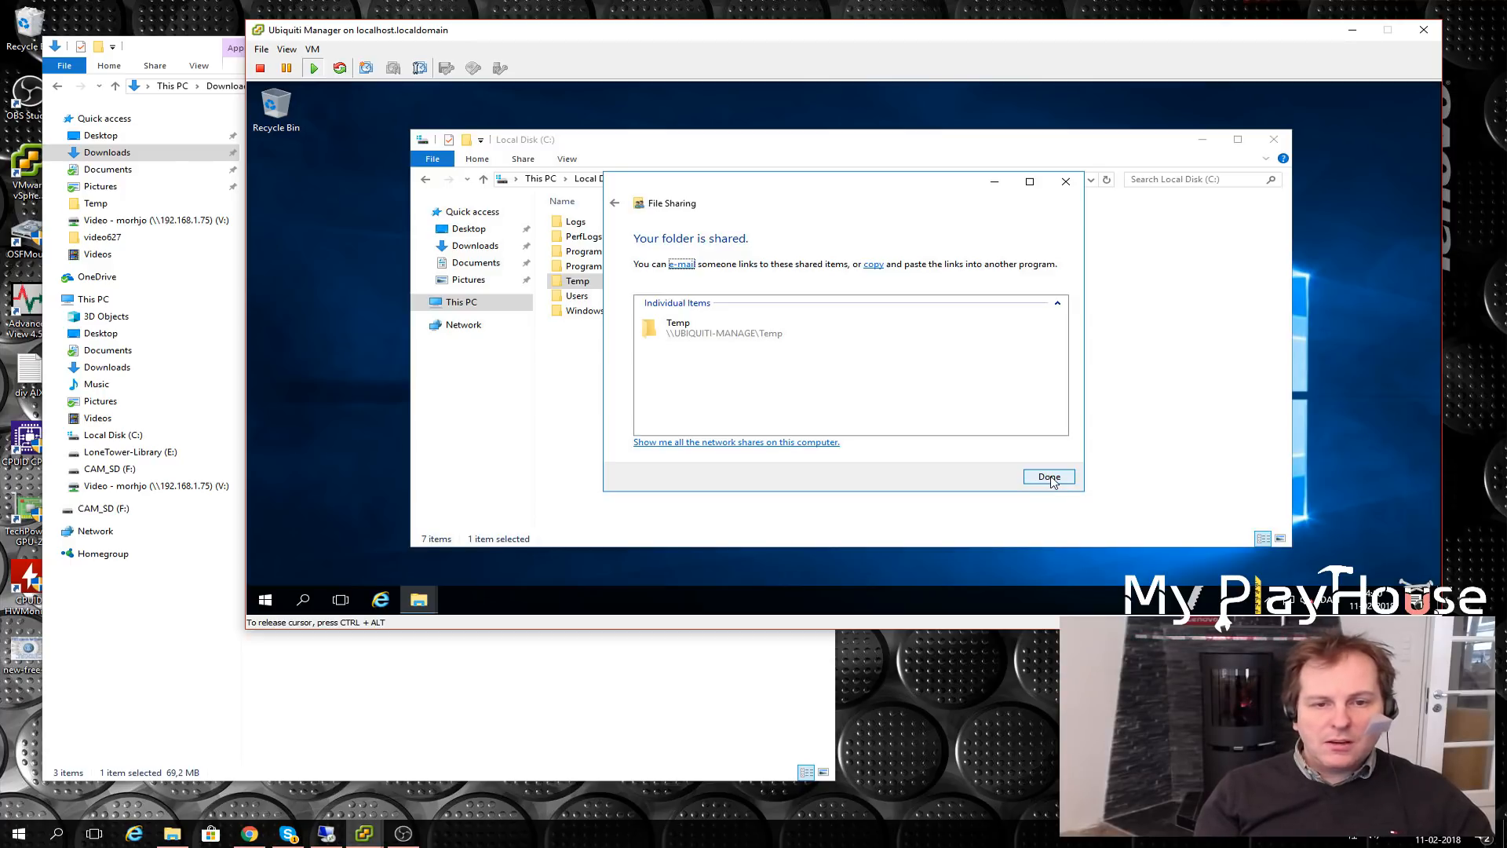
pyautogui.click(1049, 476)
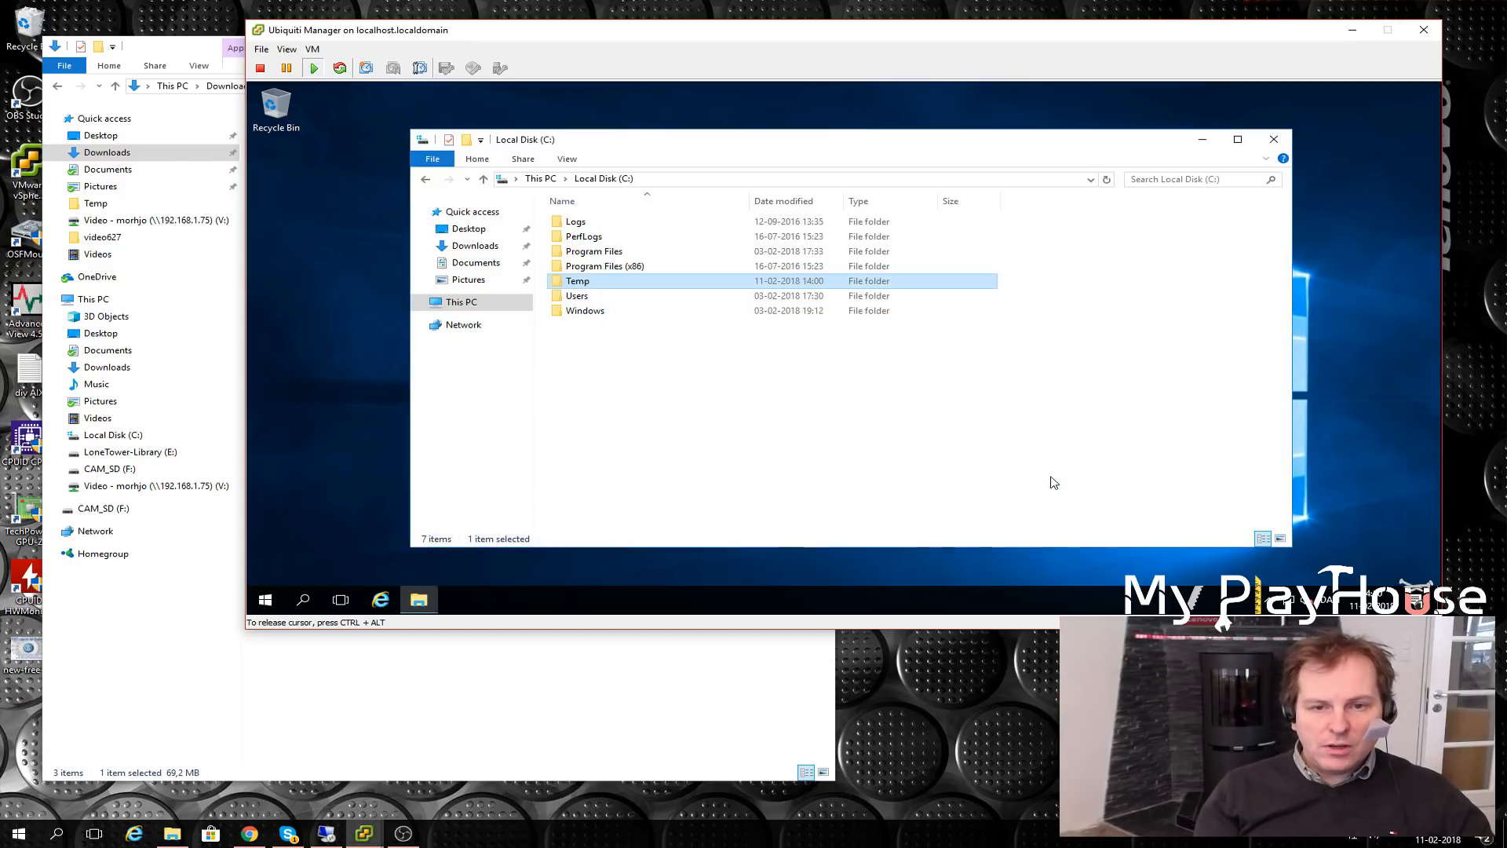
pyautogui.rightClick(577, 285)
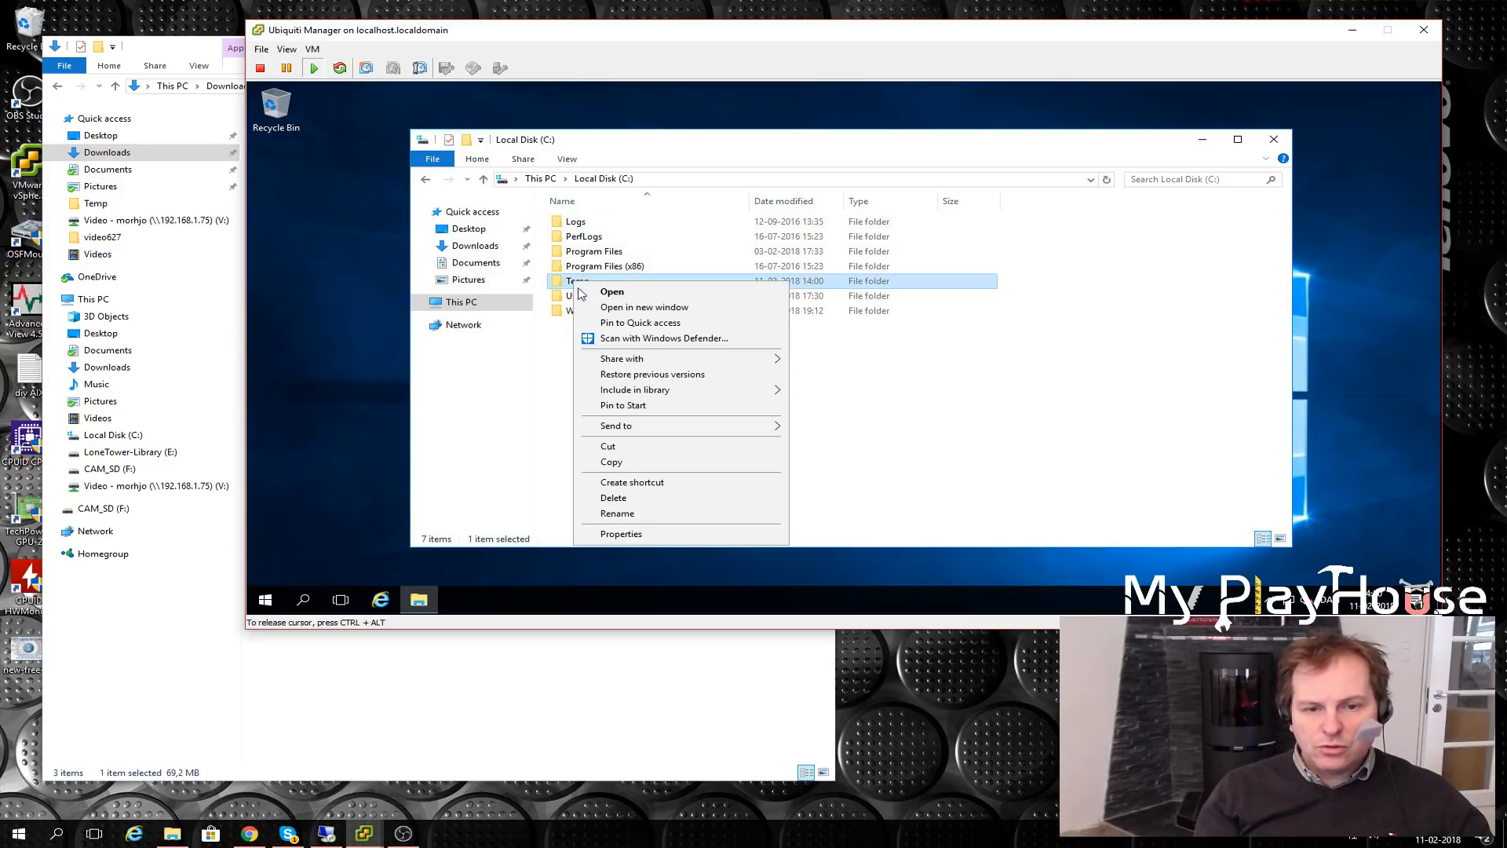
pyautogui.click(622, 532)
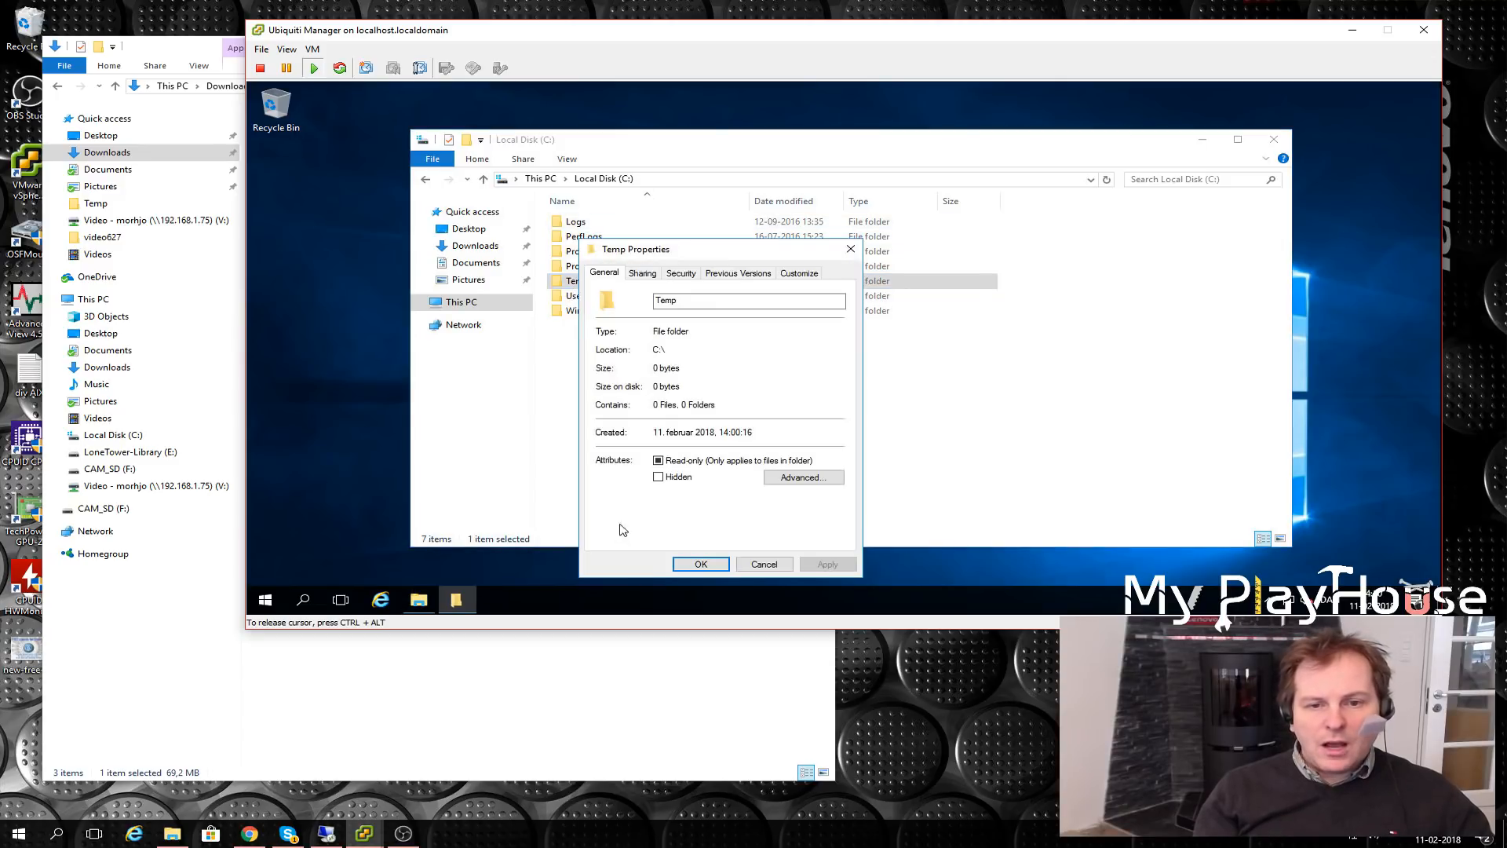
pyautogui.click(685, 275)
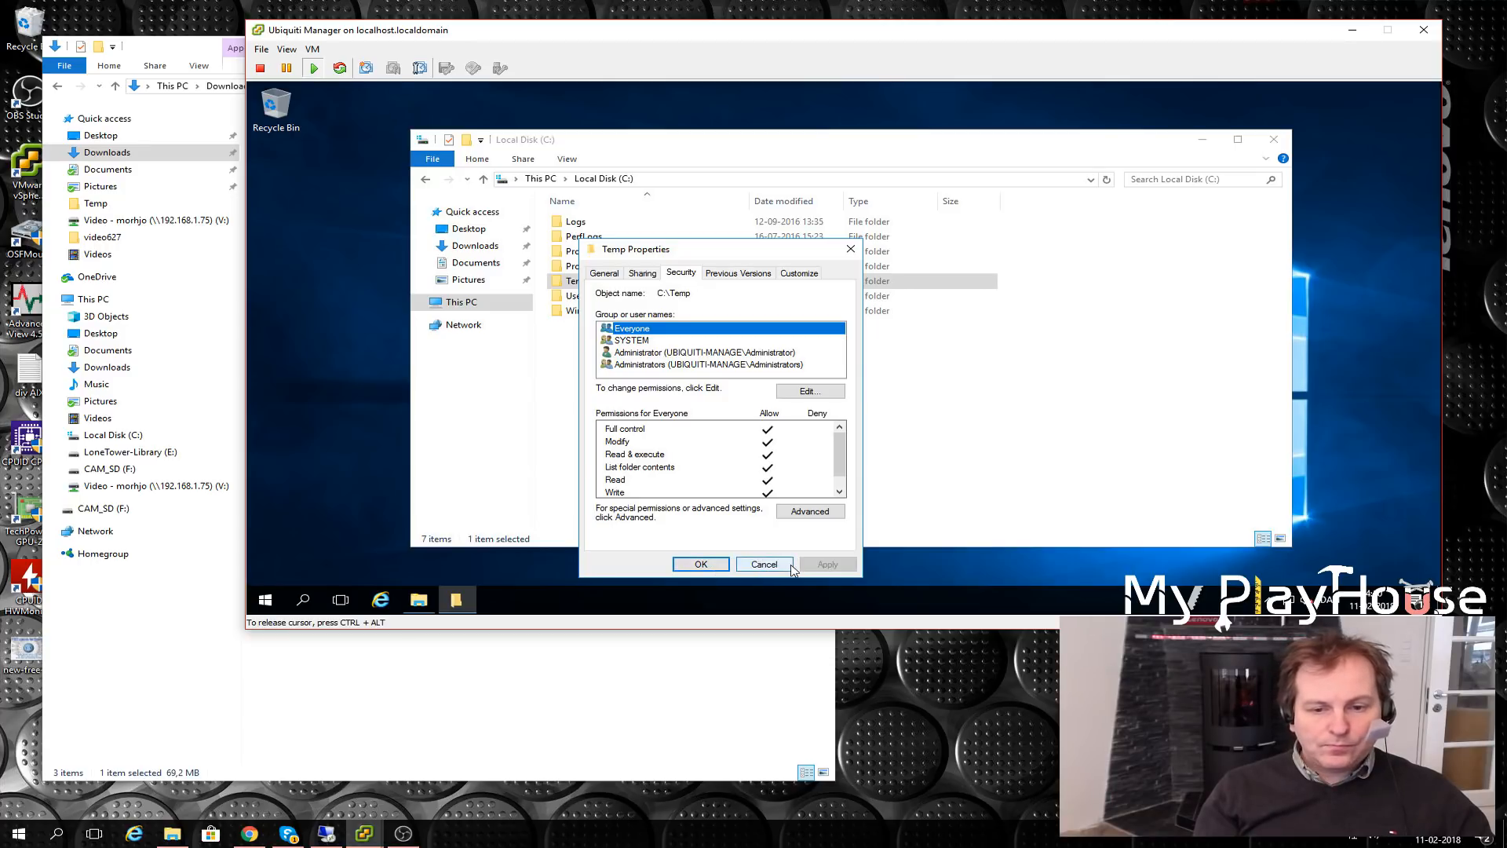
pyautogui.click(754, 565)
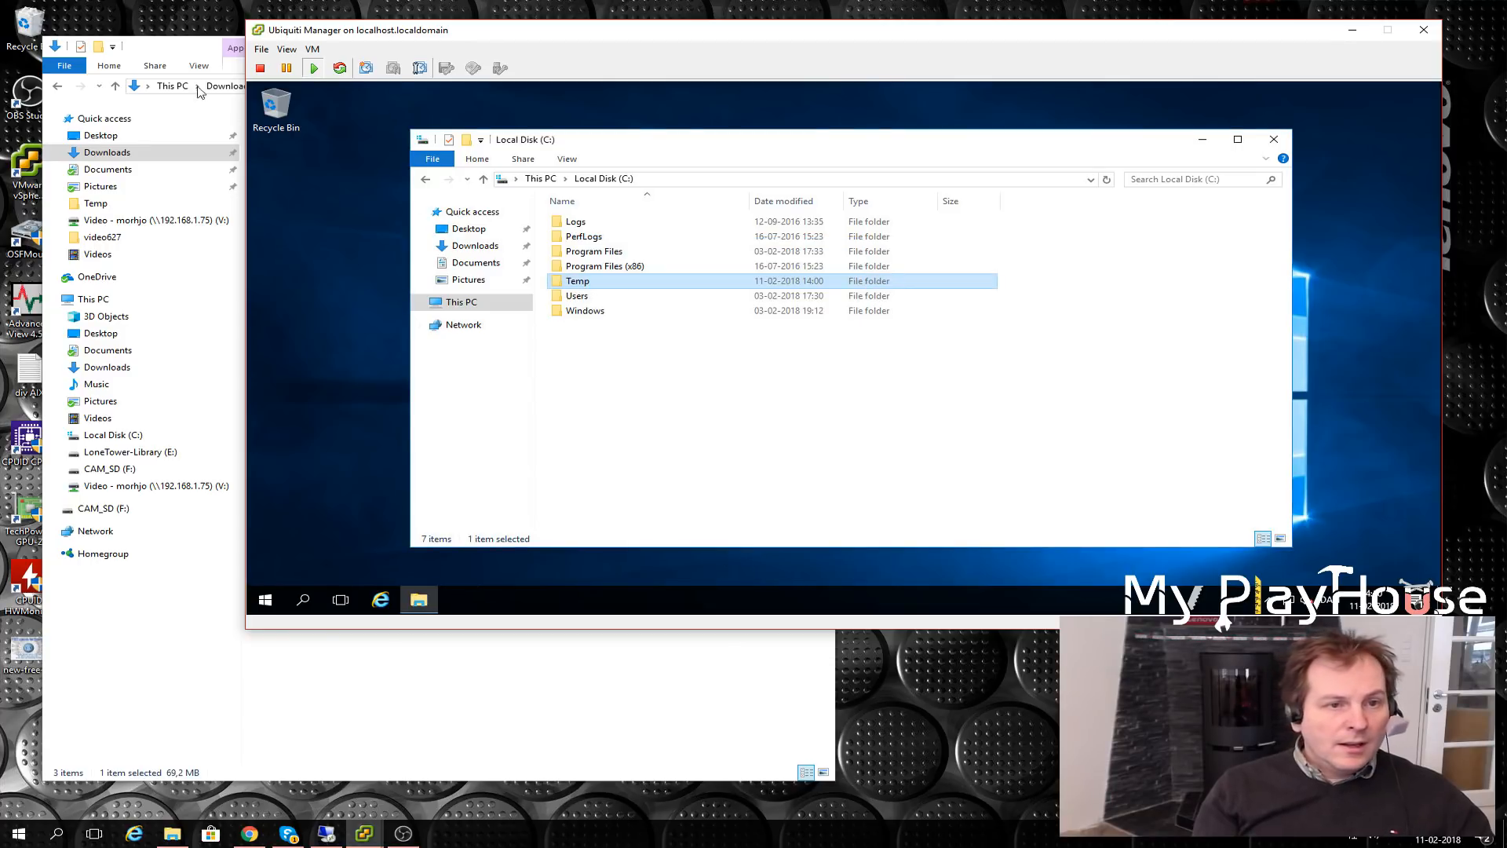
# - Open a second File Explorer window beside Downloads and begin entering a network path
pyautogui.click(156, 39)
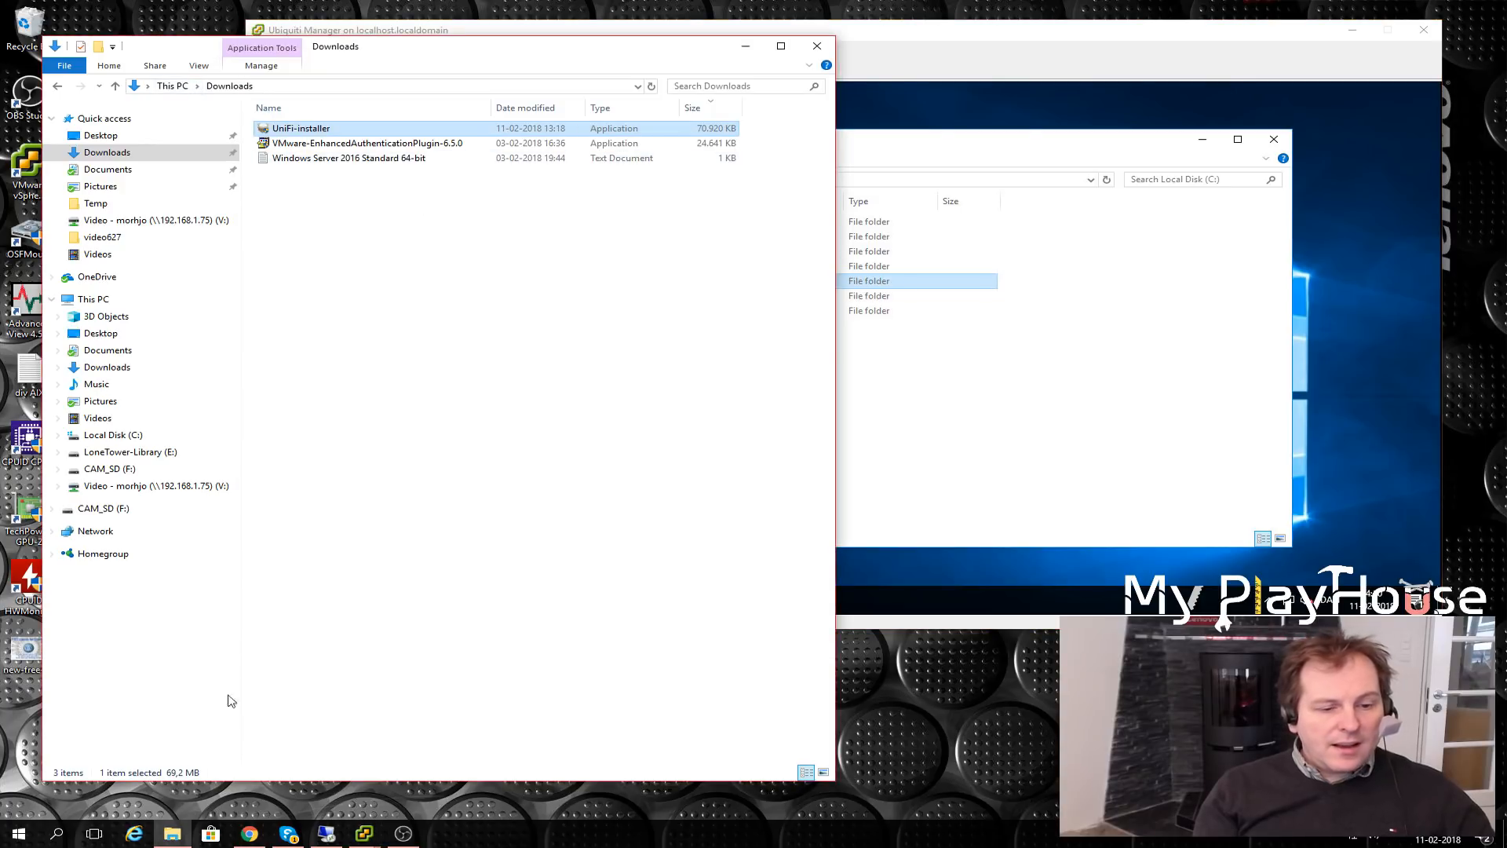
pyautogui.middleClick(175, 839)
pyautogui.moveTo(368, 70); pyautogui.dragTo(1000, 67)
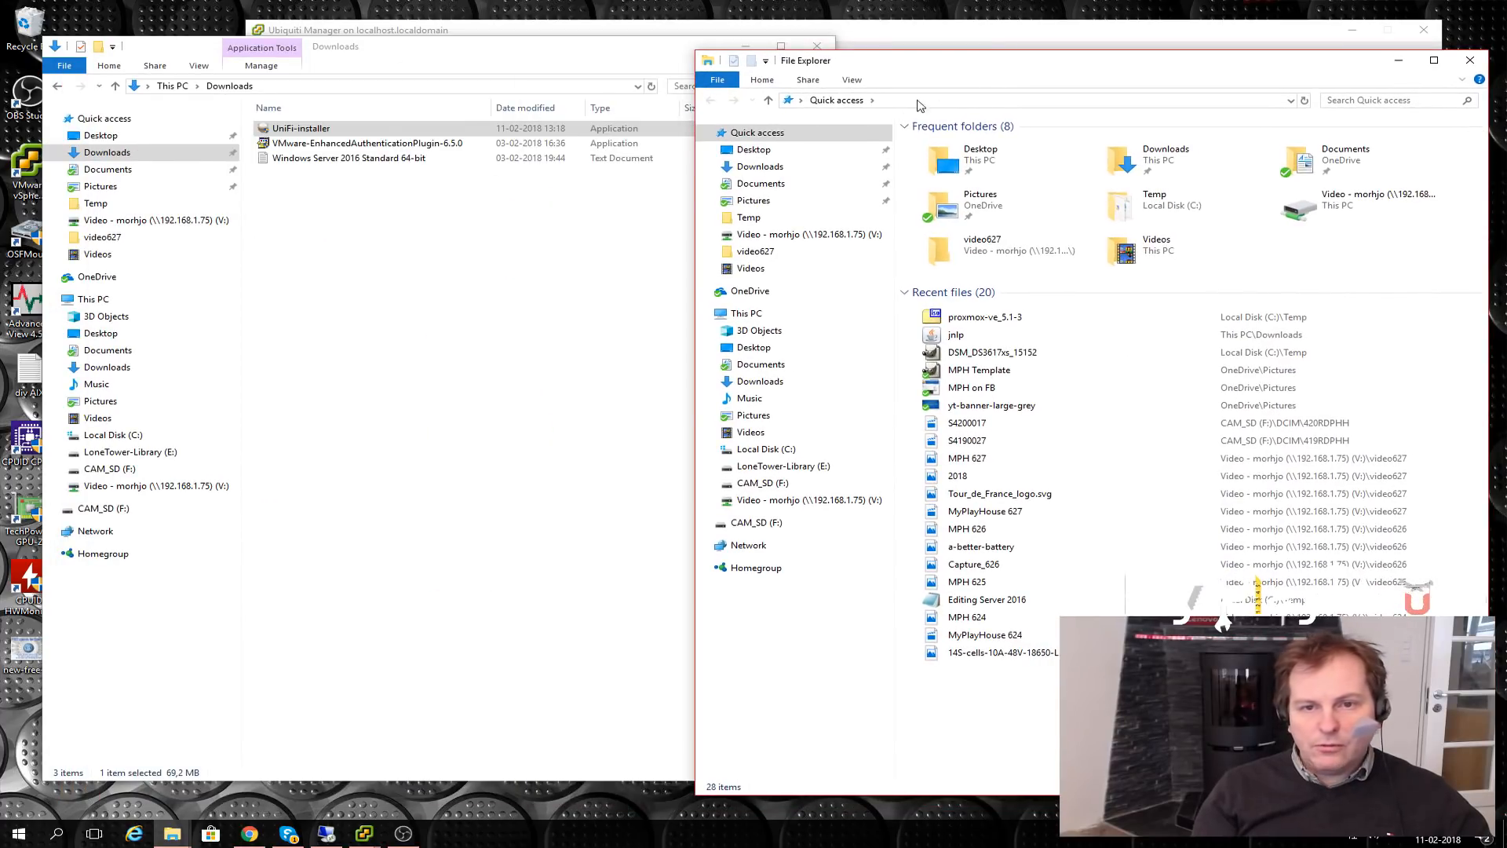
pyautogui.click(901, 102)
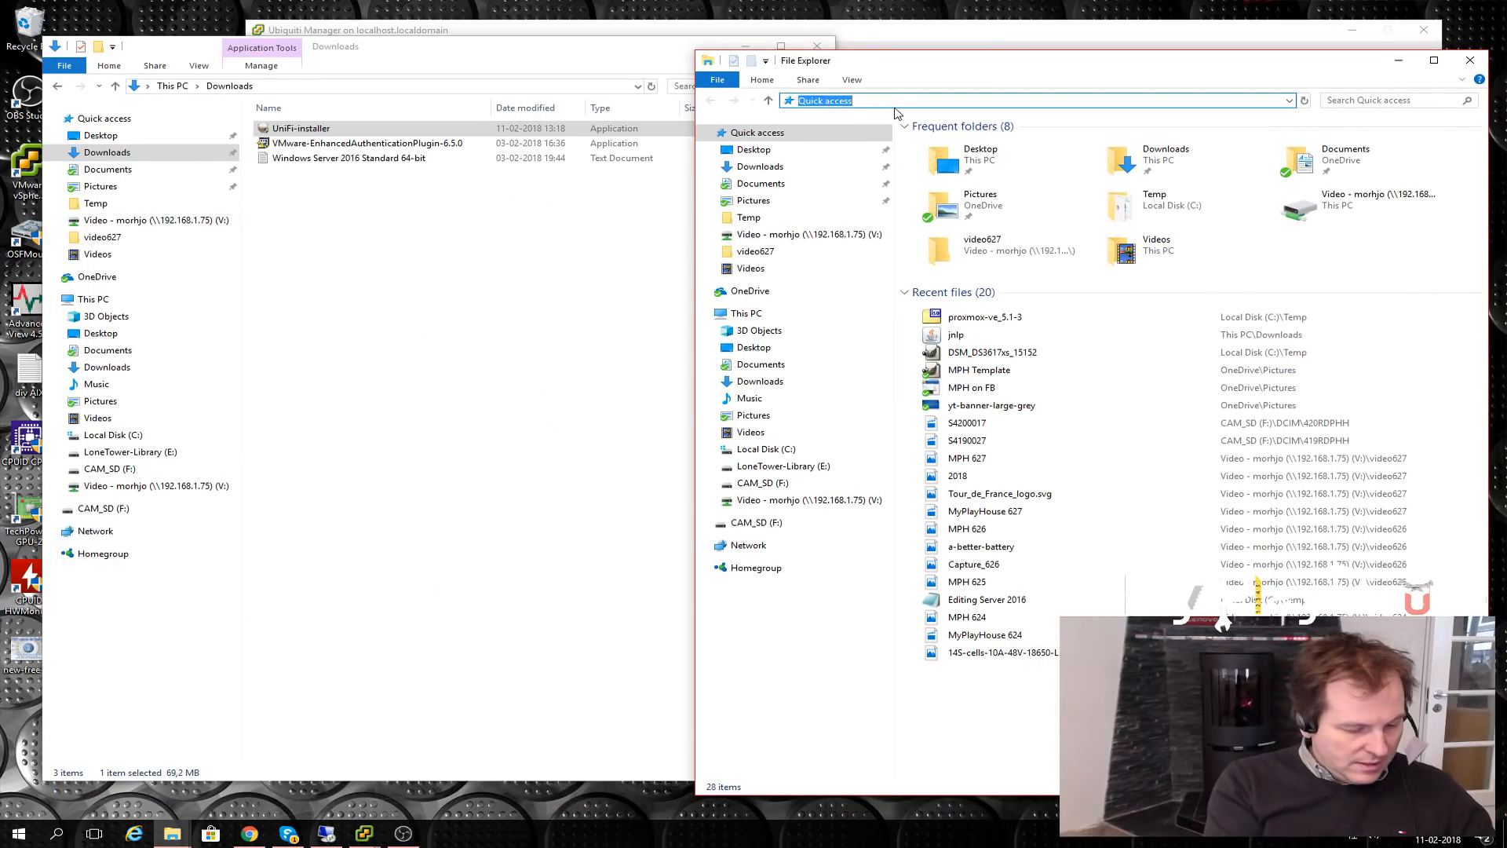
pyautogui.write('\\\\')
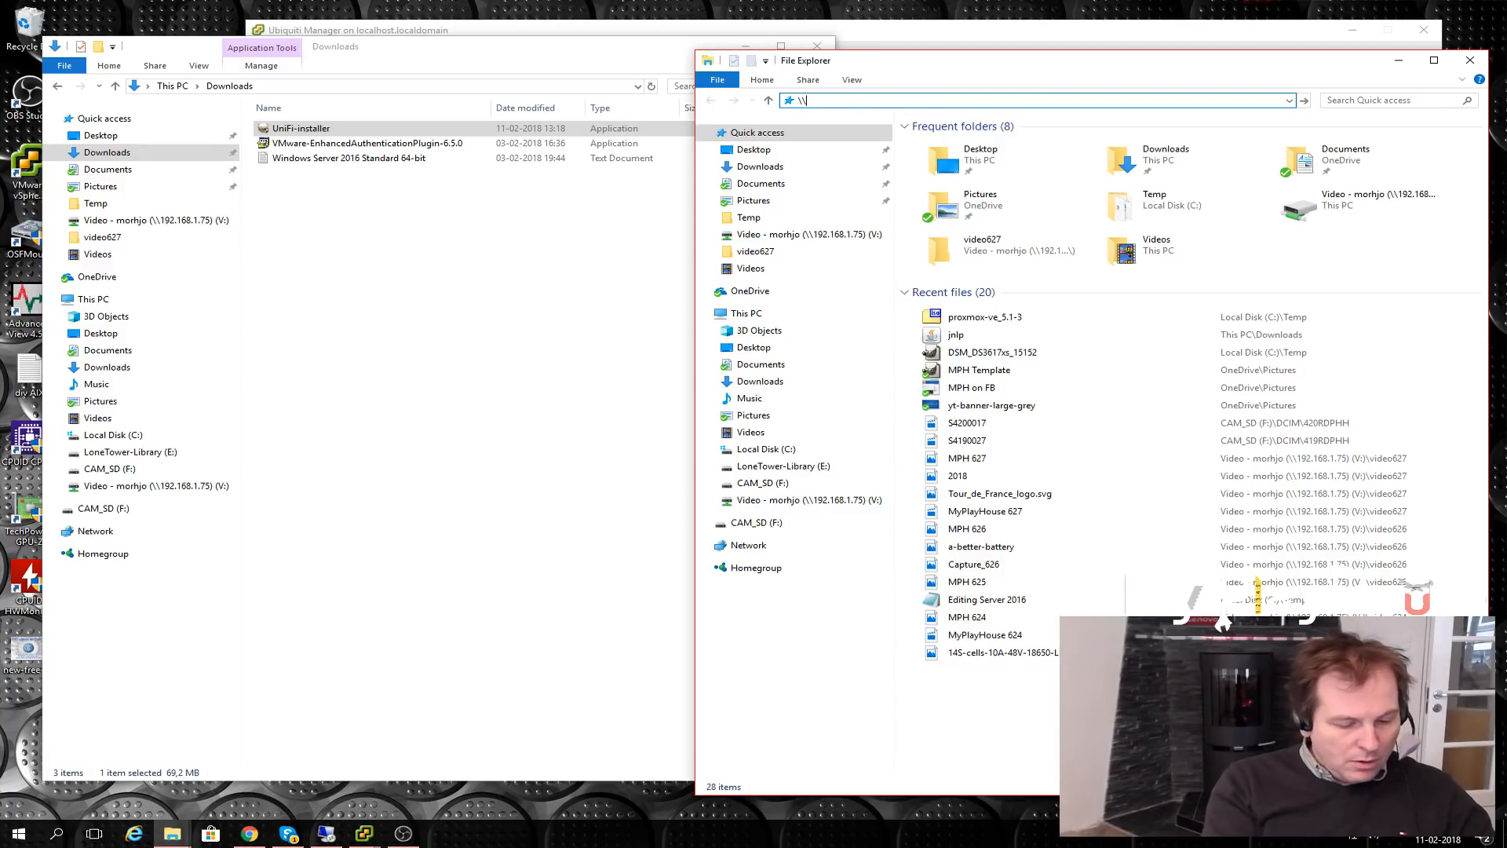
pyautogui.write('U')
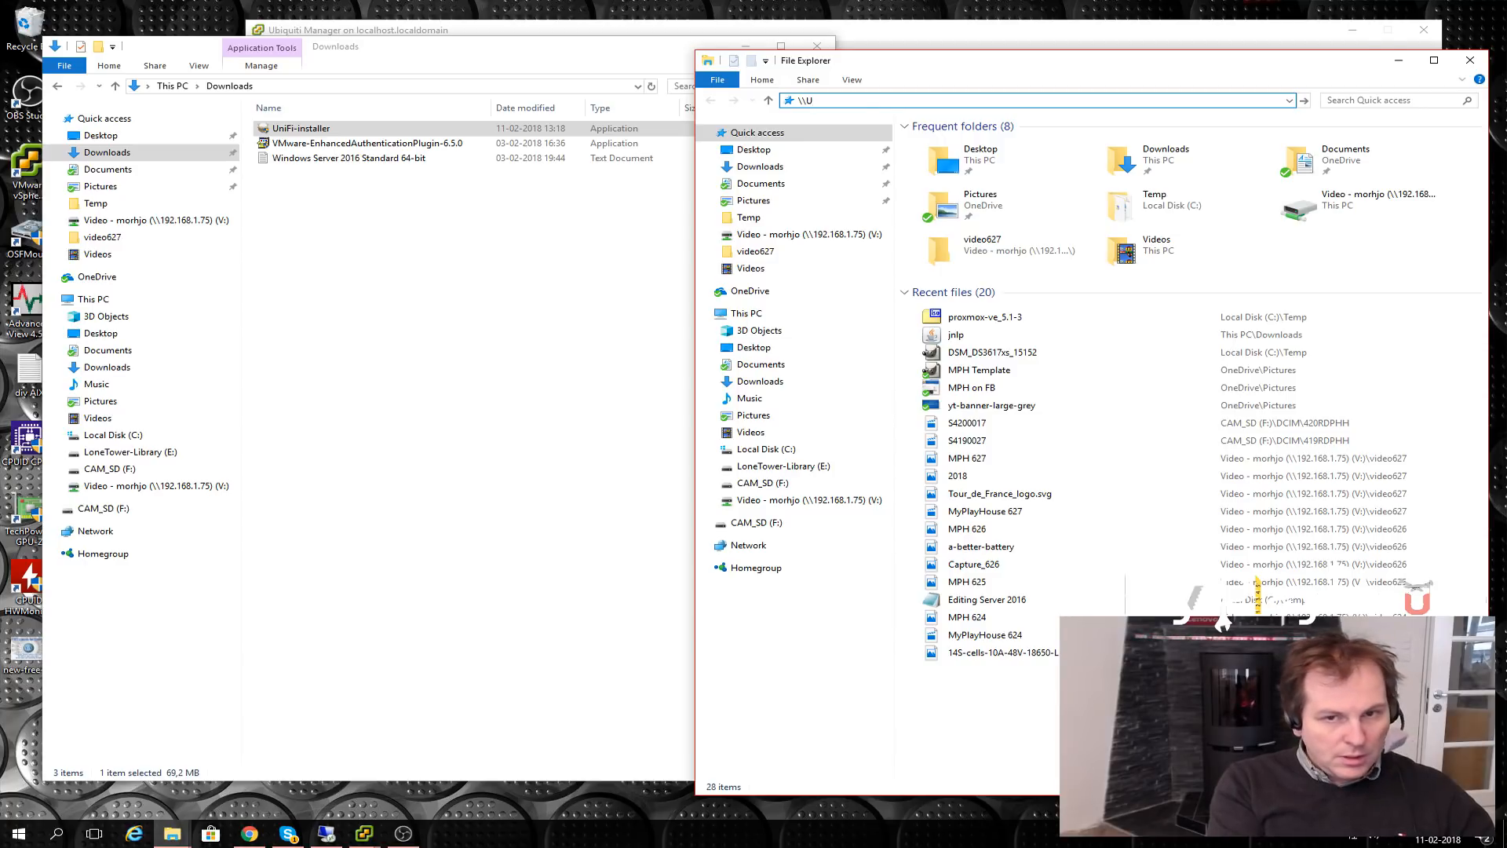
# - Check the Ubiquiti Manager VM's exact name in the vSphere client, then minimise it
pyautogui.click(364, 833)
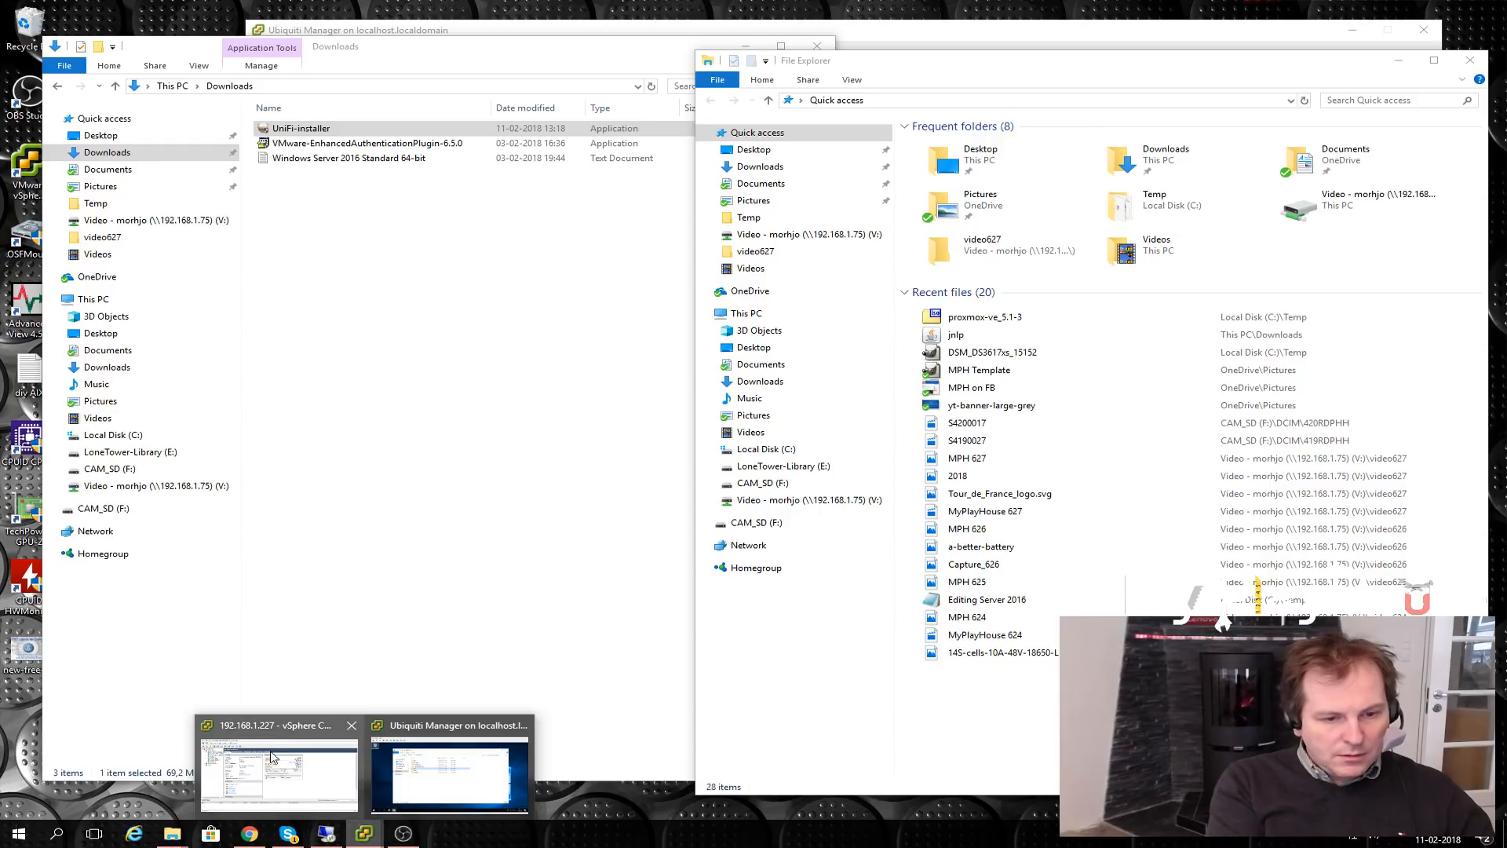
pyautogui.click(262, 753)
pyautogui.click(114, 617)
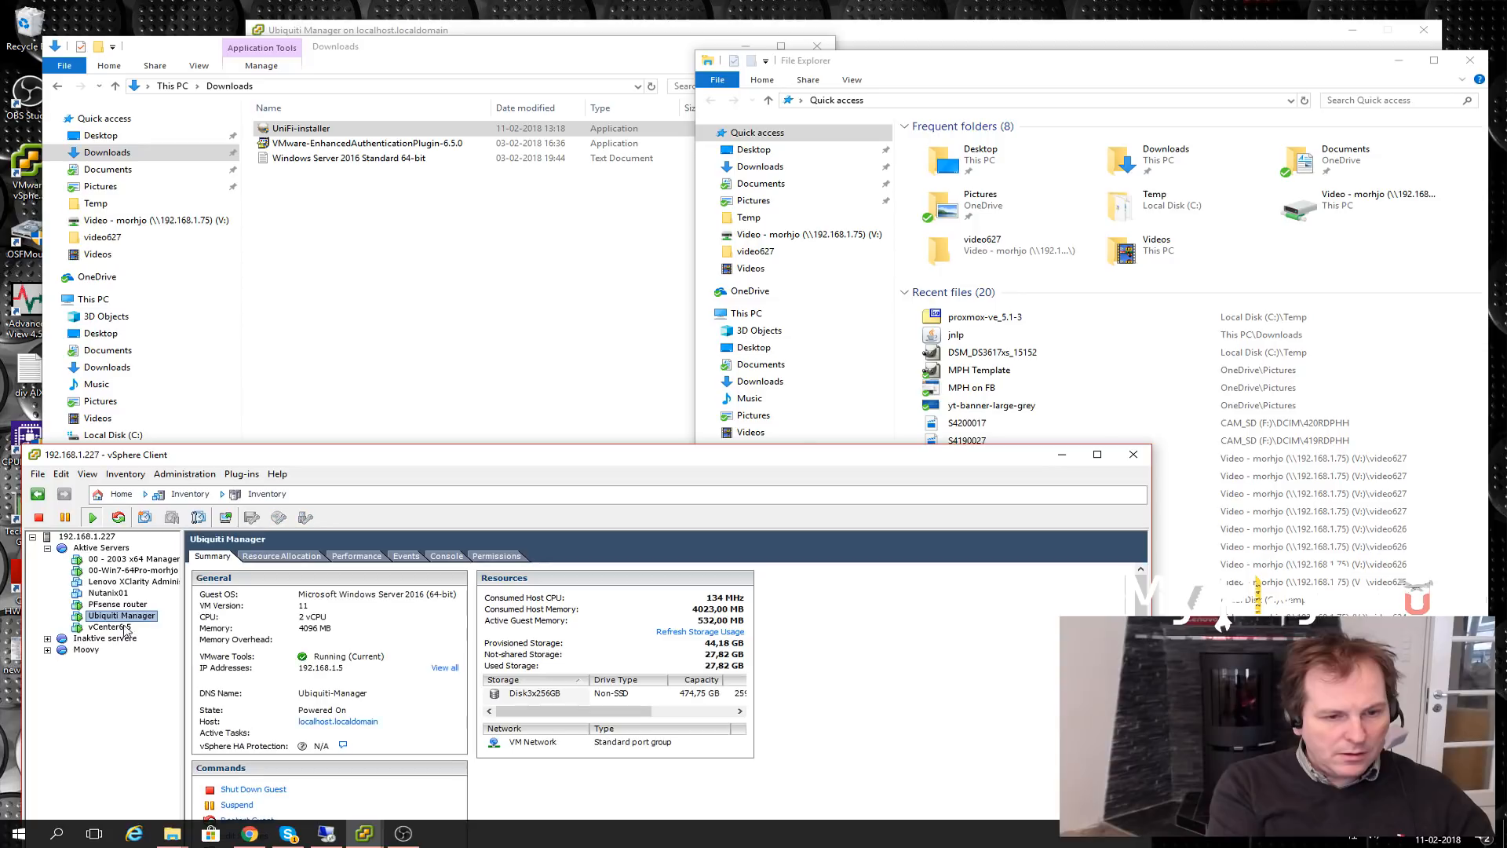
pyautogui.press('F2')
pyautogui.hotkey('ctrl', 'c')
pyautogui.click(131, 709)
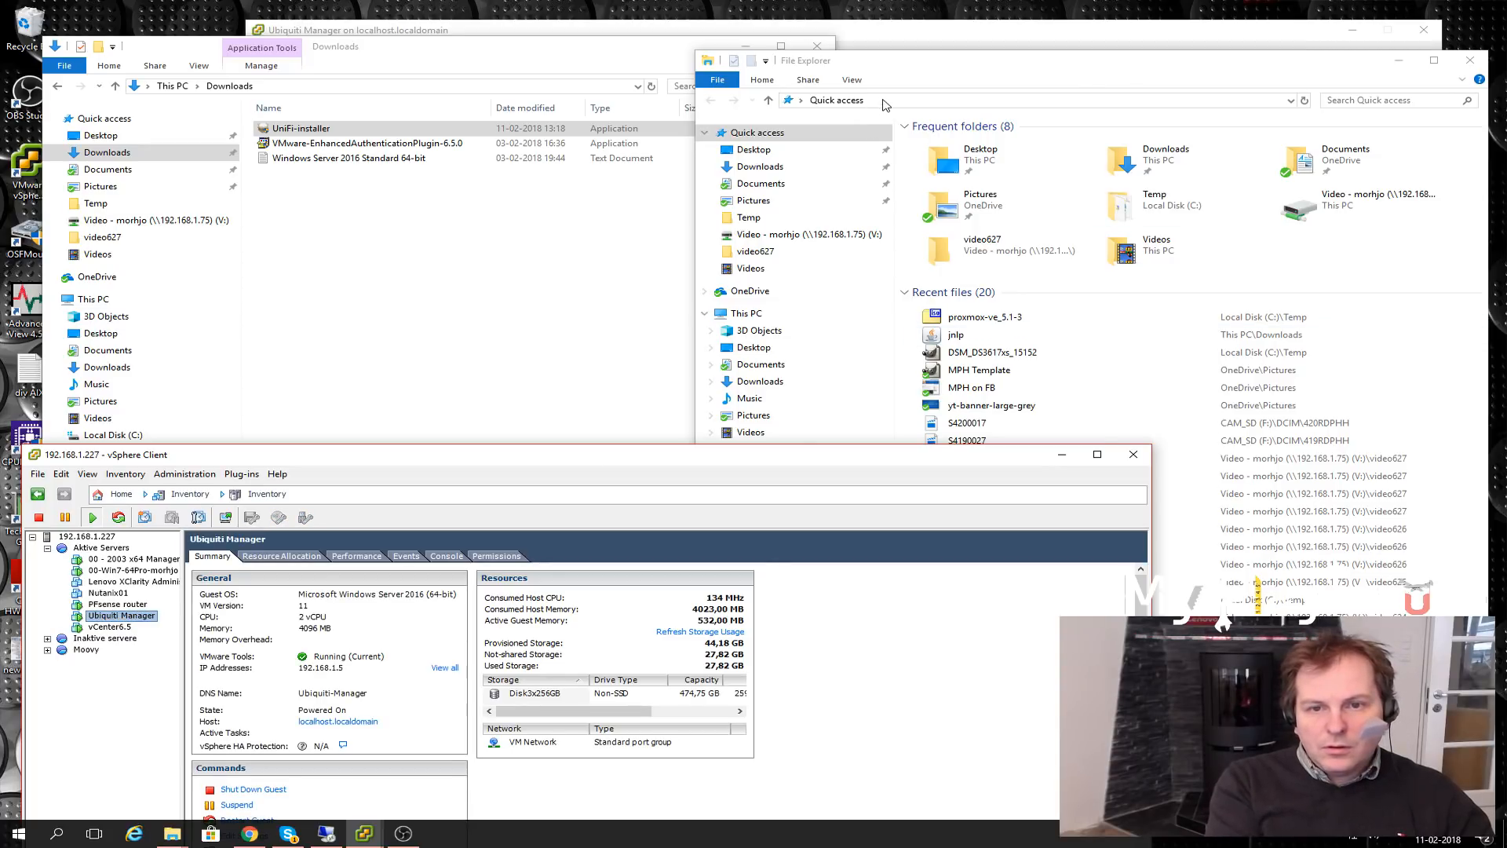
pyautogui.click(885, 104)
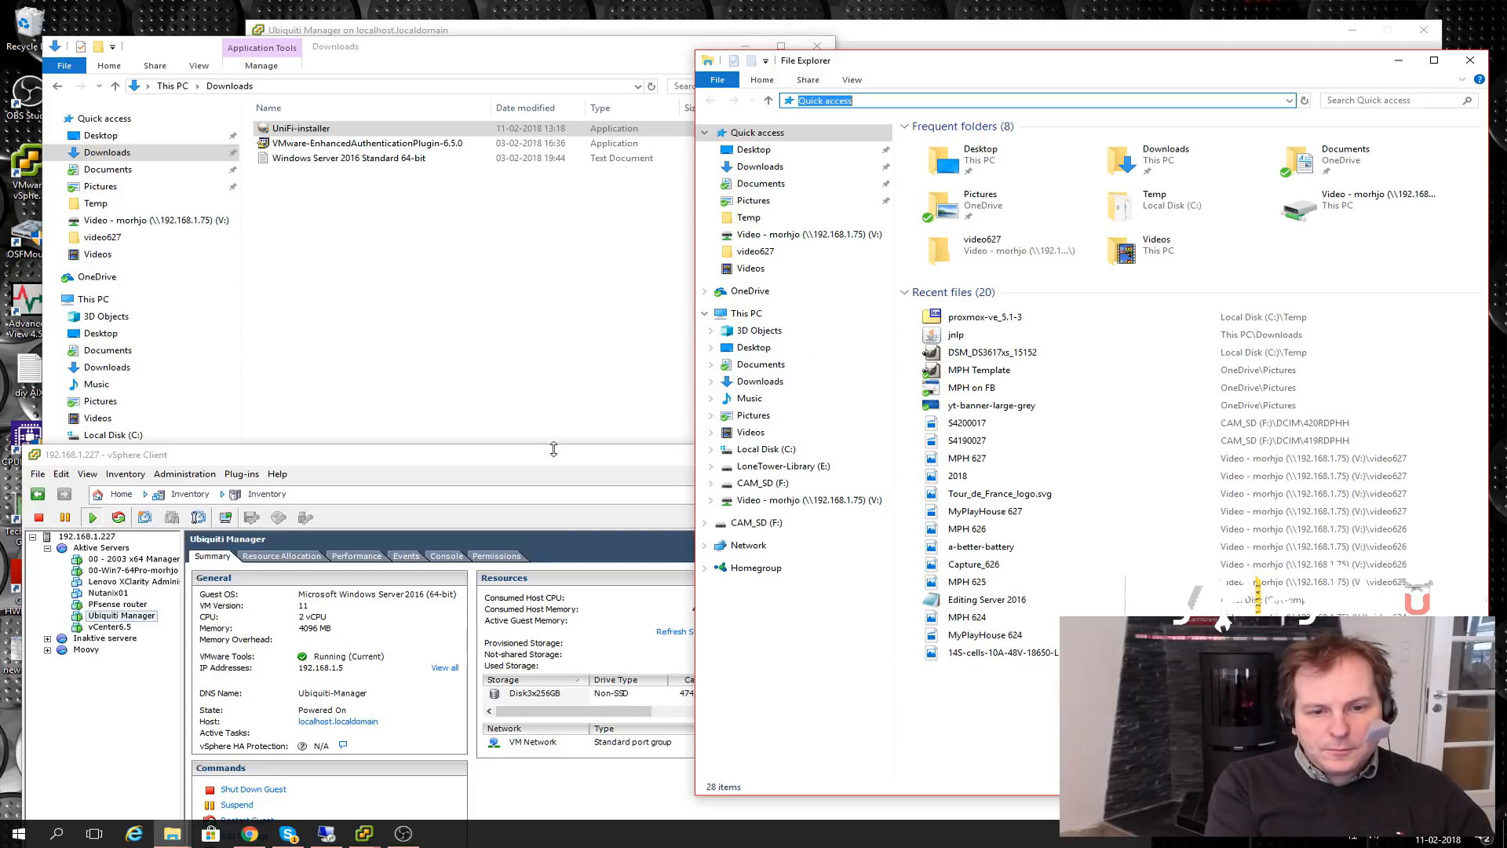
pyautogui.click(585, 452)
pyautogui.click(1056, 460)
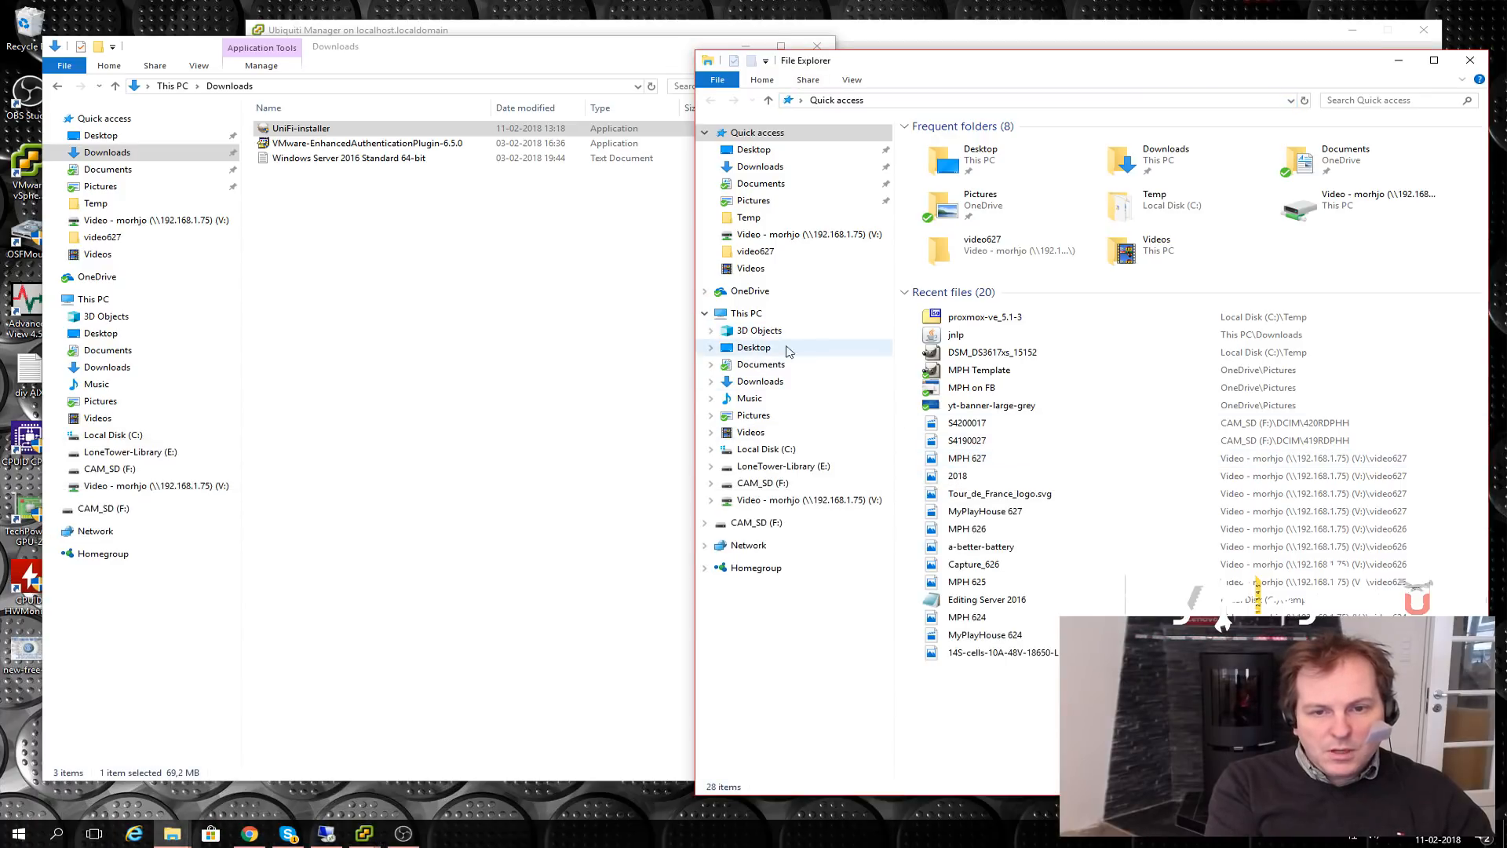
# - Navigate the second explorer window to the \\Ubiquiti-Manager network share
pyautogui.click(747, 315)
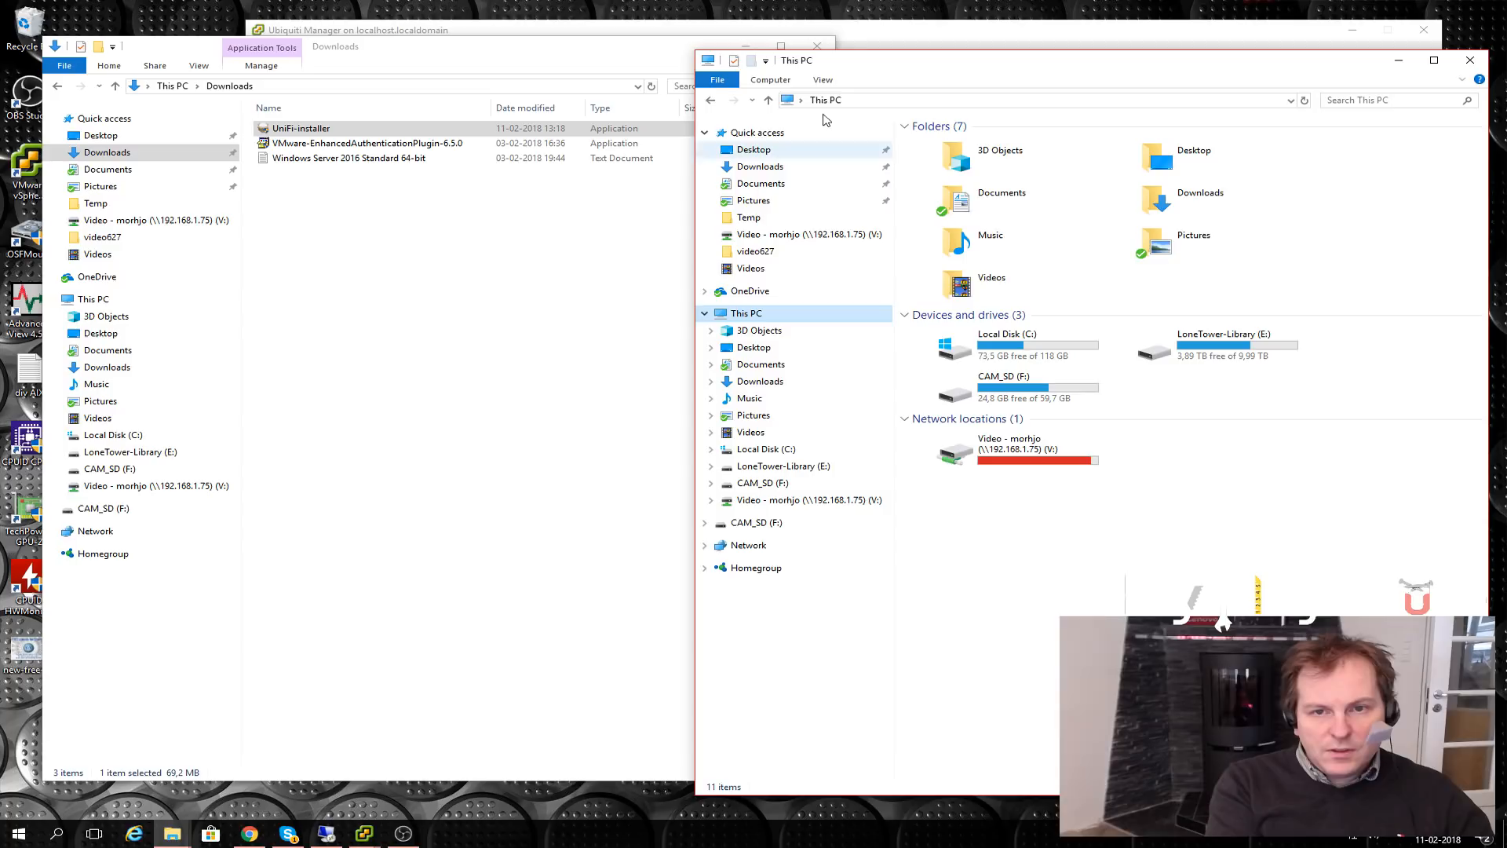
pyautogui.click(864, 97)
pyautogui.write('\\\\')
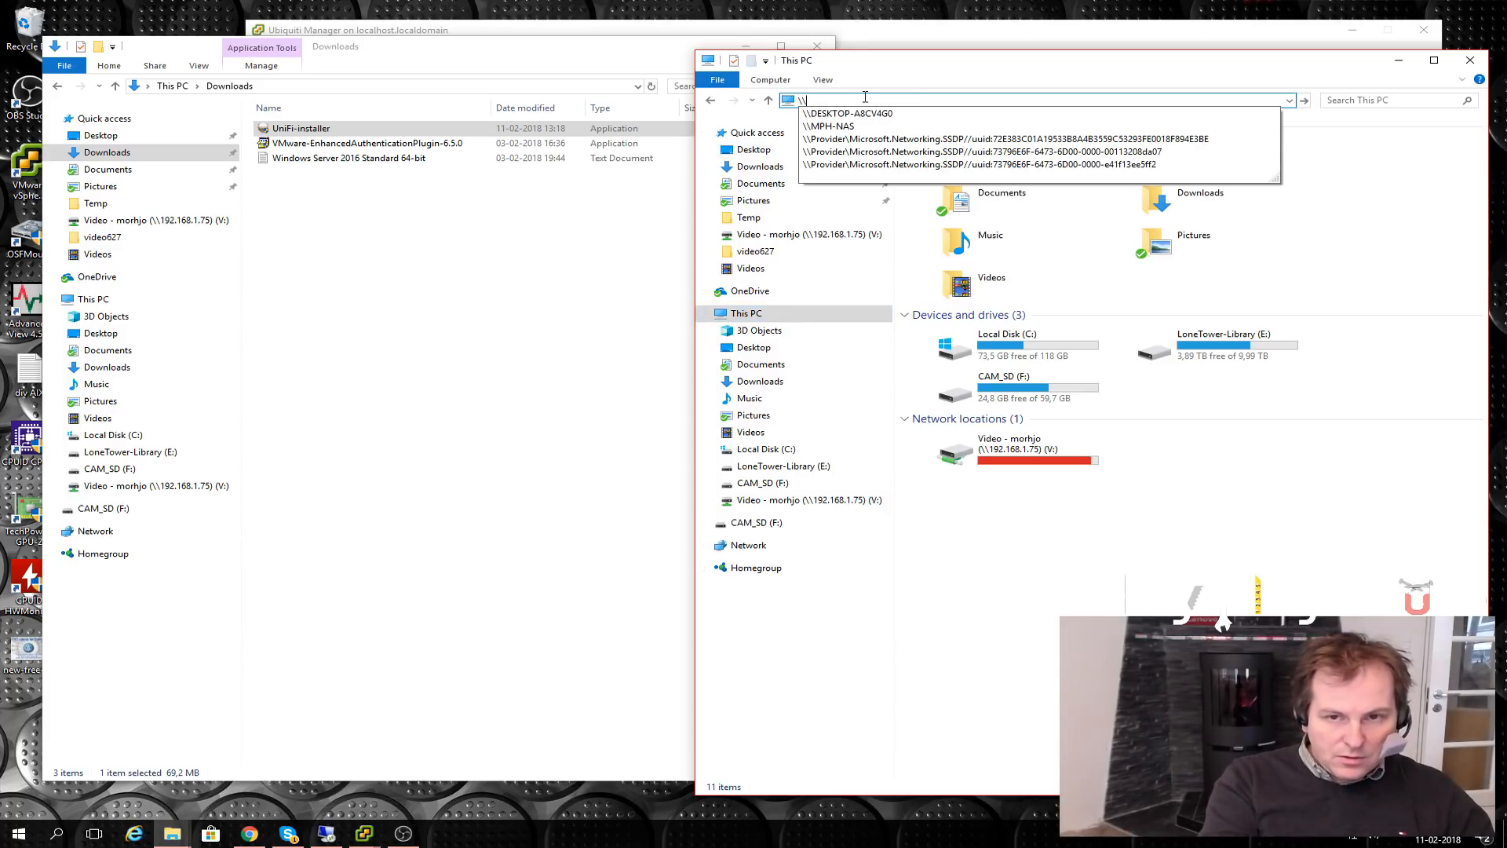
pyautogui.hotkey('ctrl', 'v')
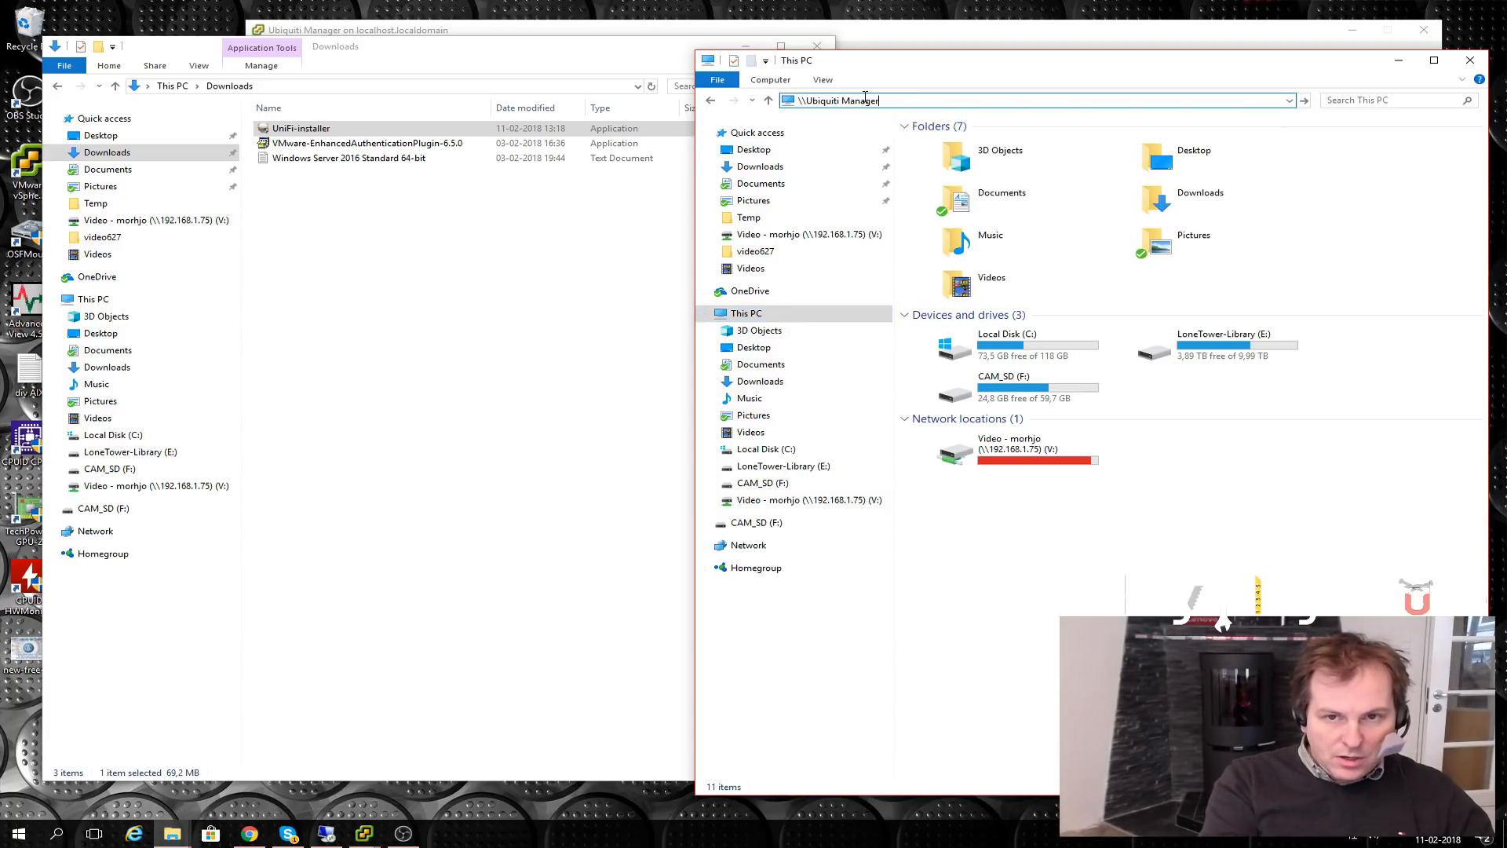
pyautogui.click(840, 101)
pyautogui.press('BackSpace')
pyautogui.write('-')
pyautogui.hotkey('ctrl', 'a')
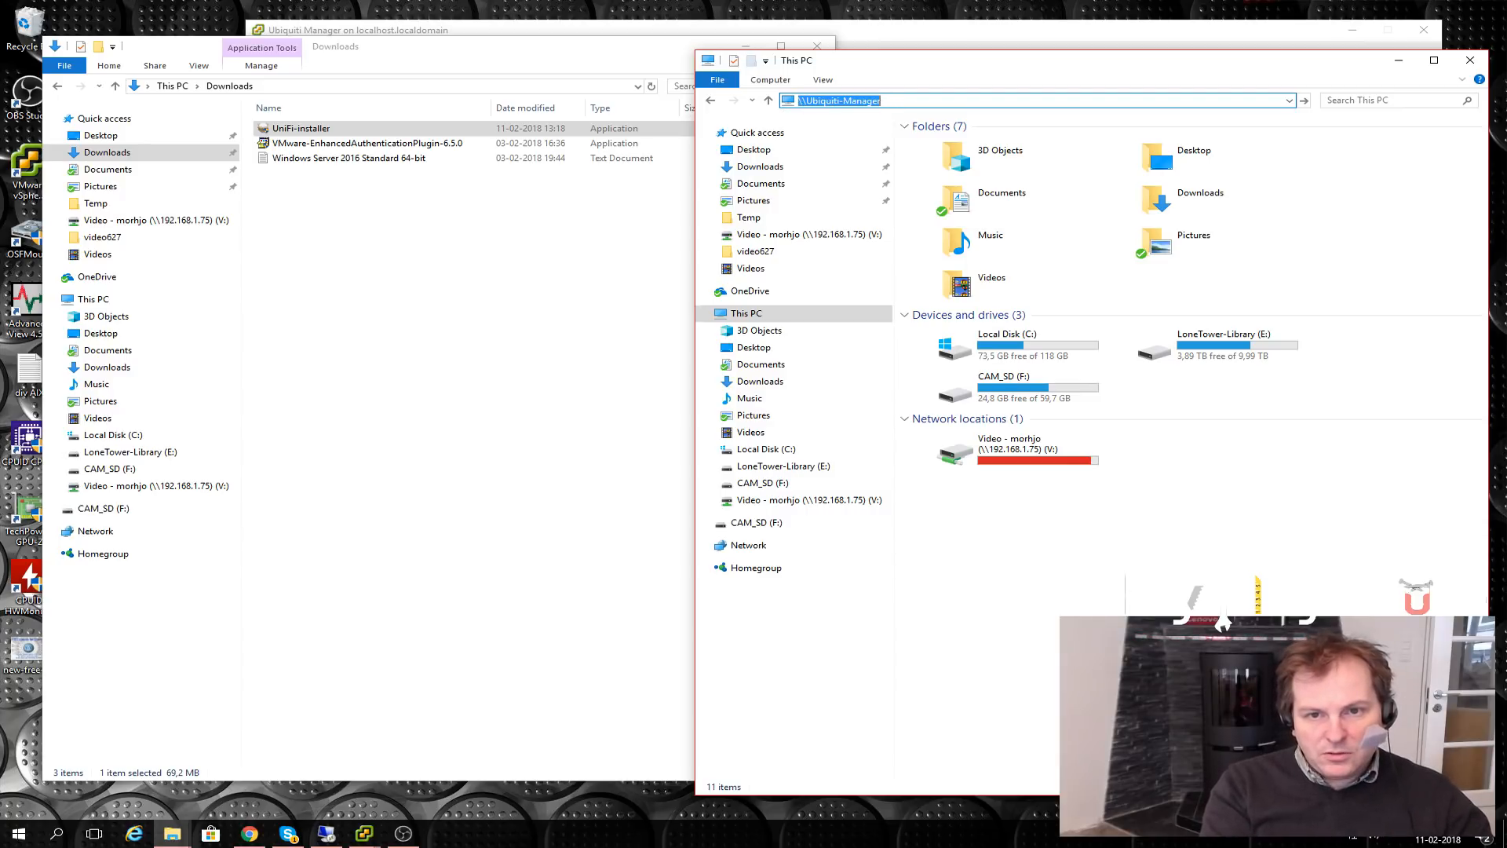
pyautogui.press('Return')
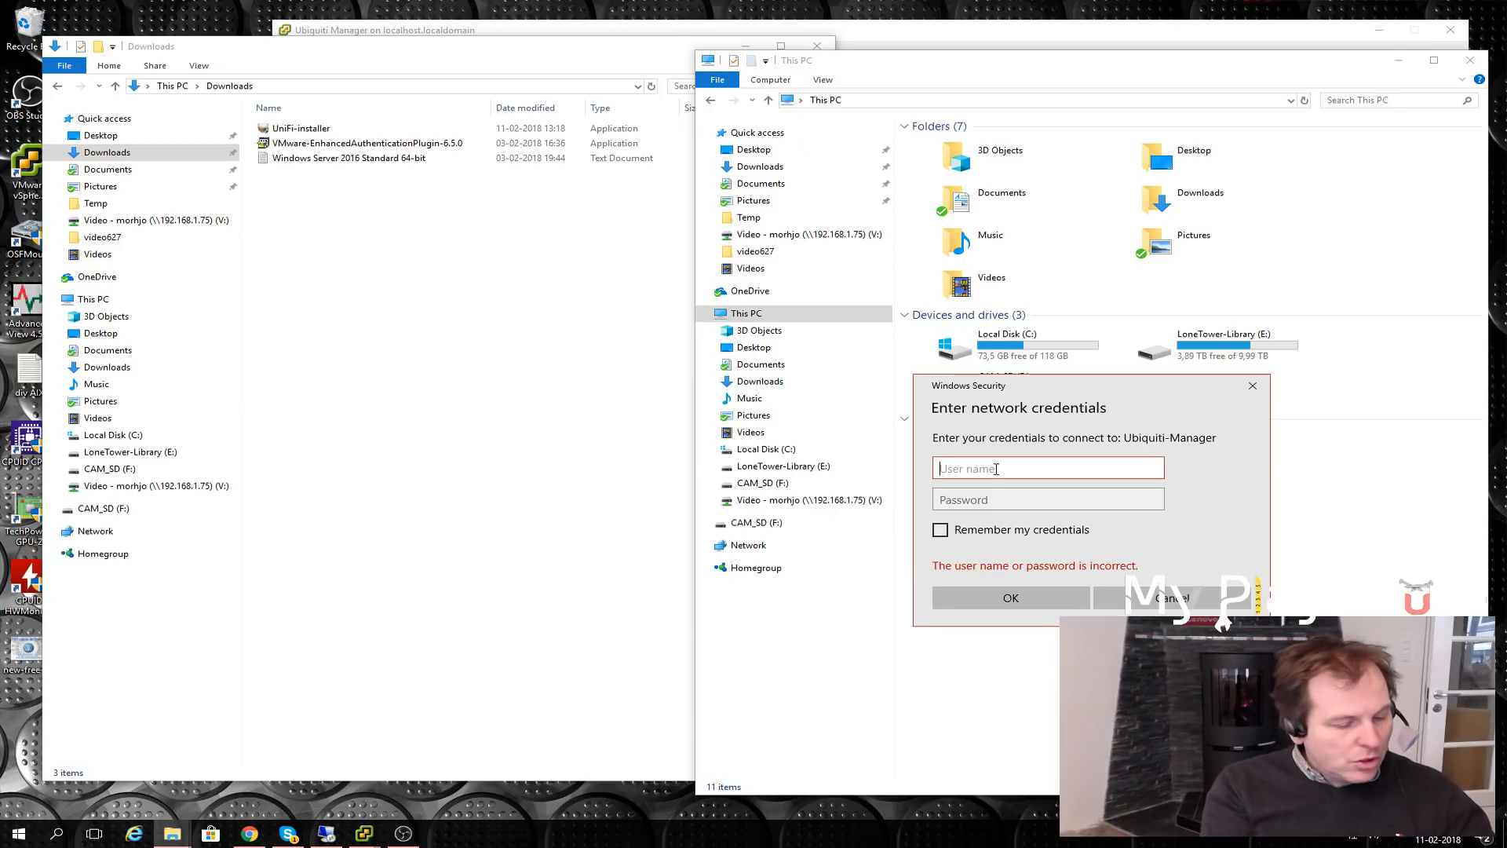
# - Sign in to the share as administrator with the account password
pyautogui.write('administrator')
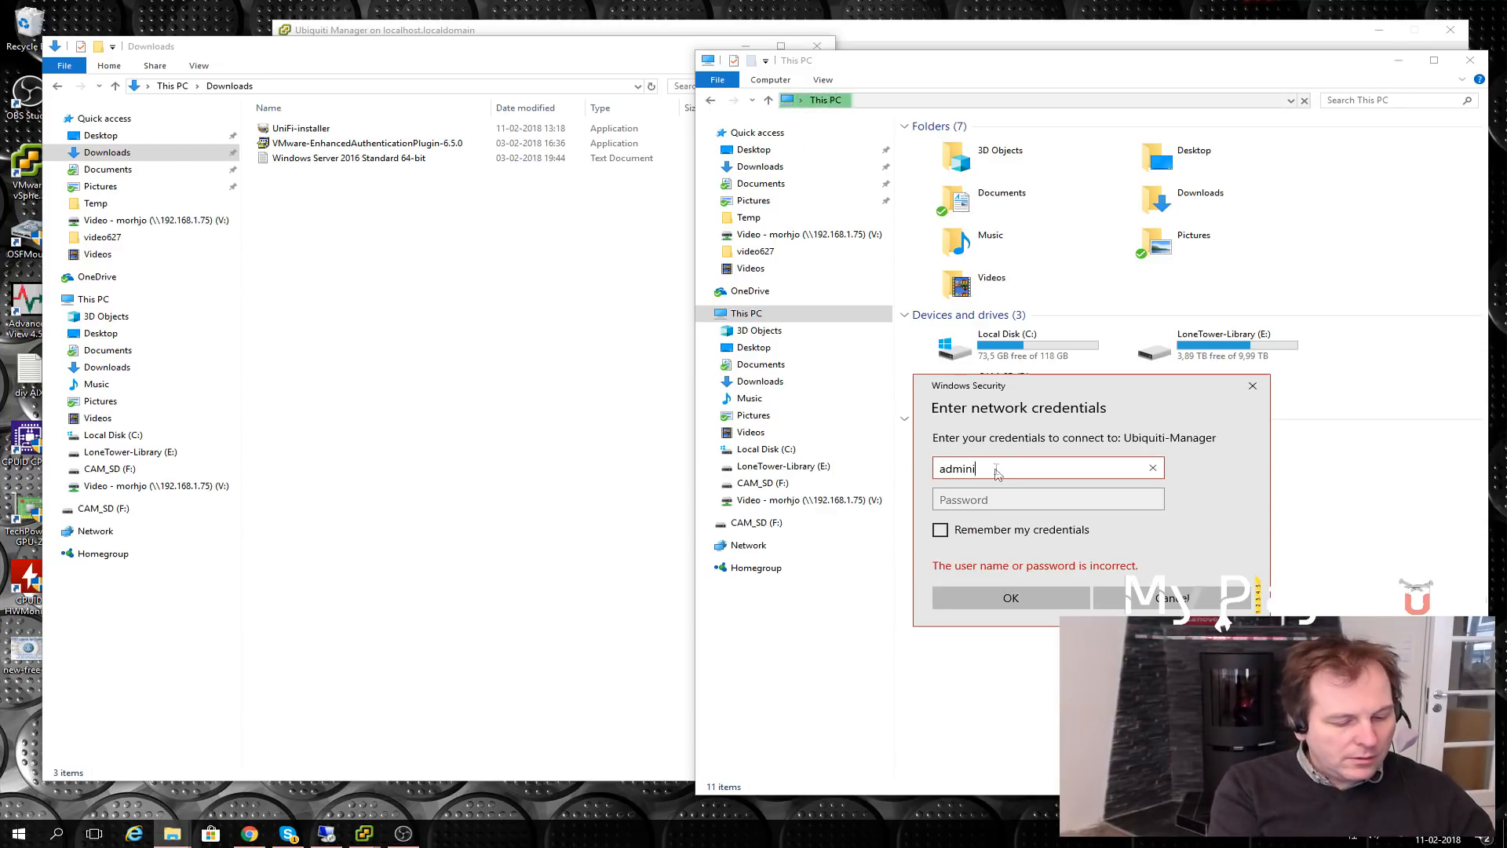
pyautogui.click(990, 500)
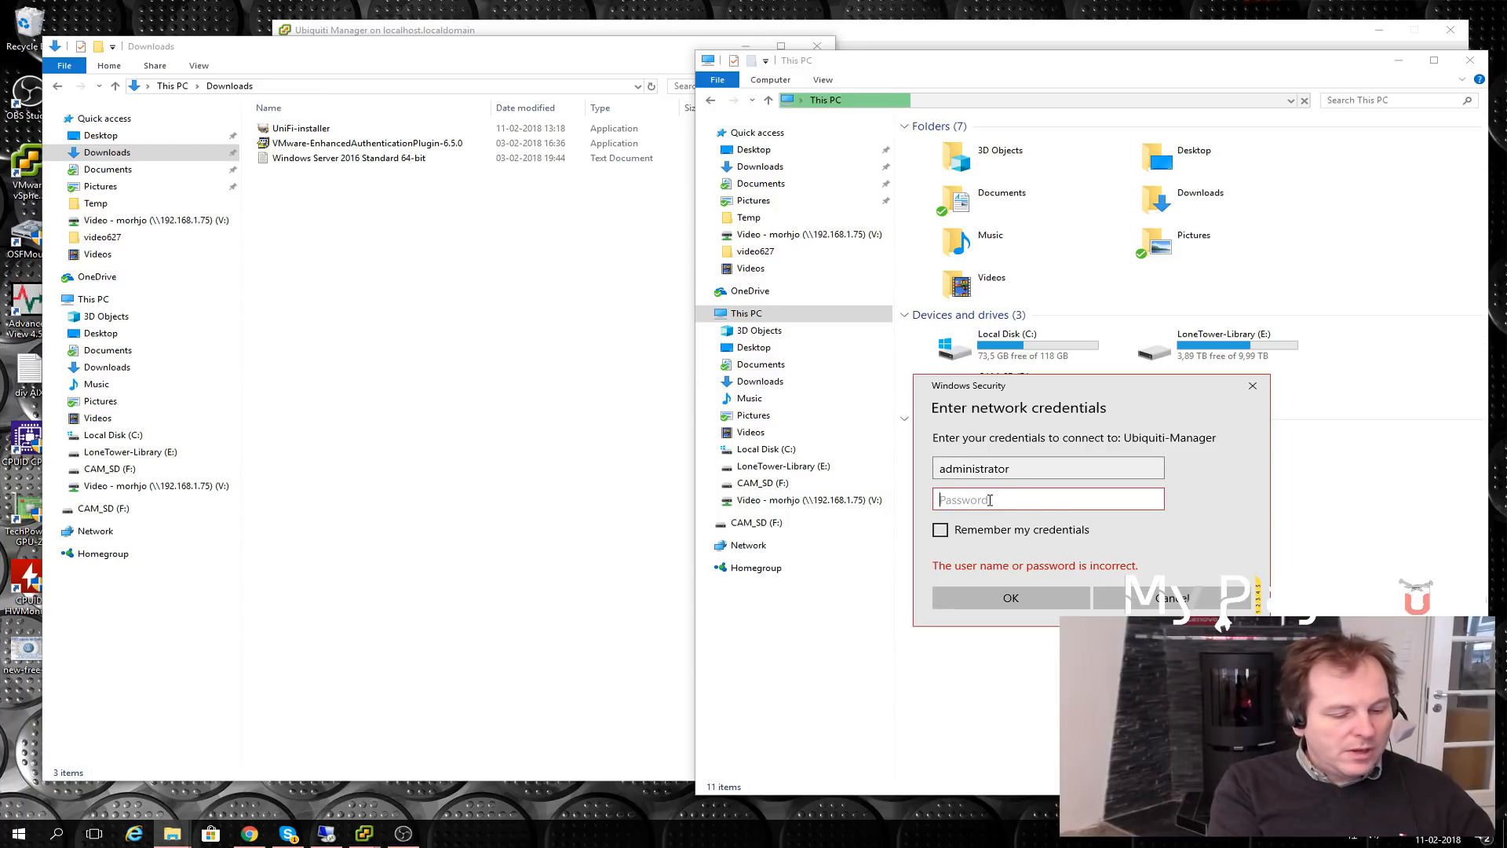
pyautogui.write('********')
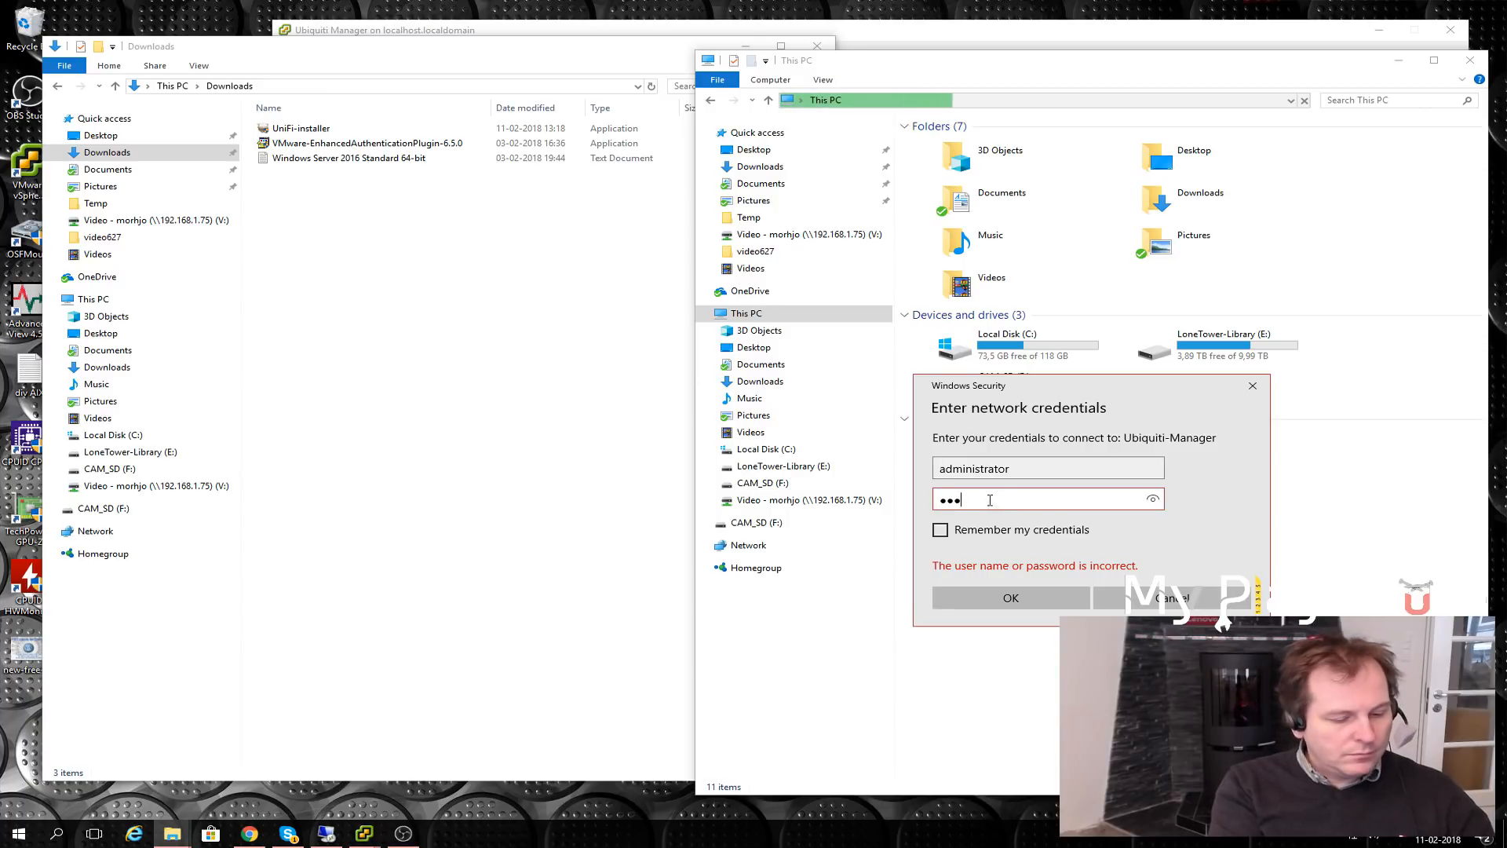
pyautogui.press('Return')
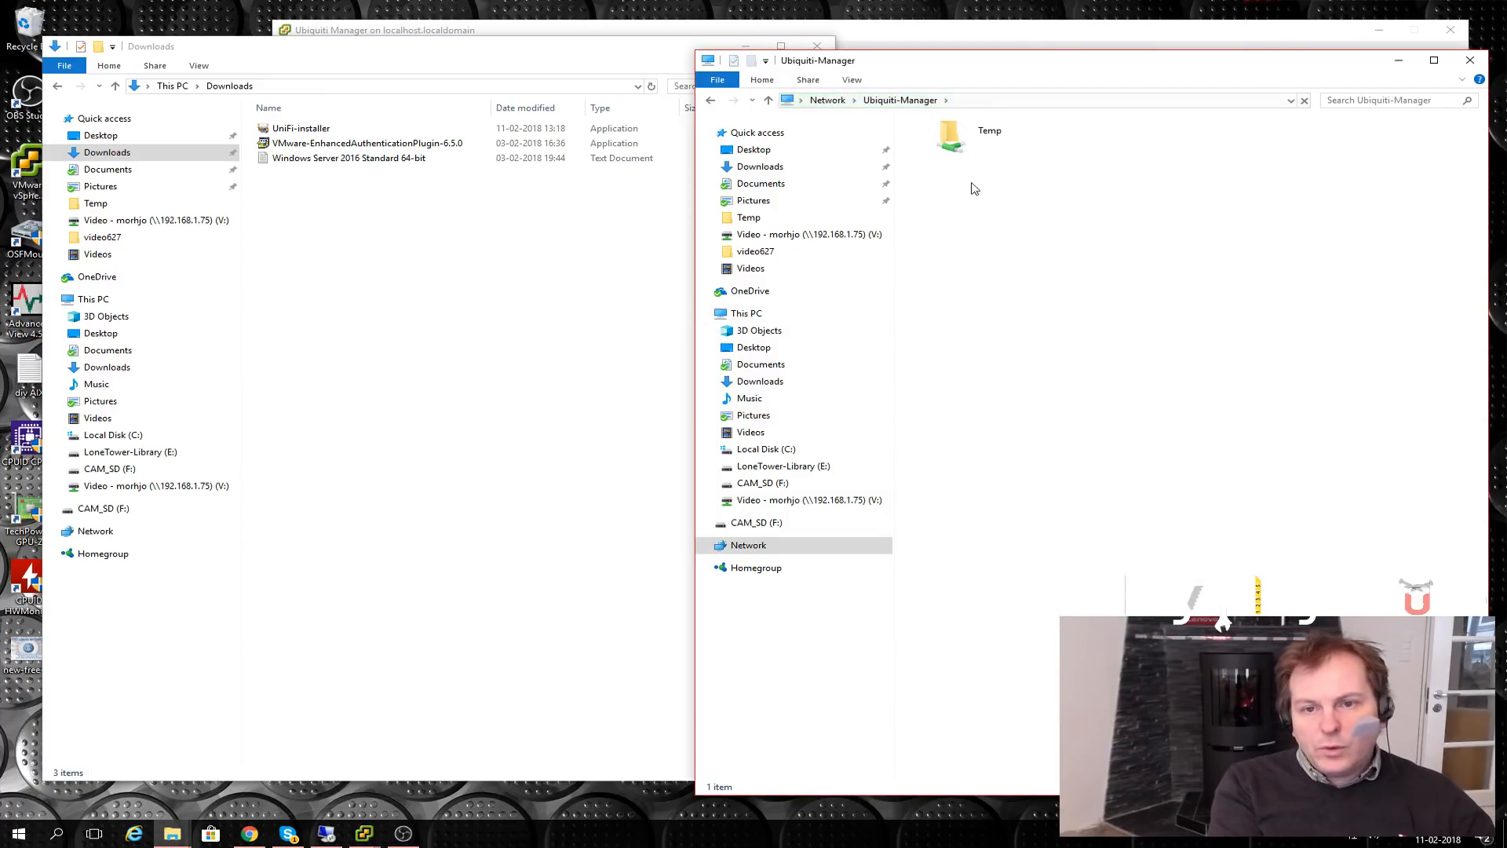
# - Move UniFi-installer from Downloads into the server's Temp folder, then close both windows
pyautogui.doubleClick(944, 144)
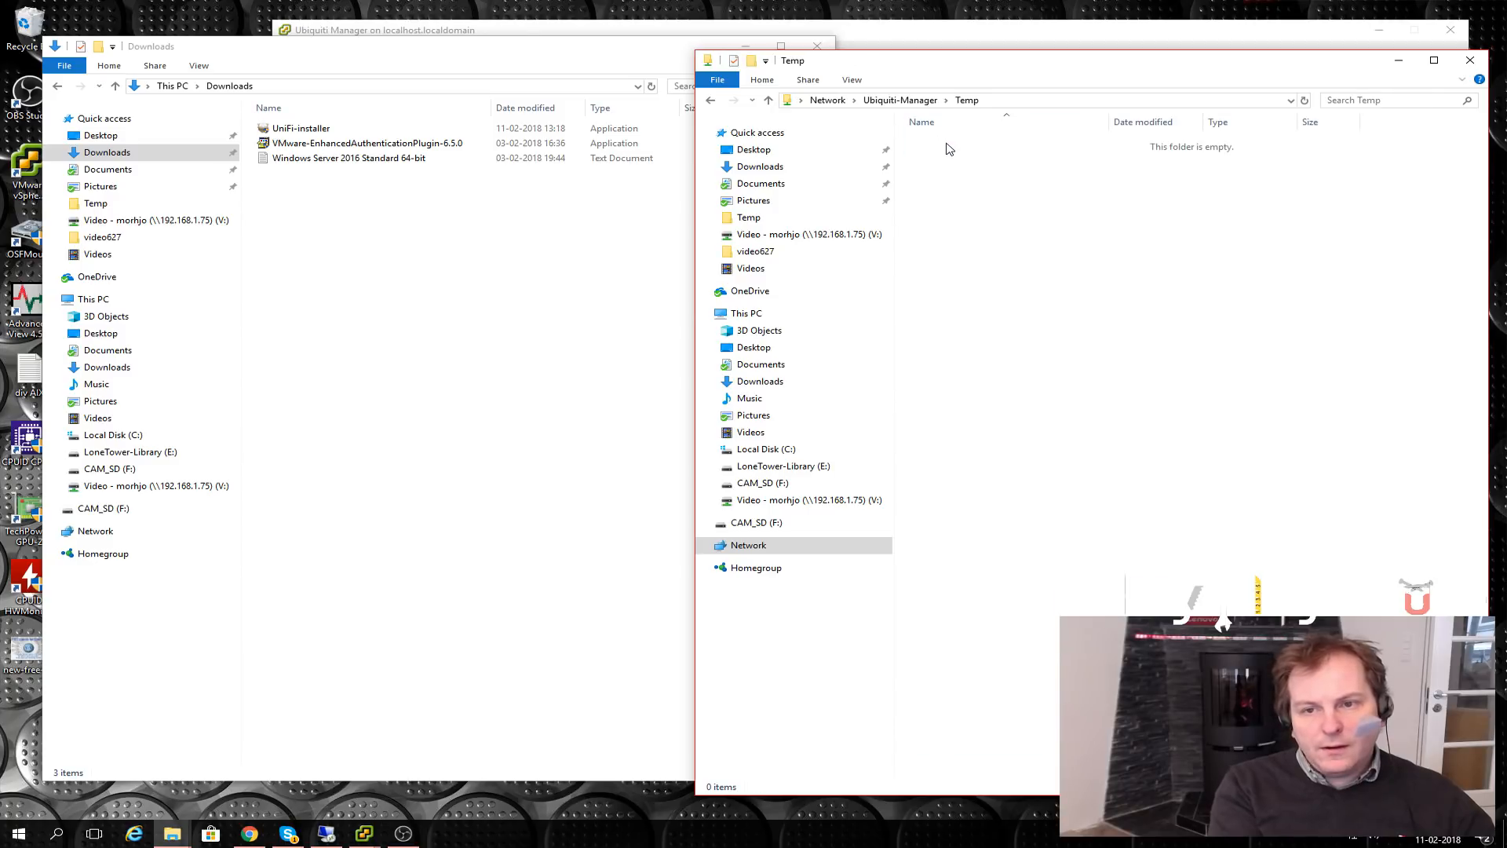
pyautogui.moveTo(297, 132); pyautogui.dragTo(1072, 303)
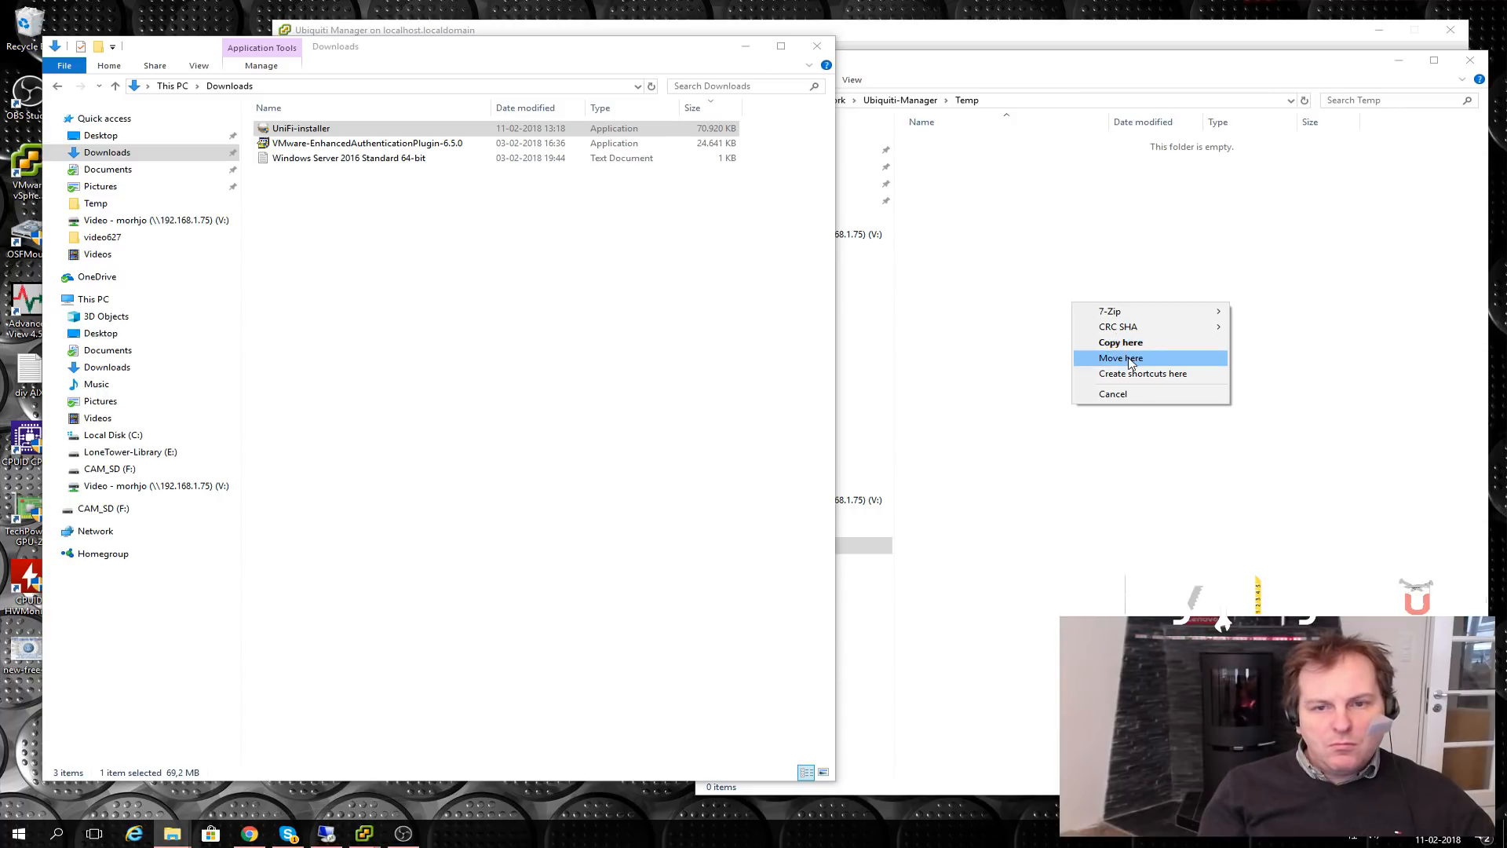
pyautogui.click(1132, 358)
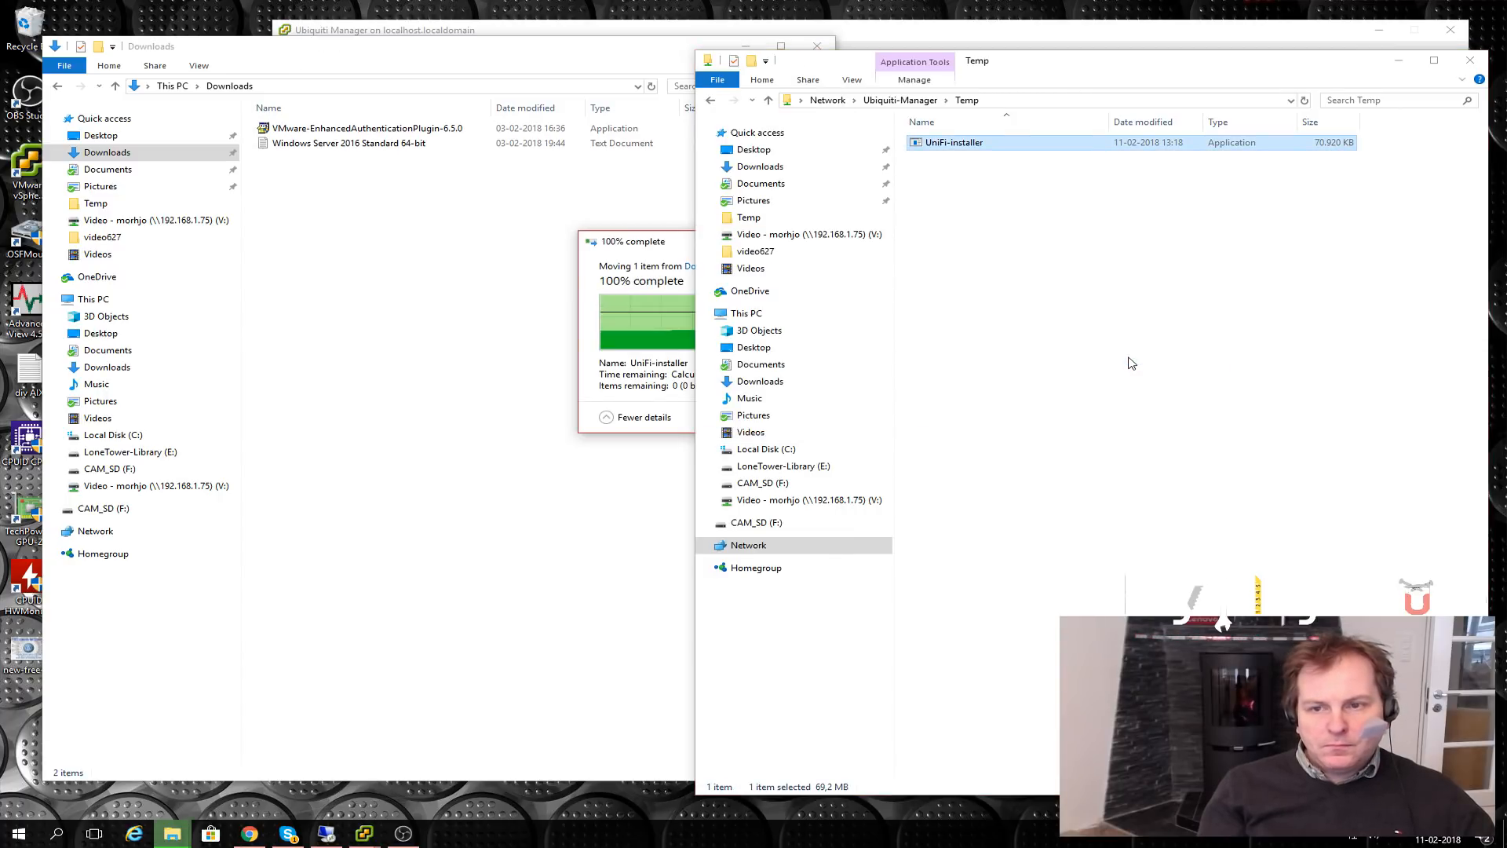
pyautogui.click(1476, 65)
pyautogui.click(817, 46)
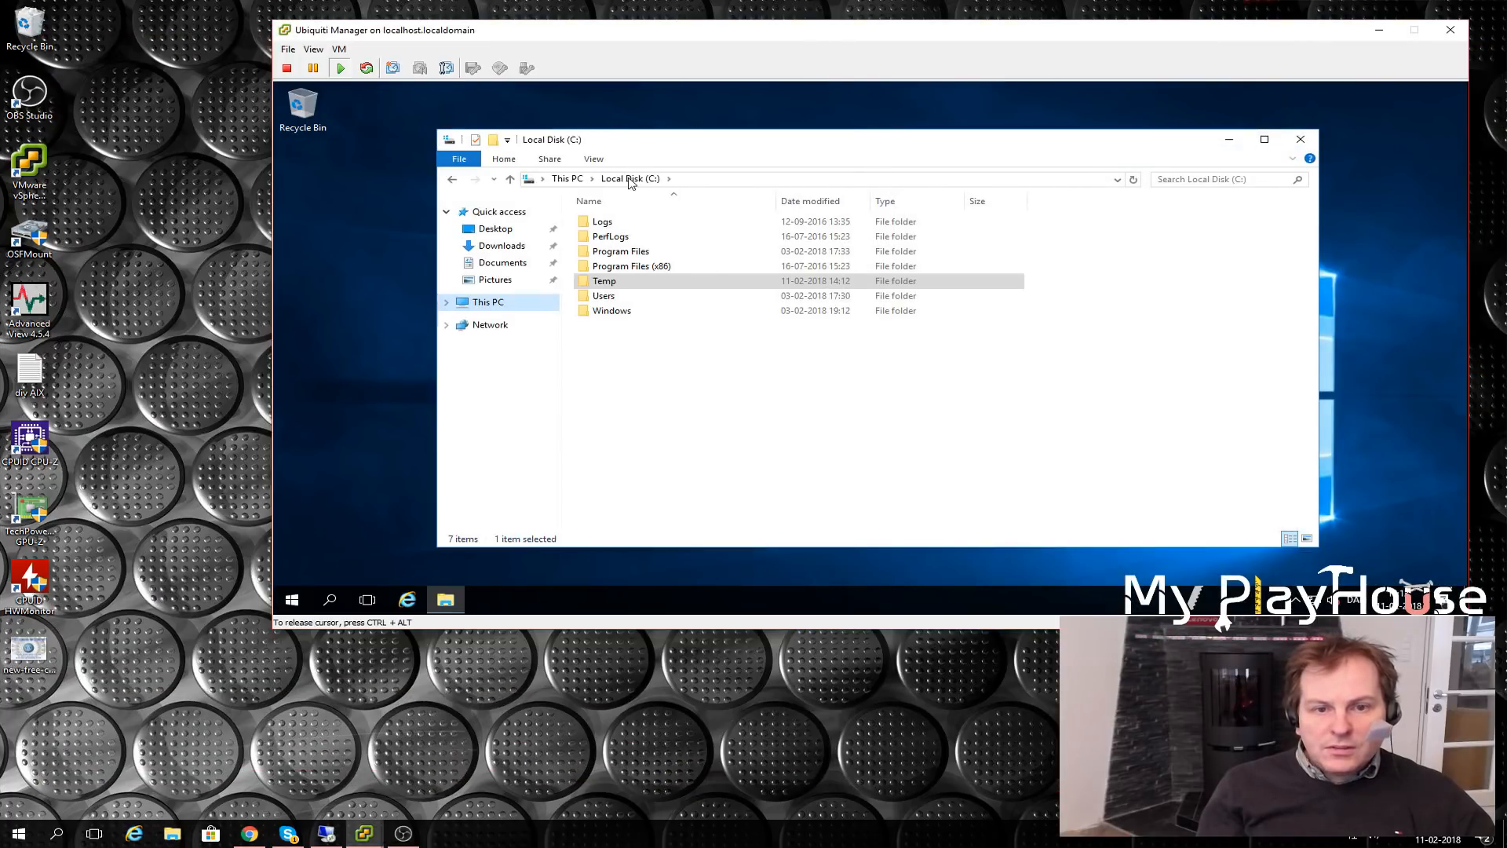
# - Run UniFi-installer from C:\Temp as administrator and accept the Java download it requires
pyautogui.doubleClick(604, 282)
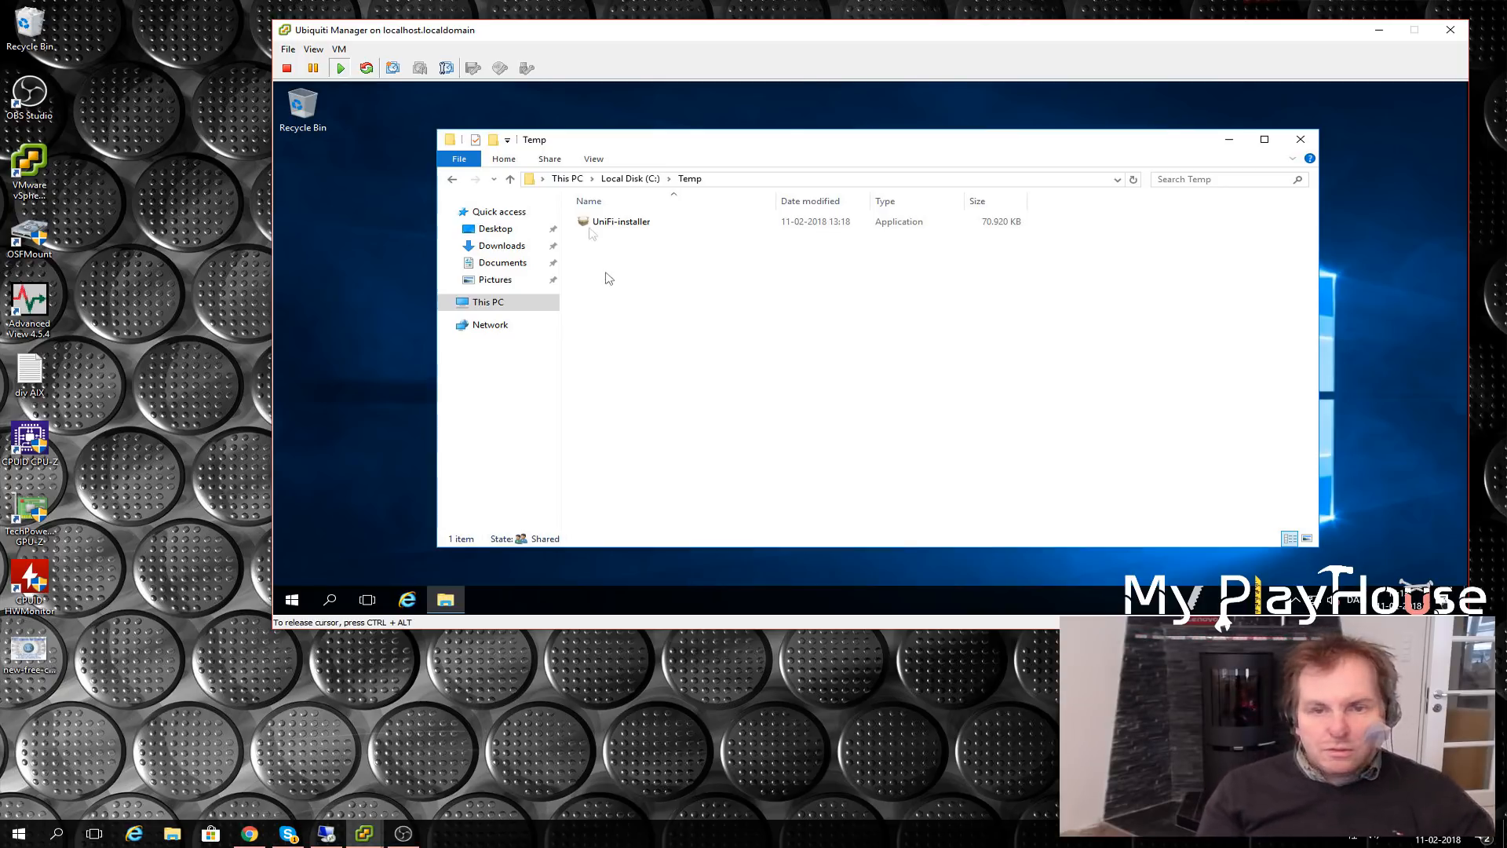
pyautogui.rightClick(601, 227)
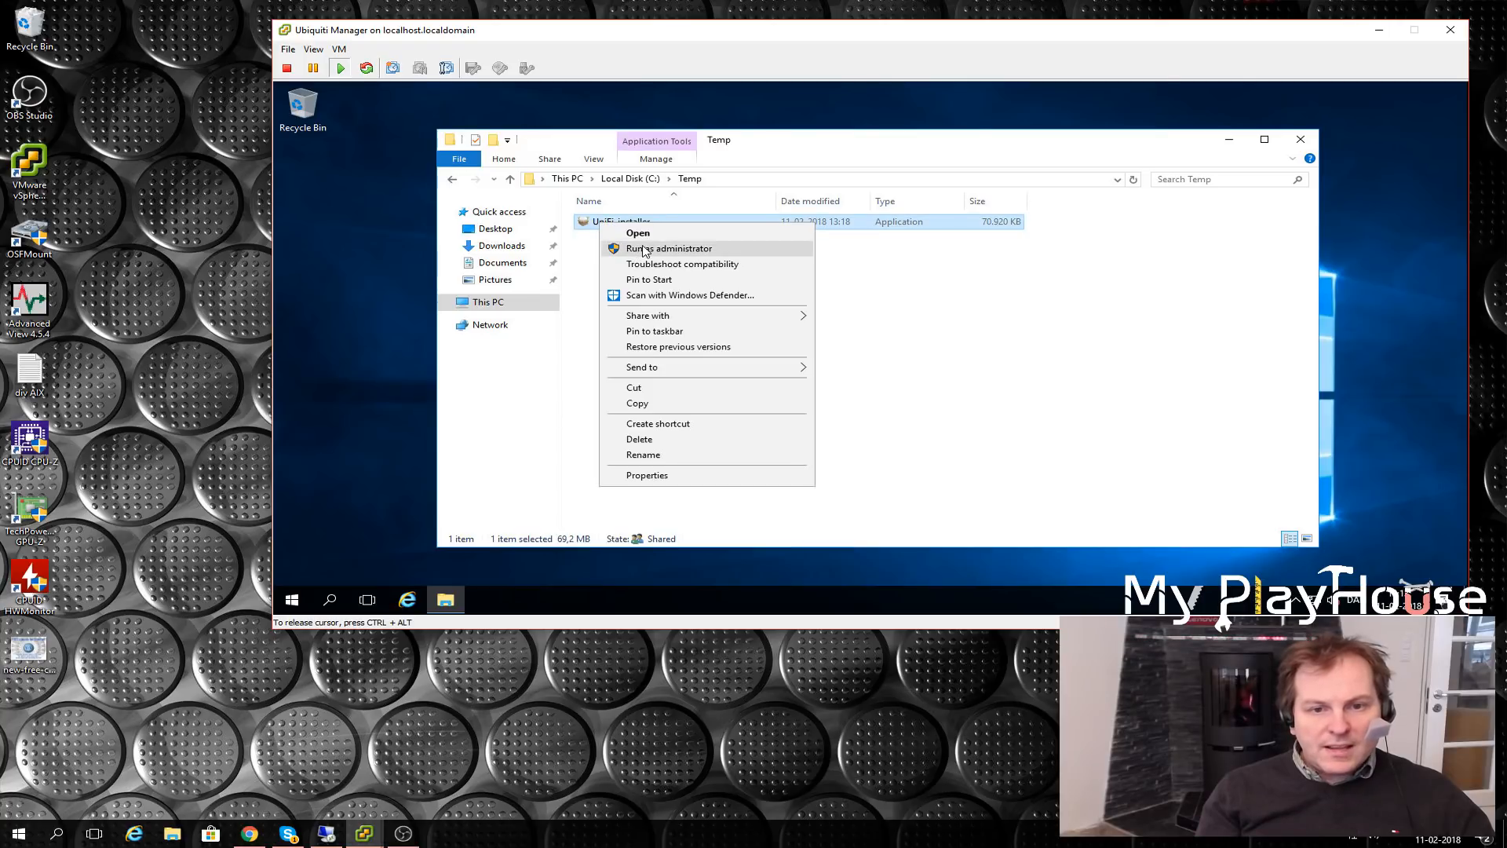
pyautogui.click(645, 249)
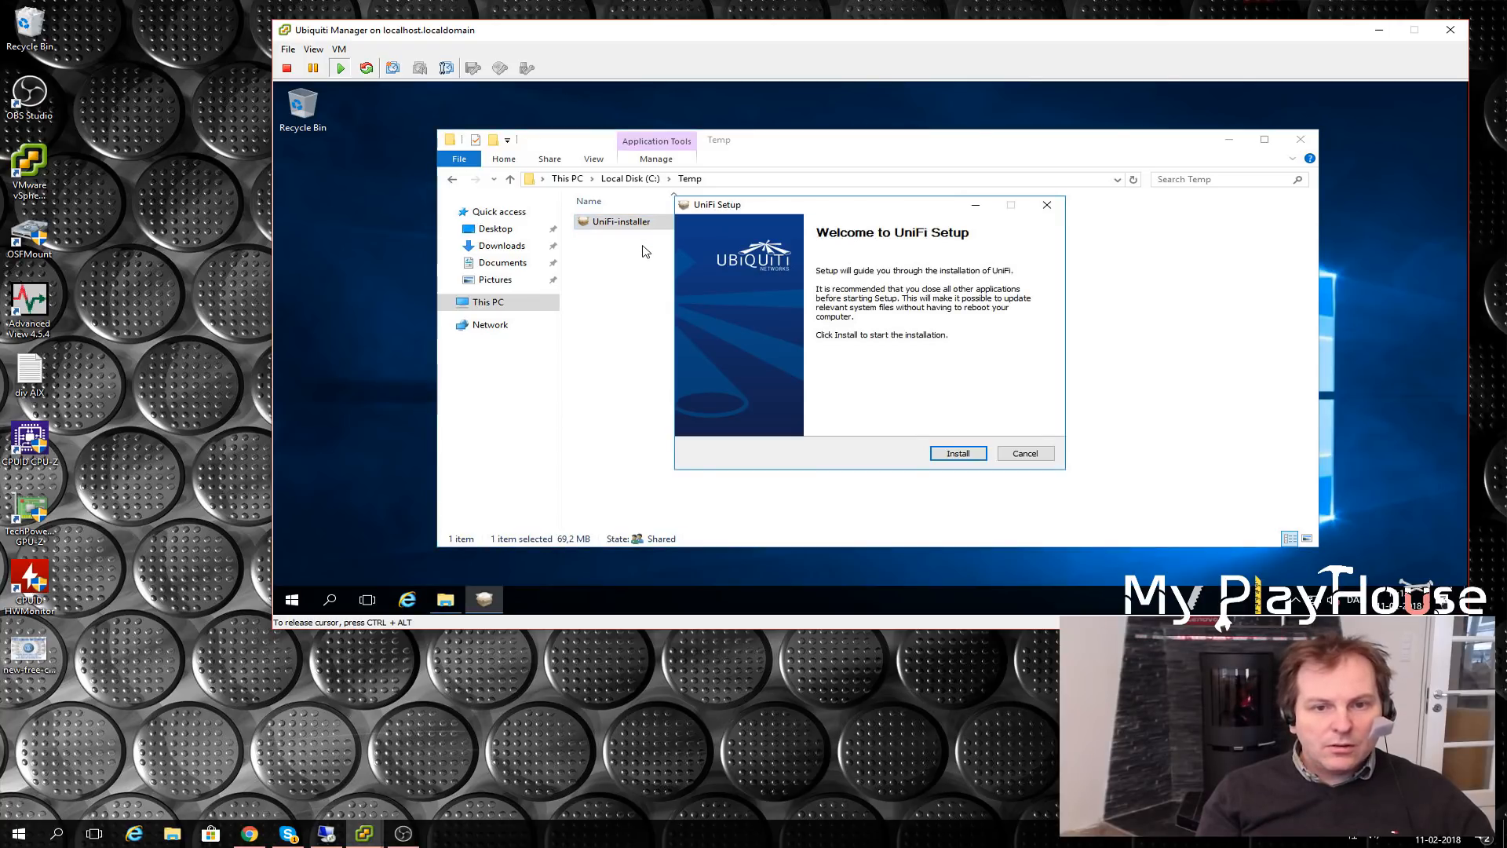
pyautogui.click(959, 454)
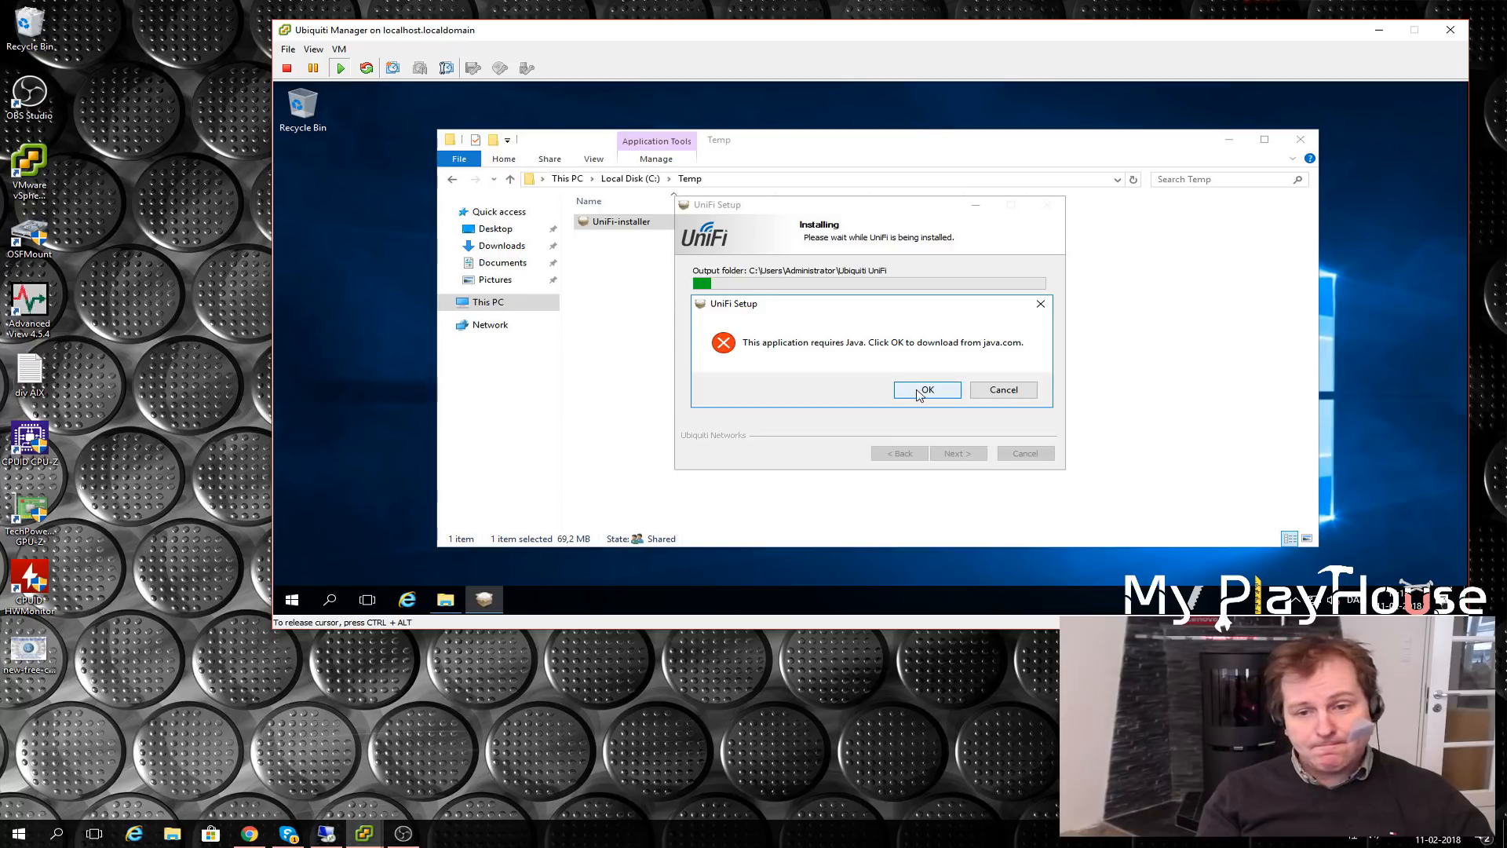
pyautogui.click(911, 389)
pyautogui.click(905, 117)
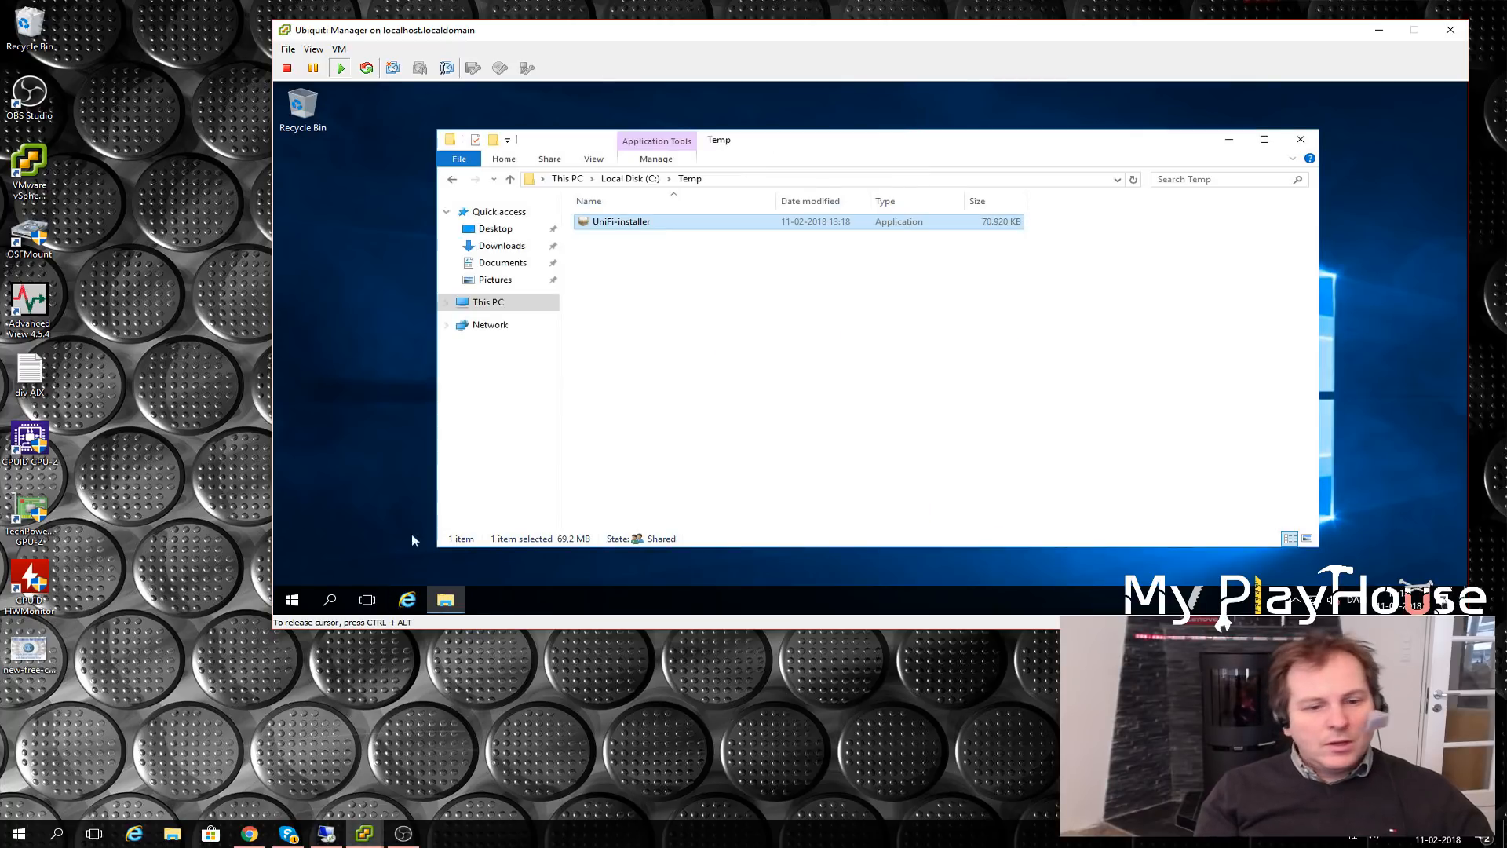
# - Open the Ninite website in Internet Explorer, adding ninite.com to Trusted sites
pyautogui.click(407, 599)
pyautogui.click(488, 135)
pyautogui.write('www.nini')
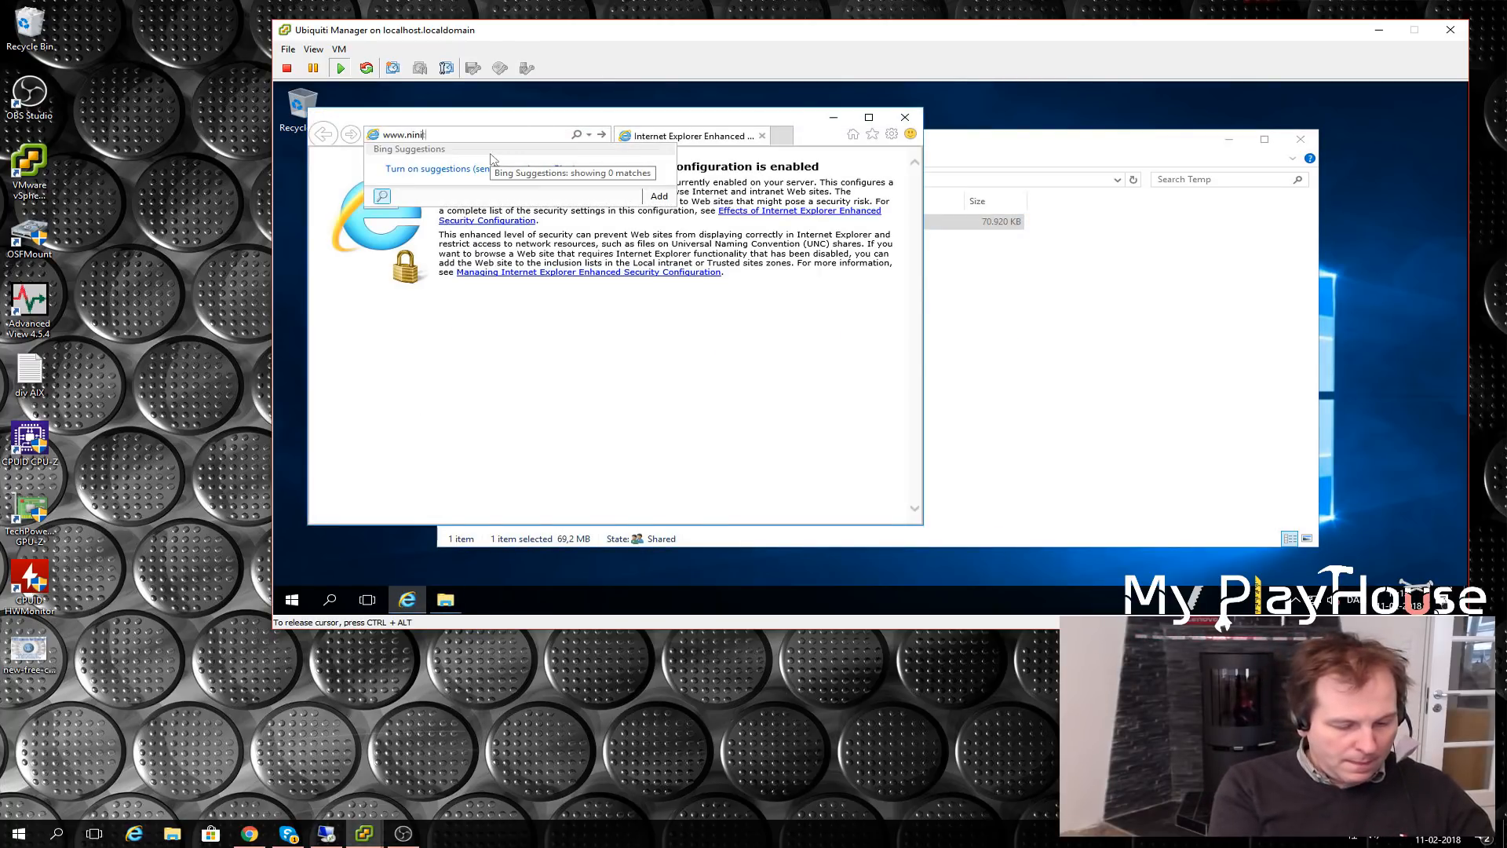
pyautogui.press('Return')
pyautogui.click(901, 376)
pyautogui.click(983, 353)
pyautogui.click(980, 320)
pyautogui.click(979, 450)
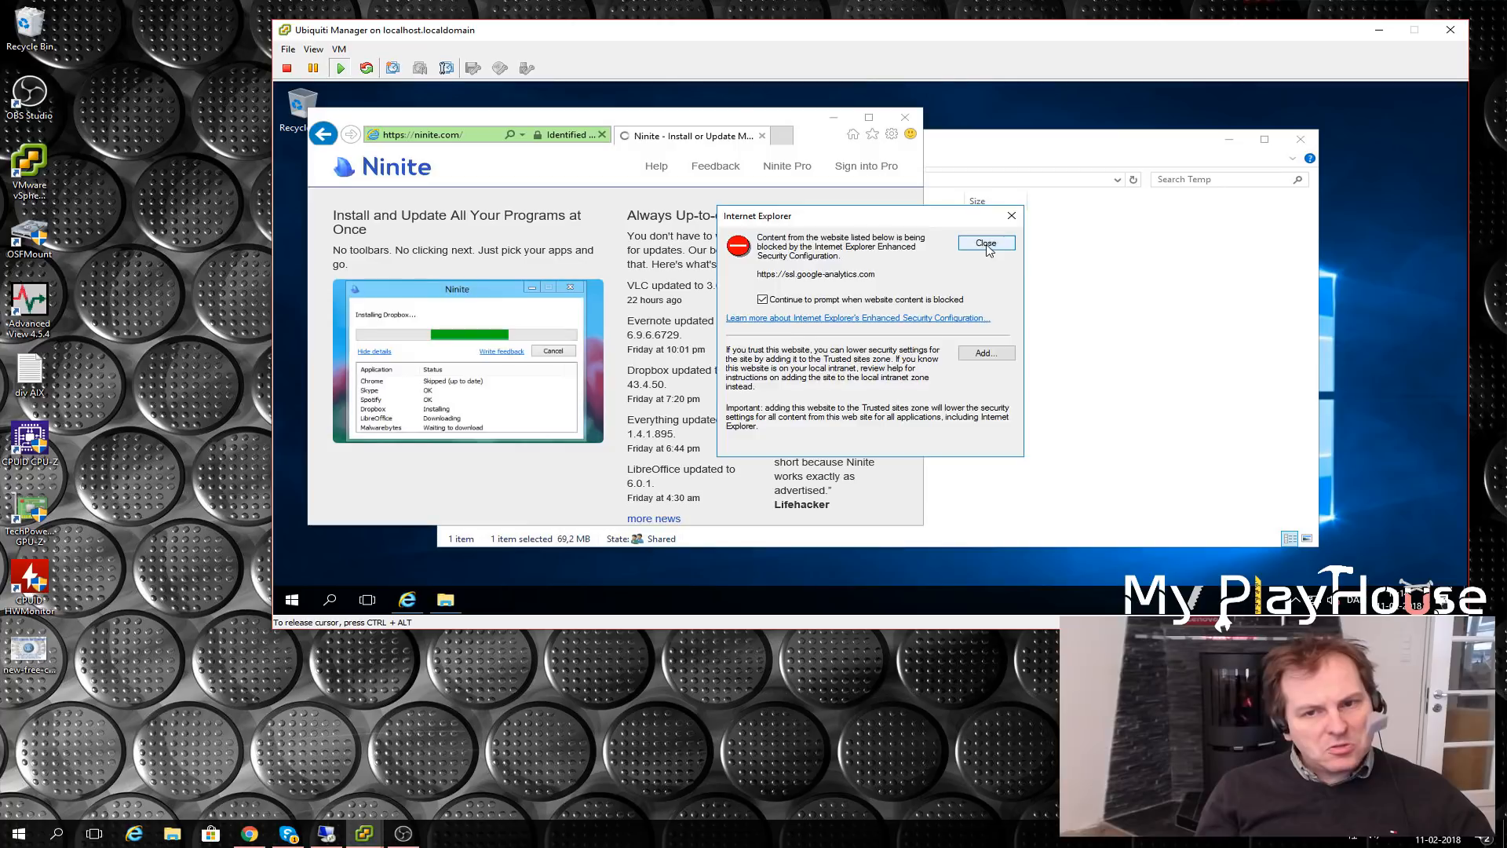
pyautogui.click(986, 243)
# - Request the custom Ninite installer, adding the blocked sites it triggers to Trusted sites
pyautogui.scroll(-5, 431, 346)
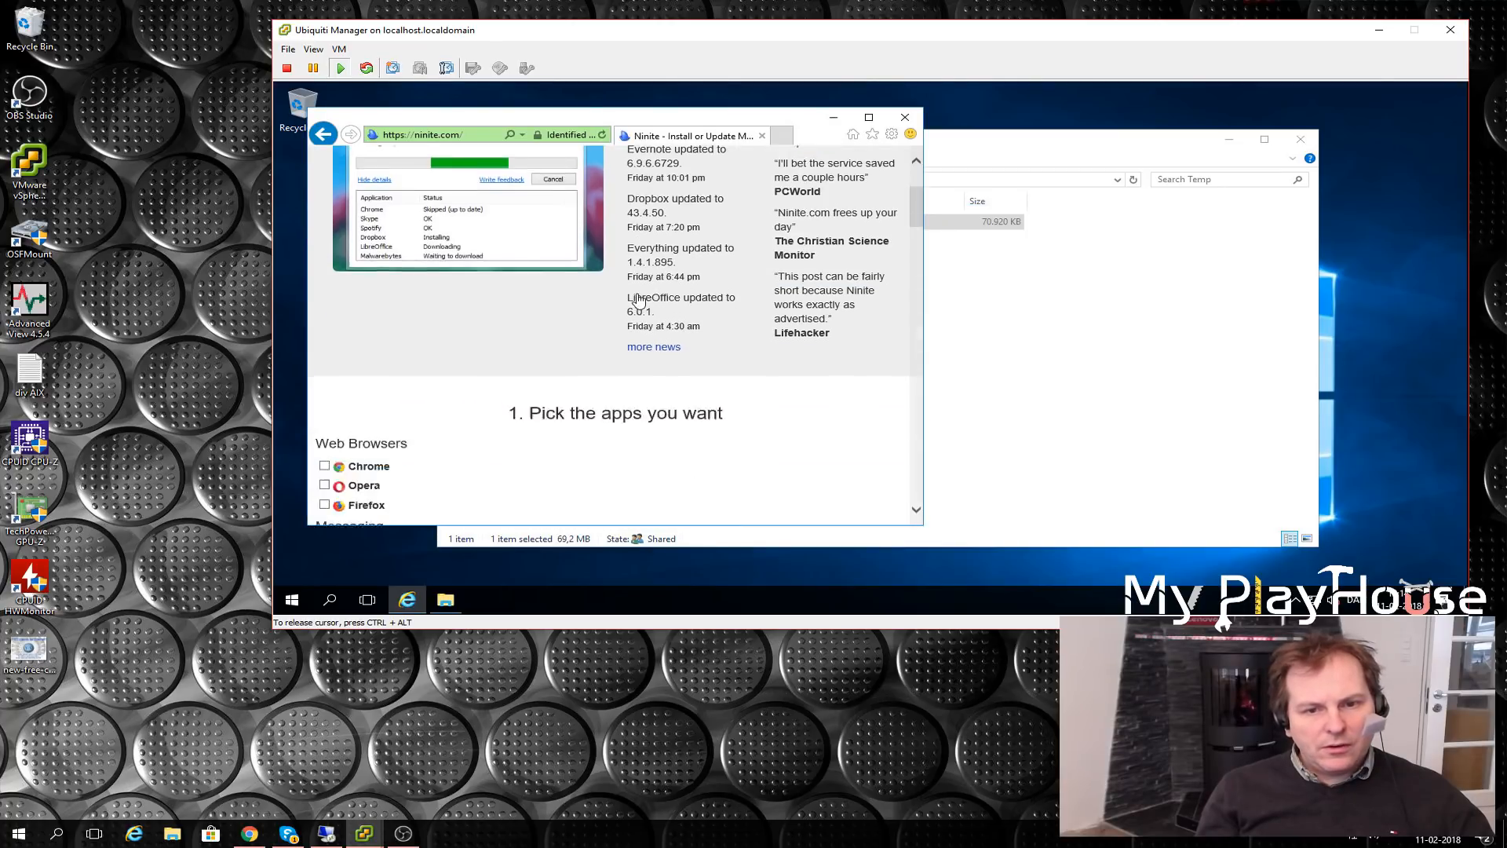
pyautogui.scroll(-5, 431, 346)
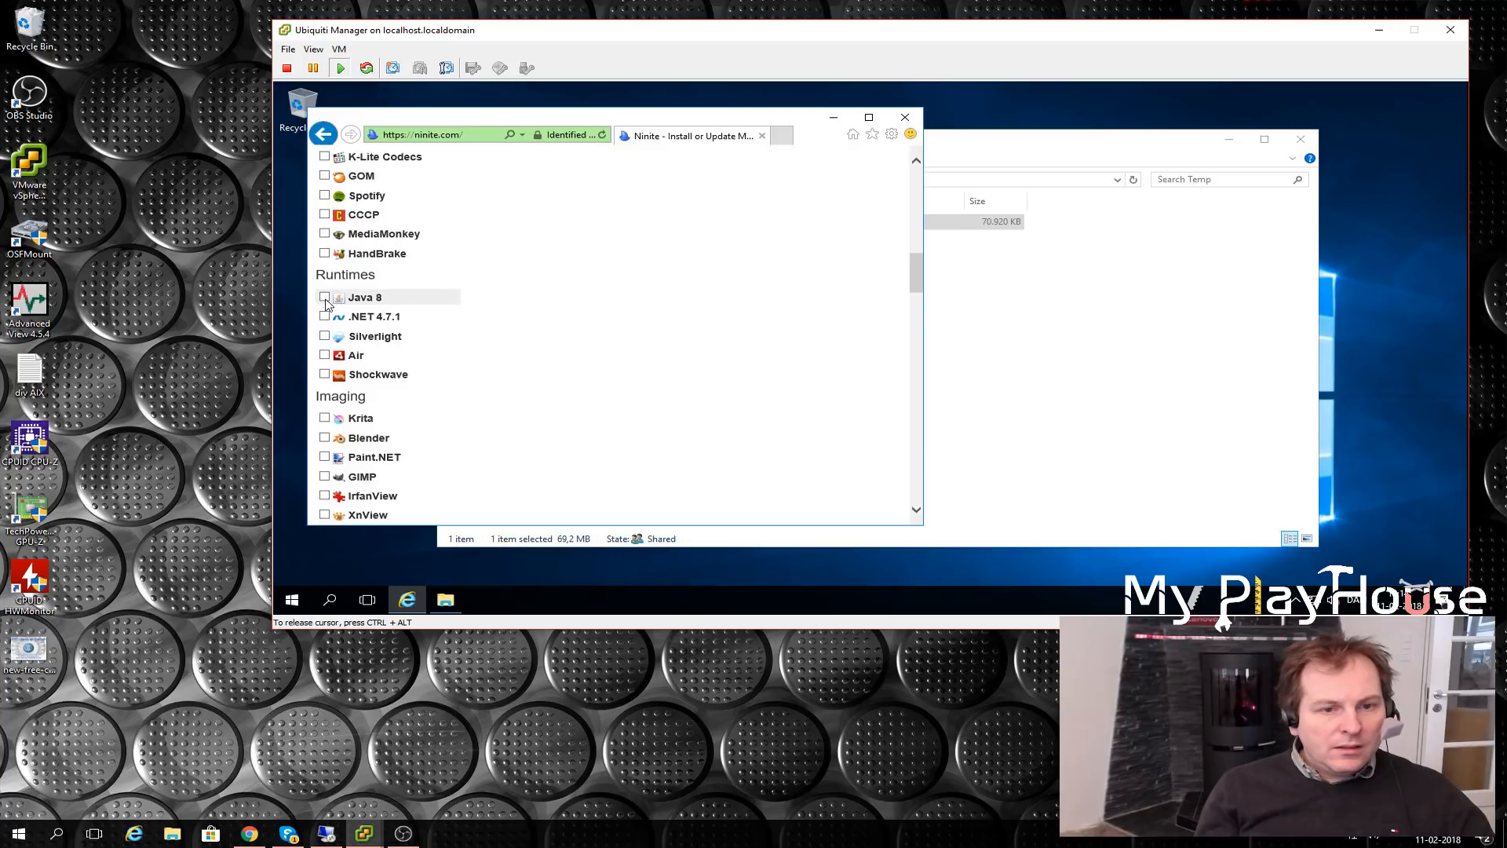
pyautogui.scroll(-10, 679, 331)
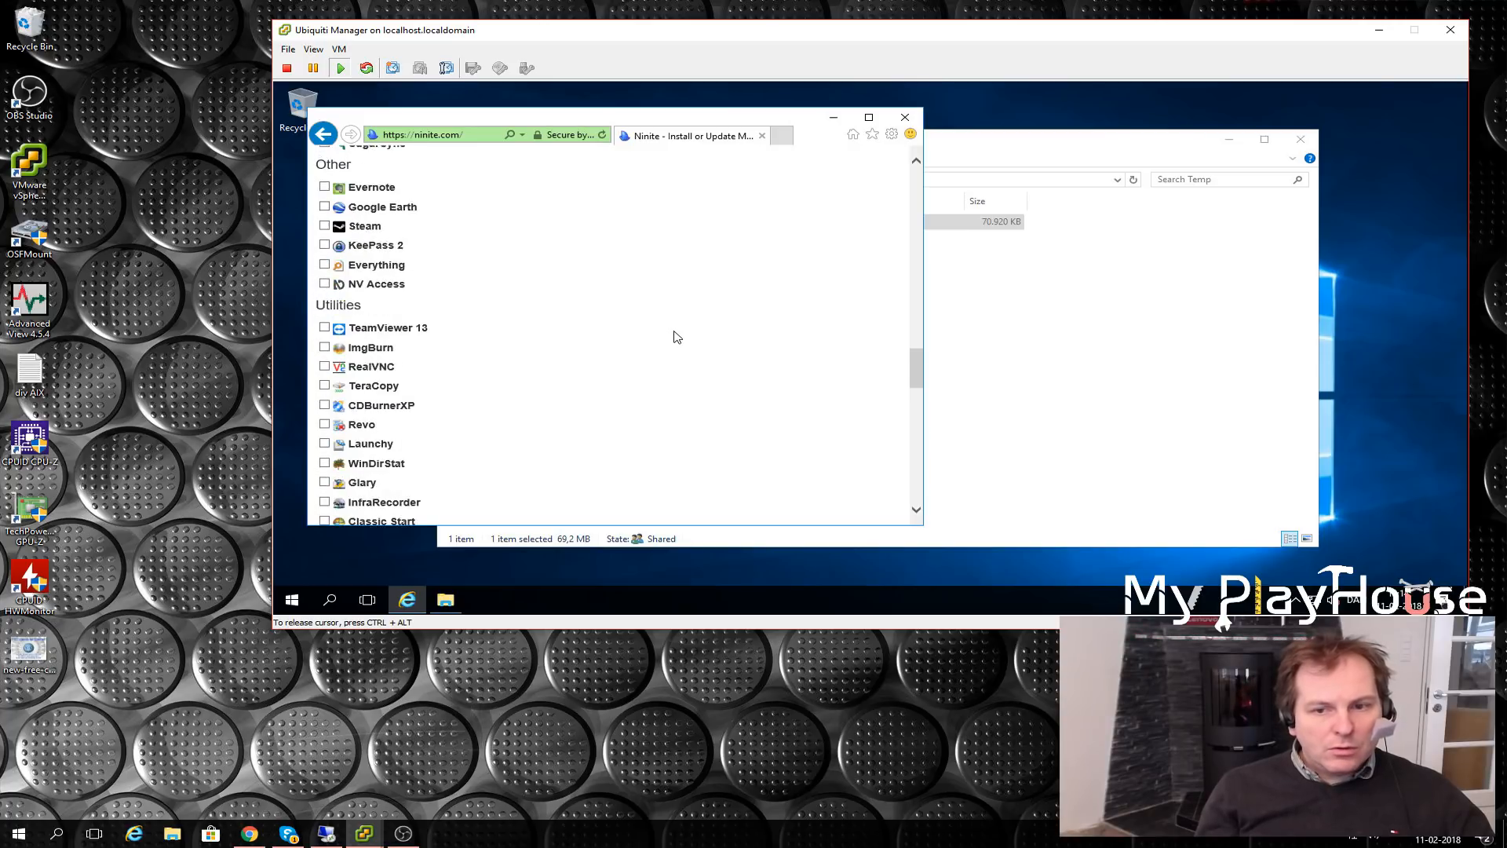
pyautogui.scroll(-6, 668, 336)
pyautogui.scroll(2, 628, 298)
pyautogui.scroll(-1, 604, 275)
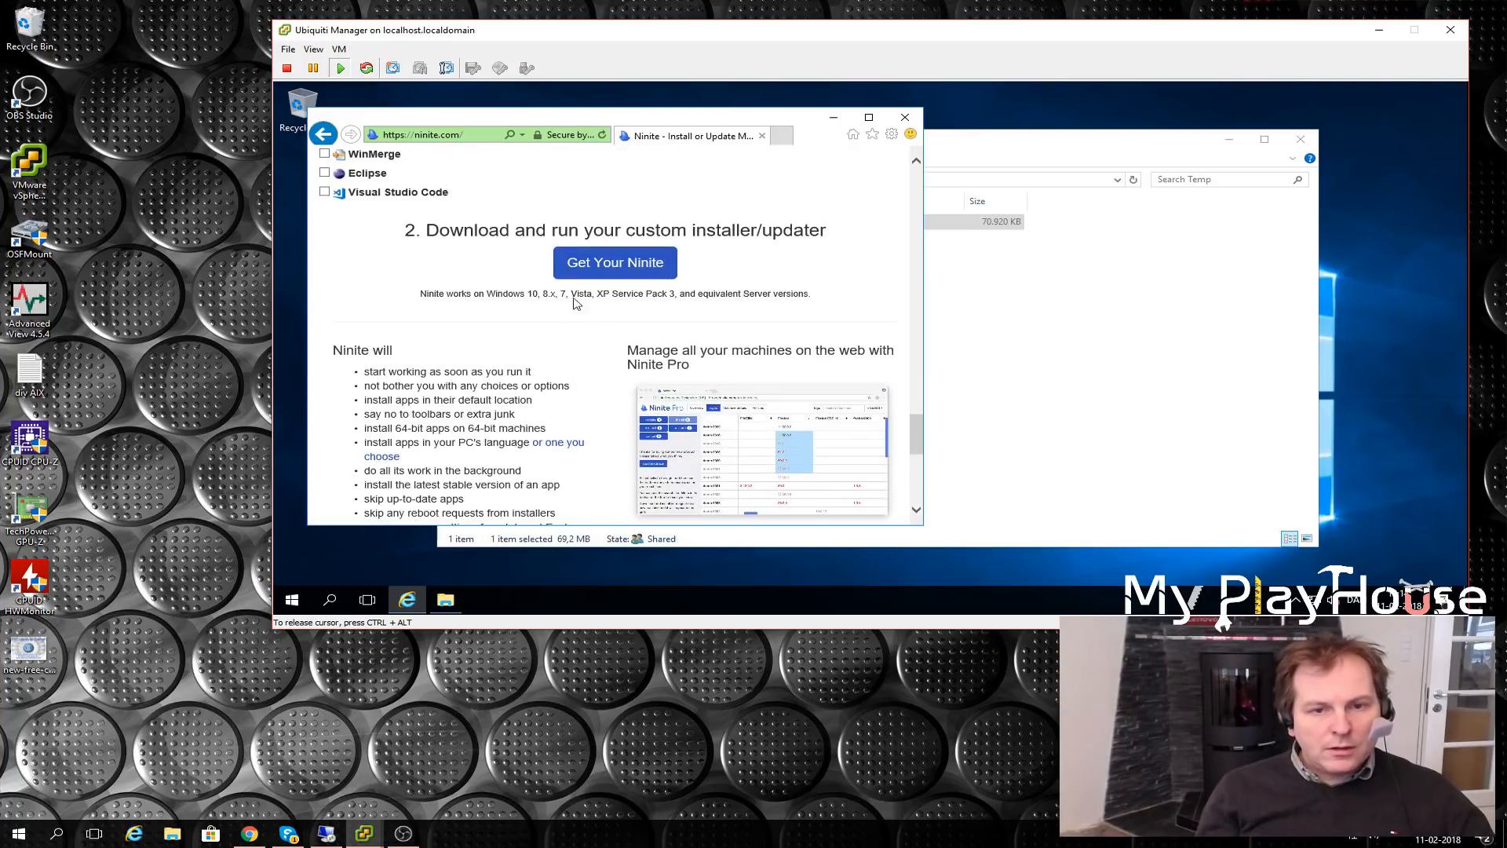
pyautogui.click(604, 272)
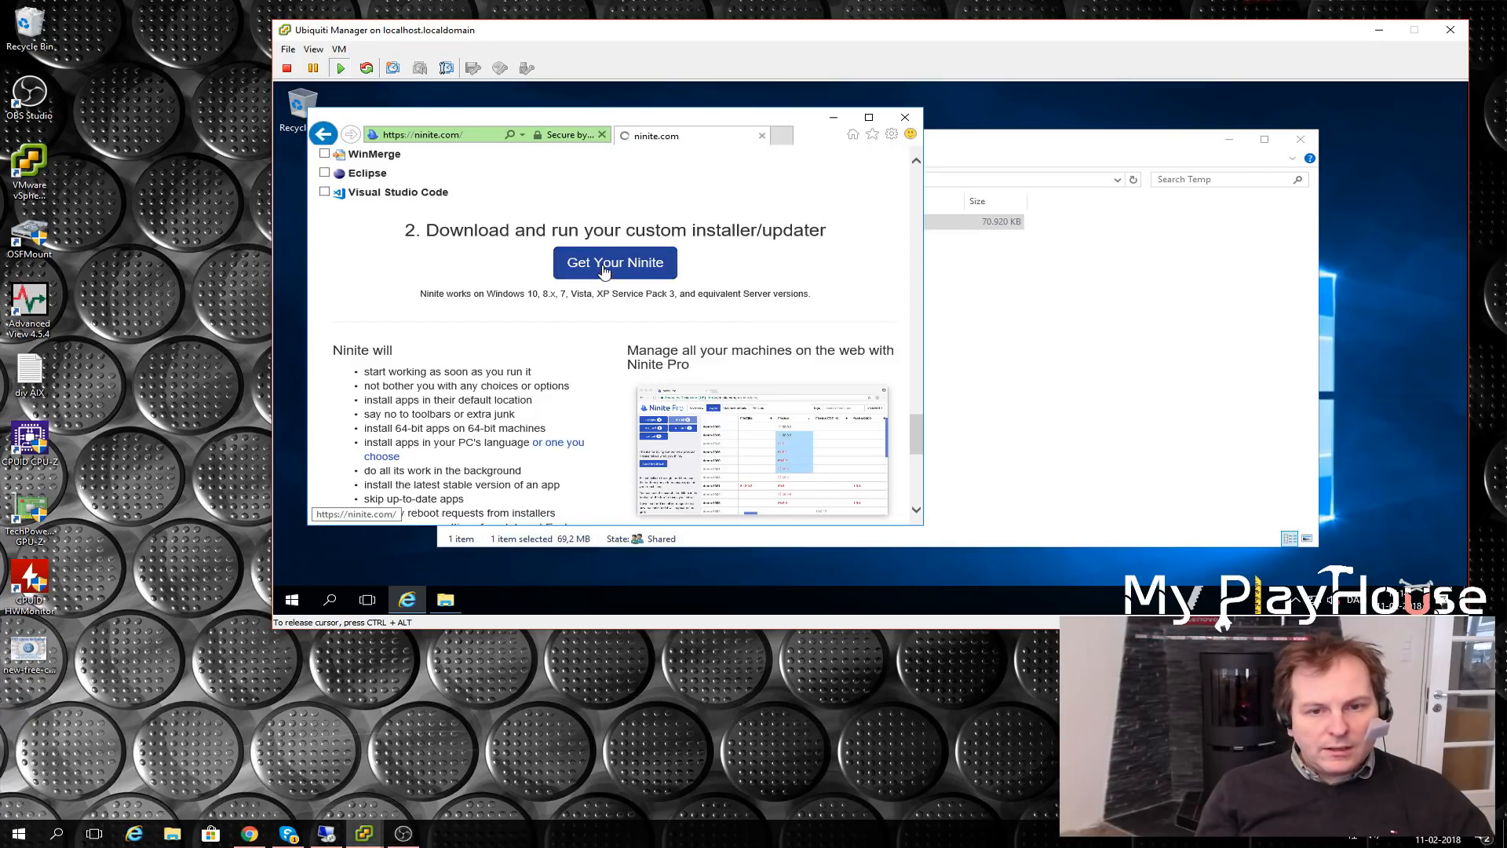
pyautogui.click(985, 353)
pyautogui.click(981, 321)
pyautogui.click(959, 348)
pyautogui.click(984, 451)
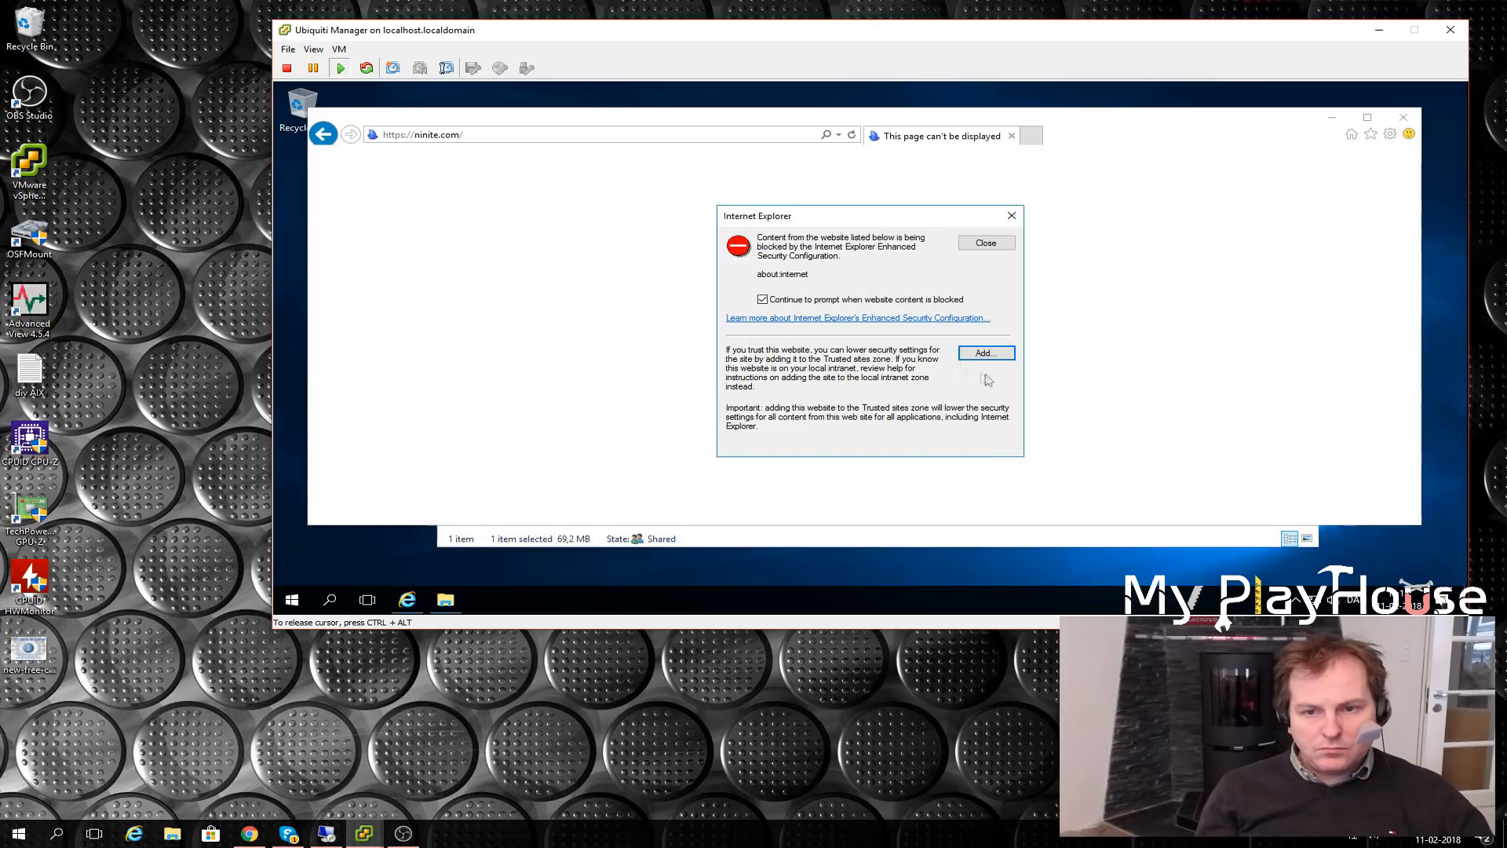
pyautogui.click(986, 243)
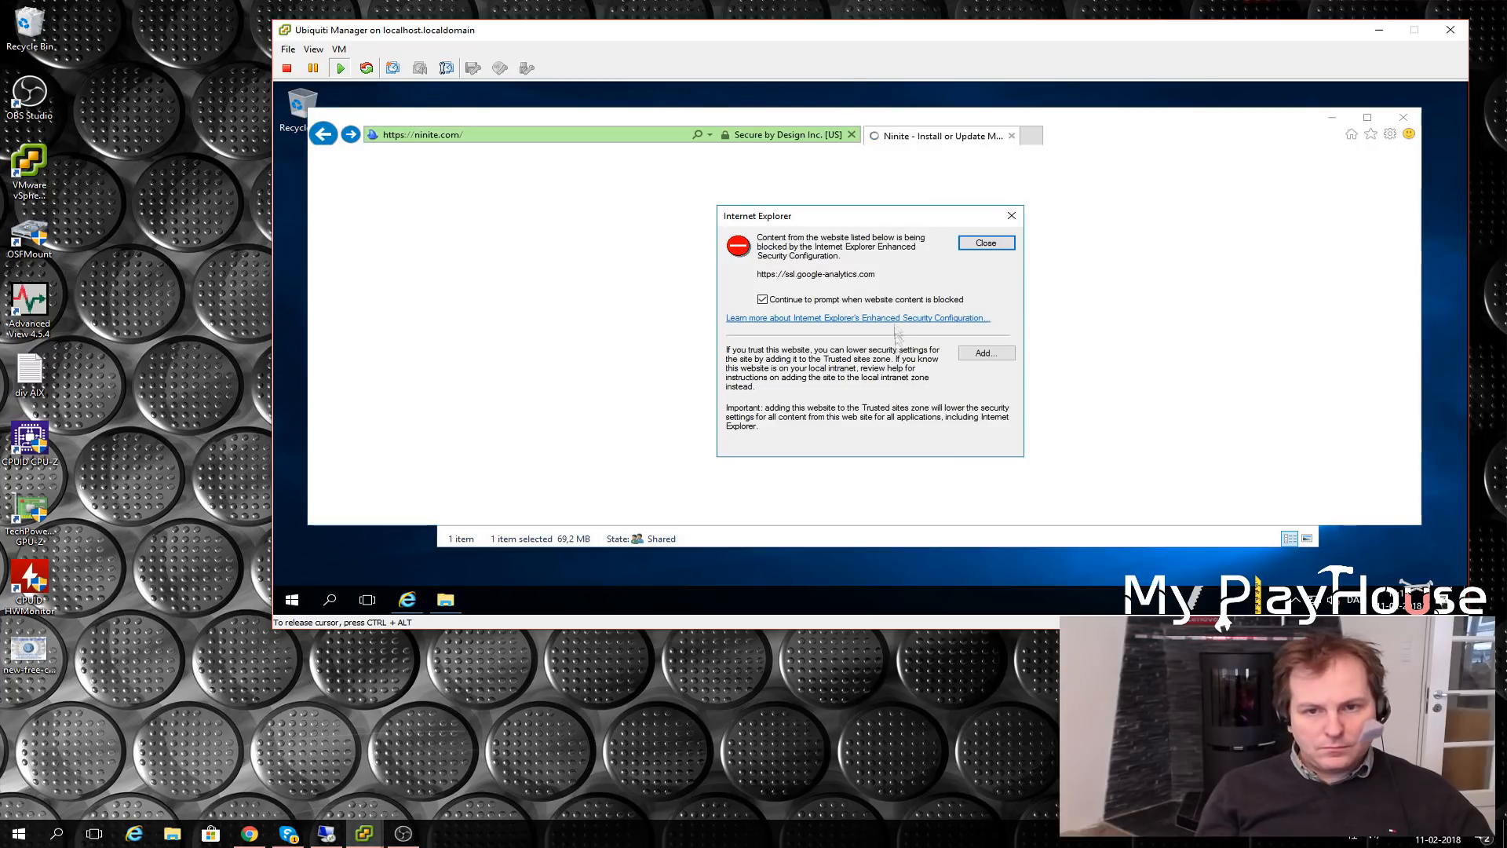
pyautogui.click(986, 354)
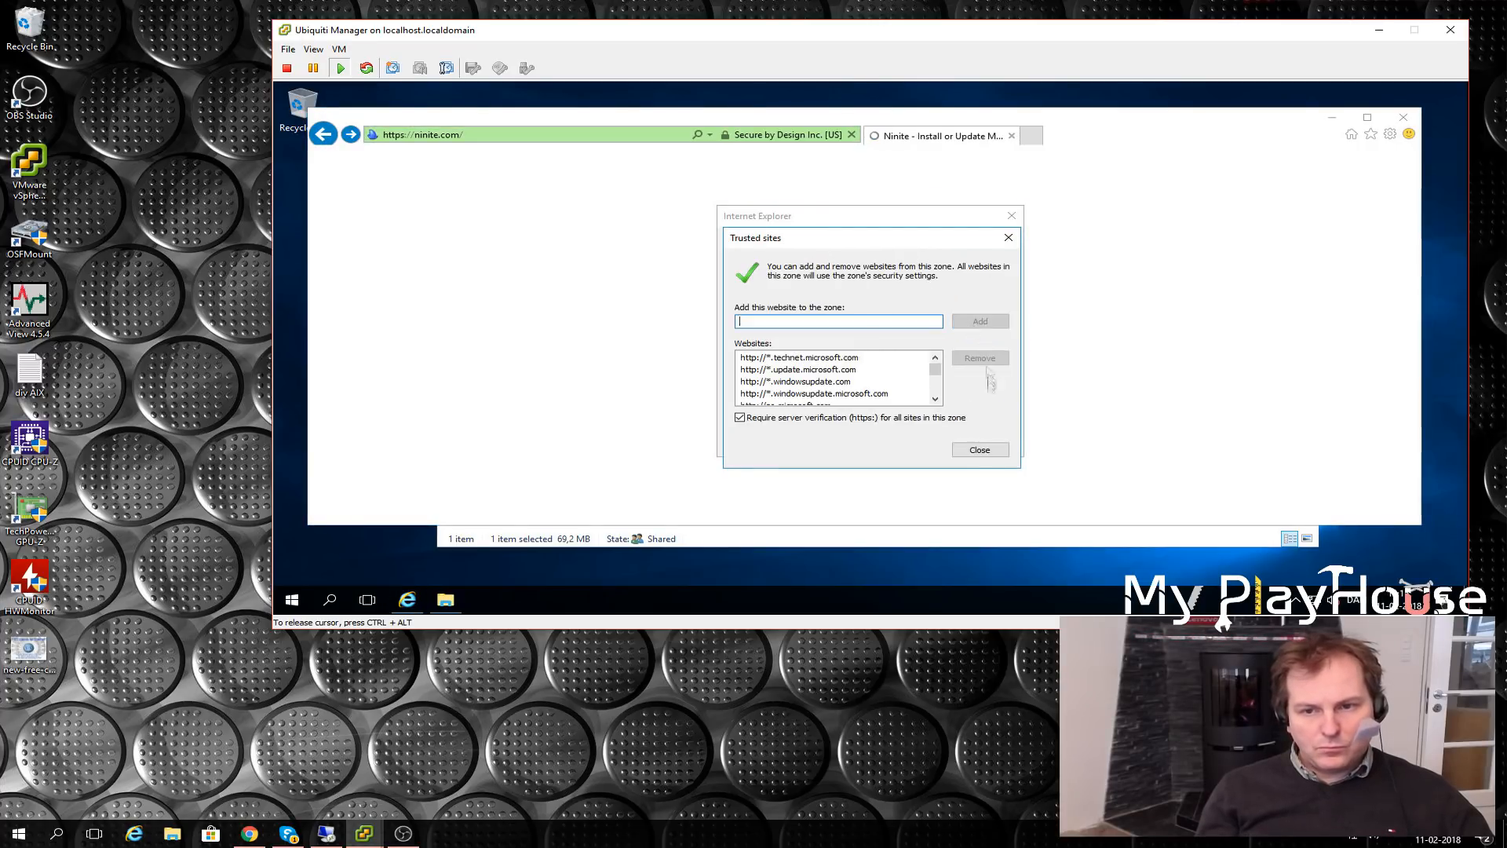
pyautogui.click(979, 450)
pyautogui.click(986, 242)
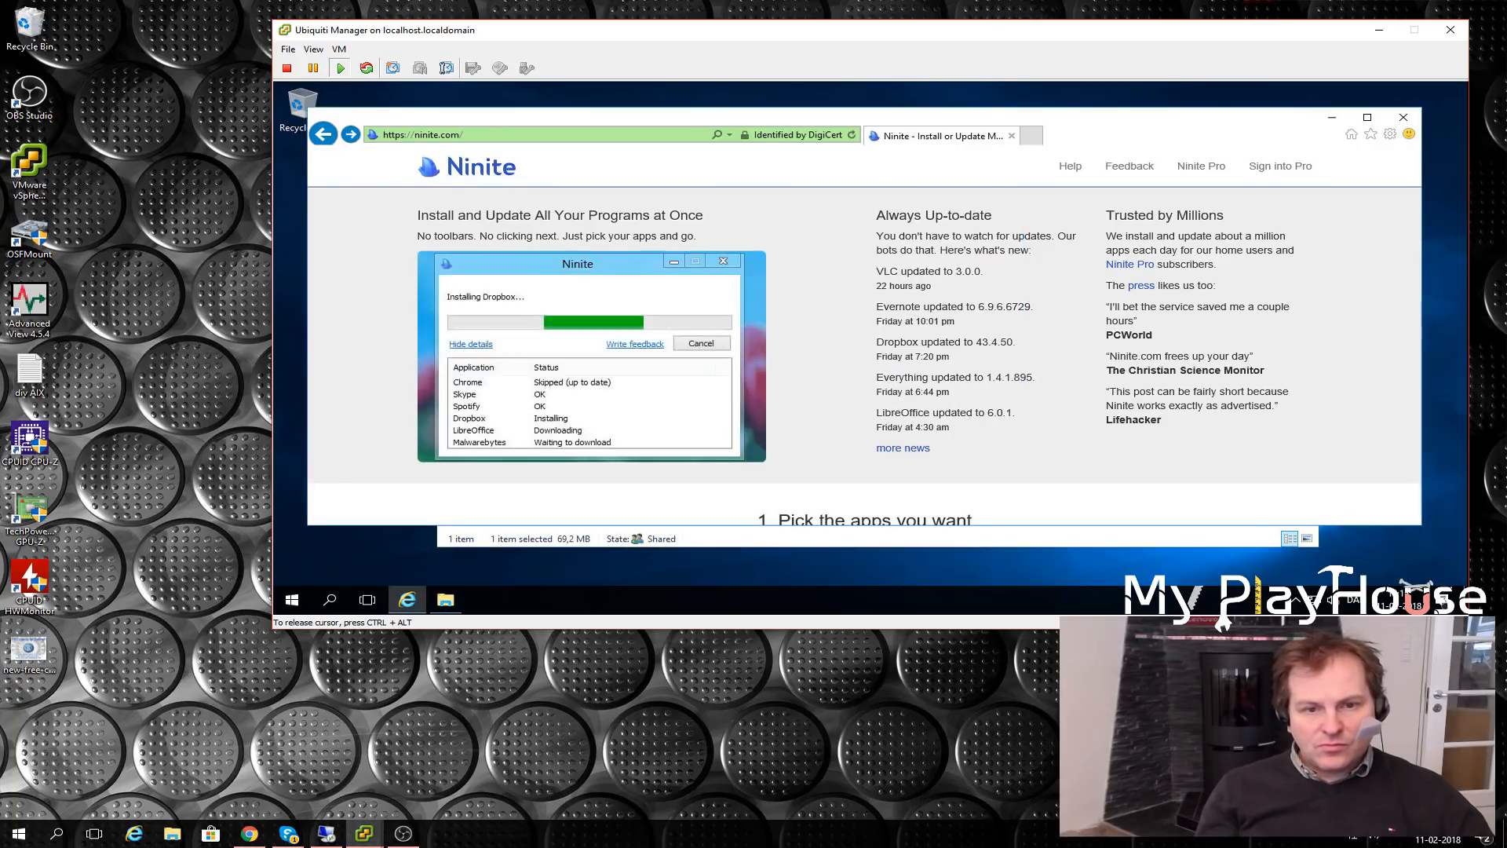
# - Request the installer again, save the Ninite Java 8 Installer, and close the browser
pyautogui.scroll(-15, 639, 310)
pyautogui.scroll(10, 637, 313)
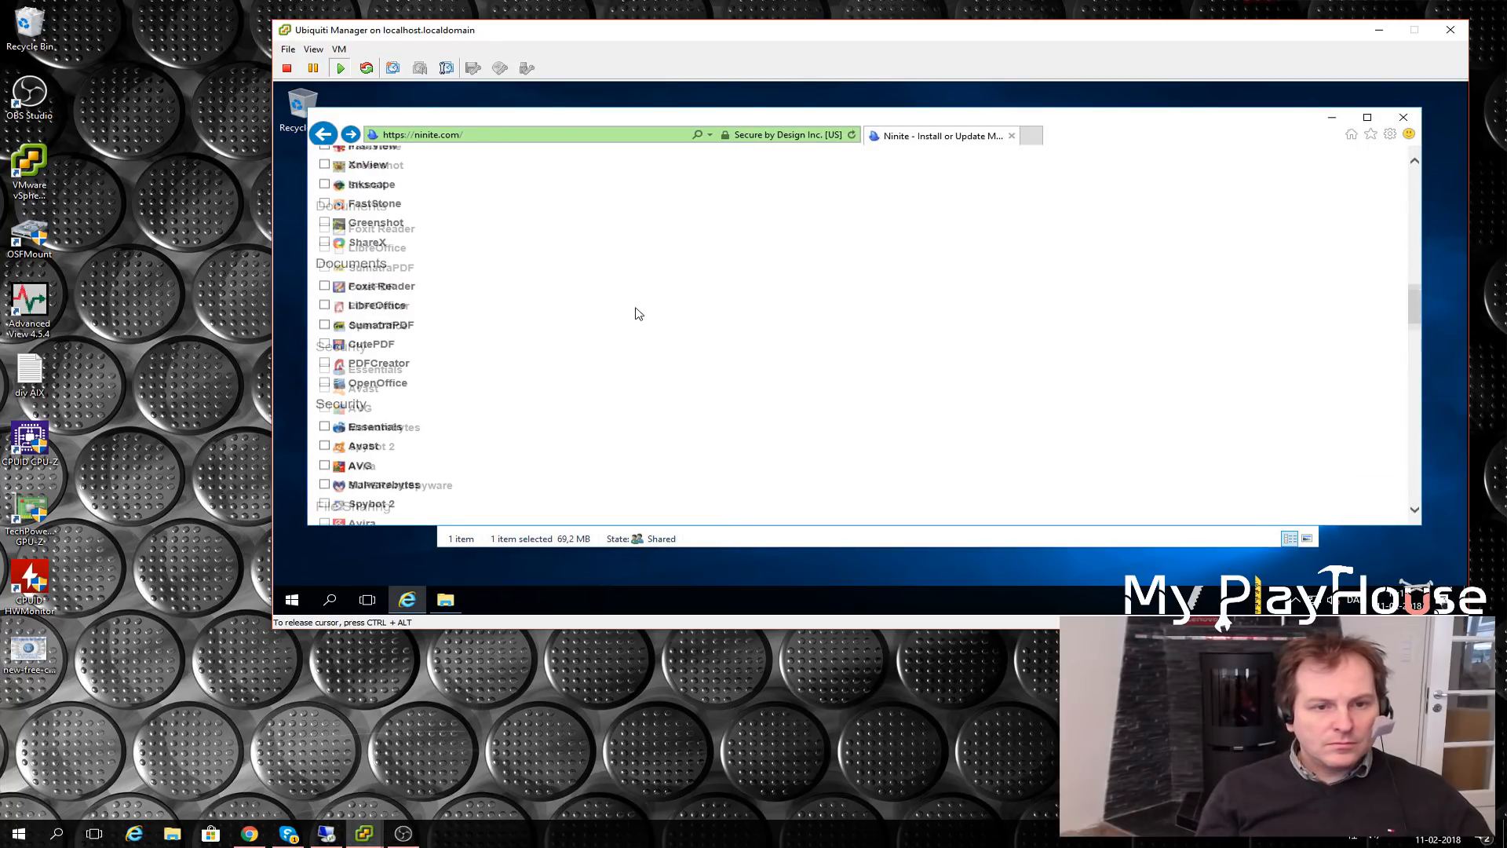
pyautogui.scroll(-14, 440, 344)
pyautogui.scroll(-5, 439, 344)
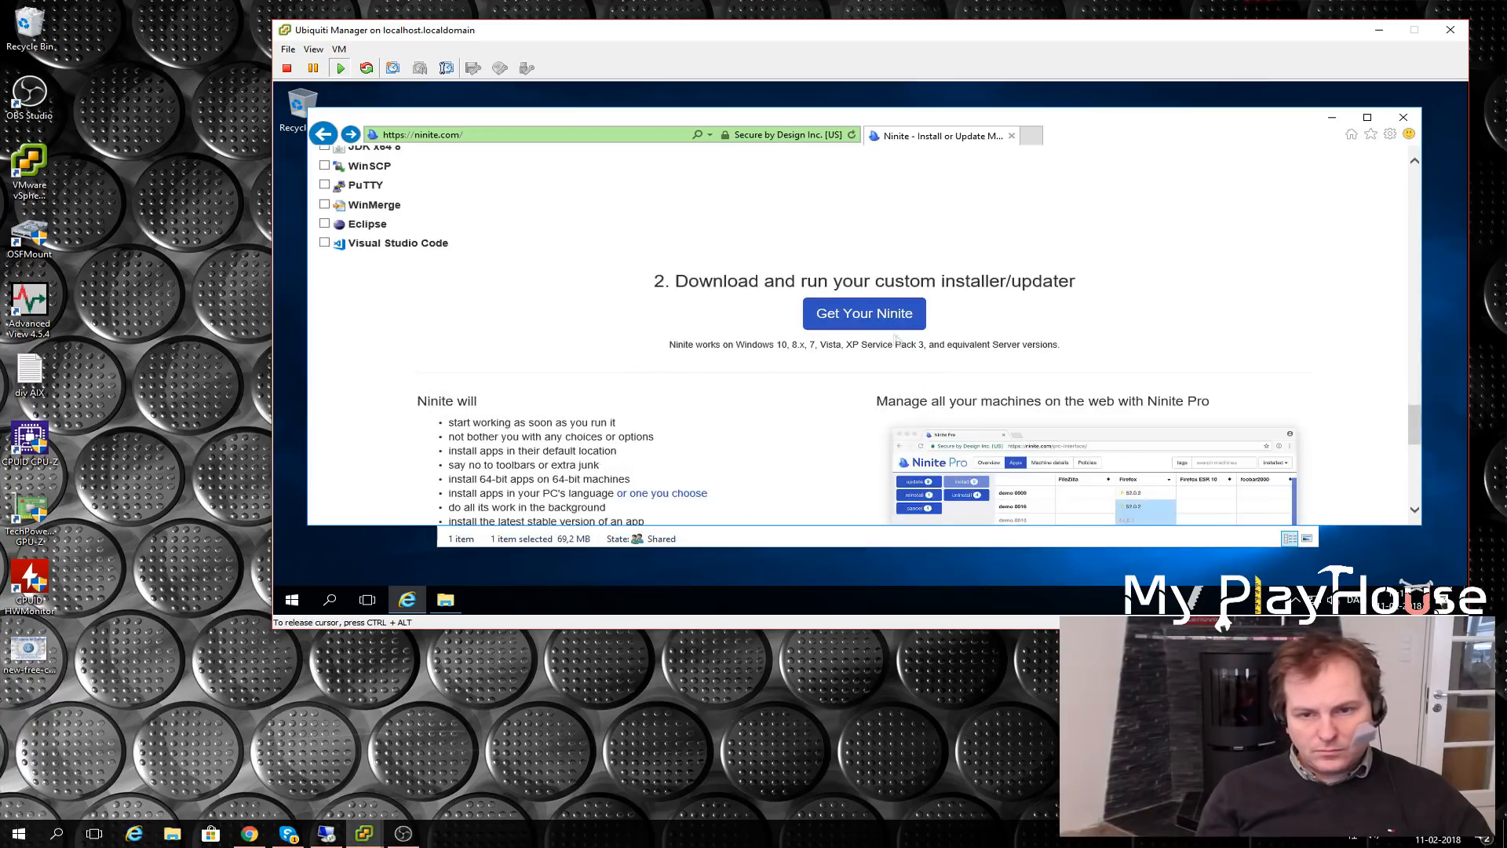
pyautogui.click(859, 312)
pyautogui.click(983, 324)
pyautogui.click(979, 449)
pyautogui.click(987, 243)
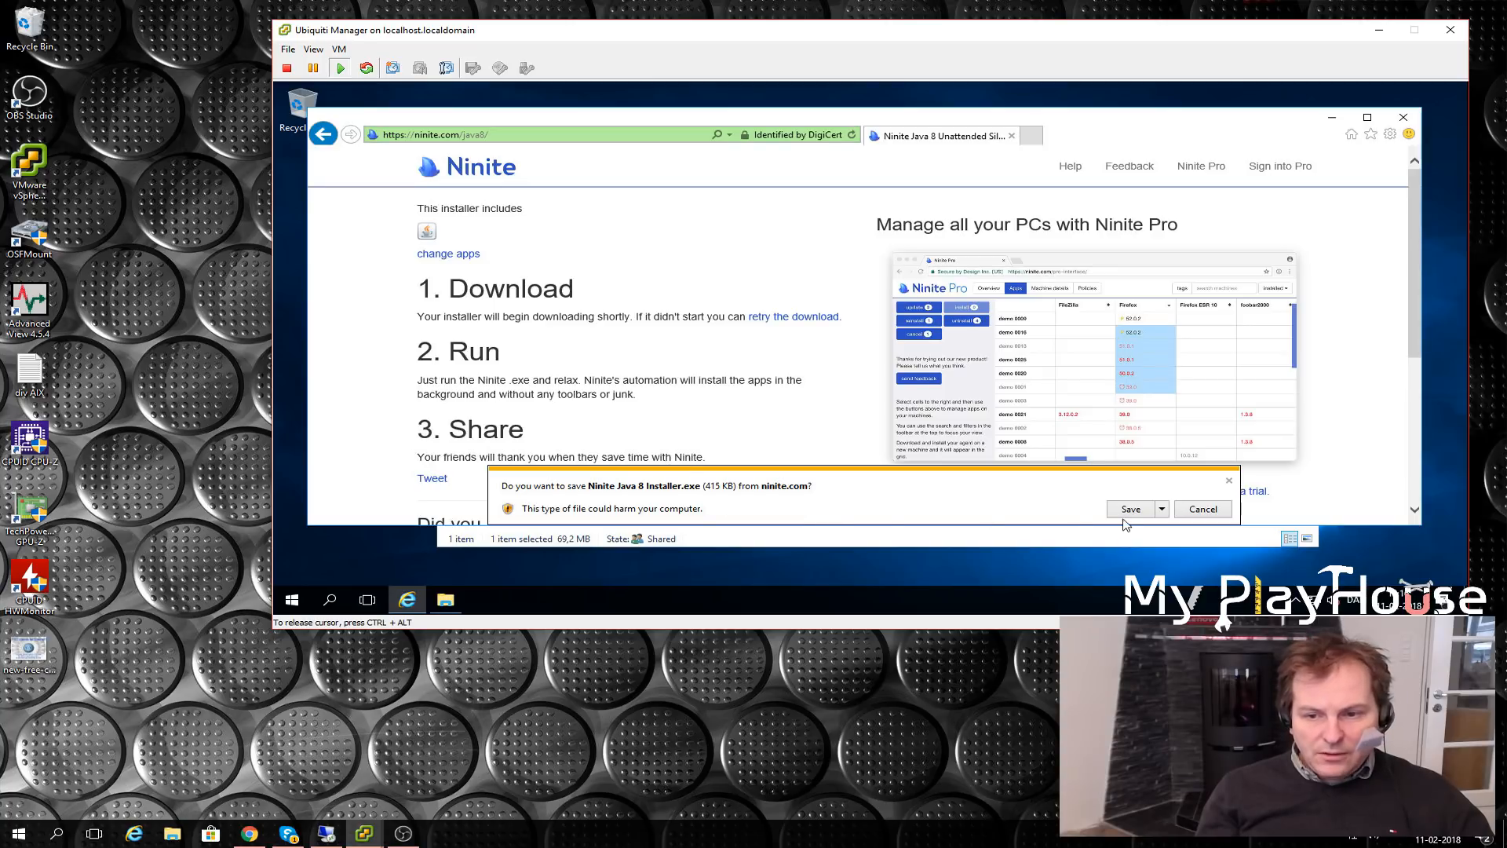
pyautogui.click(1131, 510)
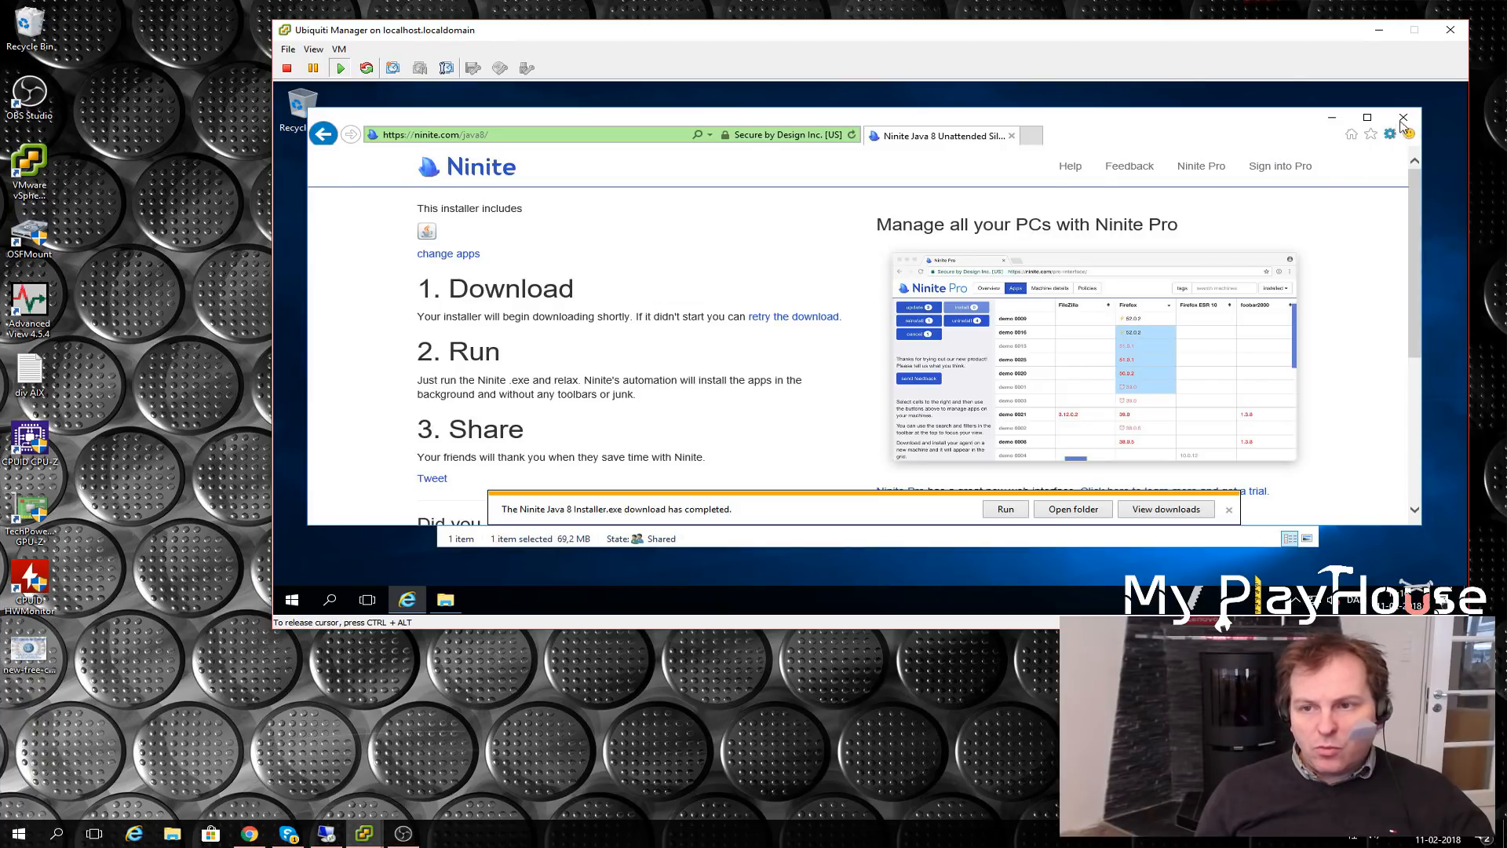
pyautogui.click(1403, 117)
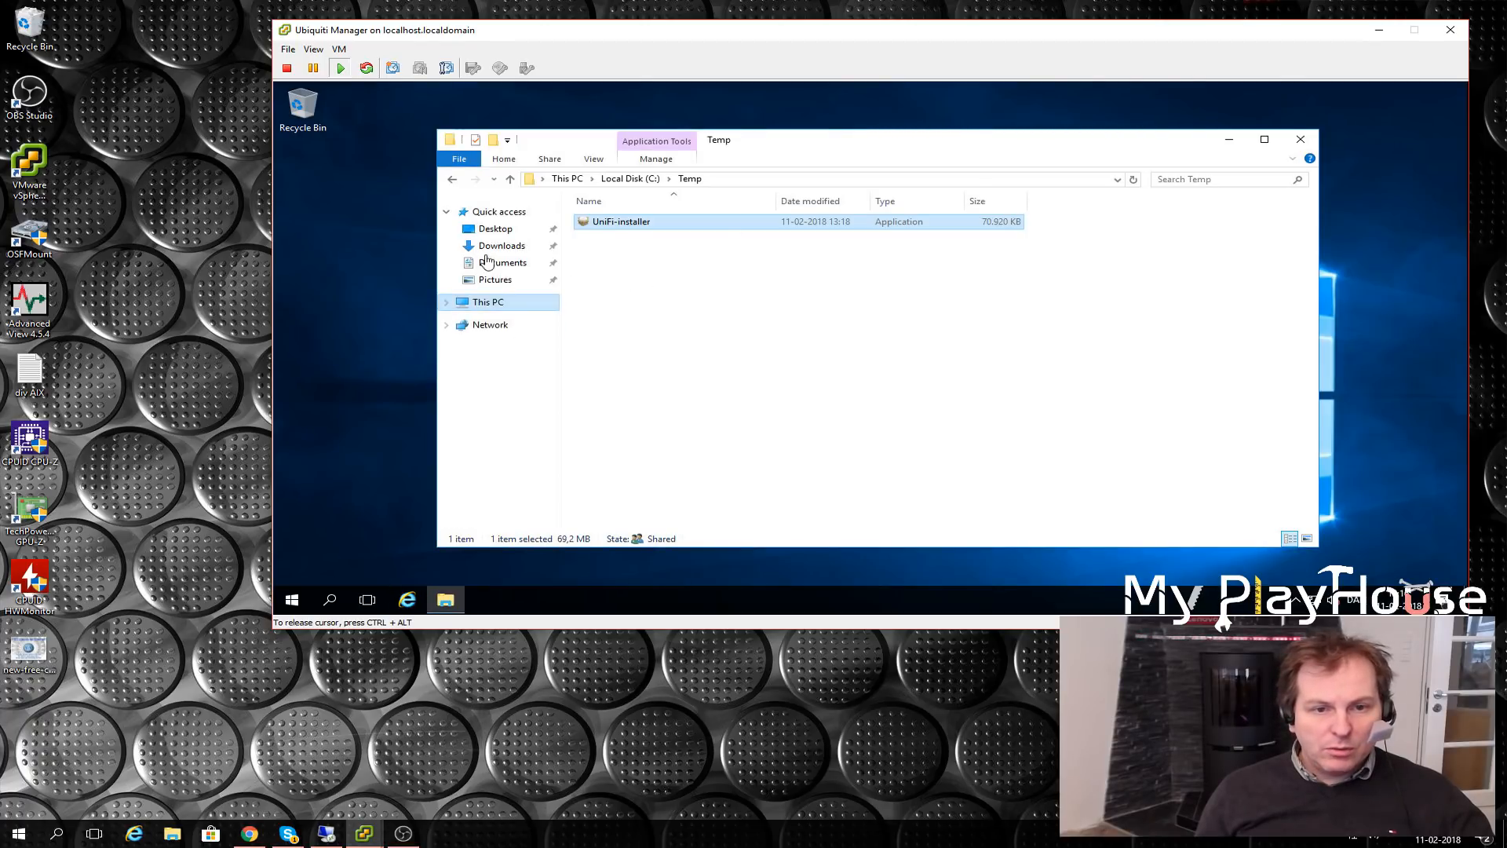
# - Run Ninite Java 8 Installer from Downloads and confirm Java 8 and Java x64 8 report OK
pyautogui.click(487, 247)
pyautogui.click(628, 224)
pyautogui.doubleClick(628, 224)
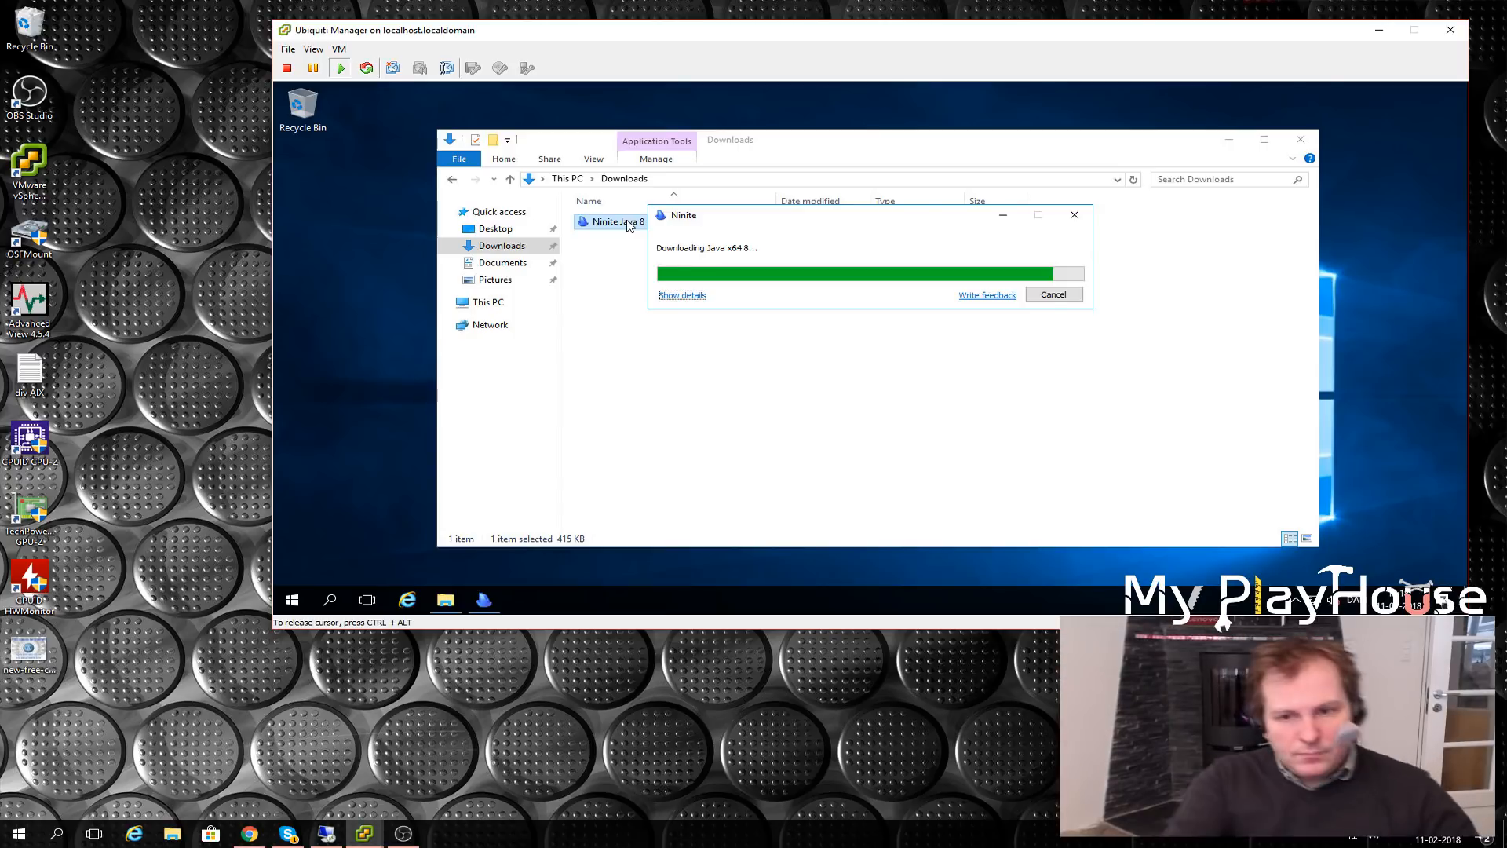
pyautogui.moveTo(1146, 30); pyautogui.dragTo(1071, 41)
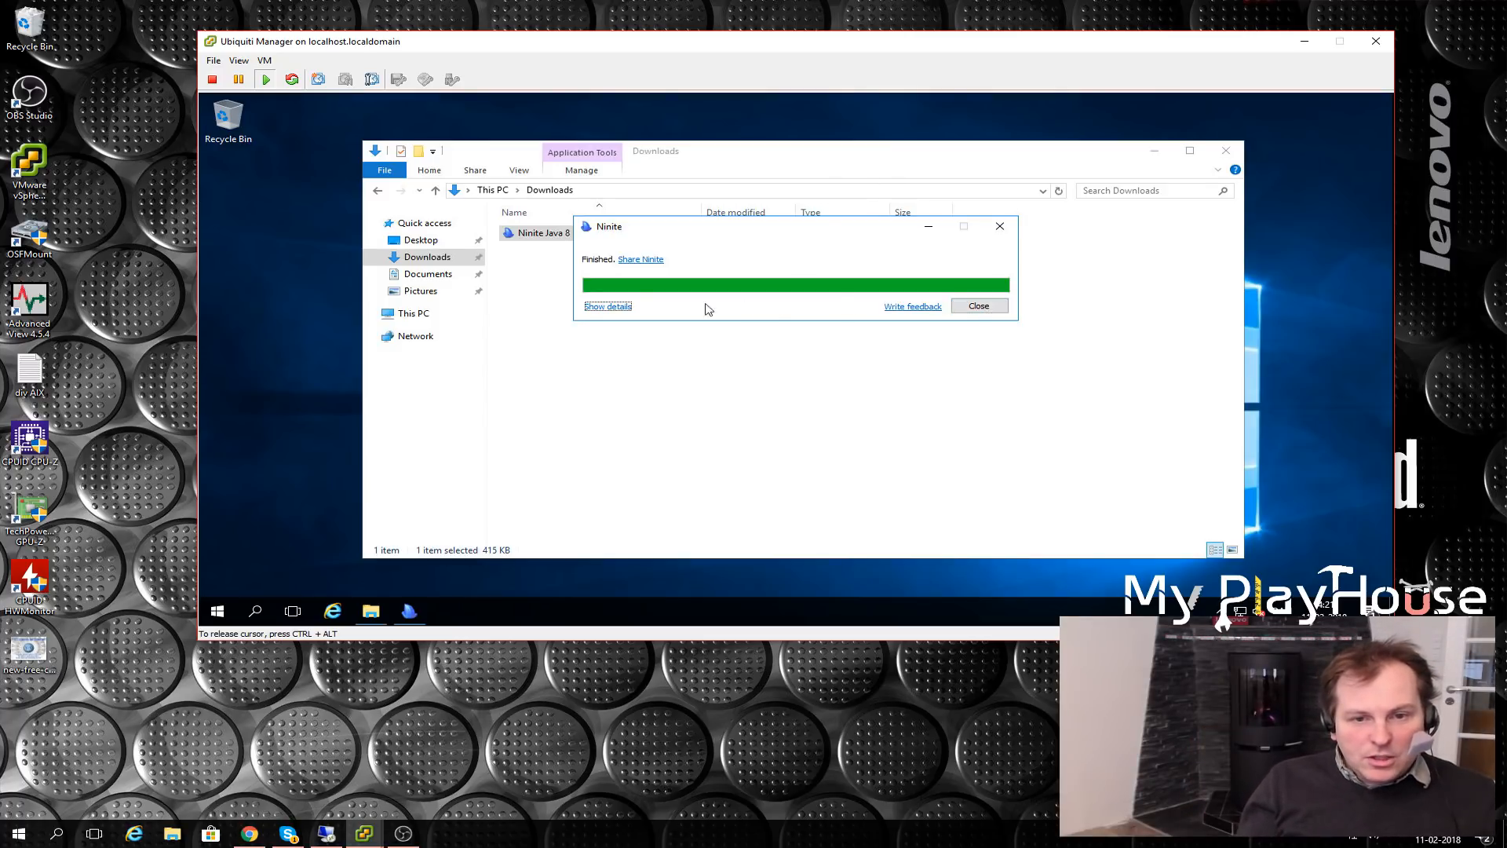
pyautogui.click(607, 306)
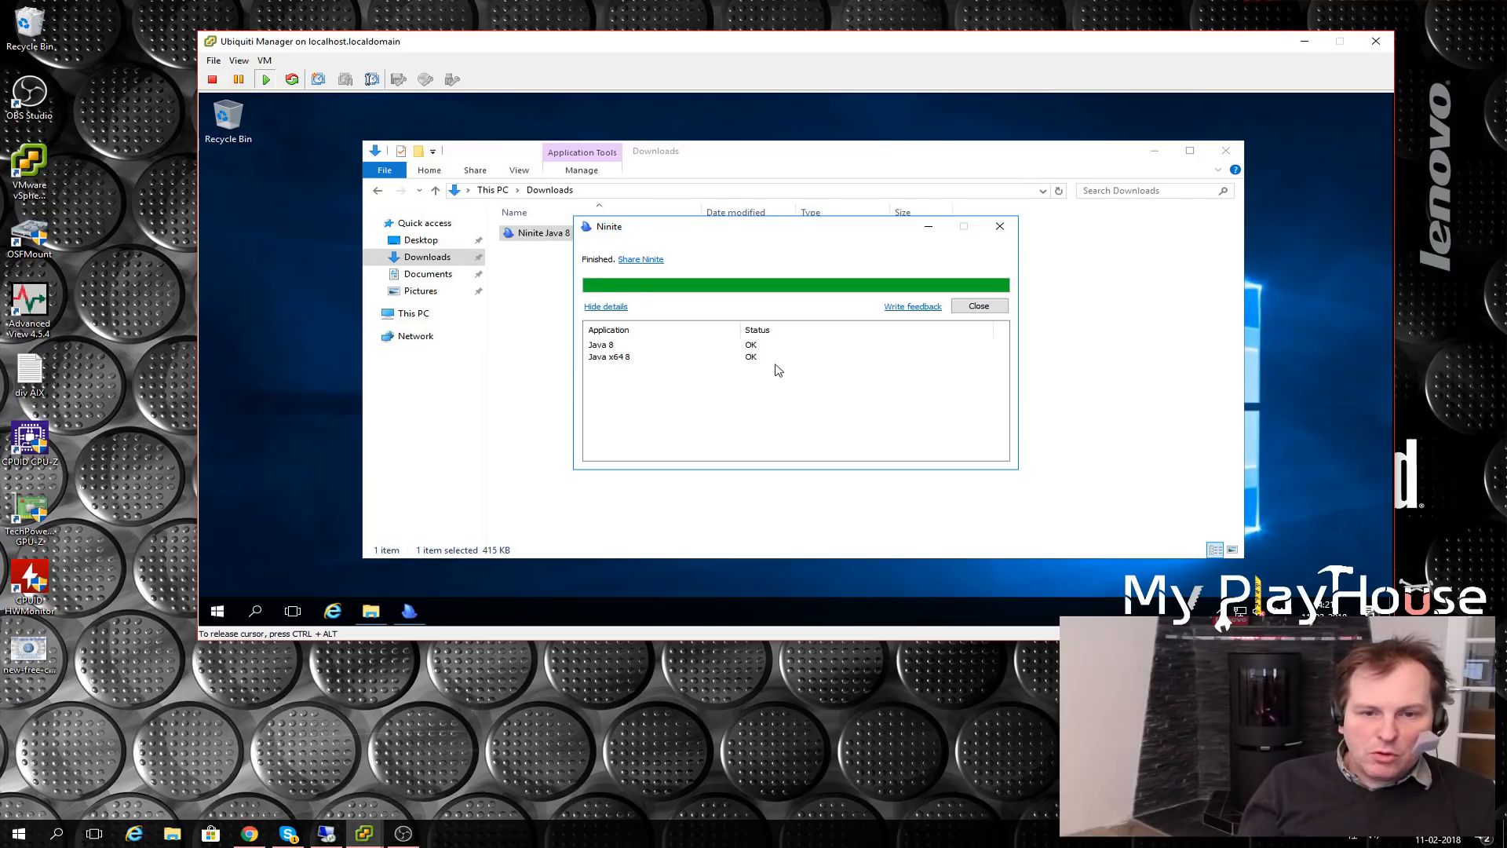
pyautogui.click(978, 306)
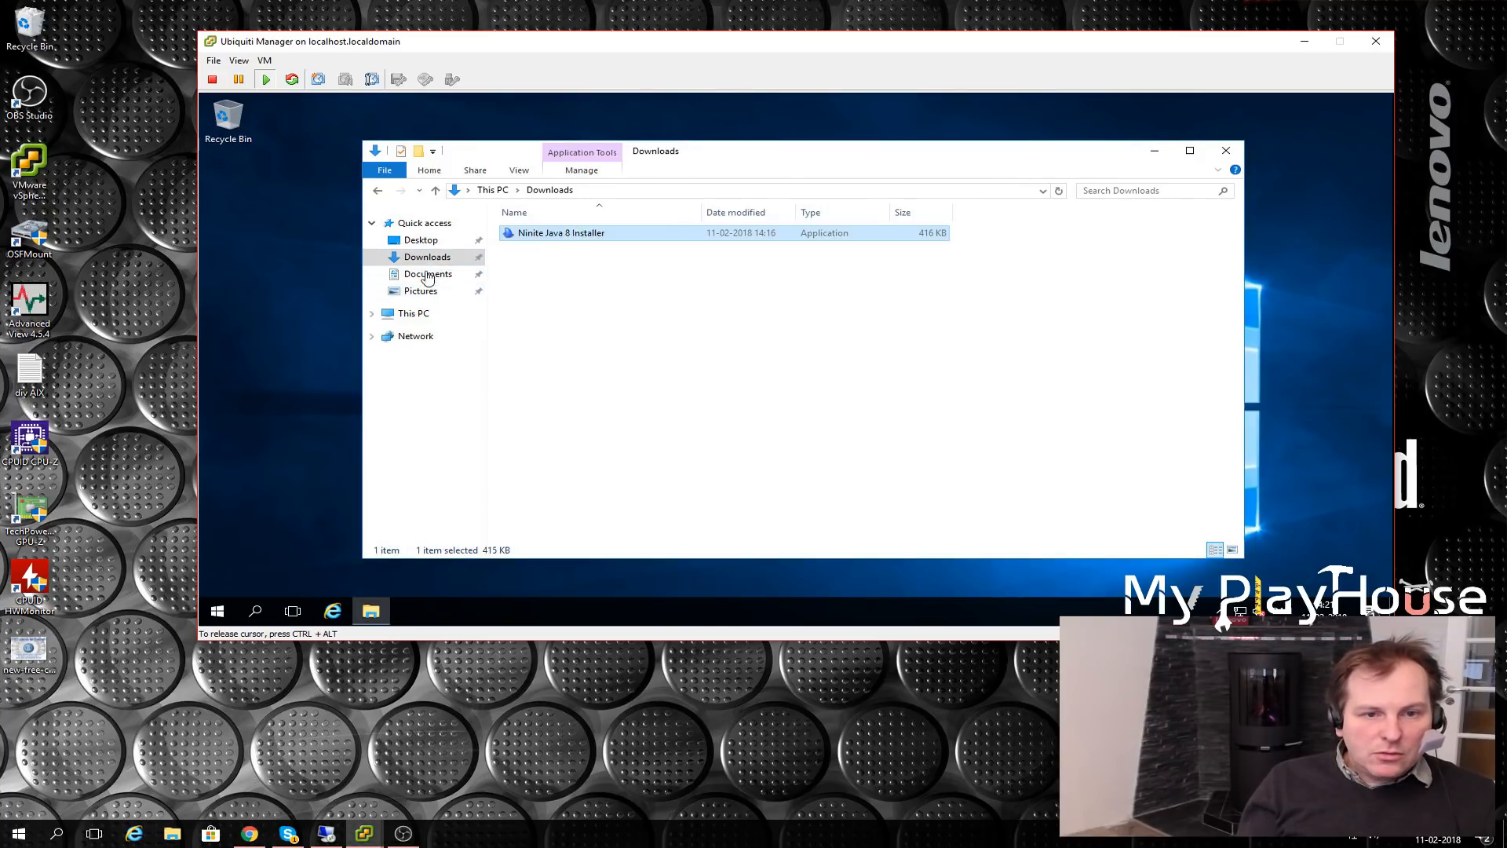
# - Run UniFi-installer from C:\Temp as administrator and finish with Start UniFi Controller checked
pyautogui.click(418, 318)
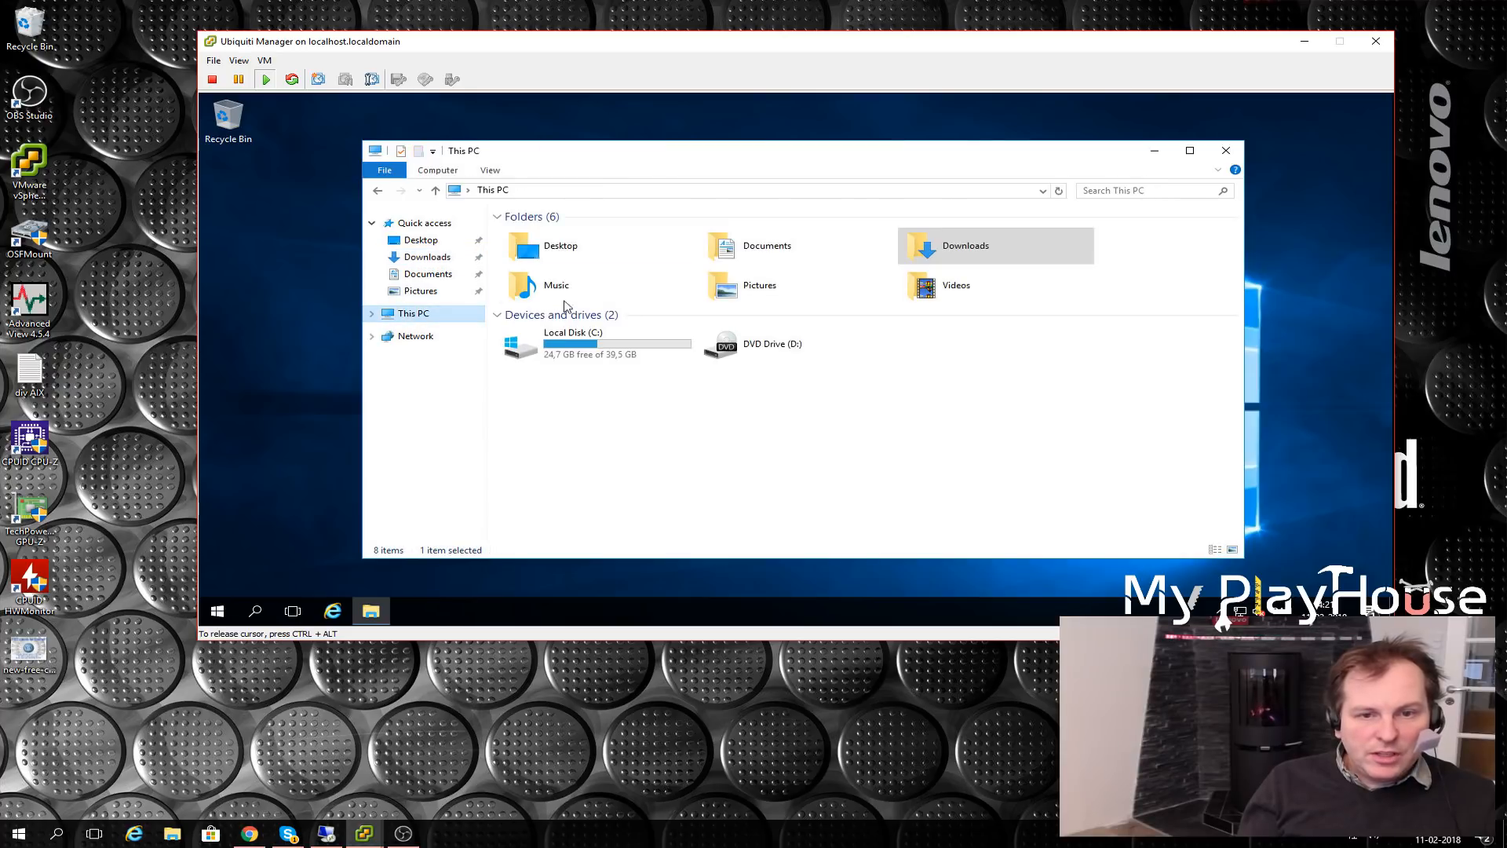
pyautogui.doubleClick(554, 346)
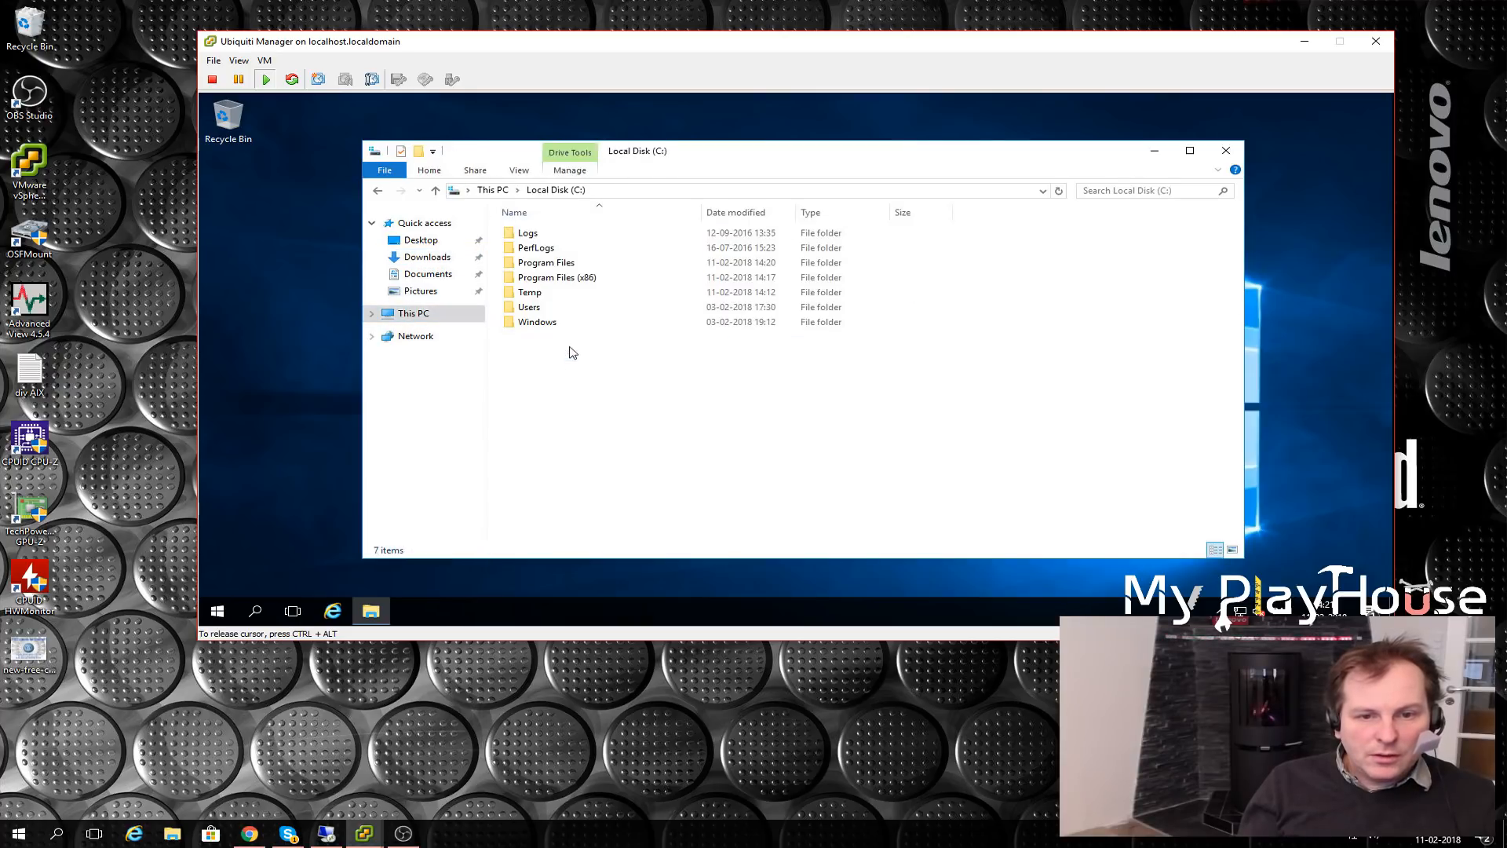
pyautogui.doubleClick(530, 293)
pyautogui.rightClick(544, 237)
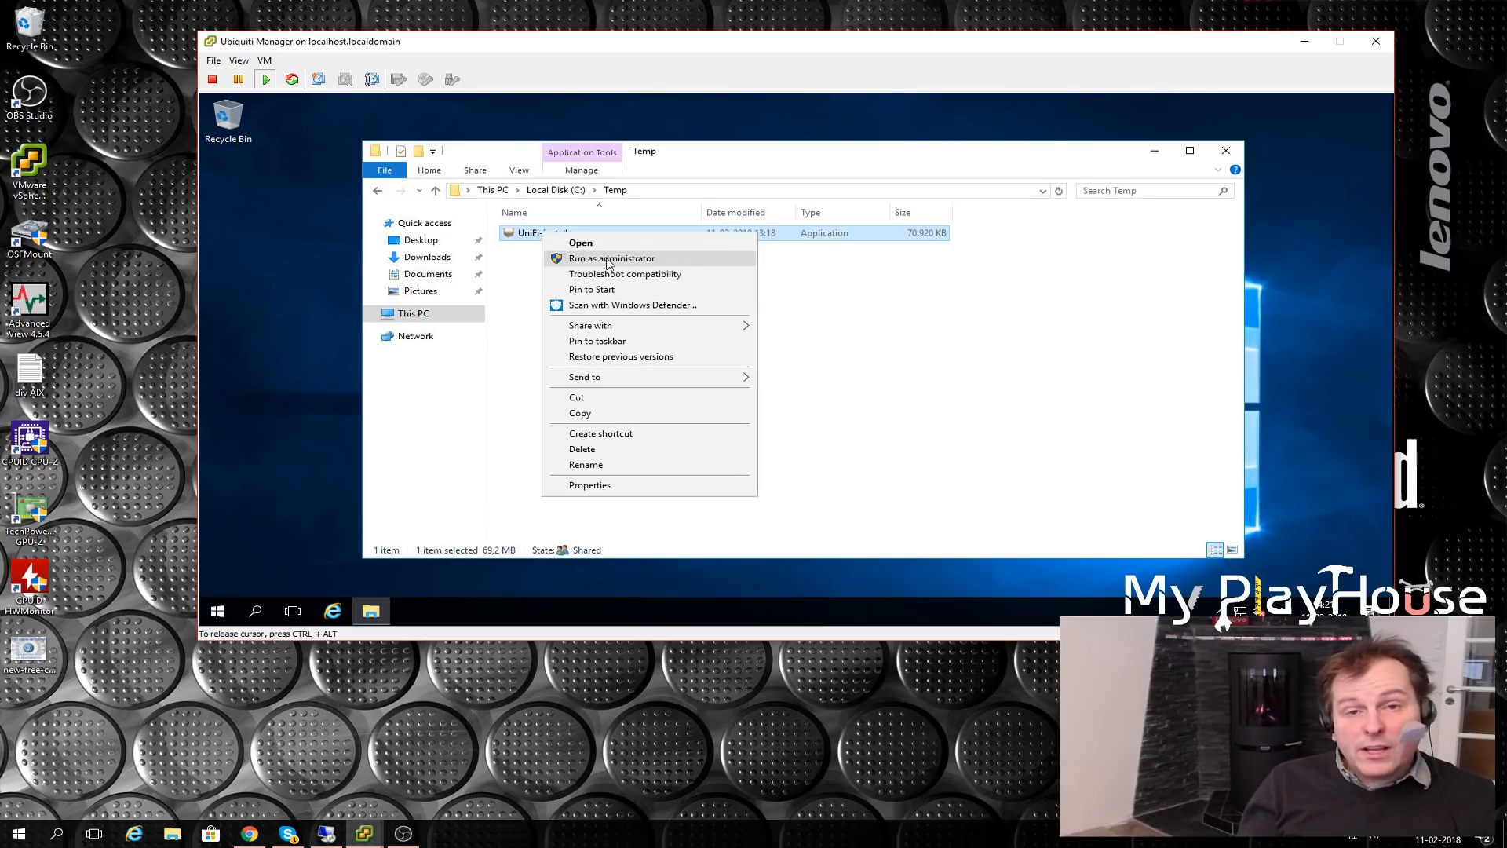
pyautogui.click(608, 261)
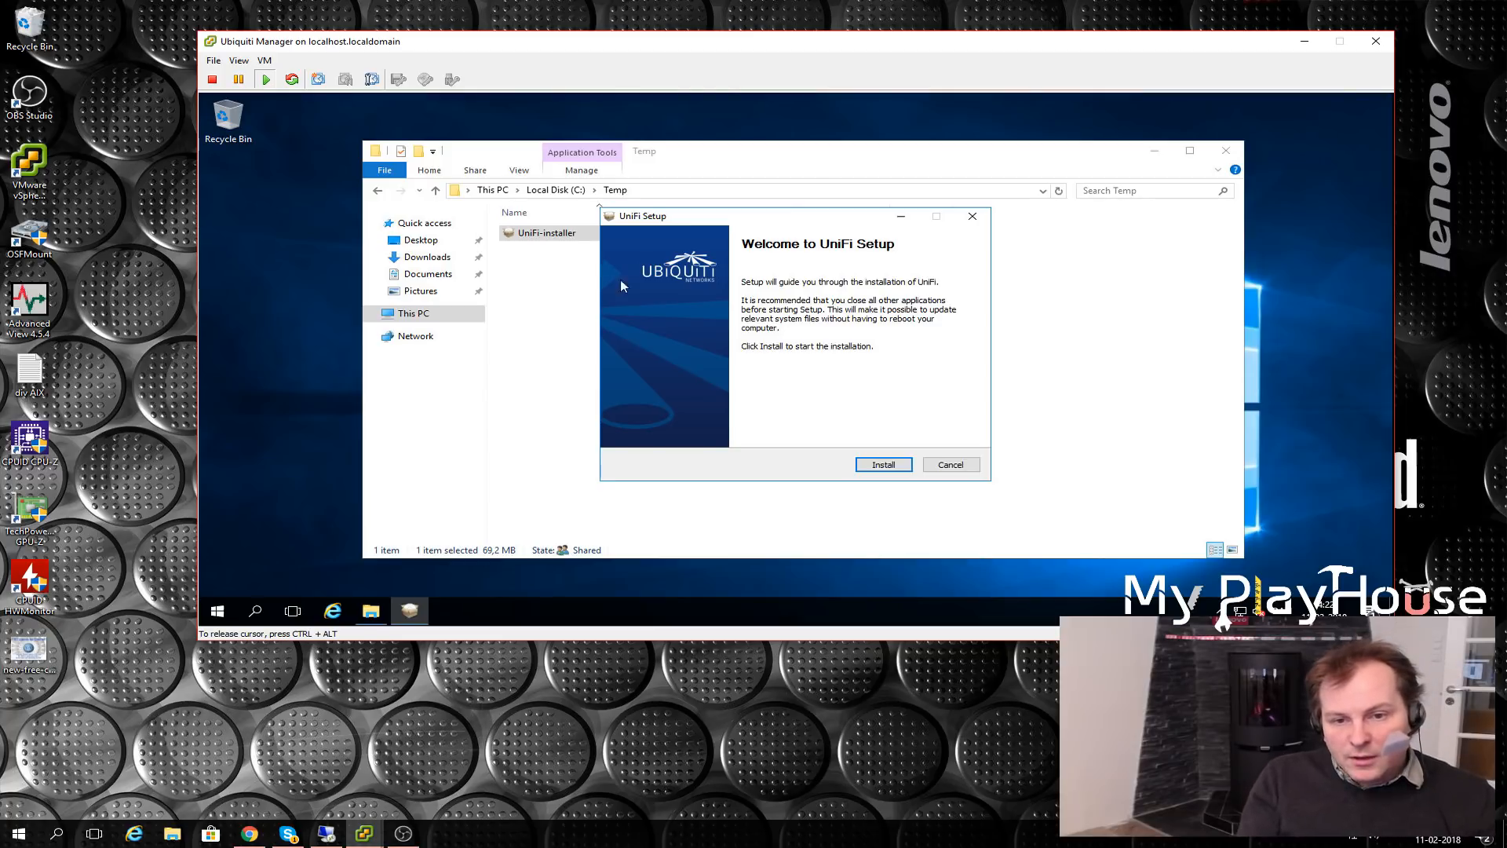
pyautogui.click(900, 466)
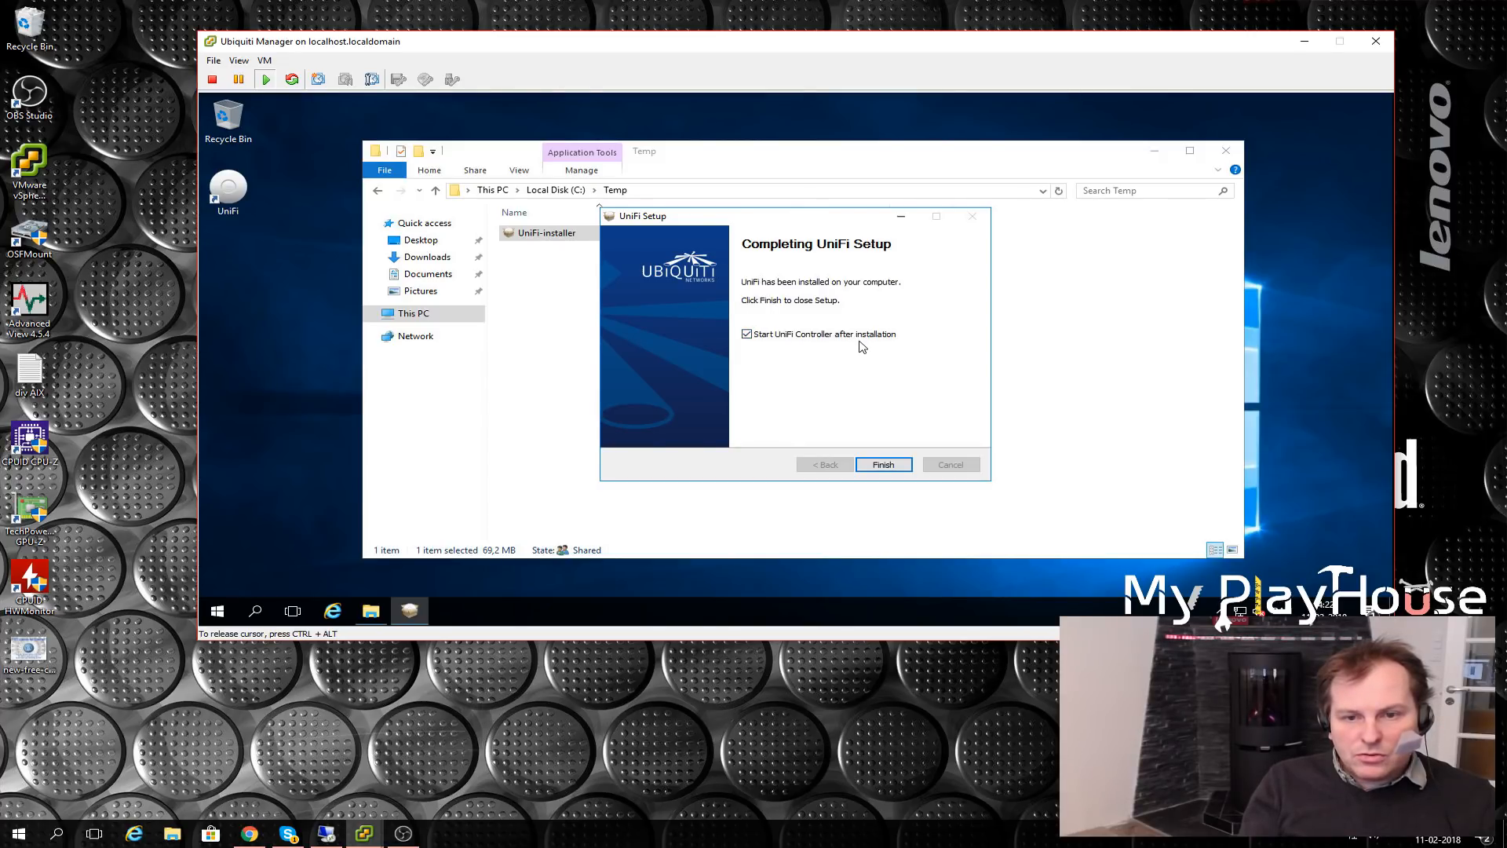
pyautogui.click(880, 468)
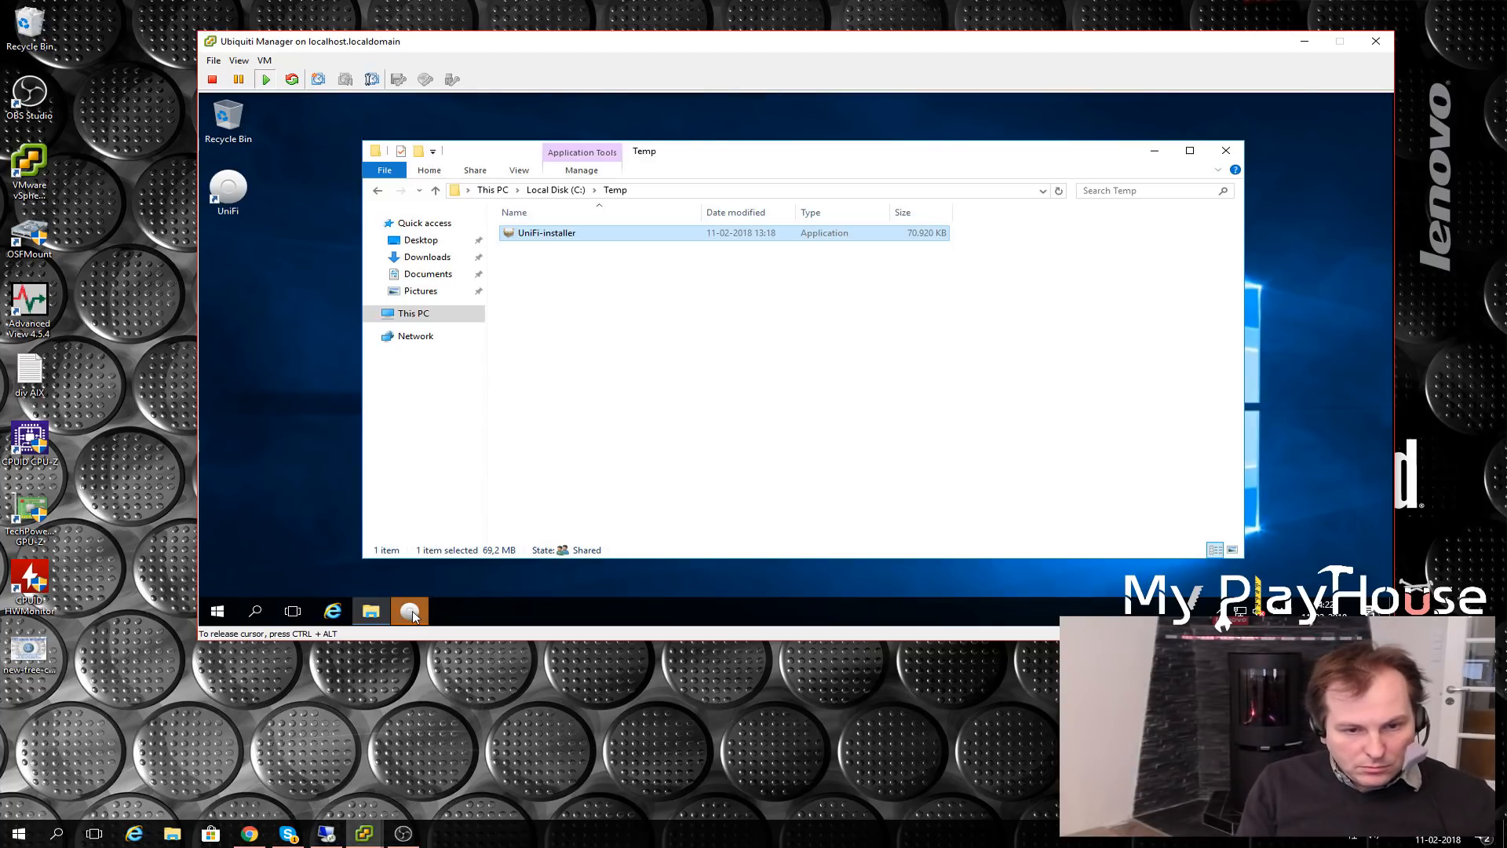
# - Bring the UniFi Controller window forward, minimize the Temp folder, and centre the controller window
pyautogui.click(452, 538)
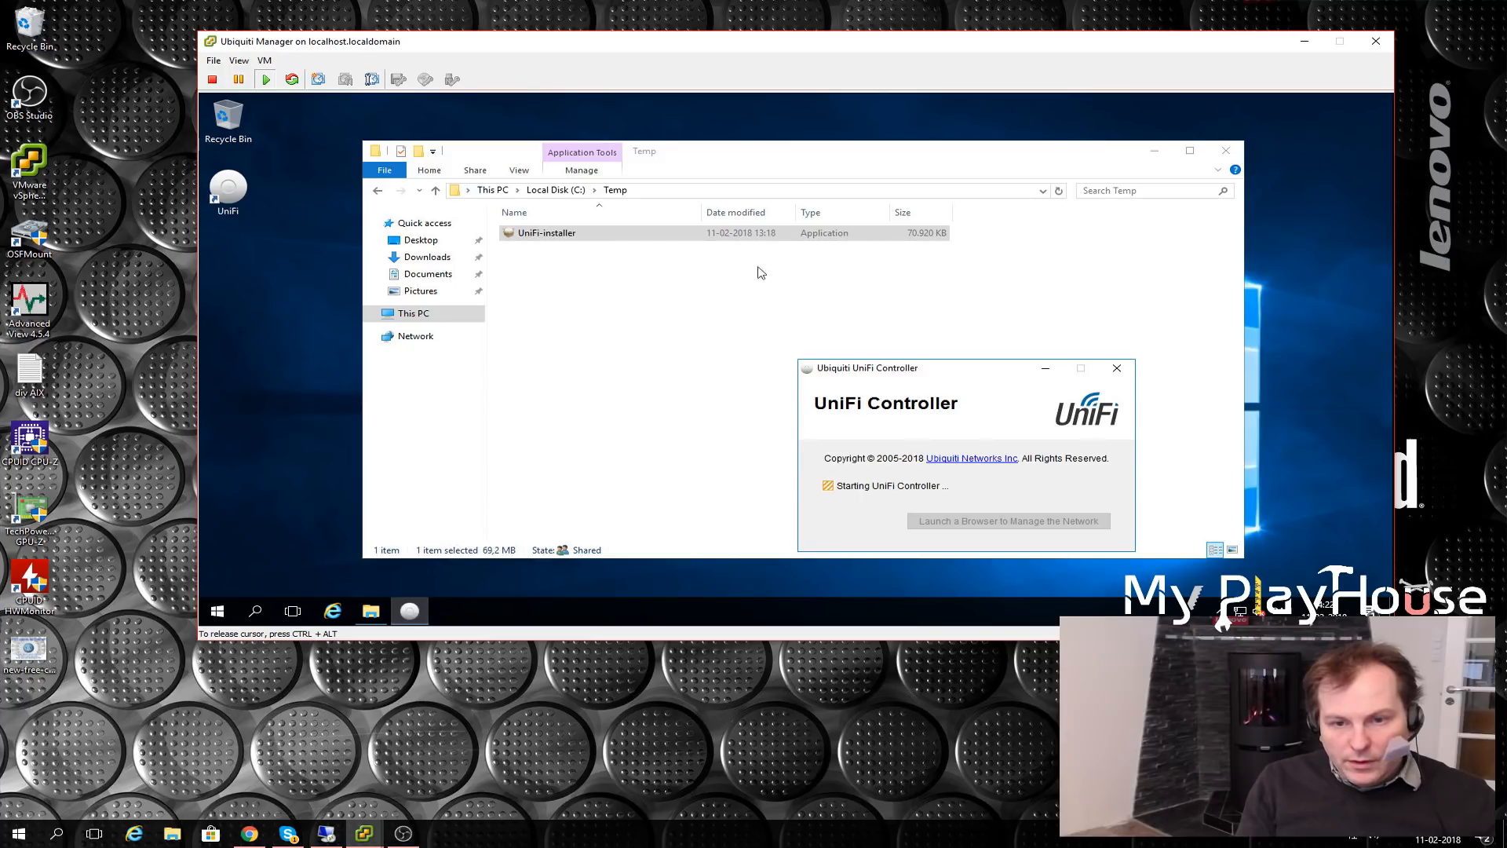
pyautogui.click(1148, 153)
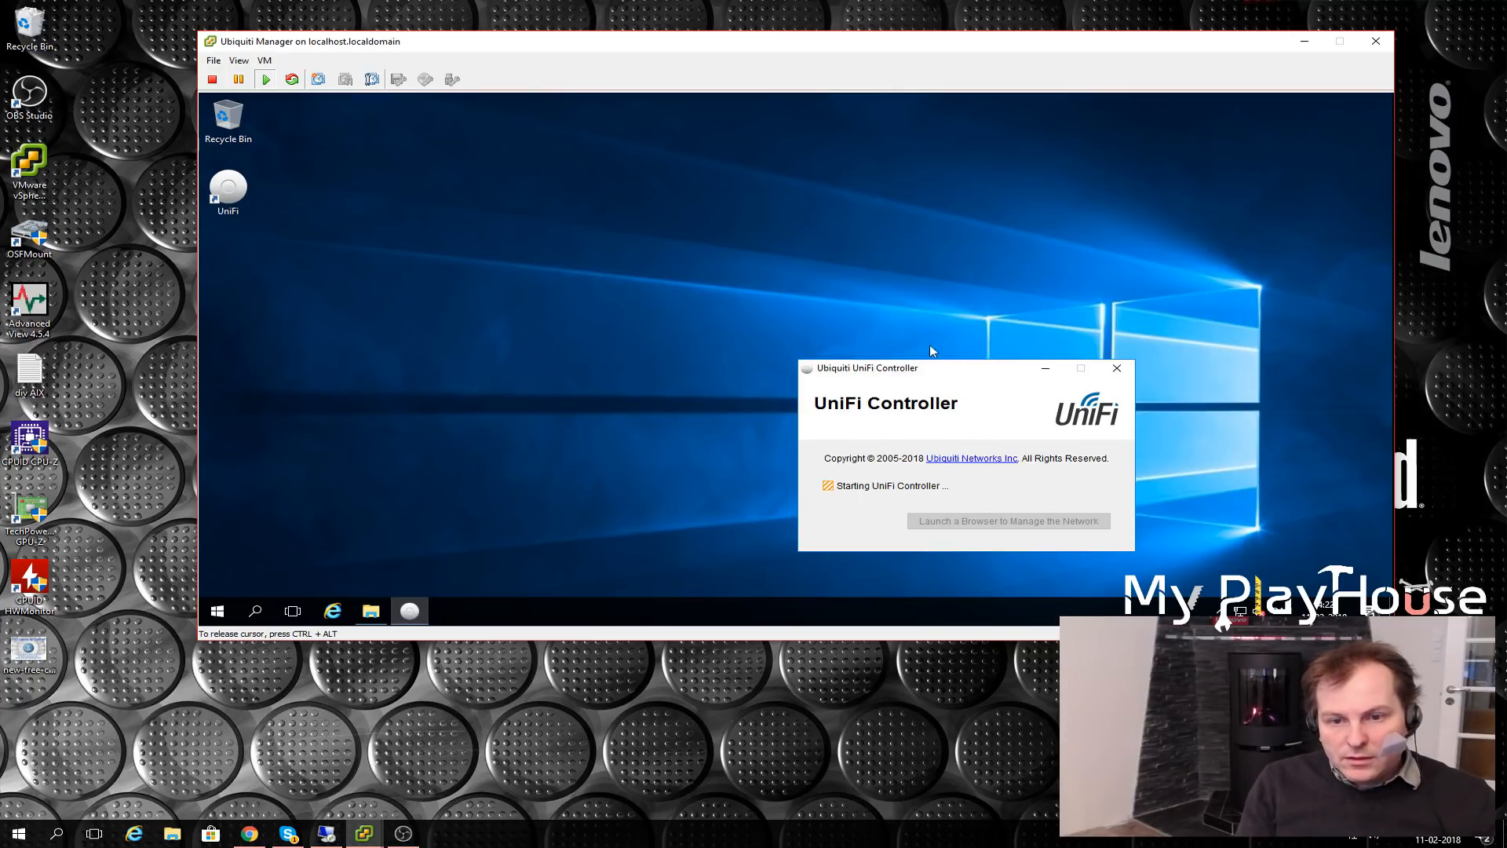
pyautogui.moveTo(967, 369); pyautogui.dragTo(767, 218)
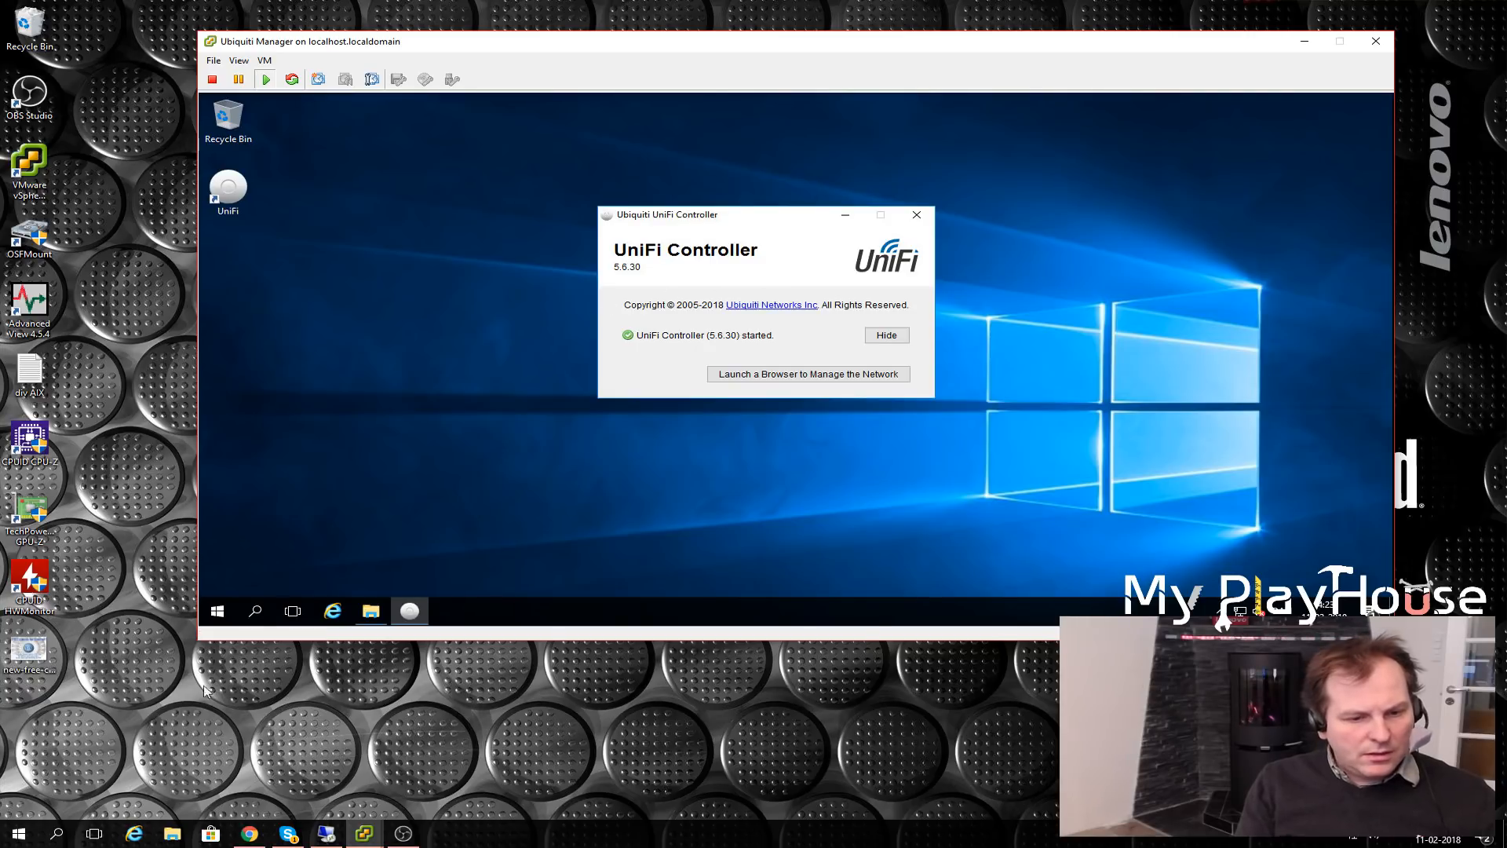
# - In Chrome, close the download-link popup and Google 'Ubiquiti-Manager' in a new tab
pyautogui.click(249, 832)
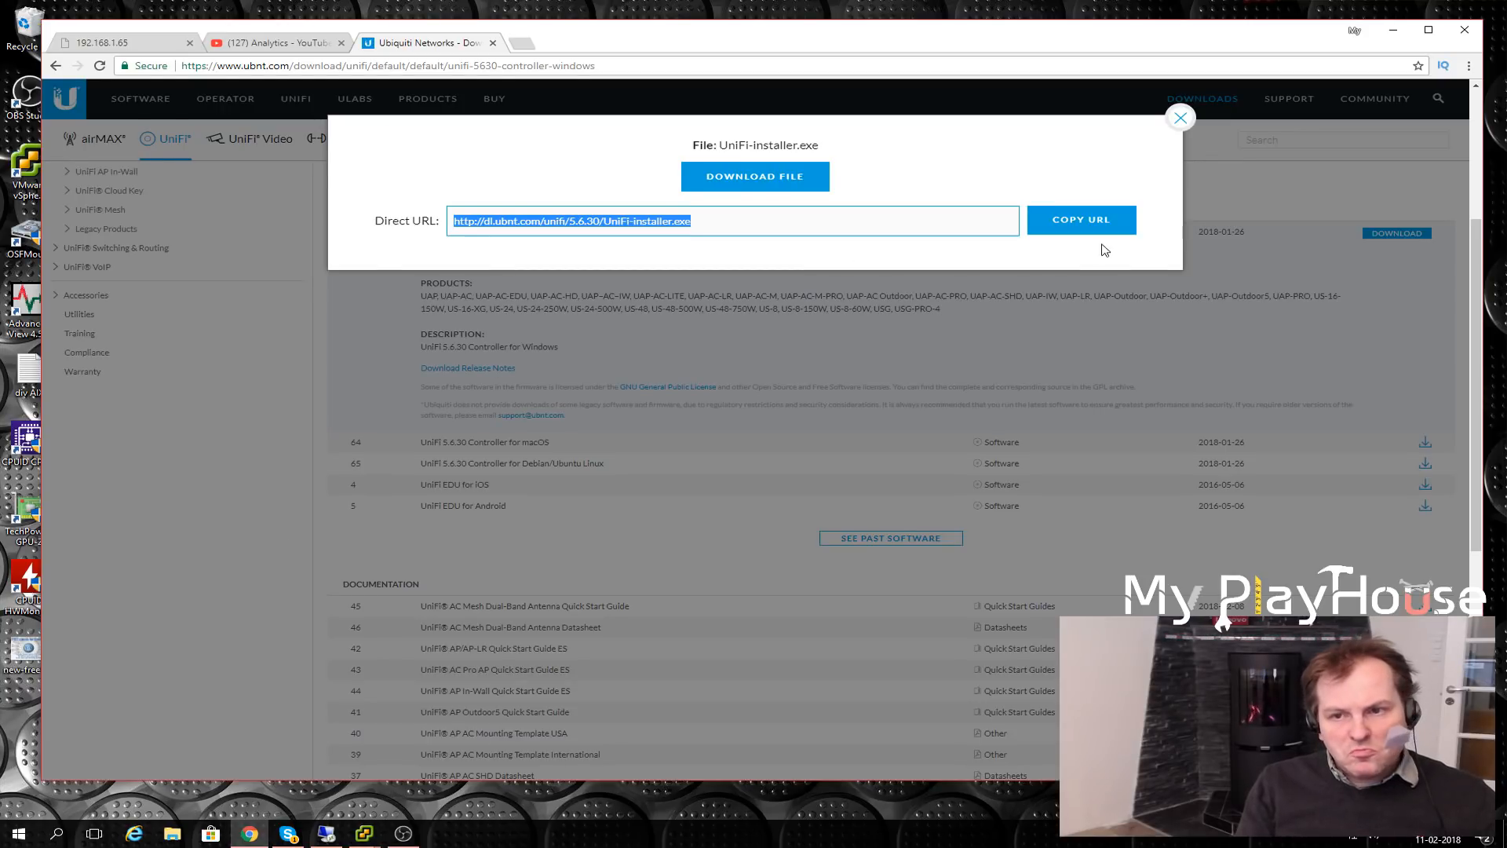
pyautogui.click(1182, 117)
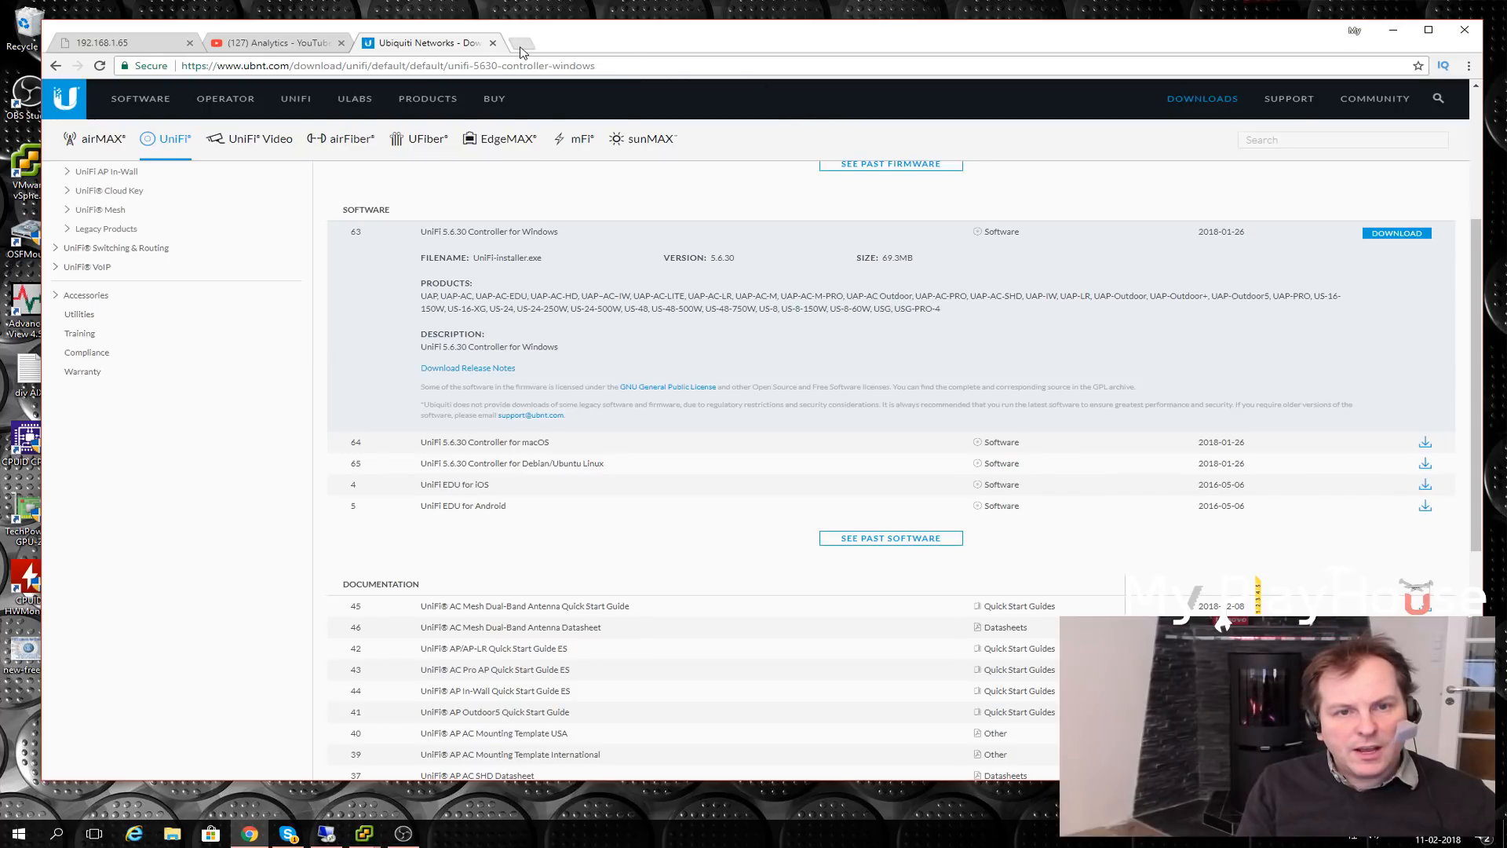
pyautogui.click(520, 44)
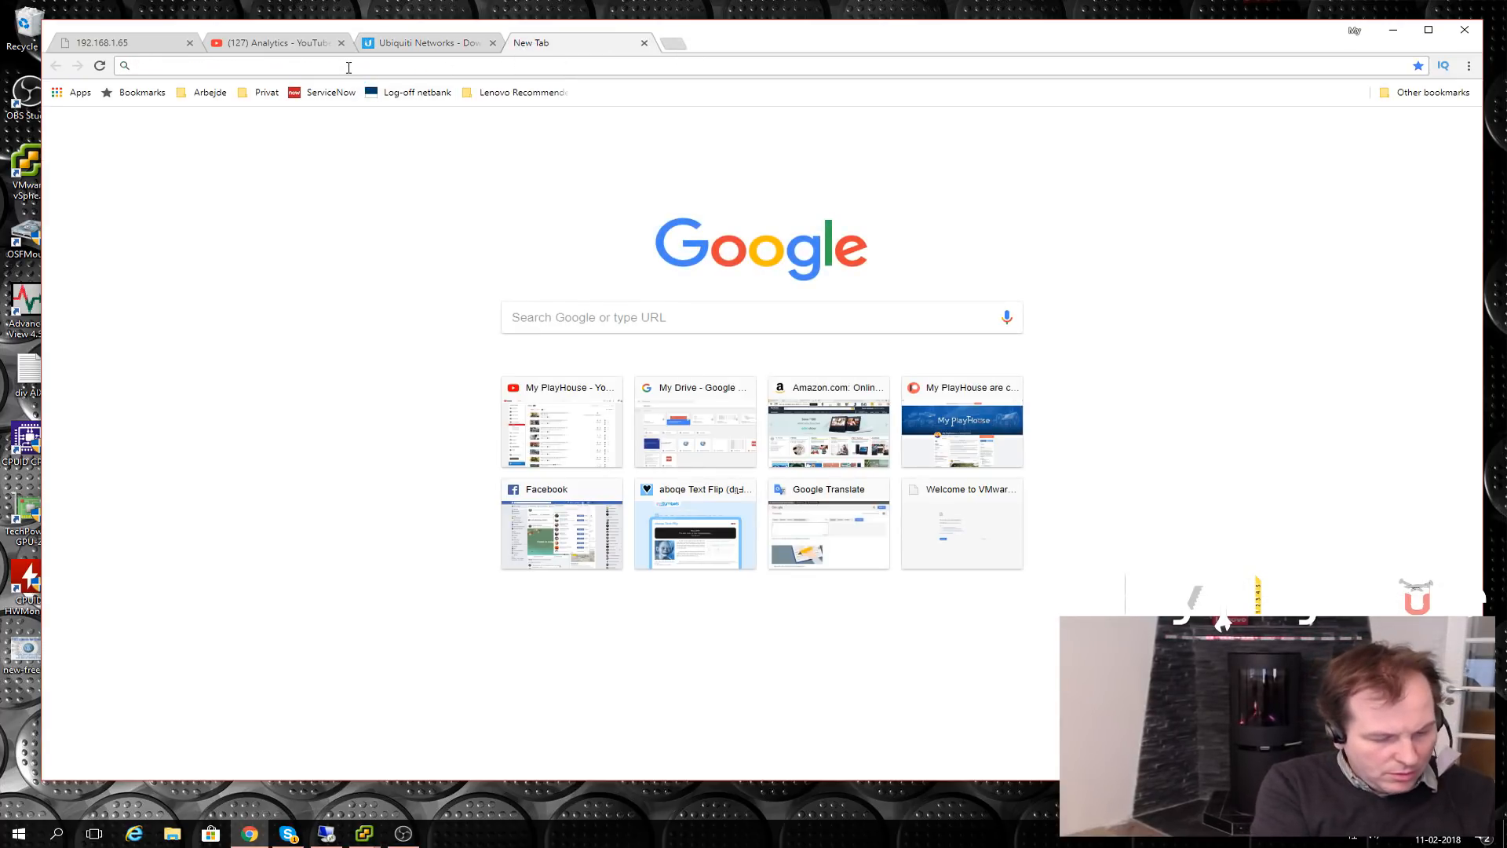
pyautogui.write('Ubiquiti Manager')
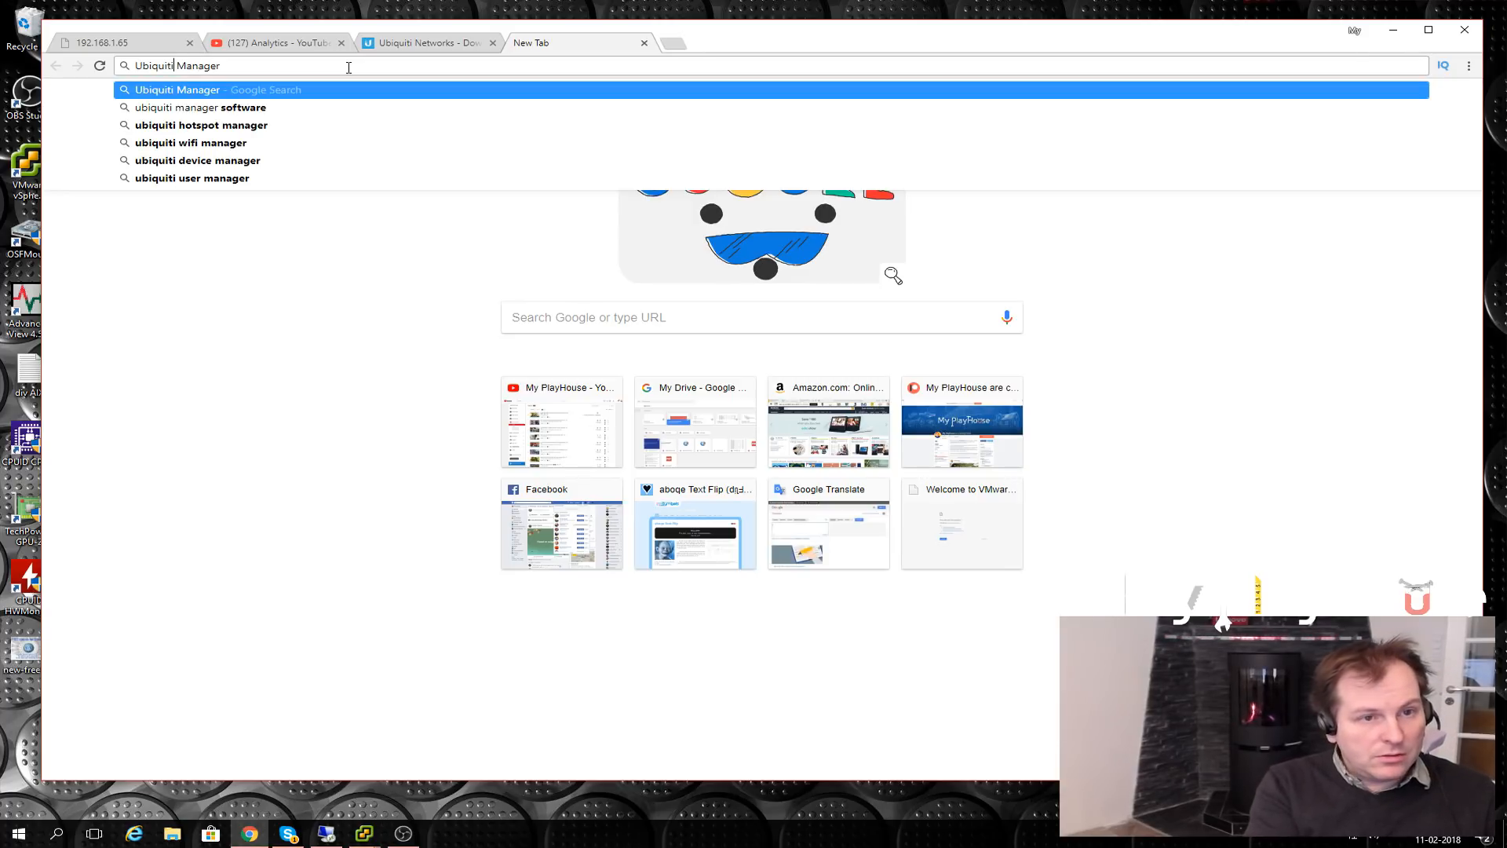
pyautogui.press('Delete')
pyautogui.write('-')
pyautogui.press('Return')
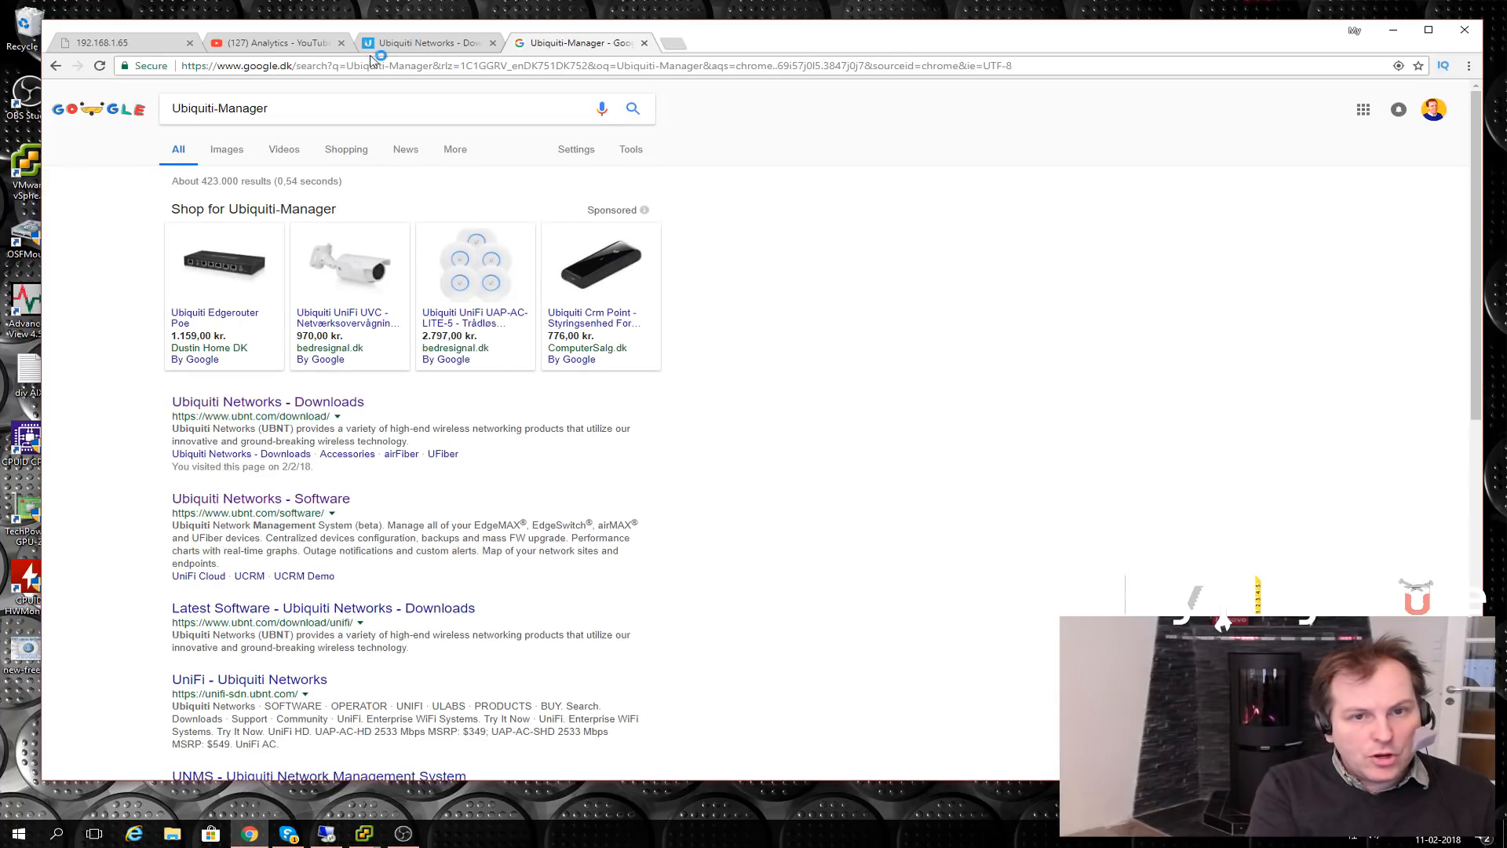
# - Load the address 192.168.1.5 in that tab
pyautogui.click(372, 66)
pyautogui.write('192.168.1.5')
pyautogui.press('Return')
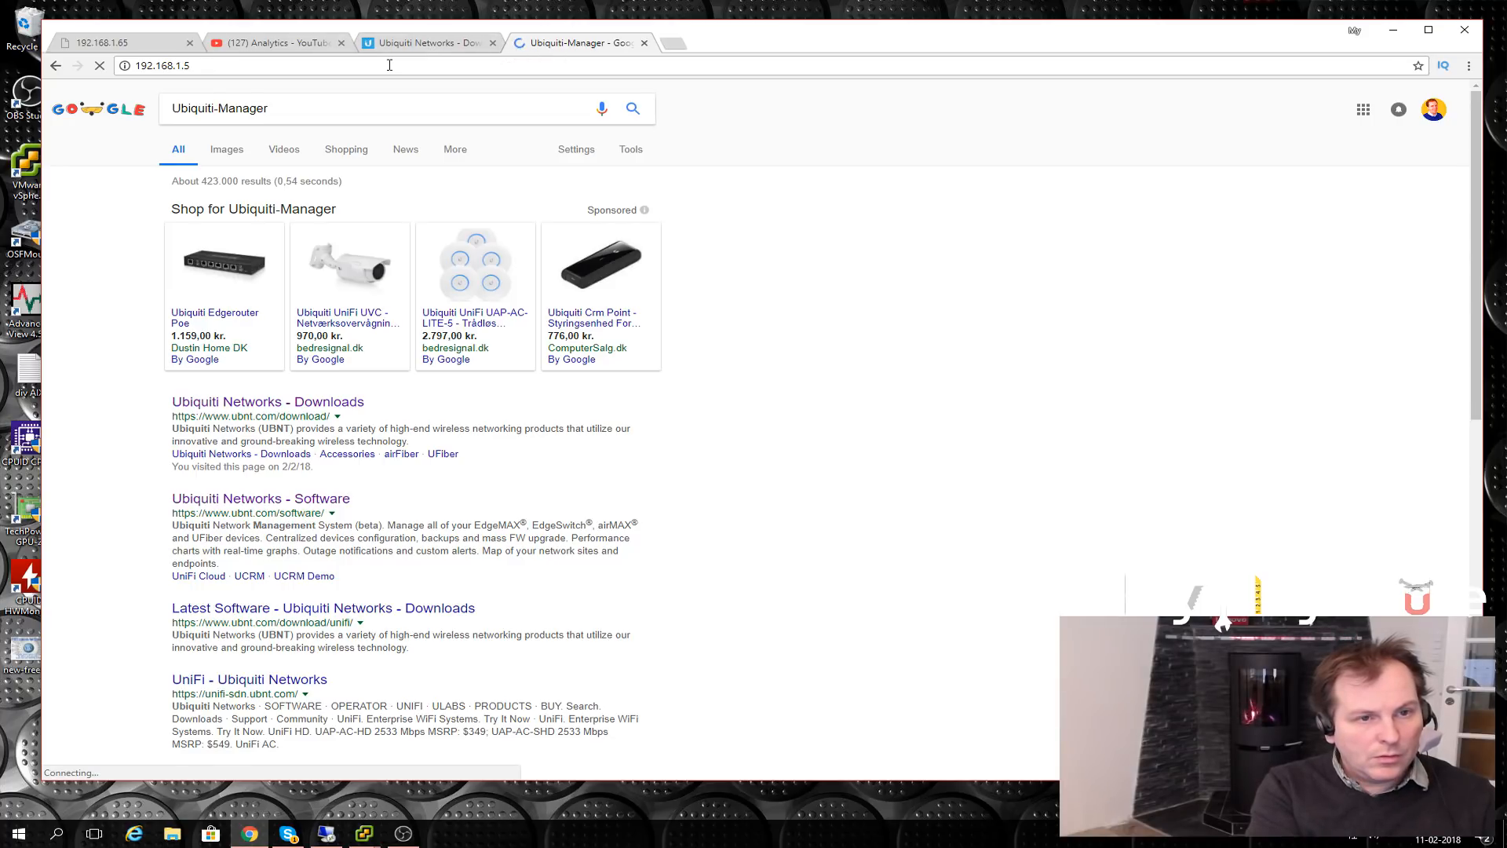
# - Launch the controller's management page from the VM console, then return to Chrome's 192.168.1.5 tab
pyautogui.moveTo(364, 834)
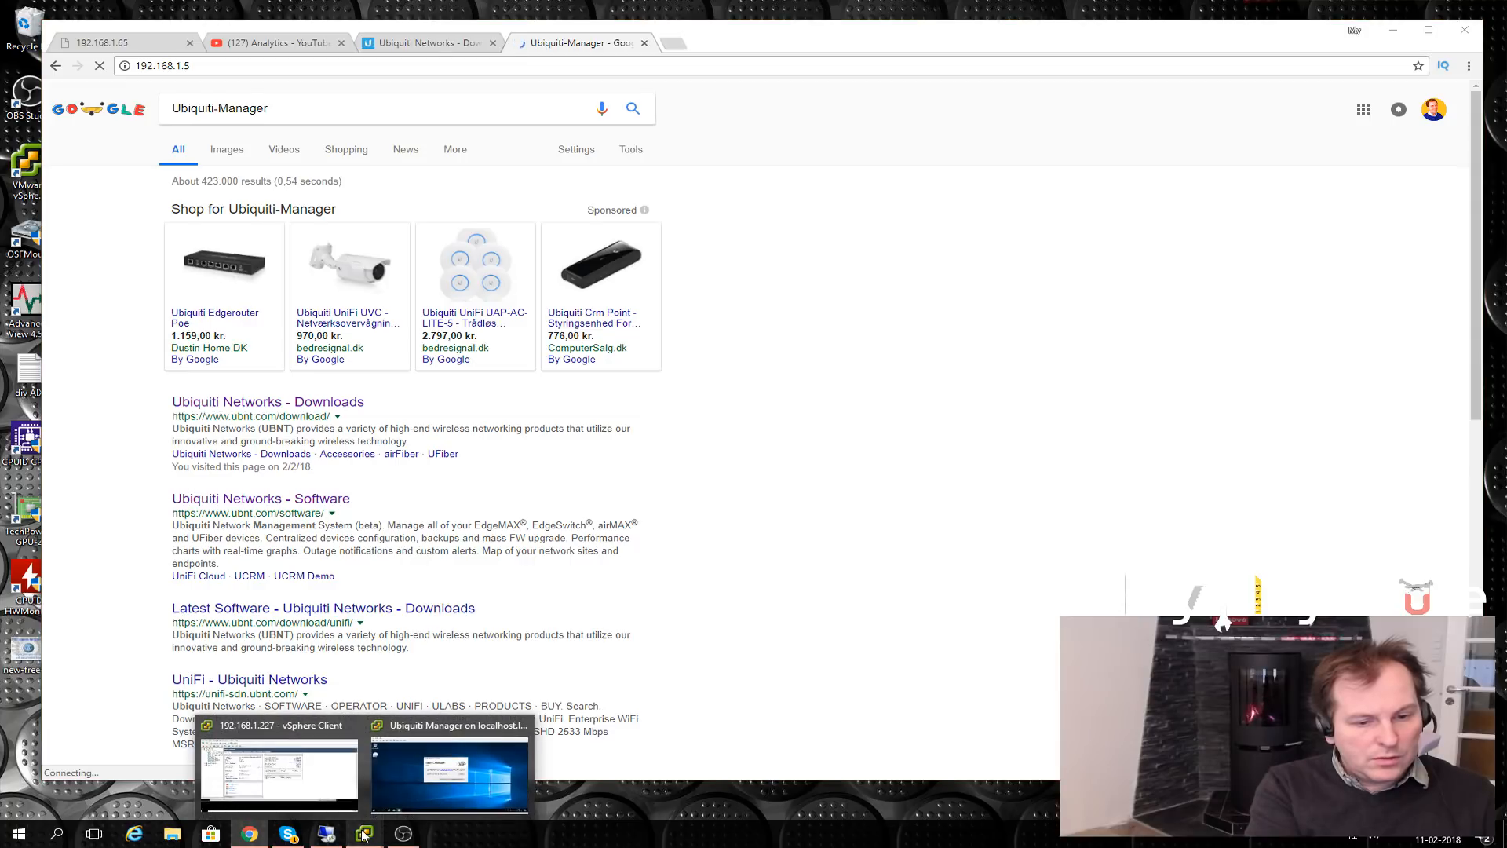
pyautogui.click(443, 773)
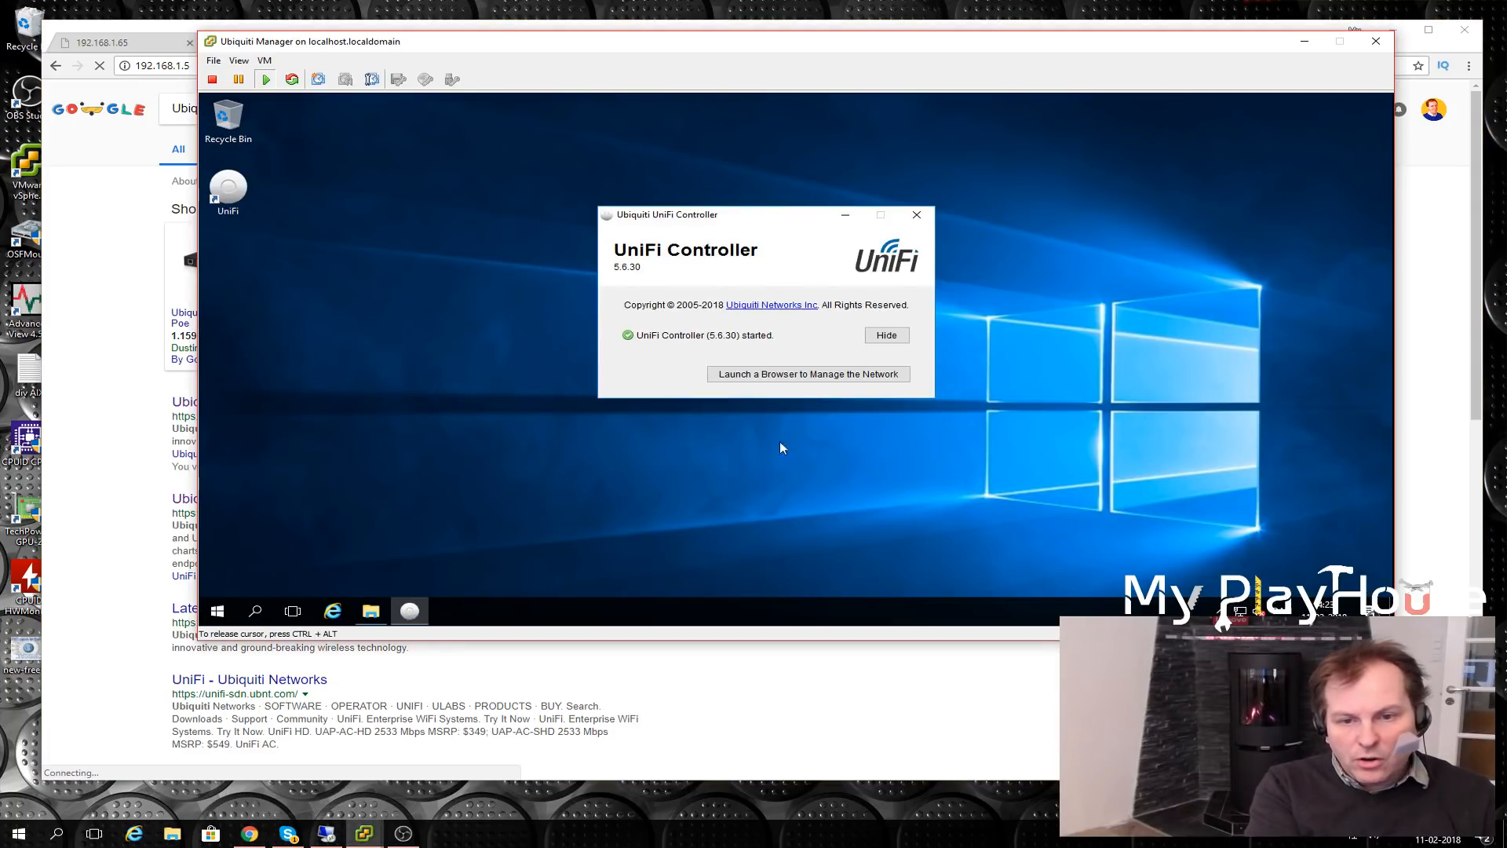
pyautogui.click(797, 375)
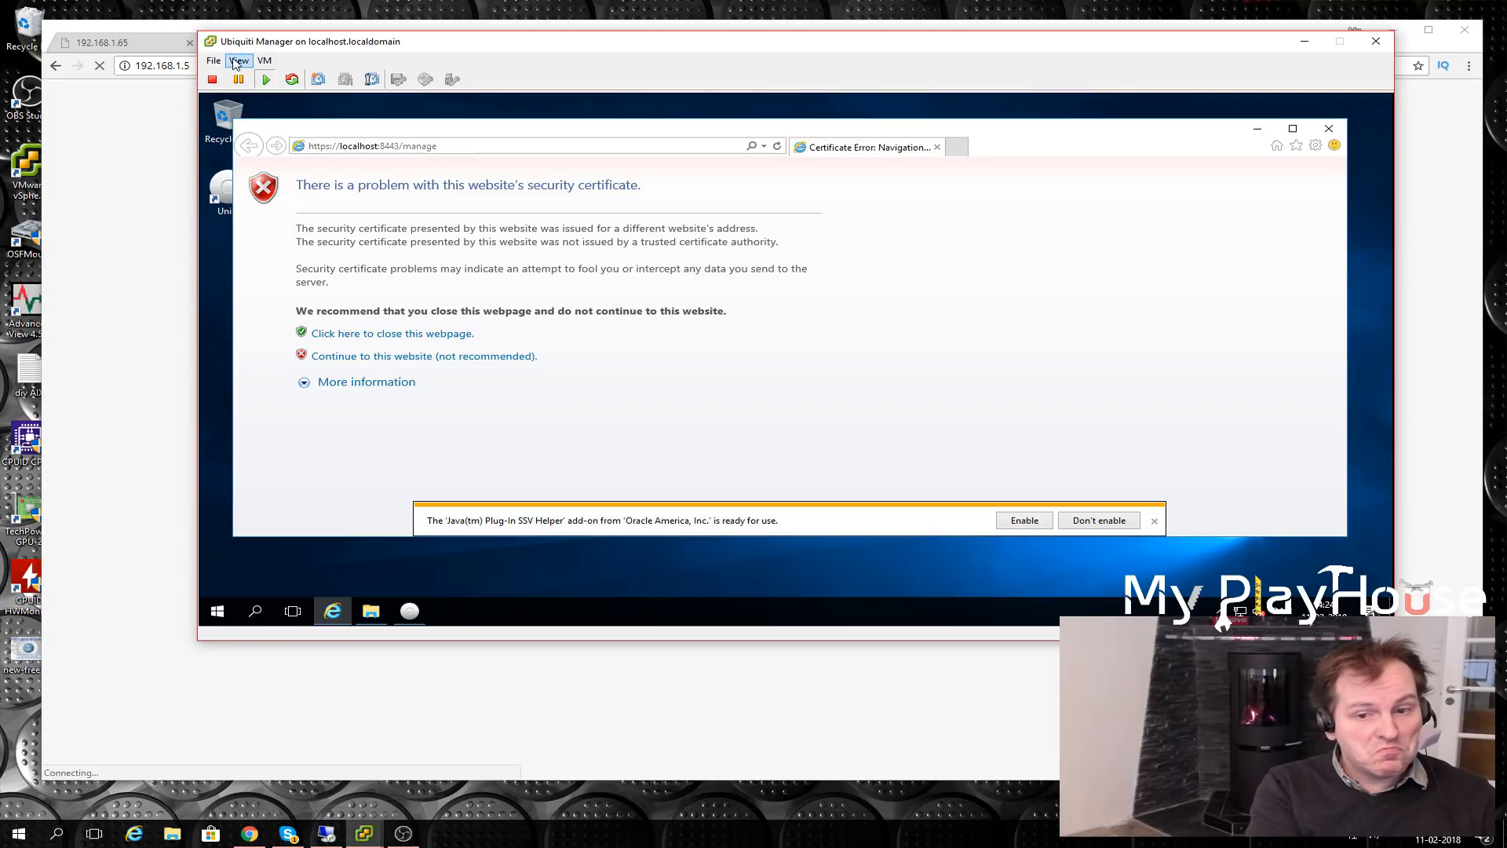
pyautogui.click(142, 49)
pyautogui.click(569, 48)
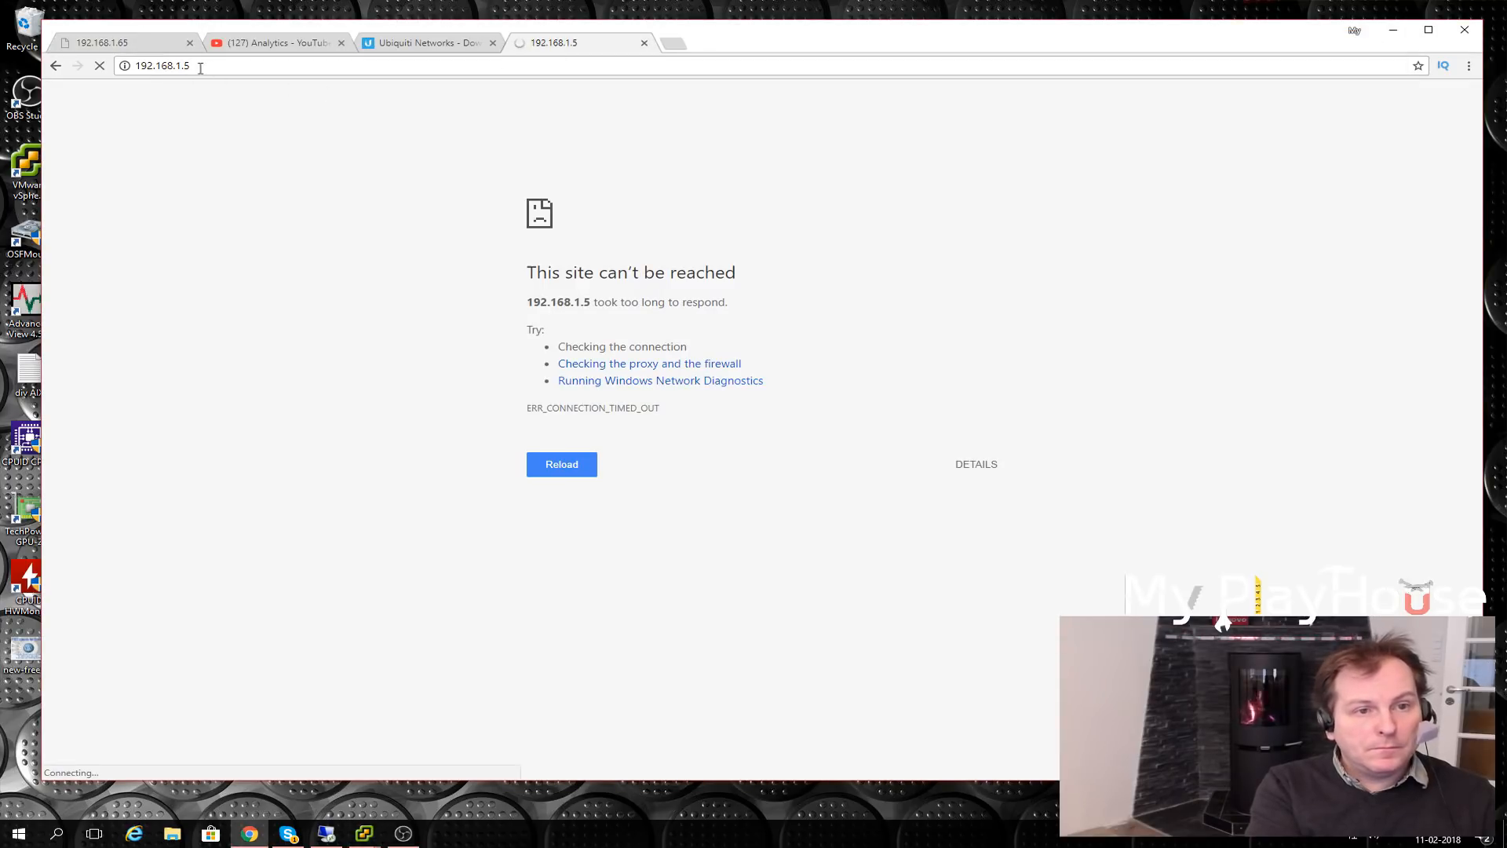
# - Try loading 192.168.1.5:8443 in Chrome
pyautogui.click(227, 67)
pyautogui.click(228, 67)
pyautogui.write(':8443')
pyautogui.press('Return')
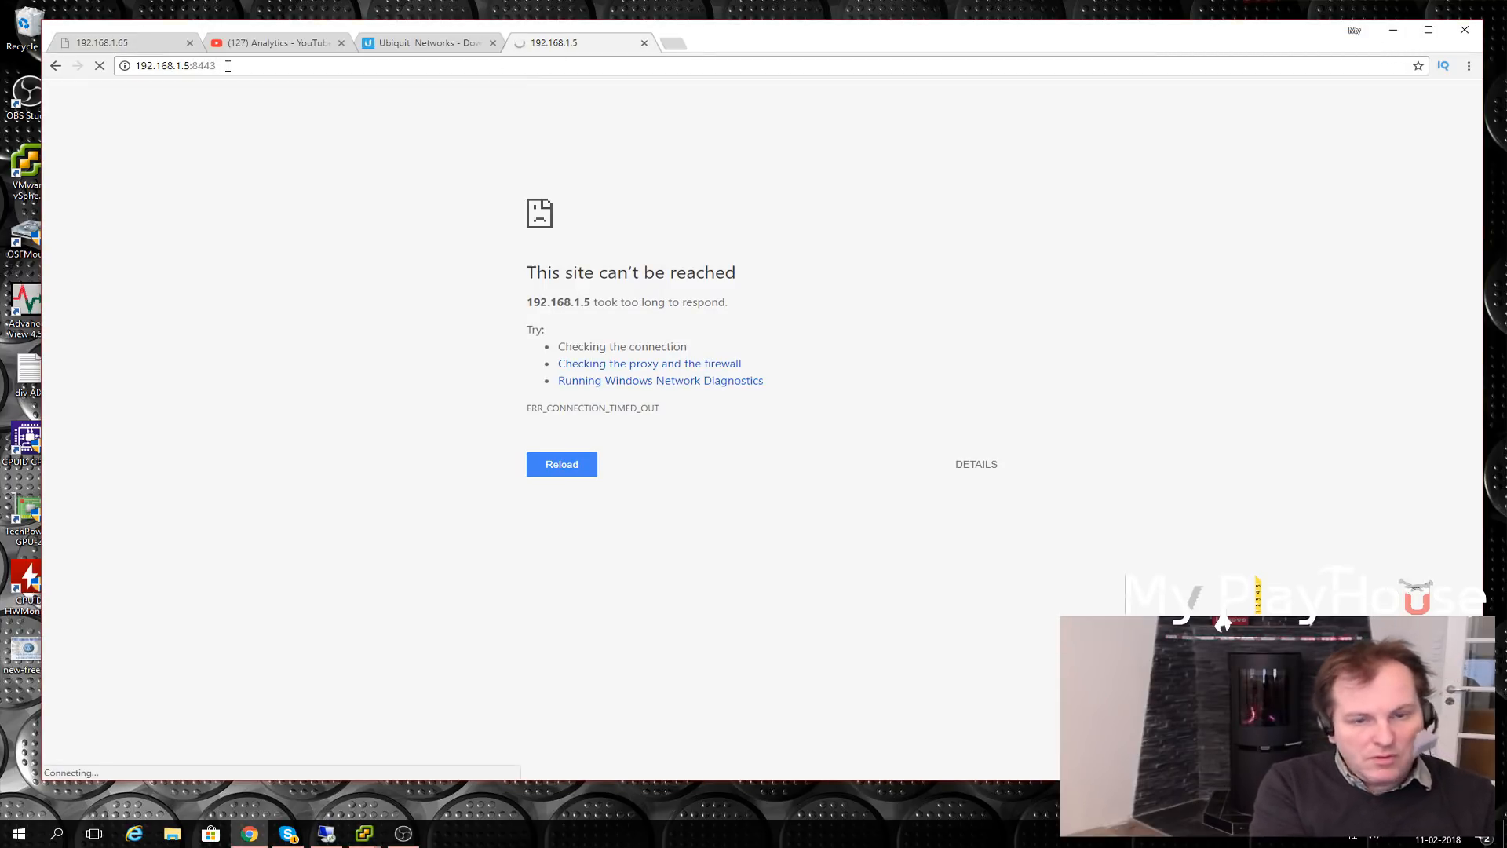
pyautogui.moveTo(364, 831)
pyautogui.moveTo(463, 797)
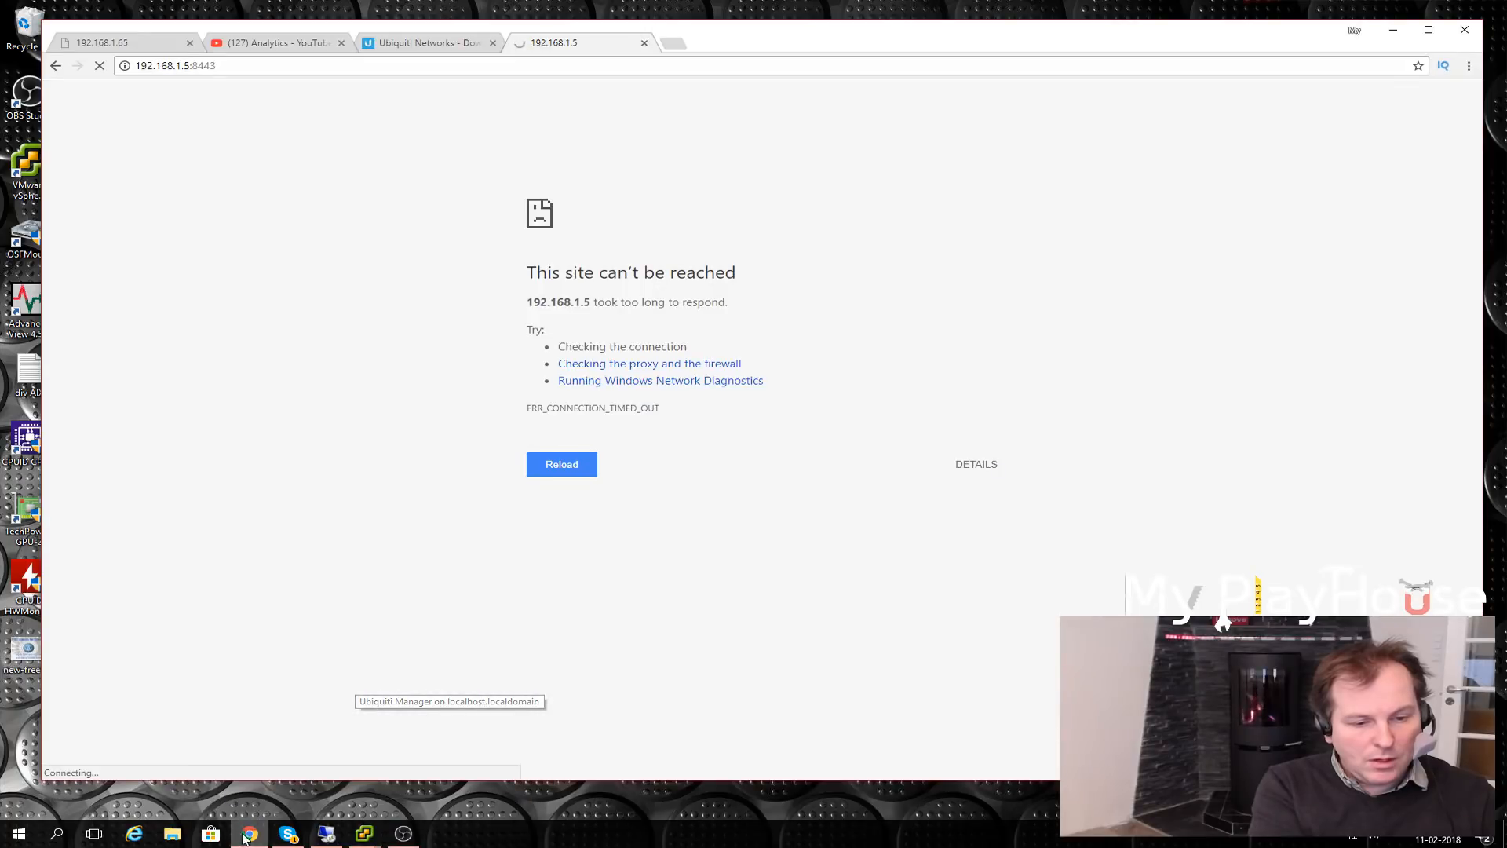
pyautogui.write('htt')
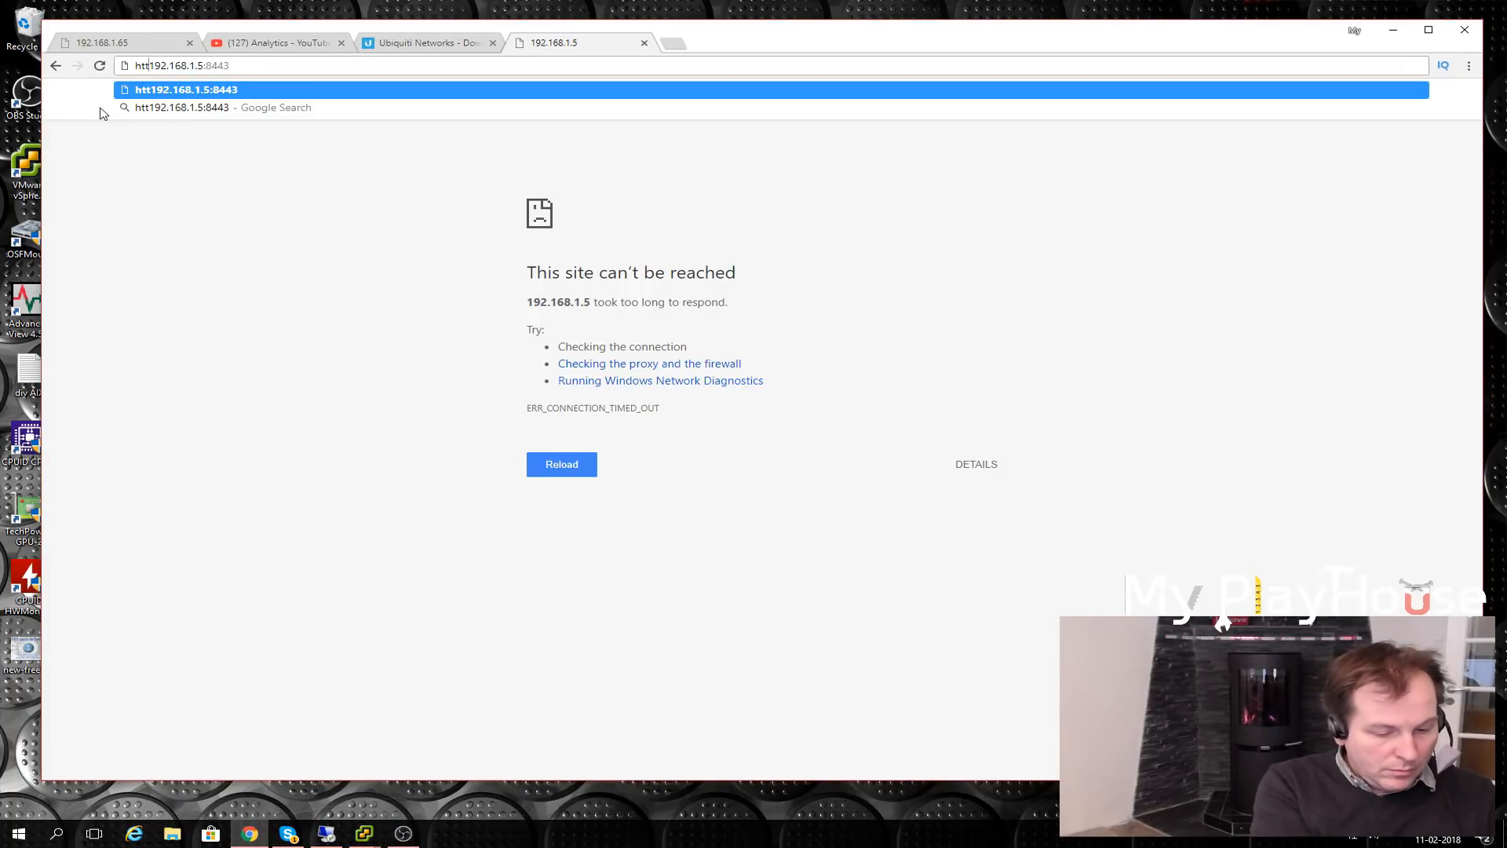
pyautogui.write('ps://')
pyautogui.press('Return')
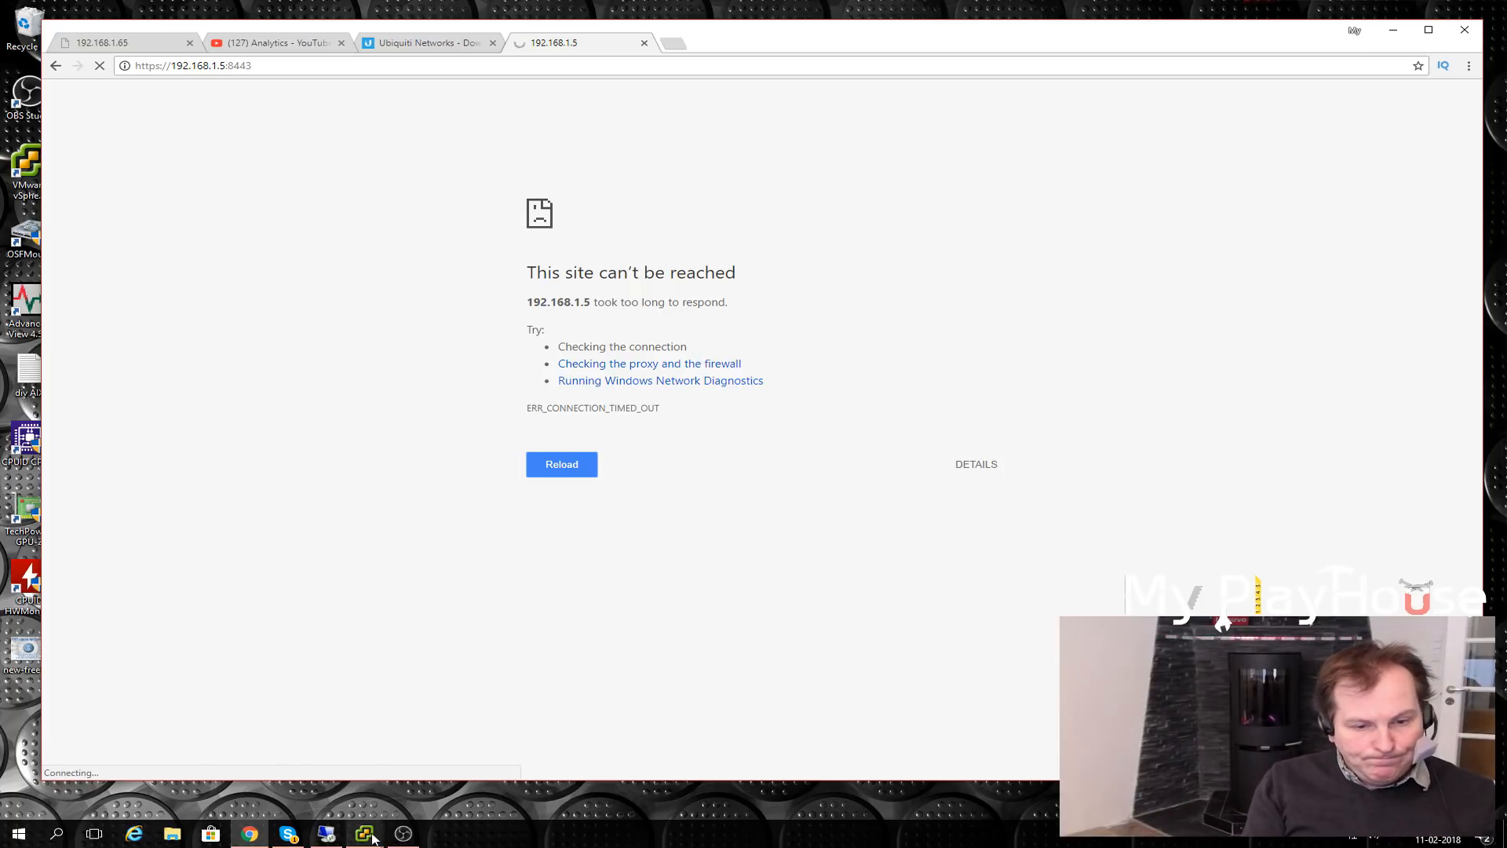
pyautogui.click(445, 746)
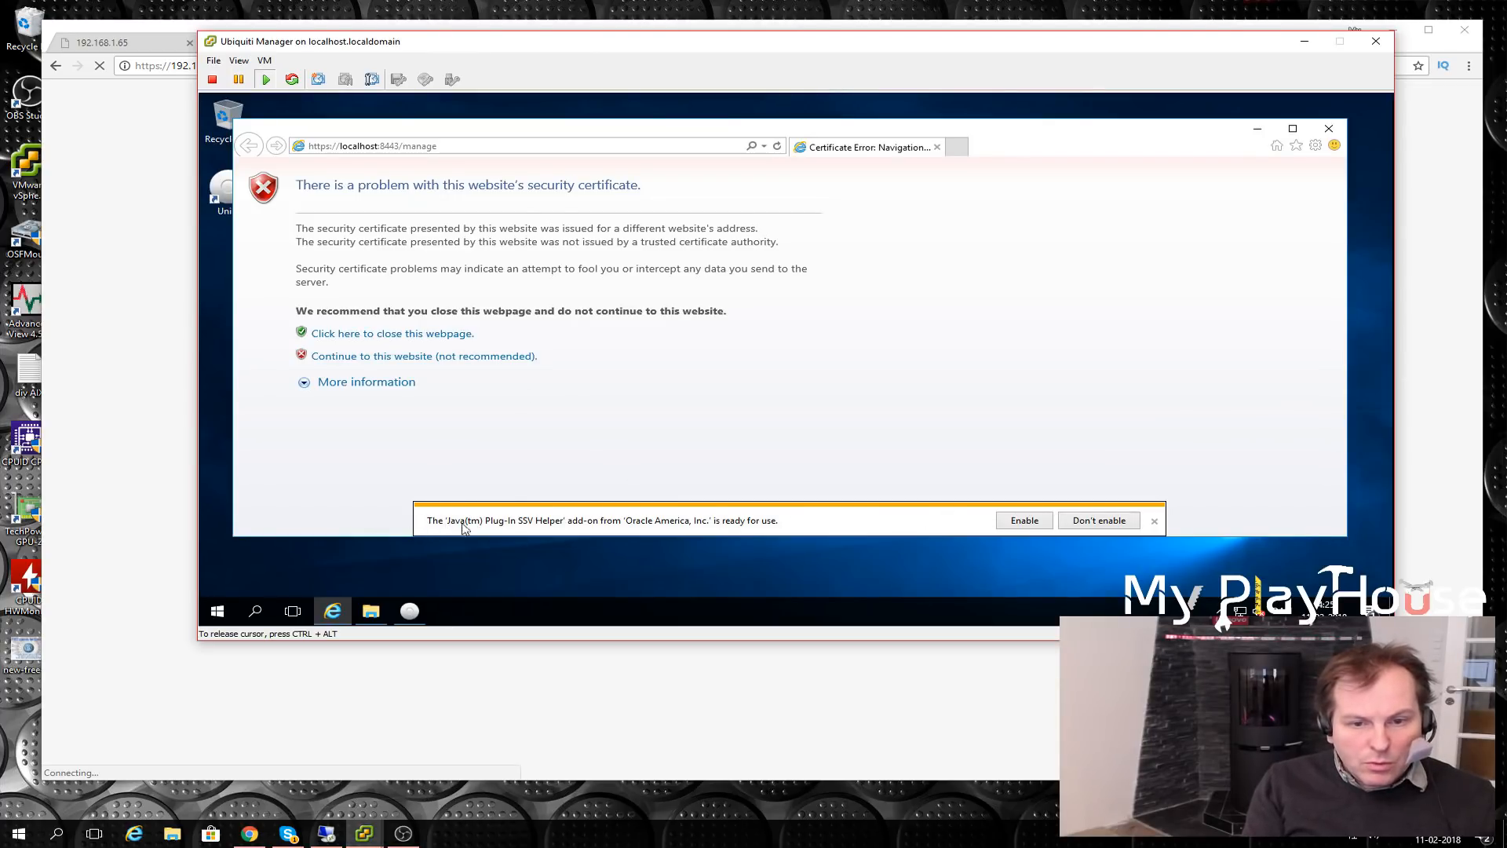
# - Enable the Java add-on, bypass the certificate warning and security alert, then close the VM's browser
pyautogui.click(1024, 520)
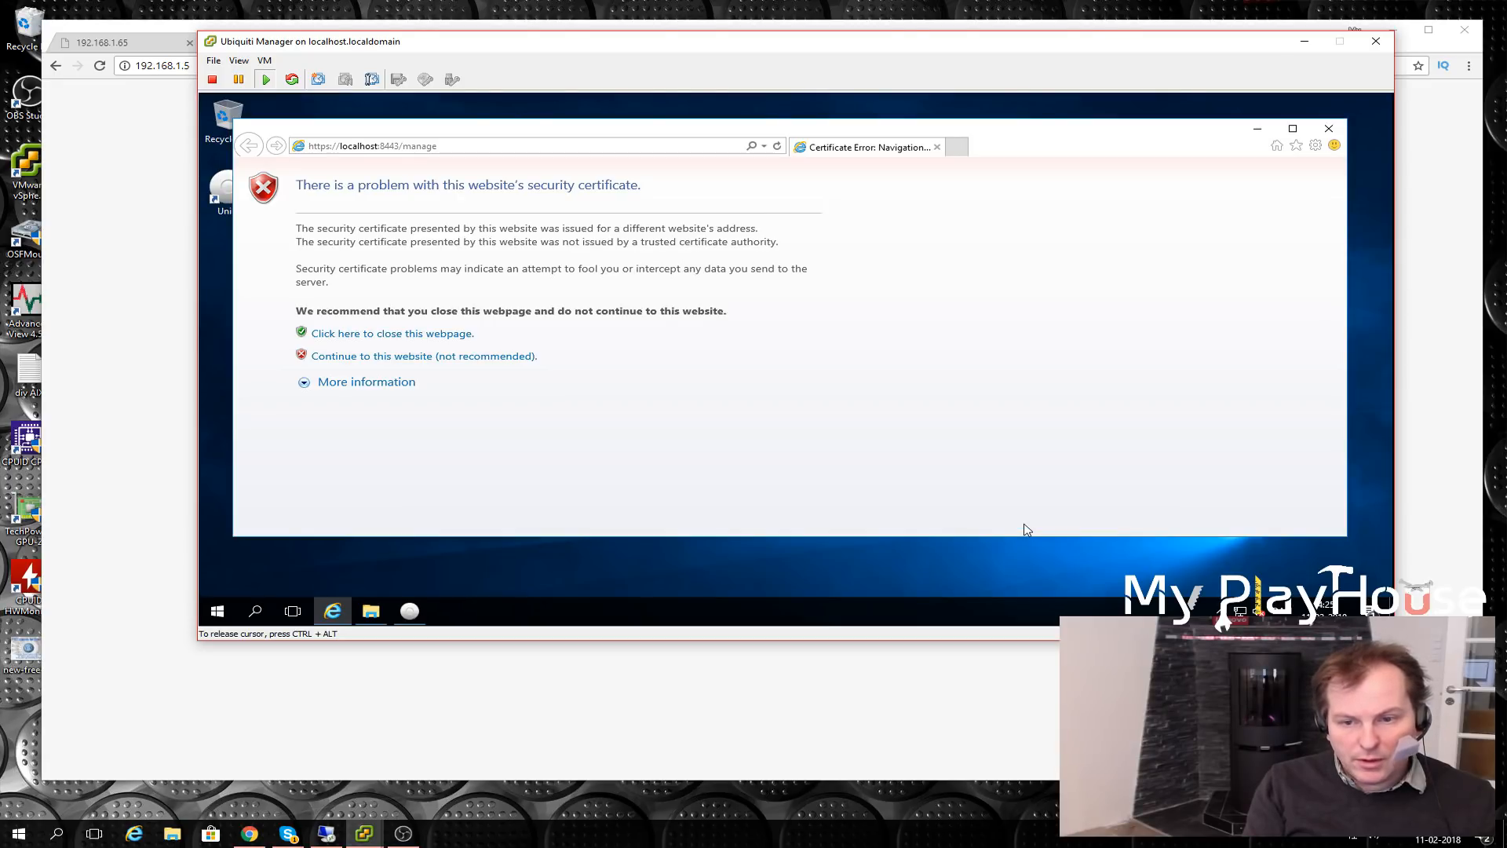
pyautogui.click(341, 358)
pyautogui.click(826, 387)
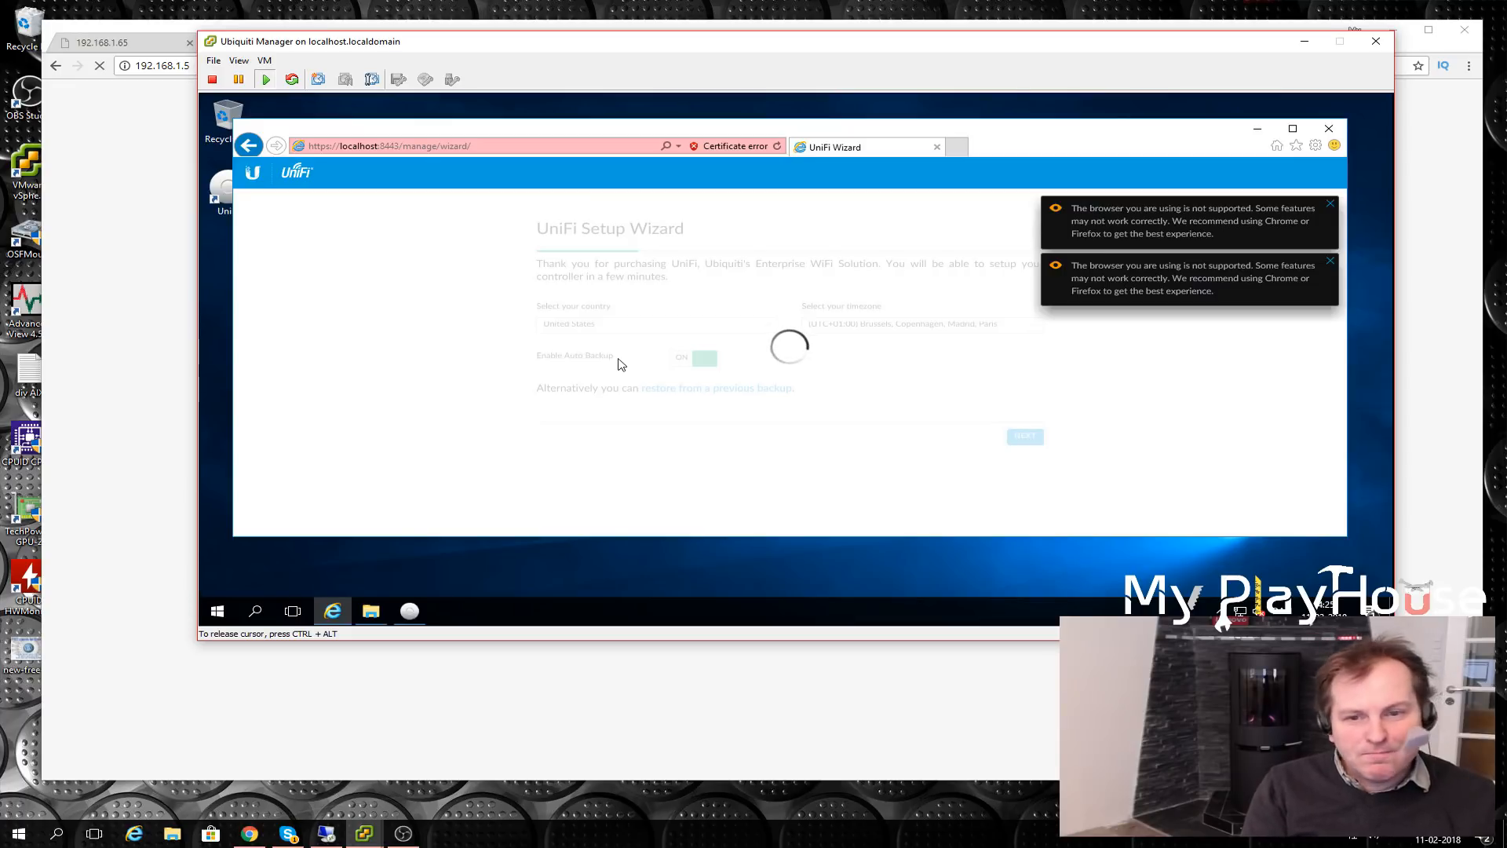
pyautogui.click(217, 611)
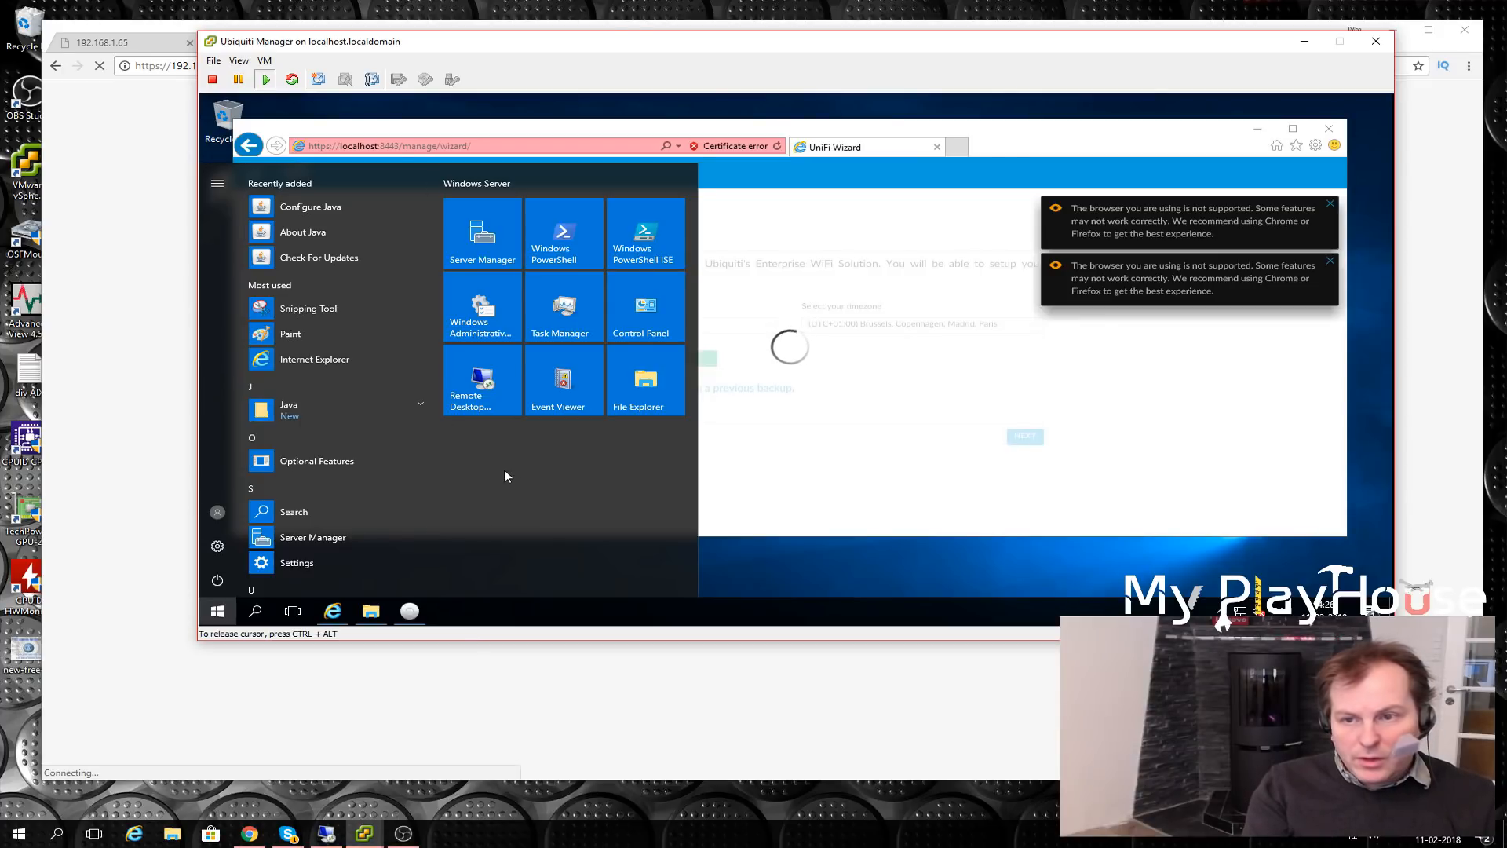
pyautogui.click(834, 383)
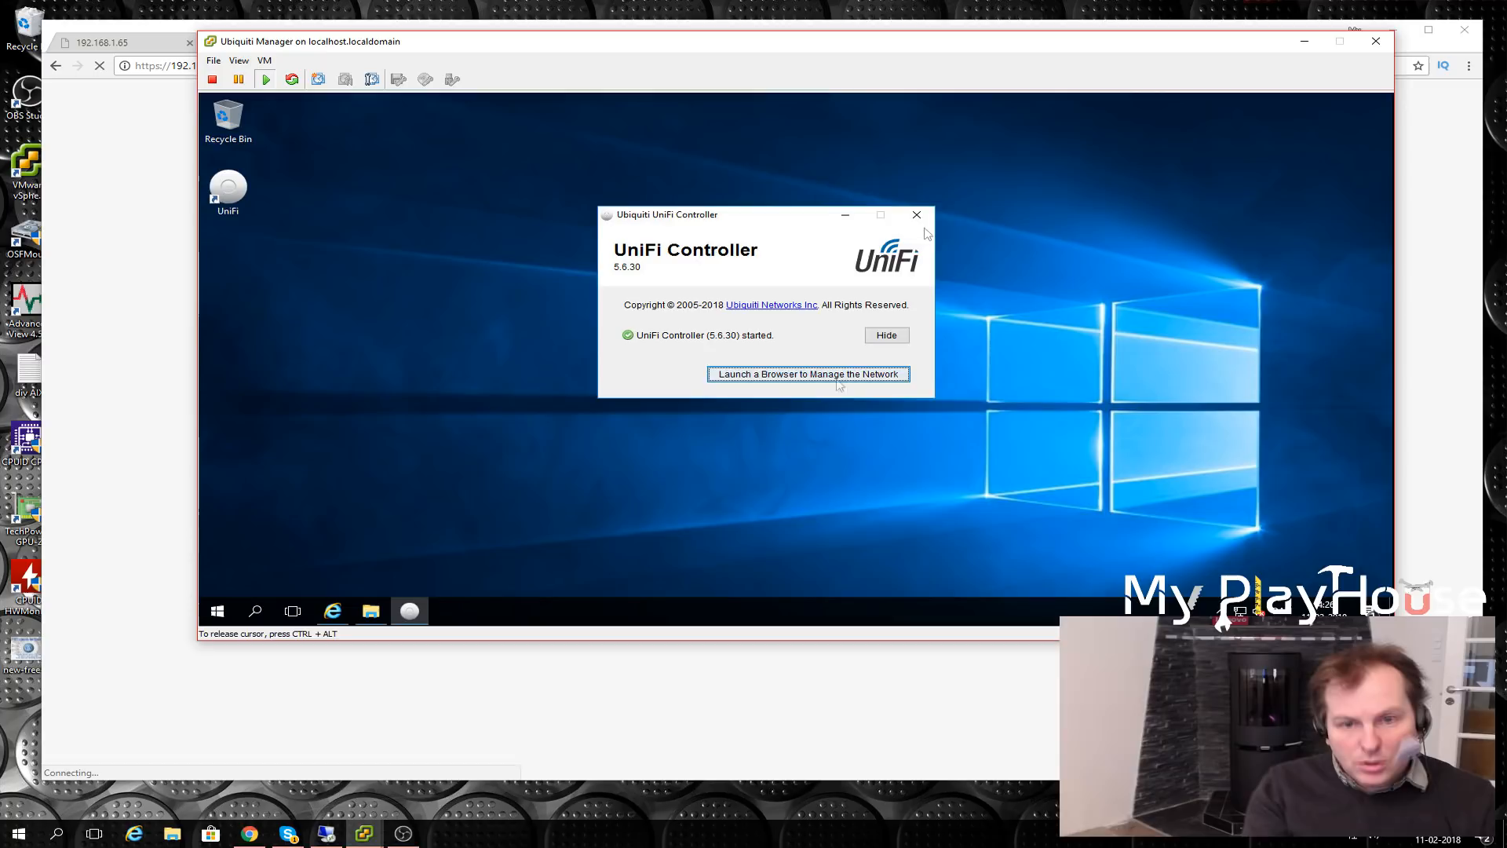
# - Minimize the UniFi Controller and open Inbound Rules in the VM's advanced Windows Firewall settings
pyautogui.click(916, 214)
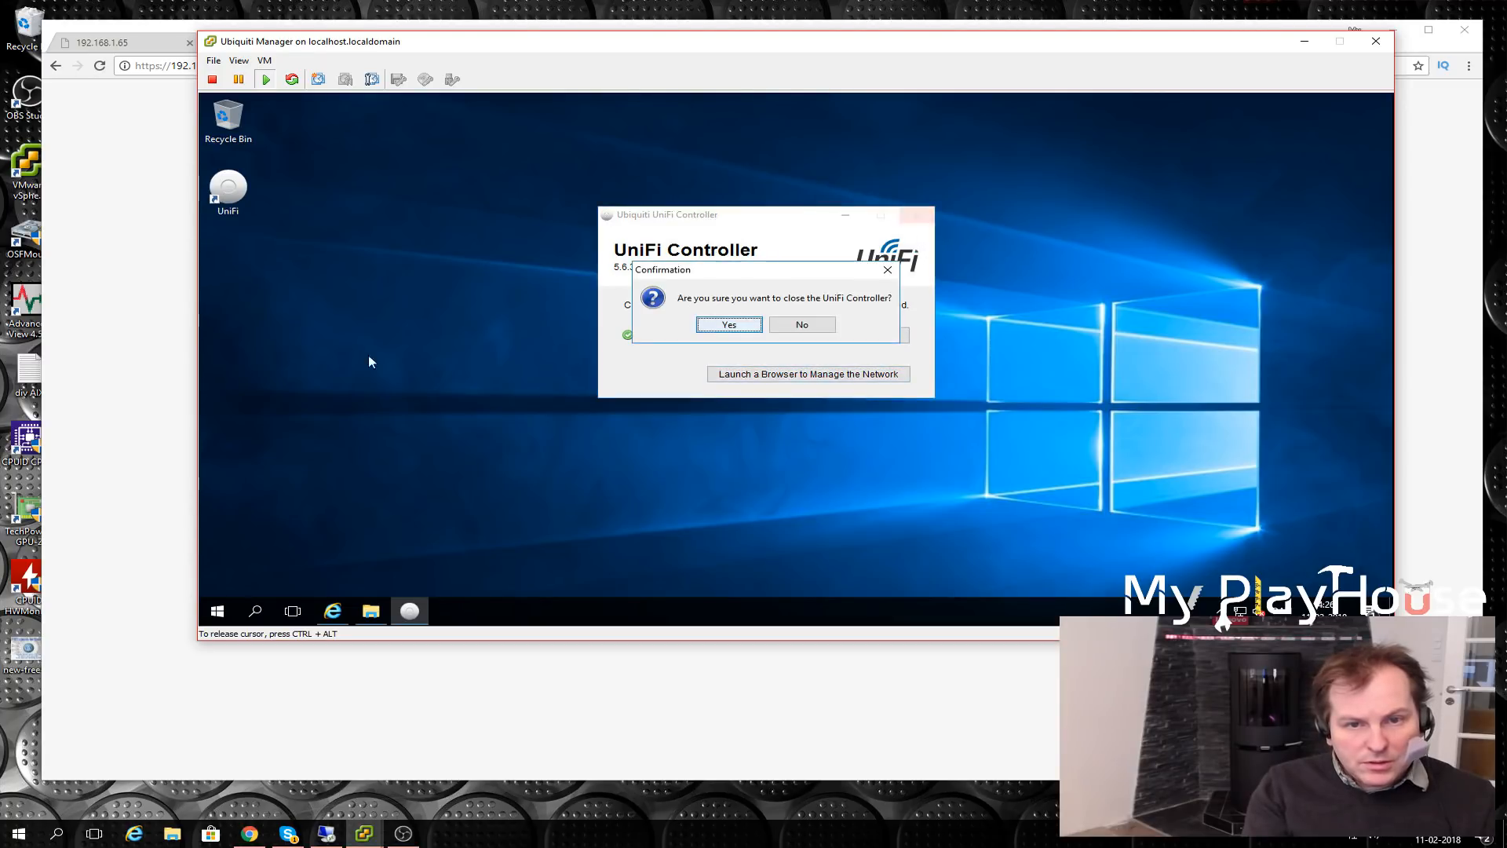
pyautogui.click(808, 326)
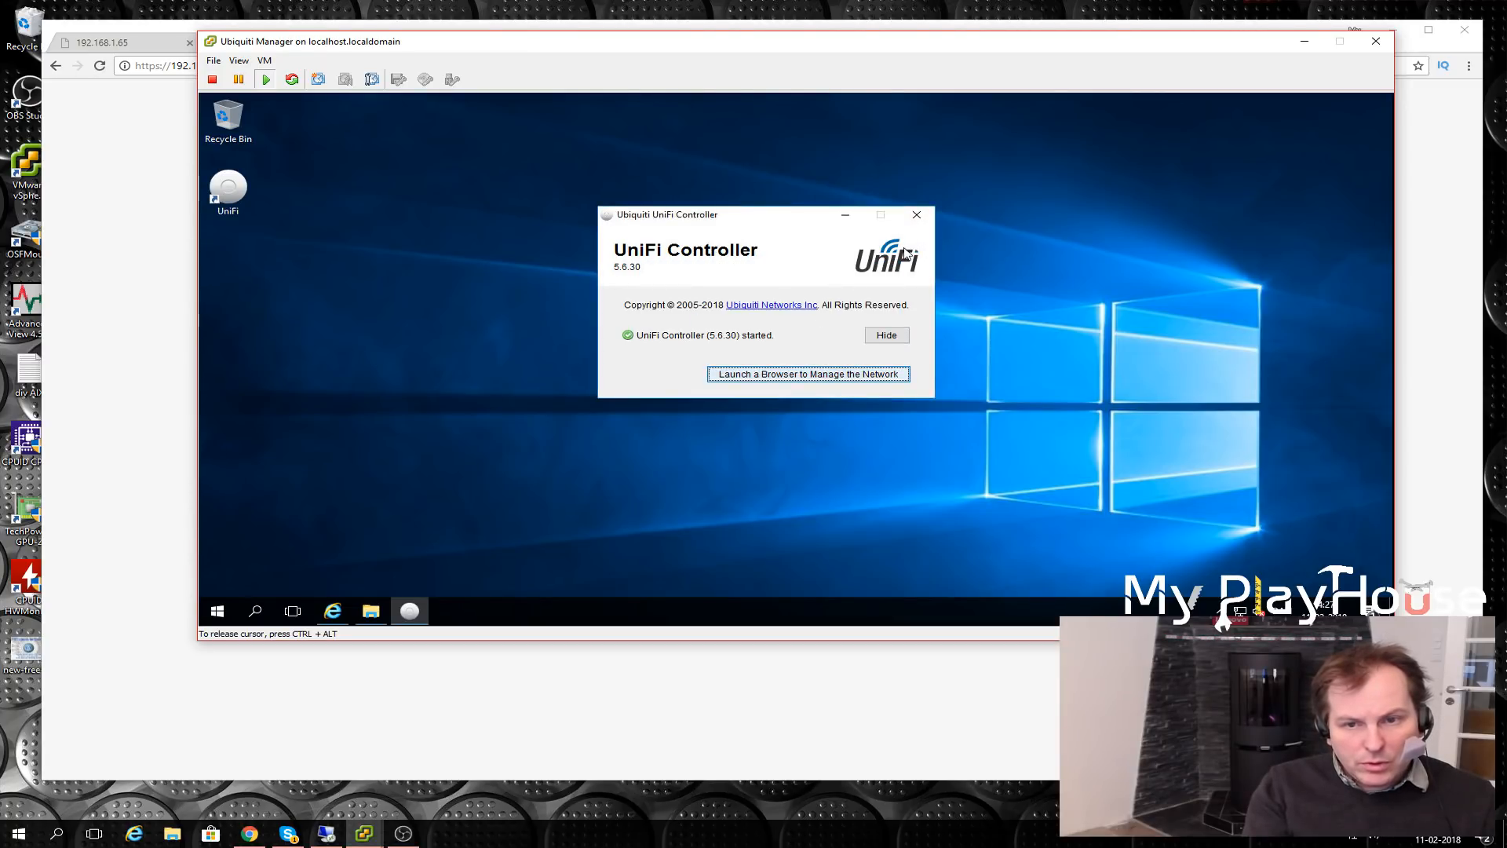
pyautogui.click(846, 215)
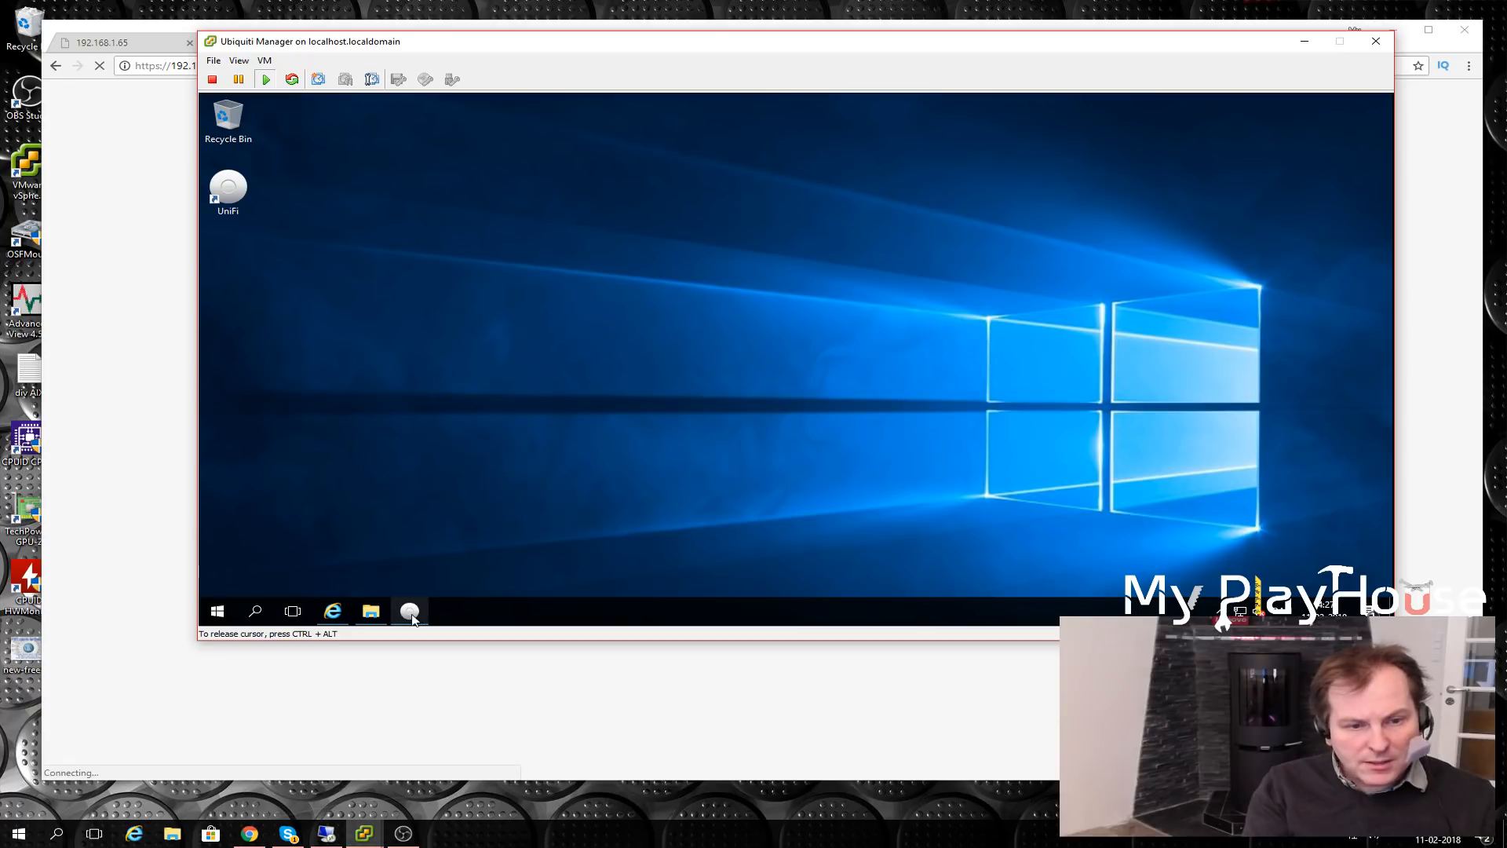
pyautogui.click(218, 611)
pyautogui.click(645, 308)
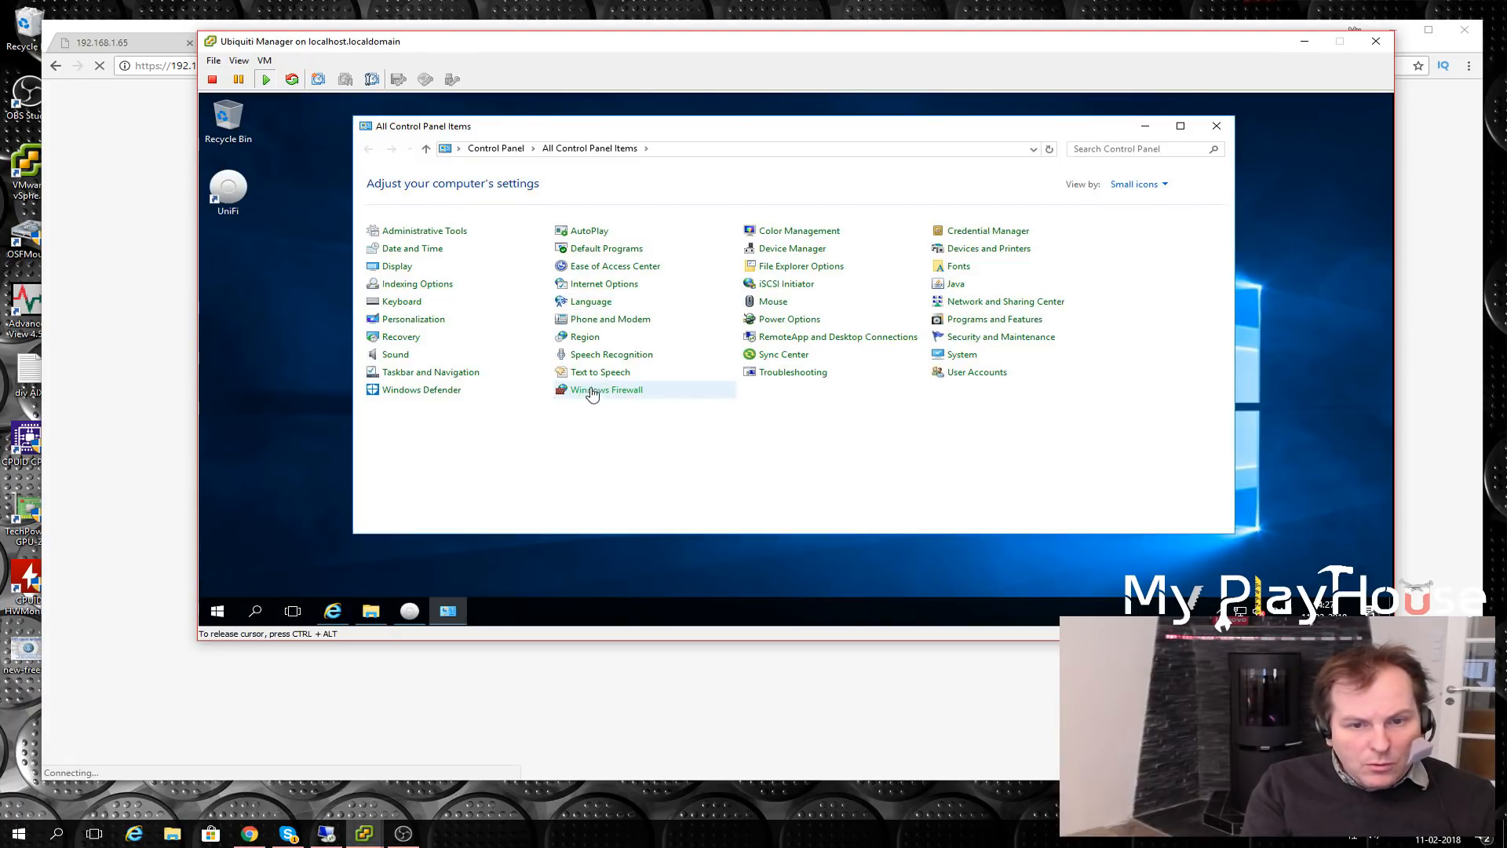
pyautogui.click(588, 392)
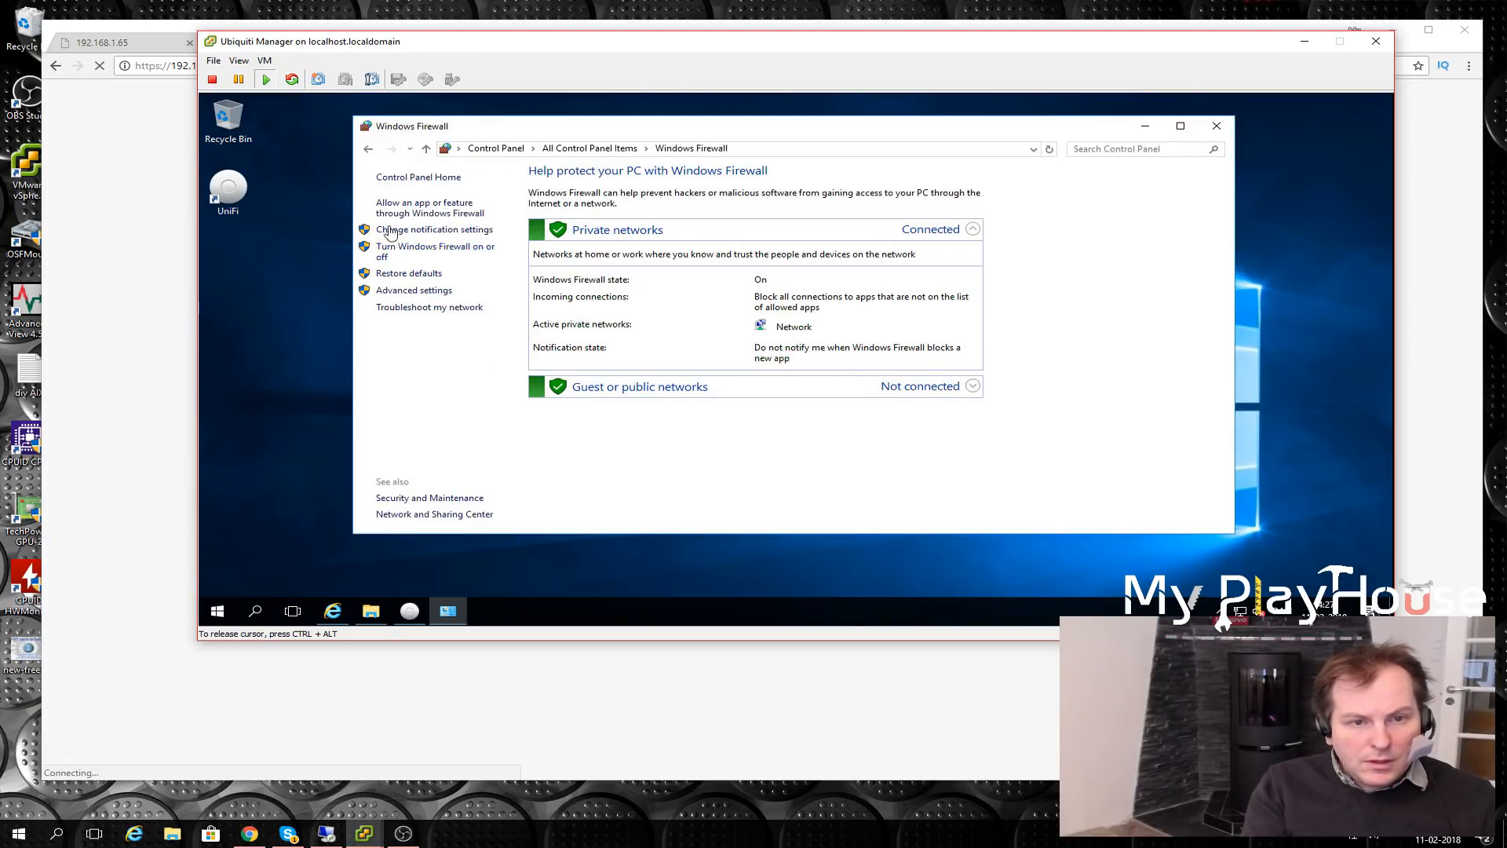
pyautogui.click(393, 293)
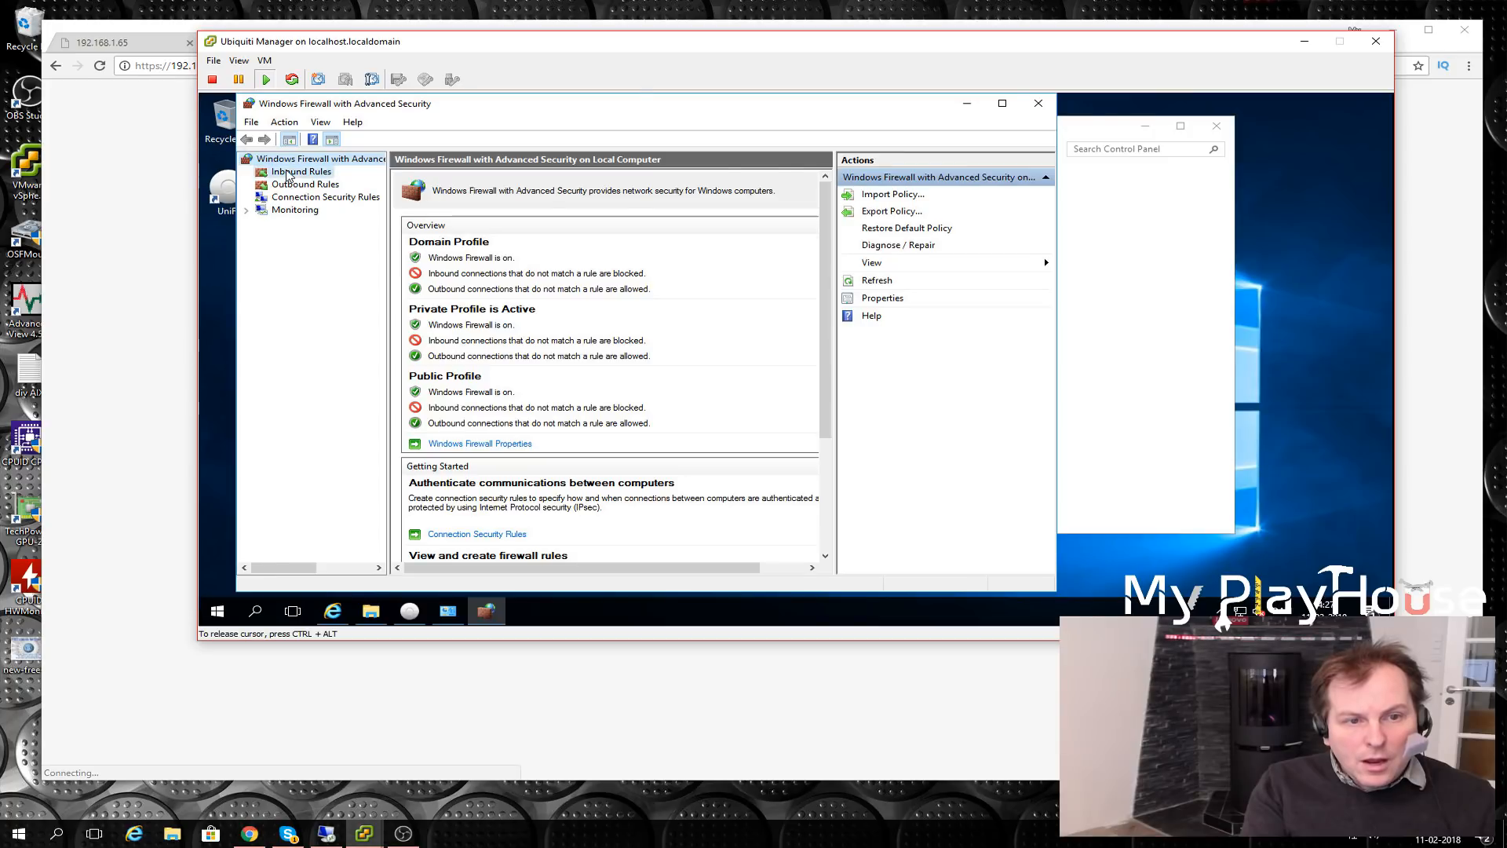
pyautogui.click(287, 174)
# - Create inbound rule '8443 Ubiquiti Manager' allowing TCP port 8443 on all profiles
pyautogui.click(872, 196)
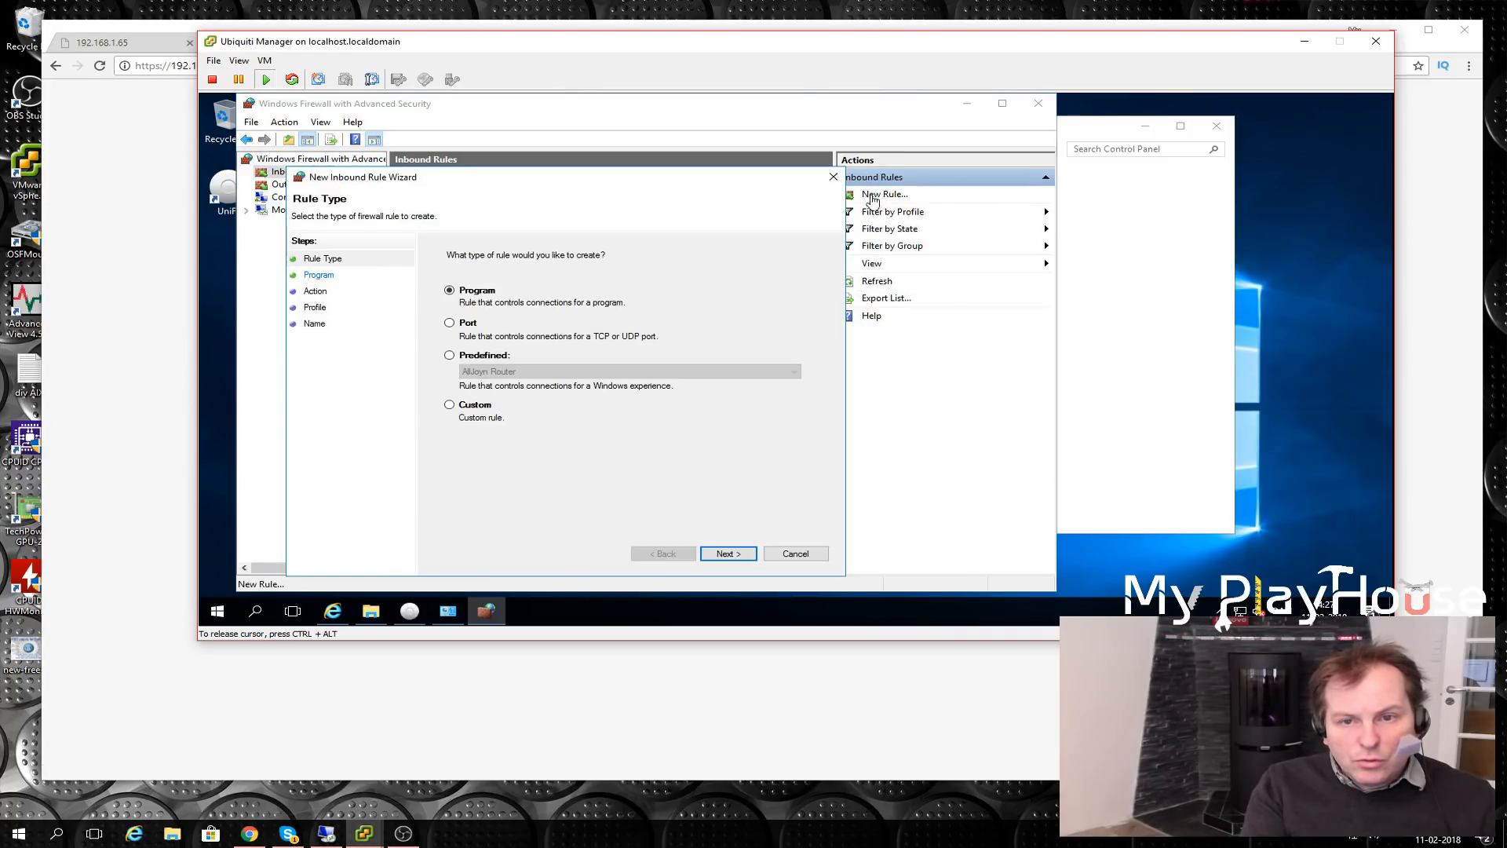
pyautogui.click(450, 322)
pyautogui.click(730, 556)
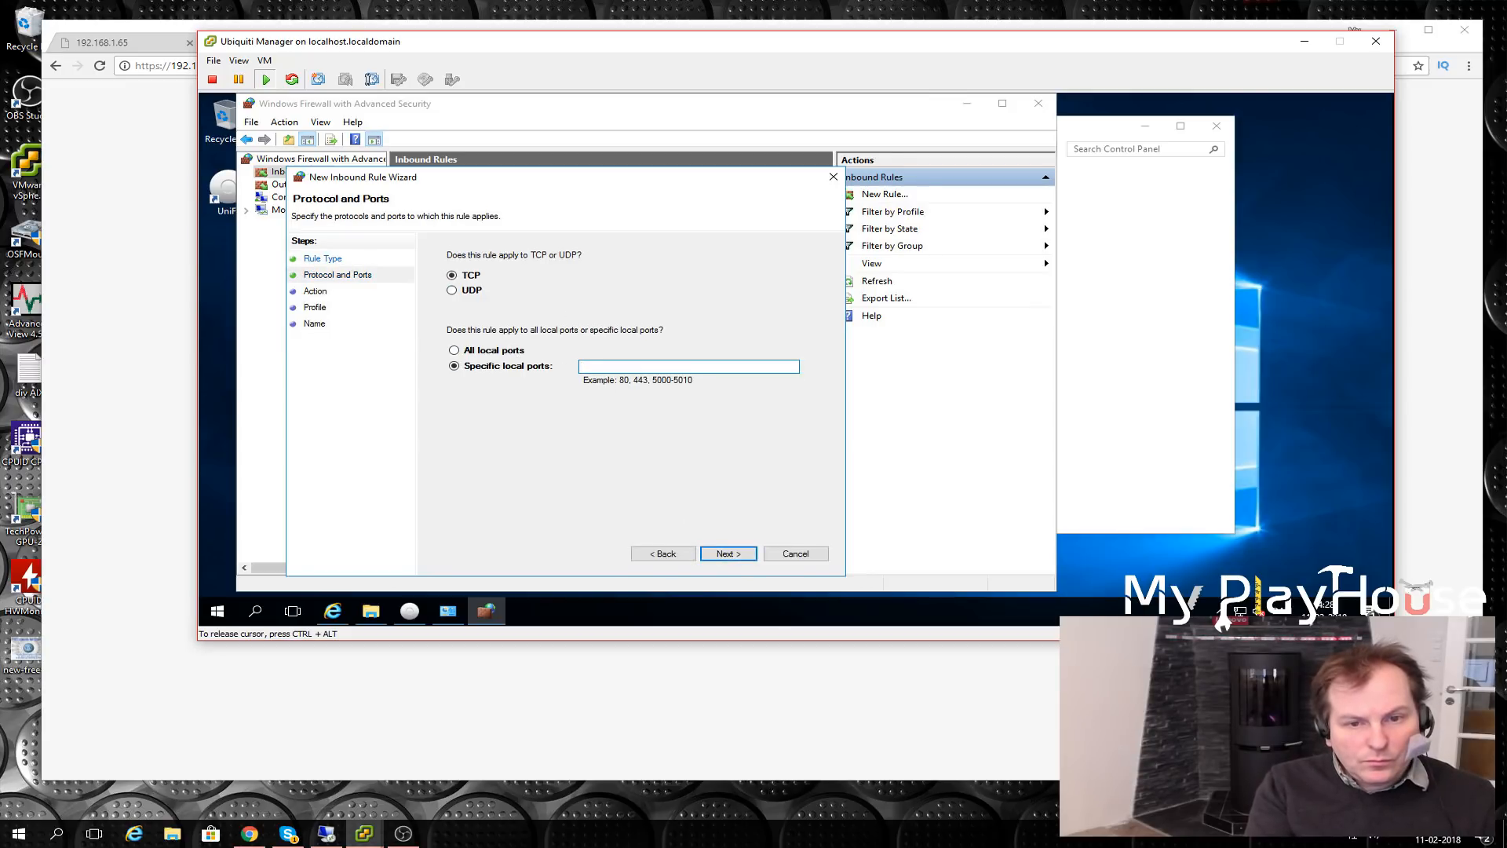
pyautogui.write('8443')
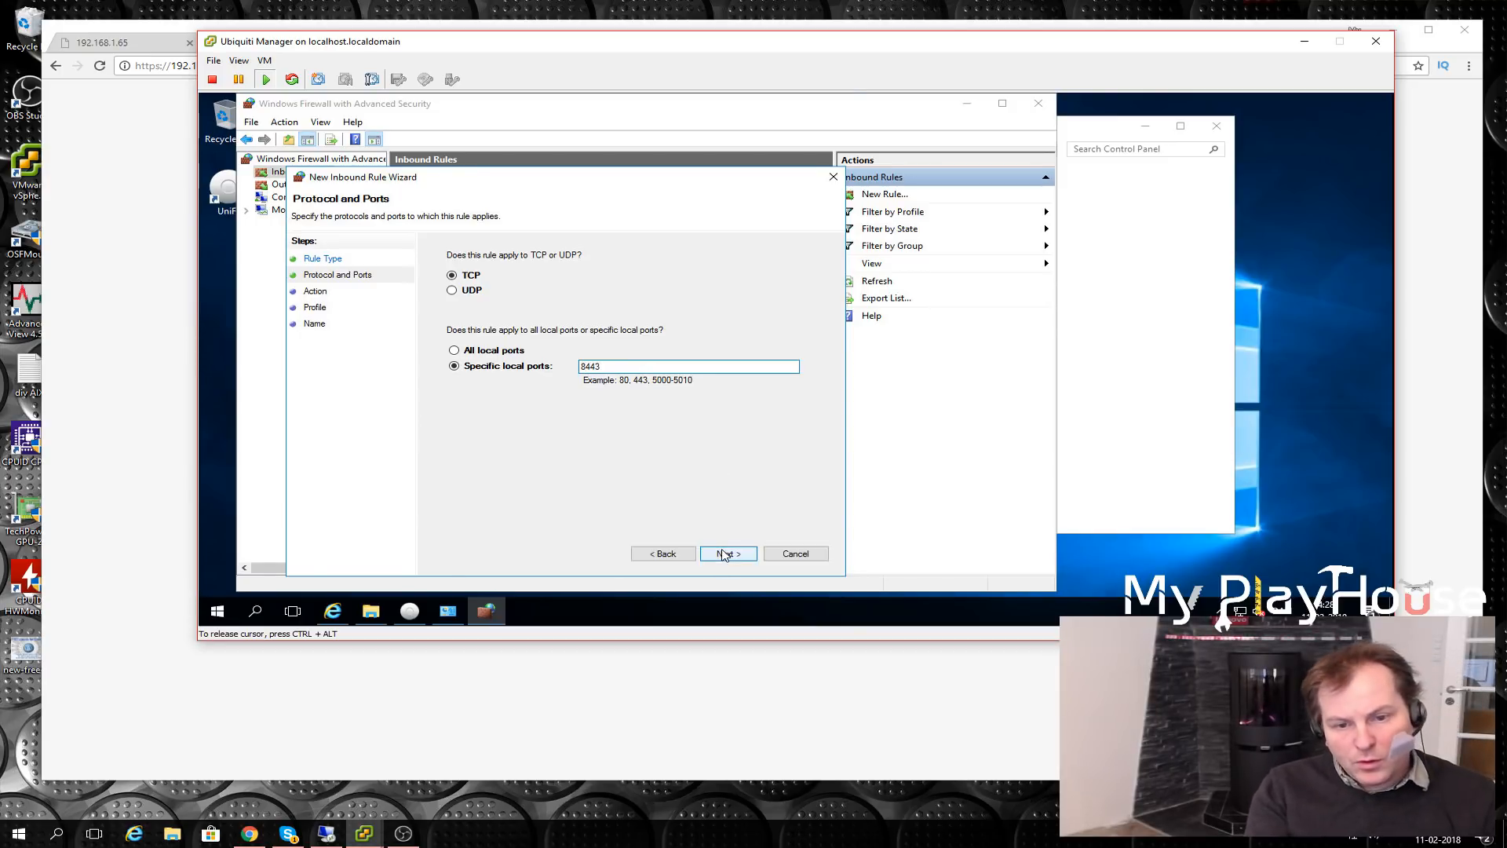
pyautogui.click(727, 553)
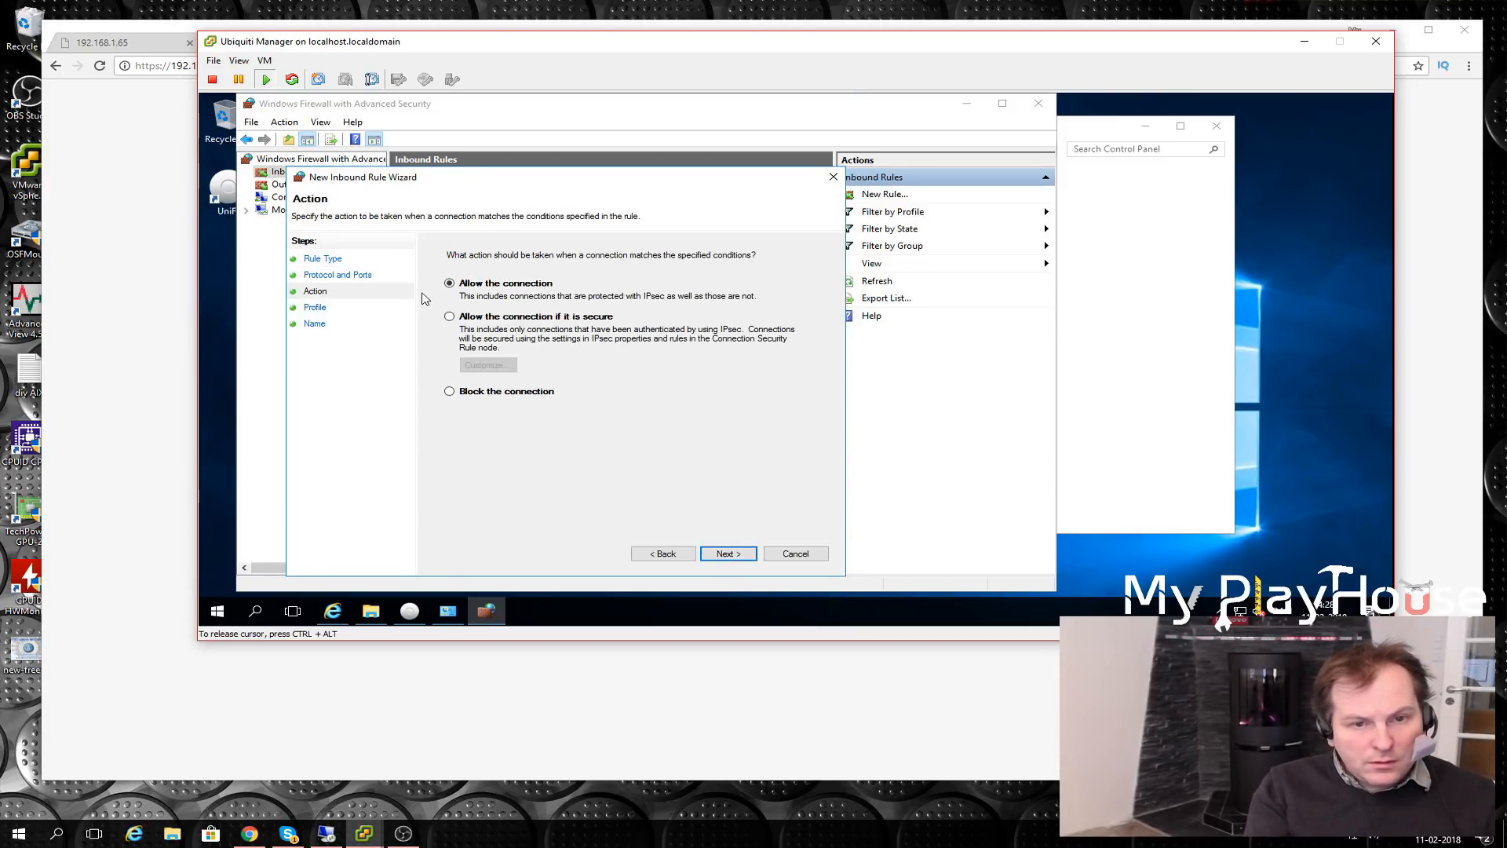
pyautogui.click(728, 553)
pyautogui.click(741, 555)
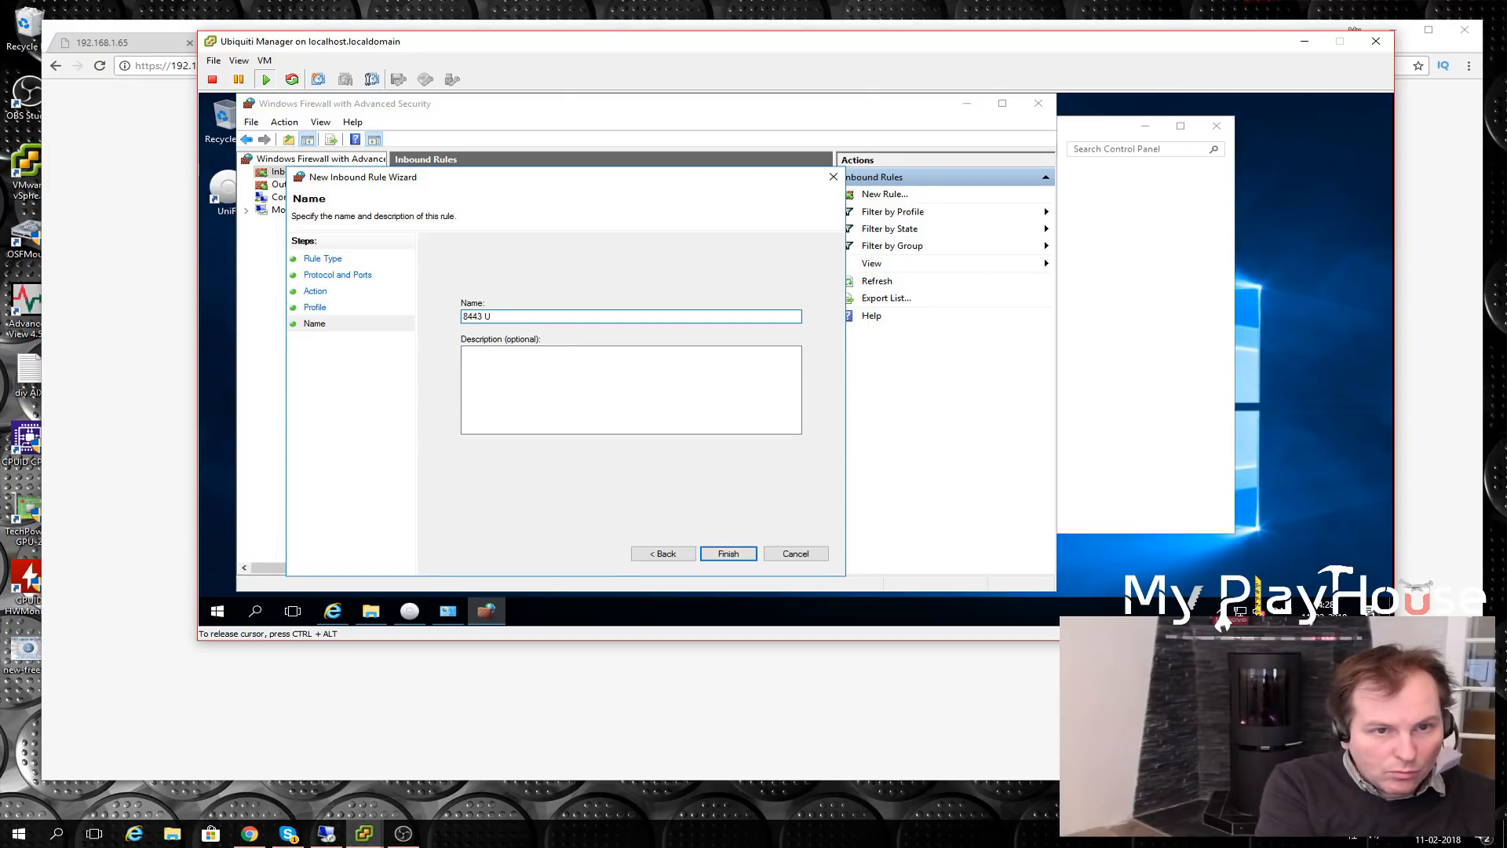
pyautogui.write('8443 Ubiquiti Manager')
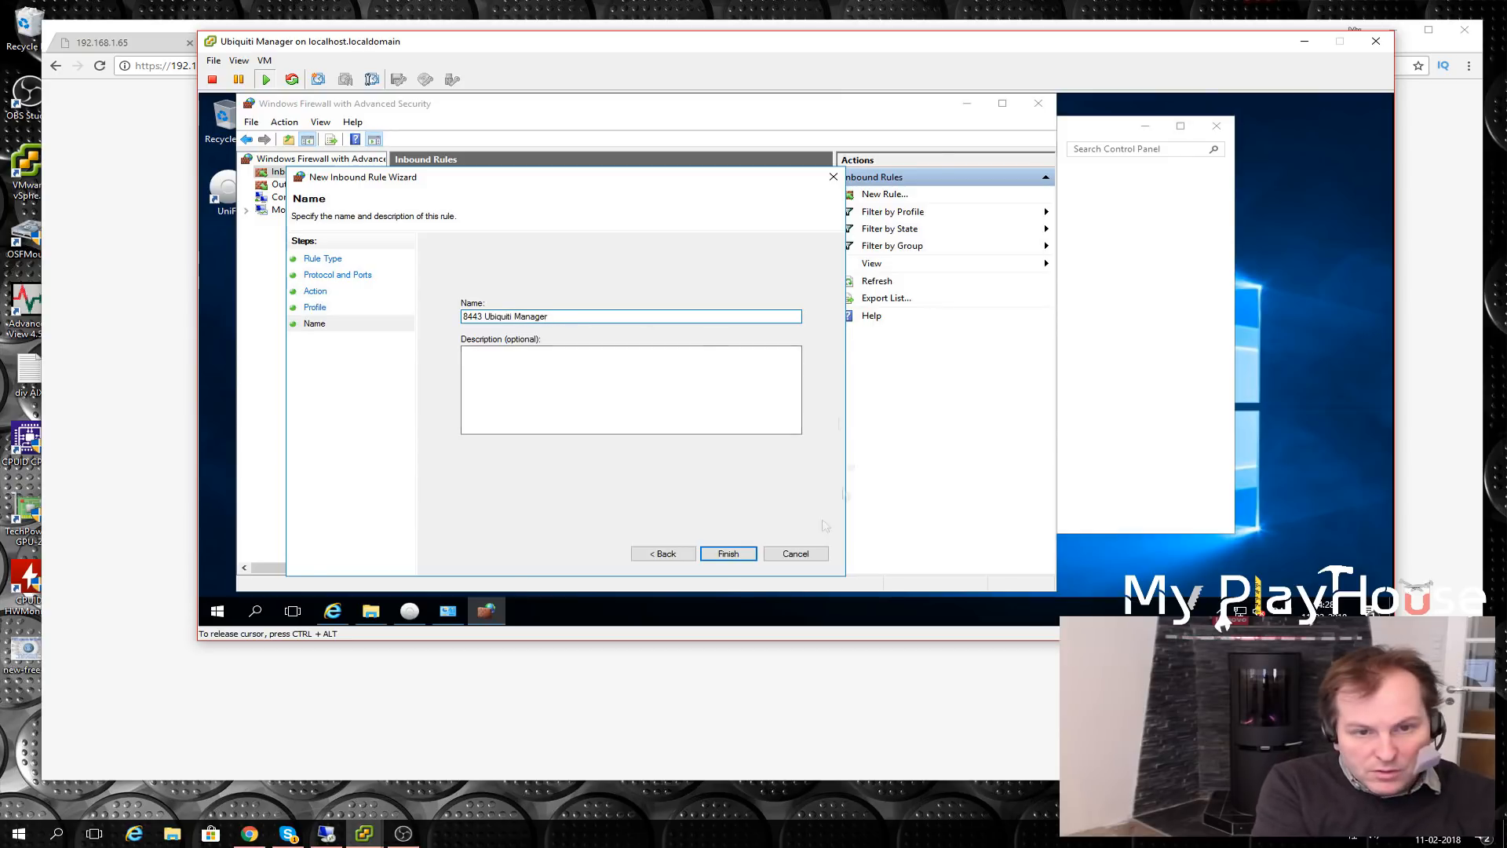
pyautogui.click(725, 555)
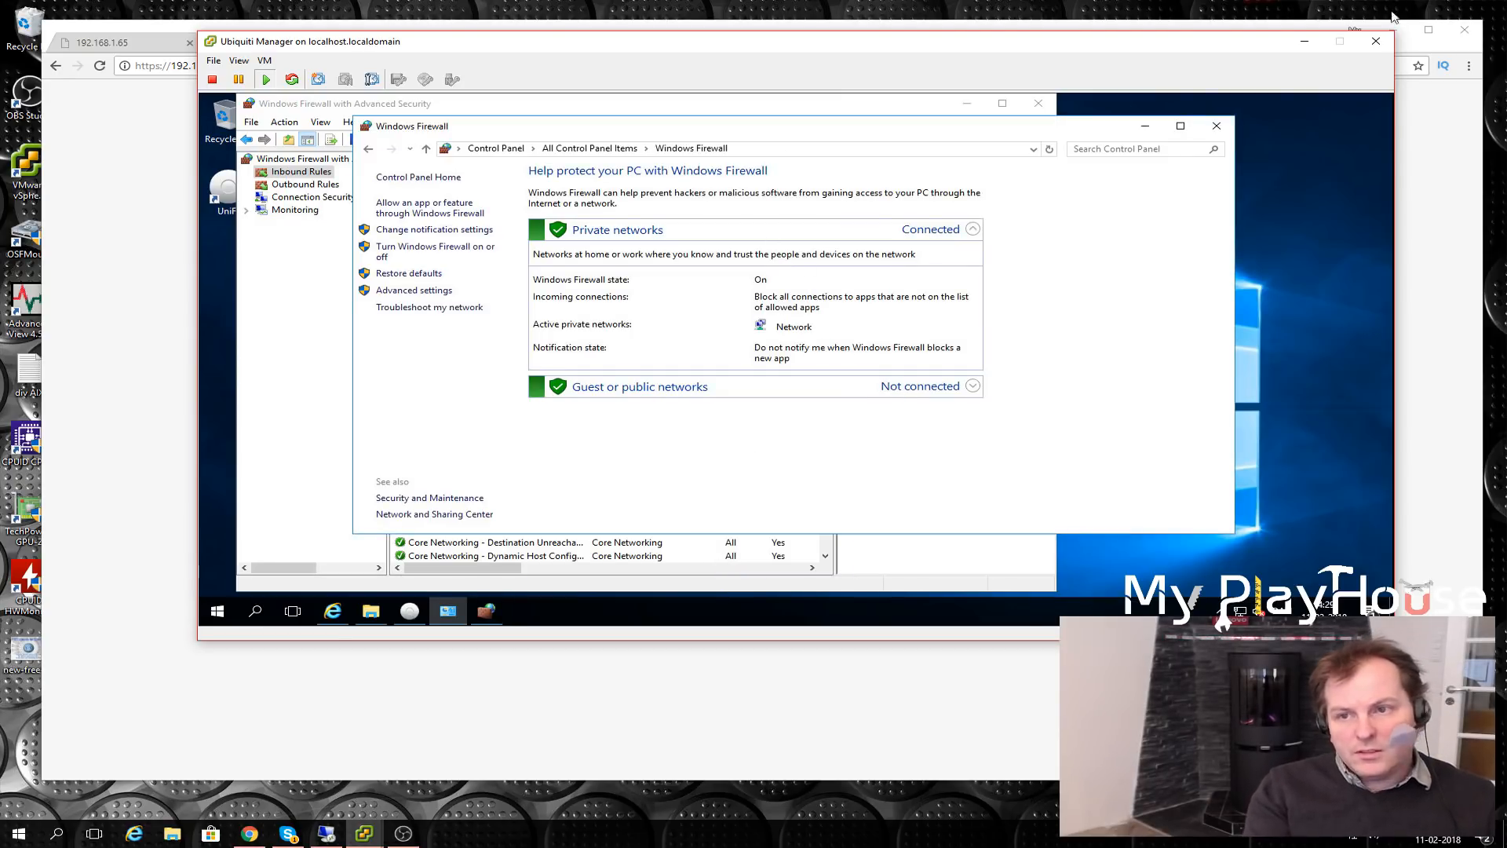
pyautogui.click(1169, 23)
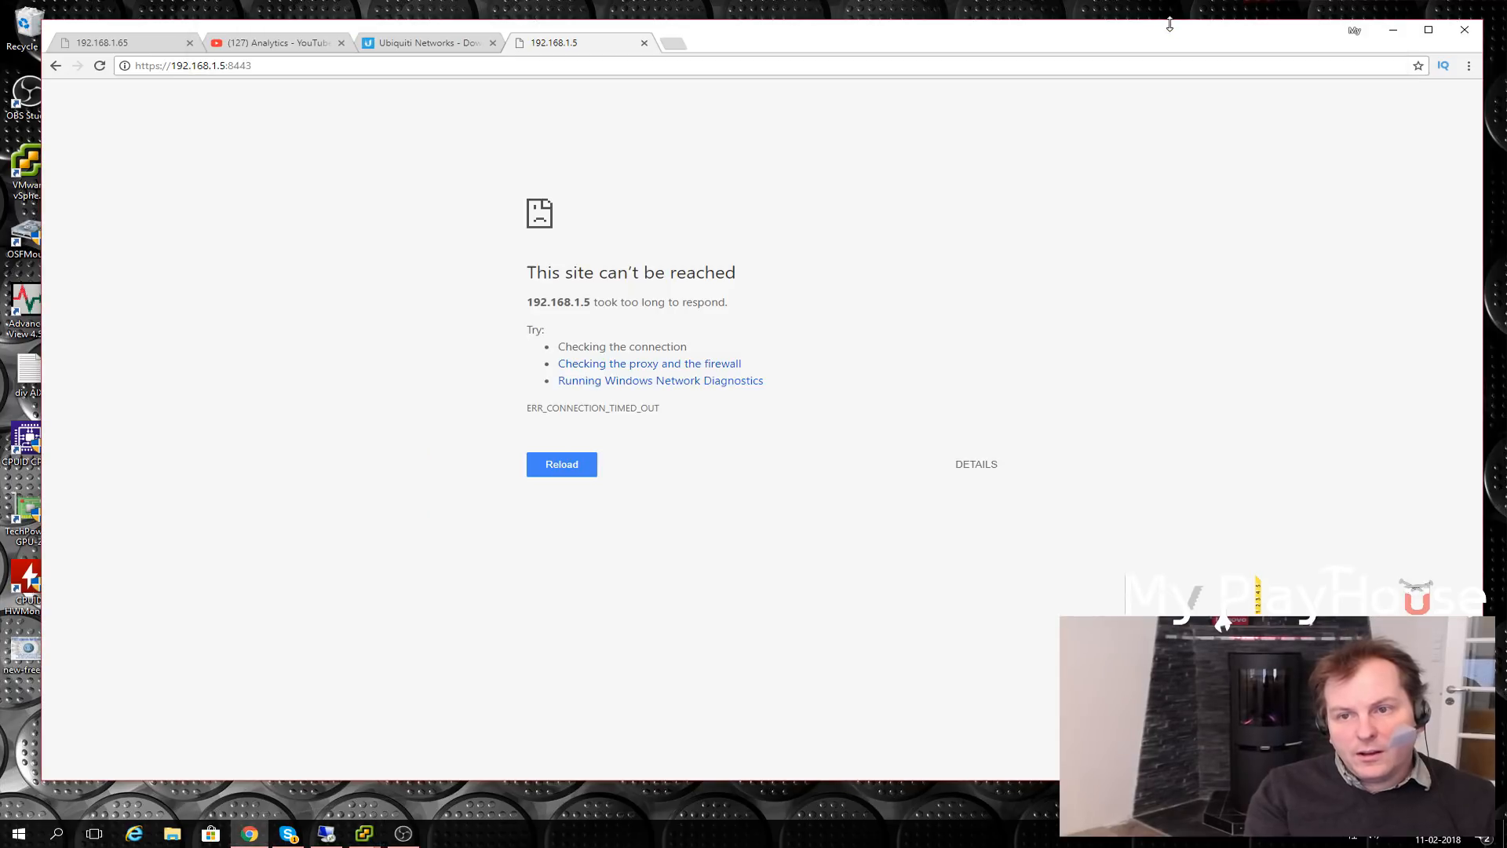
pyautogui.click(561, 465)
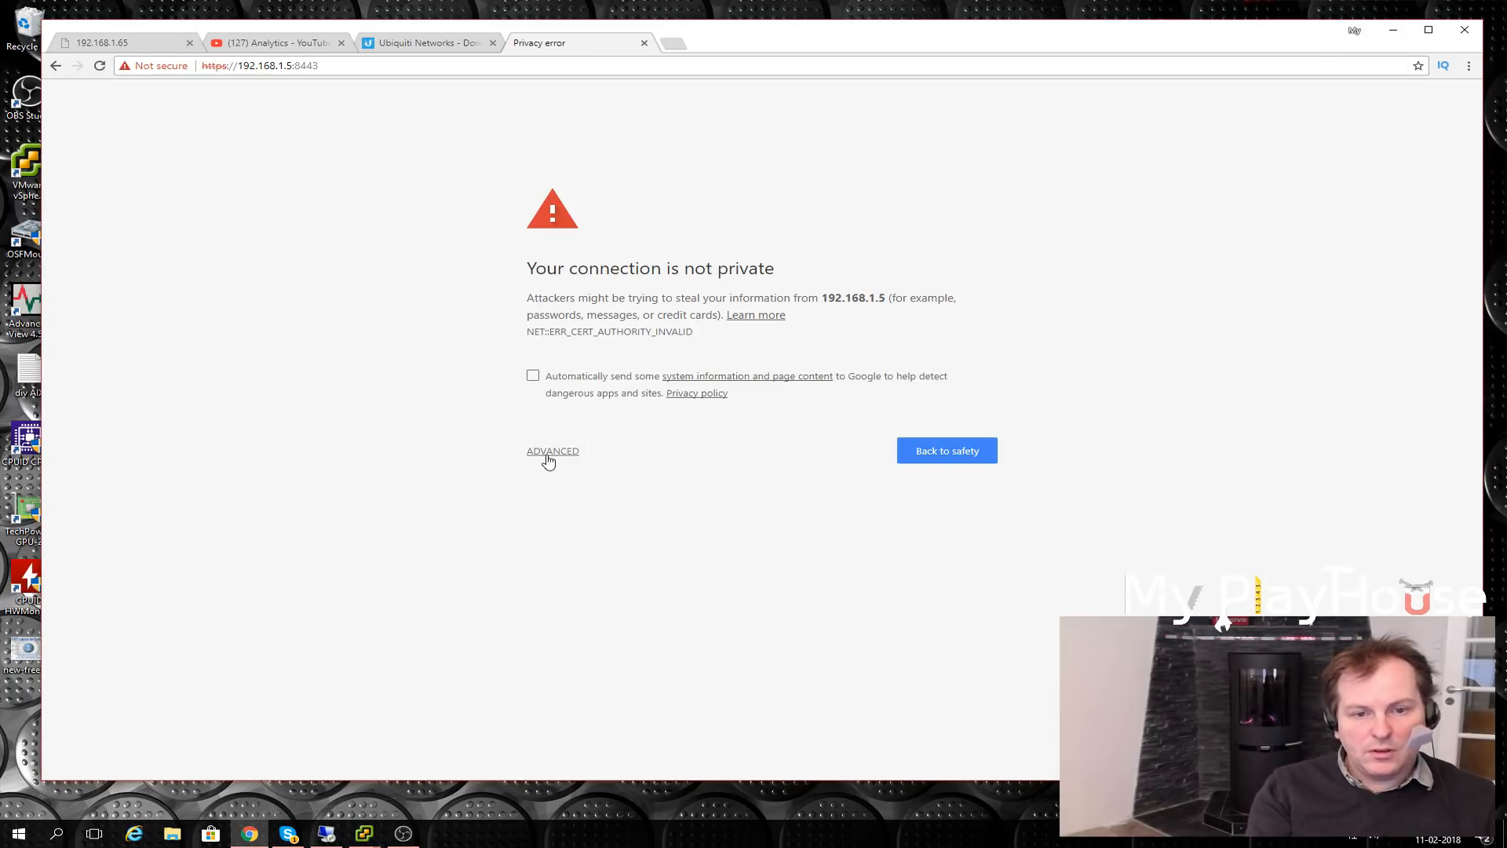
pyautogui.click(550, 451)
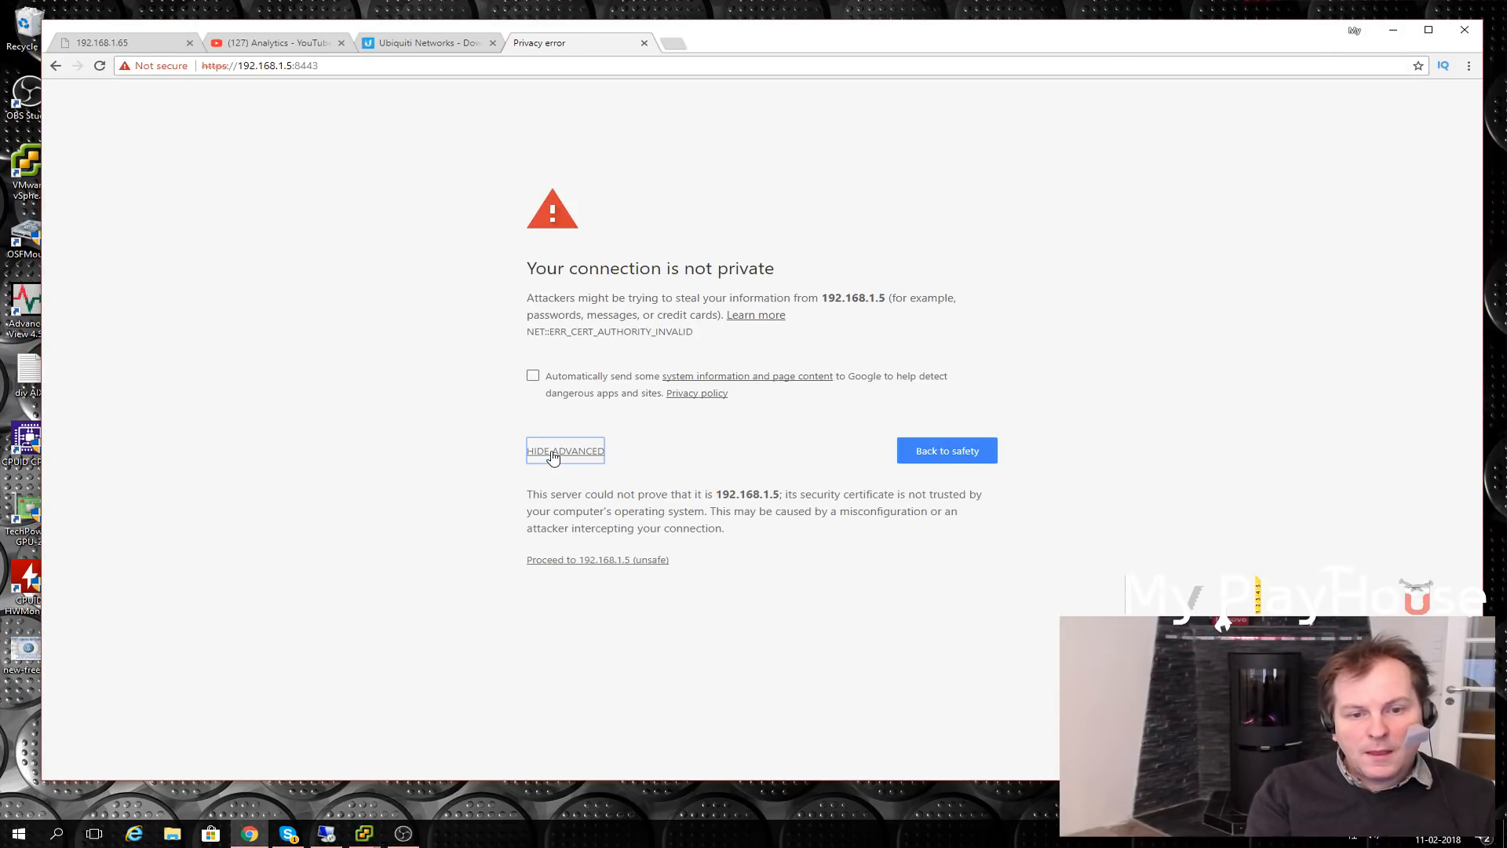
pyautogui.click(601, 561)
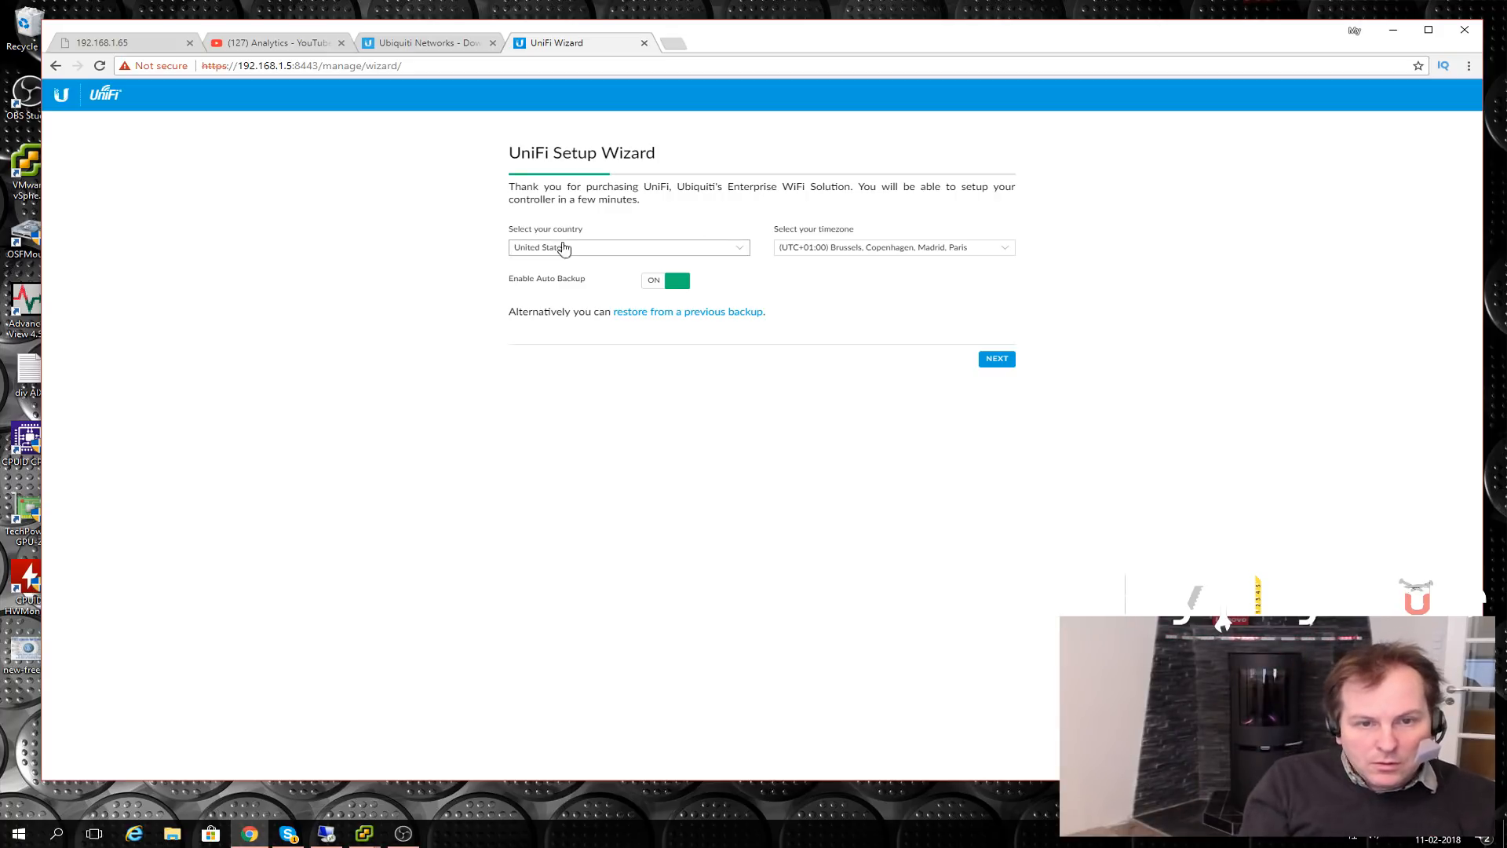
# - Pick Denmark from the country list and advance to the Configure devices step
pyautogui.click(741, 251)
pyautogui.scroll(-5, 743, 295)
pyautogui.moveTo(742, 292); pyautogui.dragTo(727, 323)
pyautogui.click(524, 306)
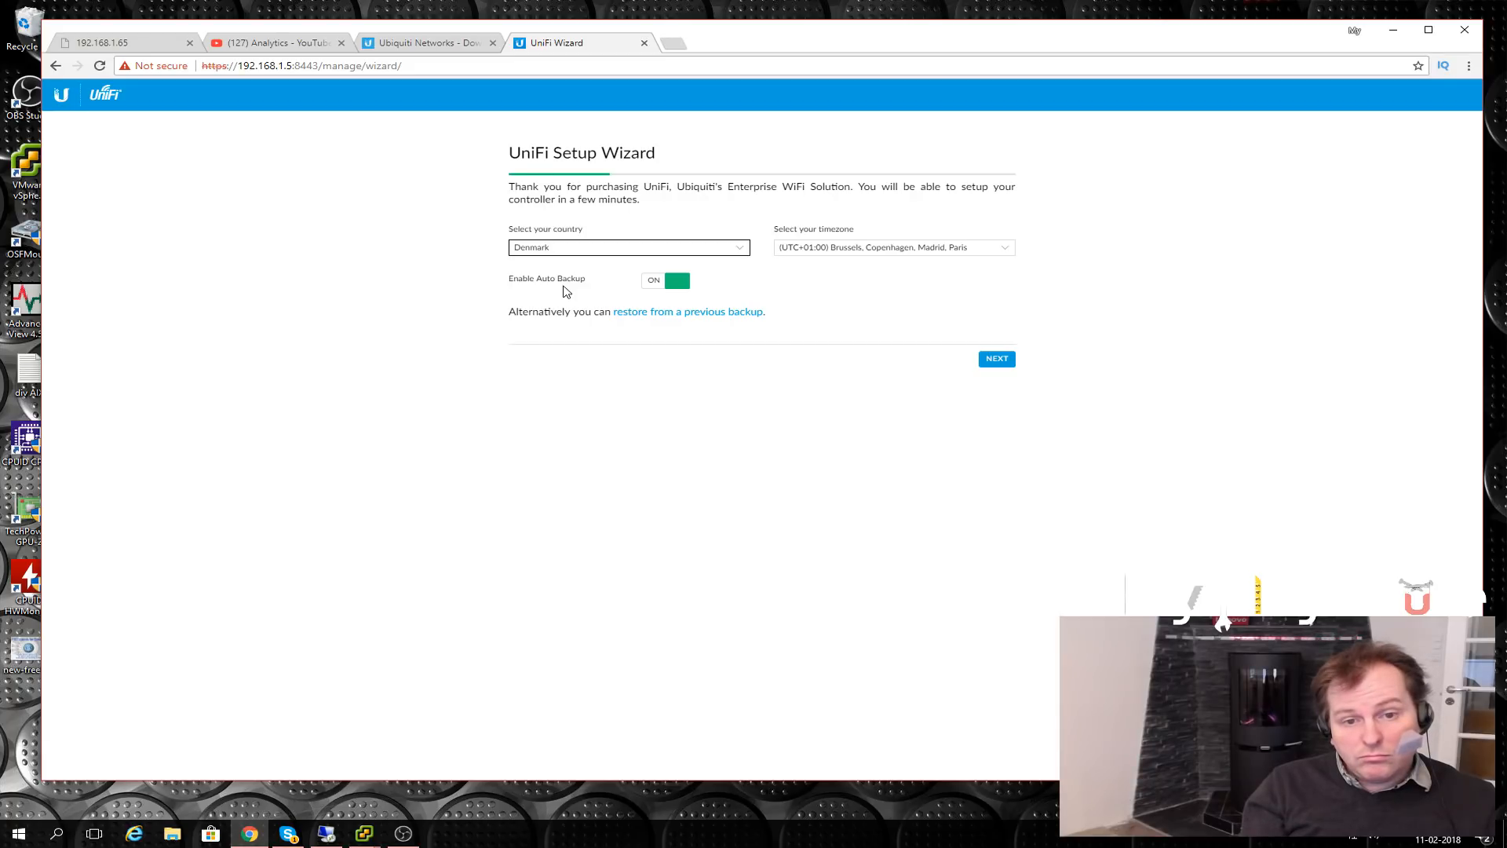
pyautogui.click(997, 360)
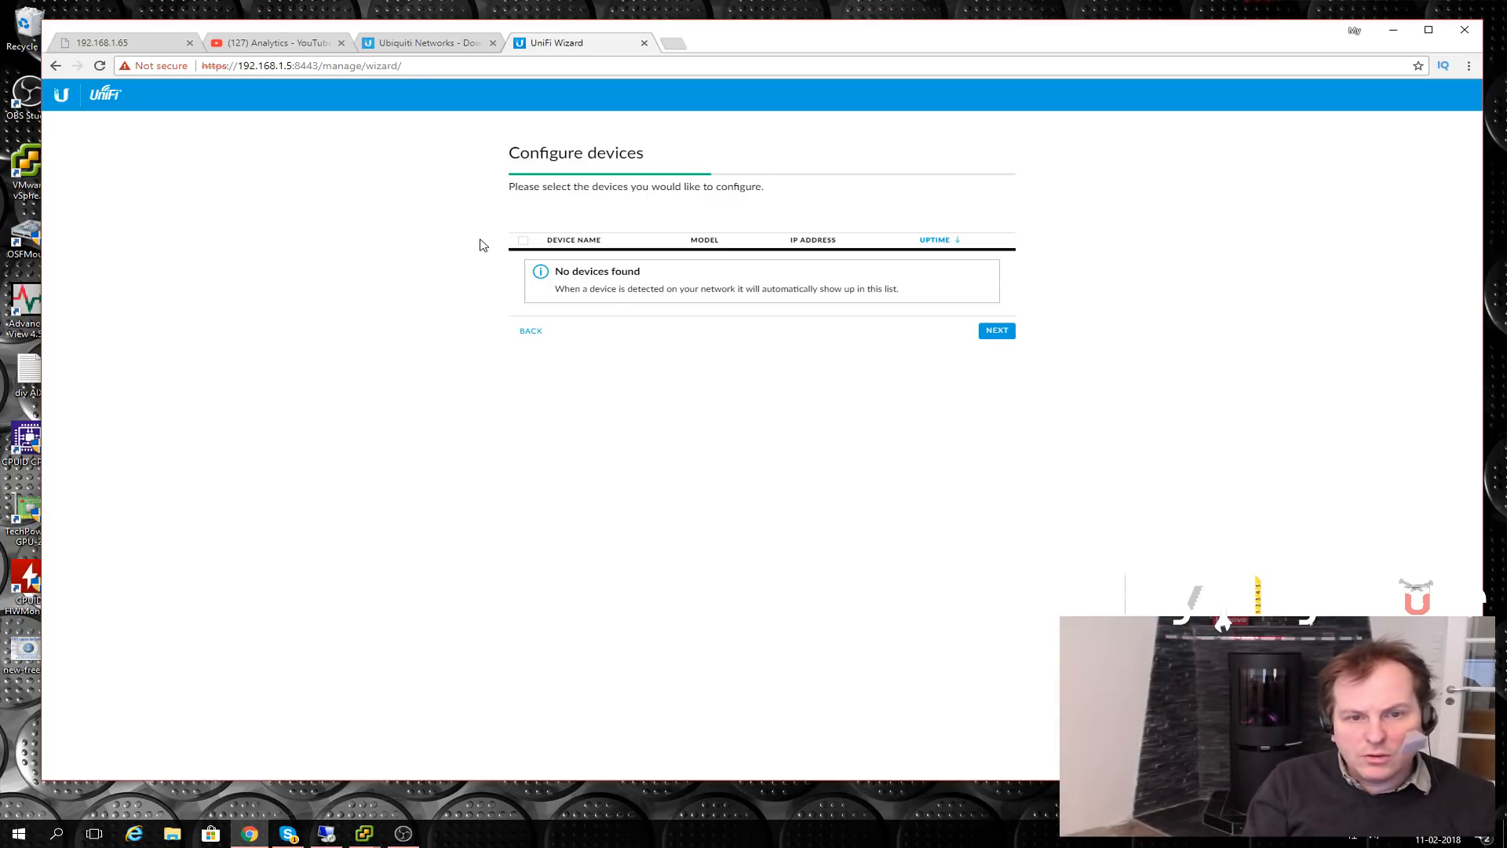
# - Skip WiFi setup, enter admin as administrator name with e-mail and password, and finish the wizard
pyautogui.click(997, 330)
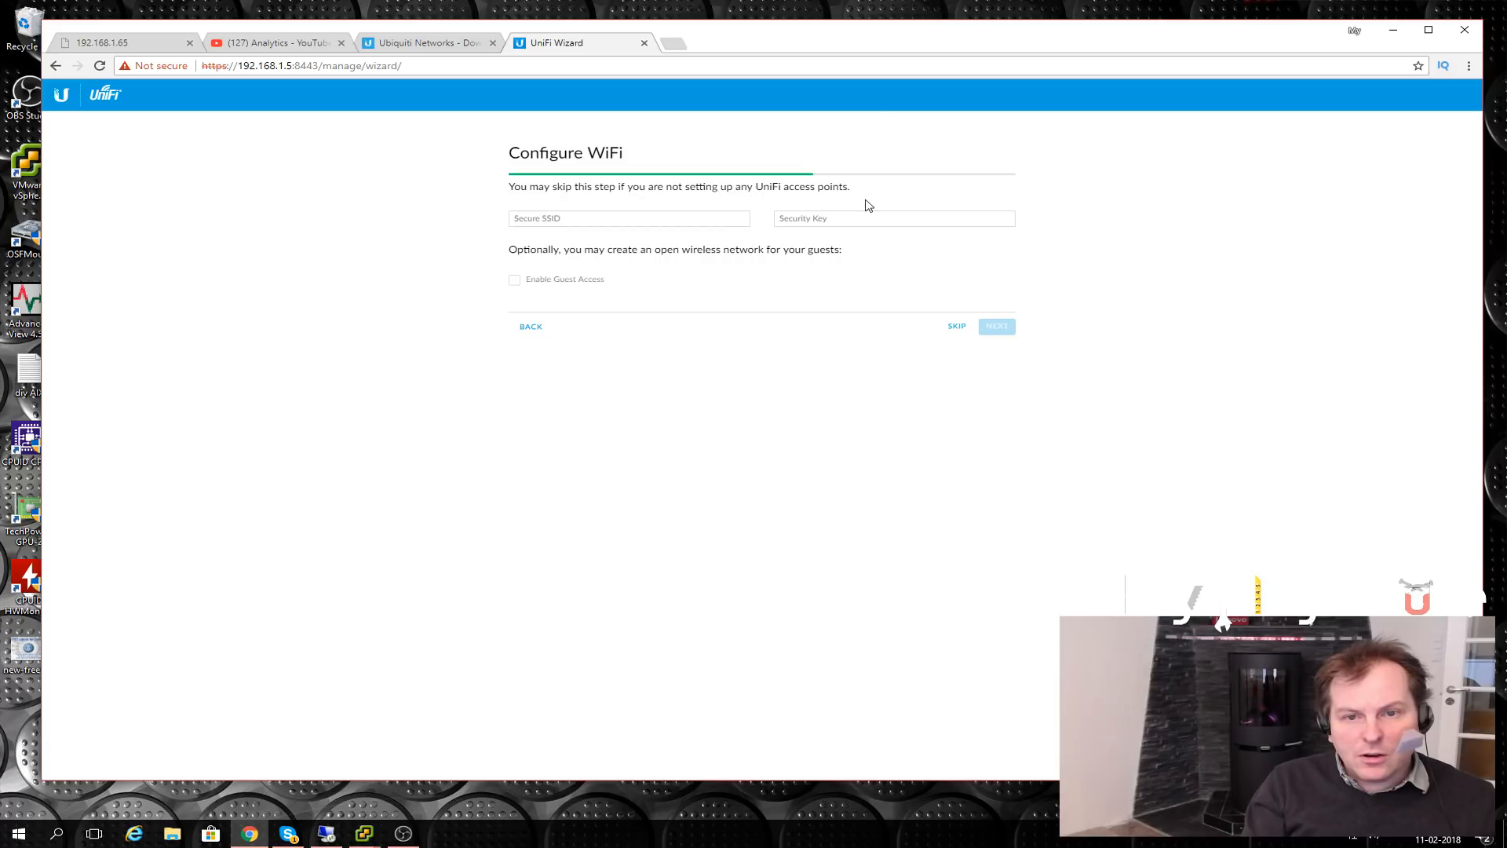
pyautogui.click(958, 327)
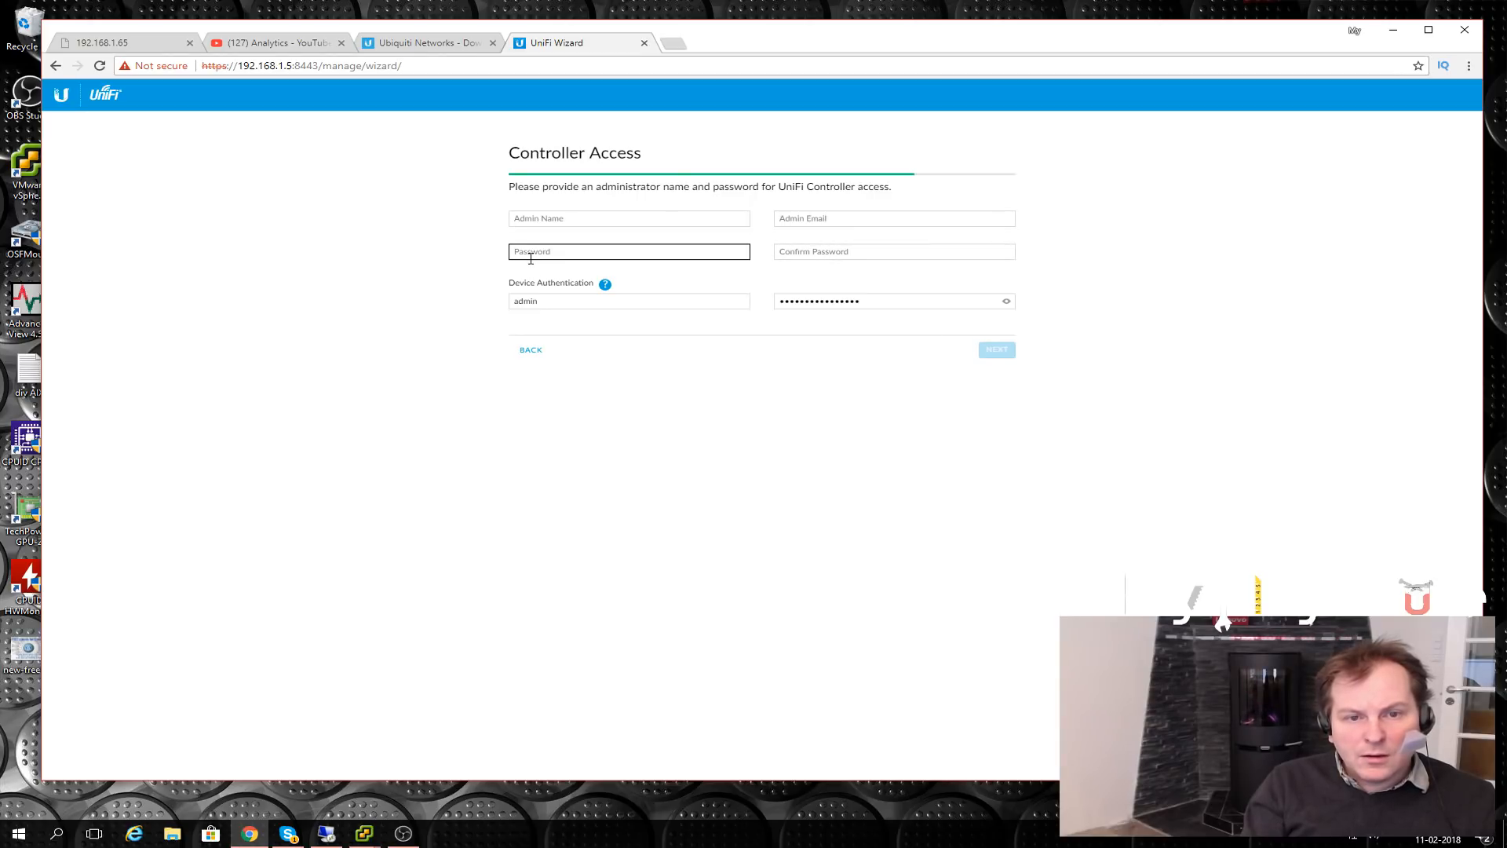
pyautogui.click(571, 220)
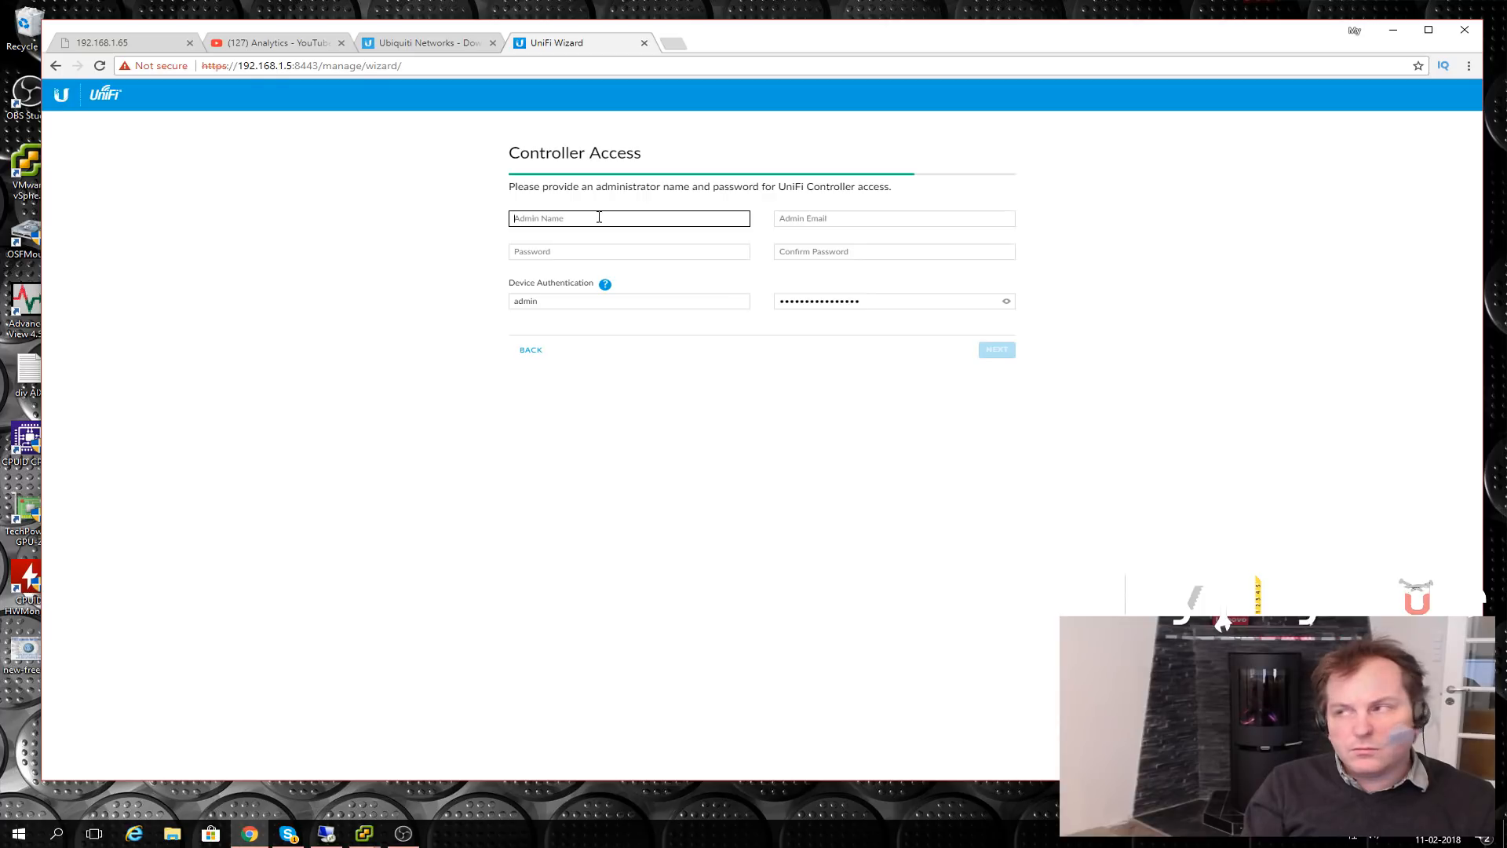
pyautogui.write('A')
pyautogui.press('BackSpace')
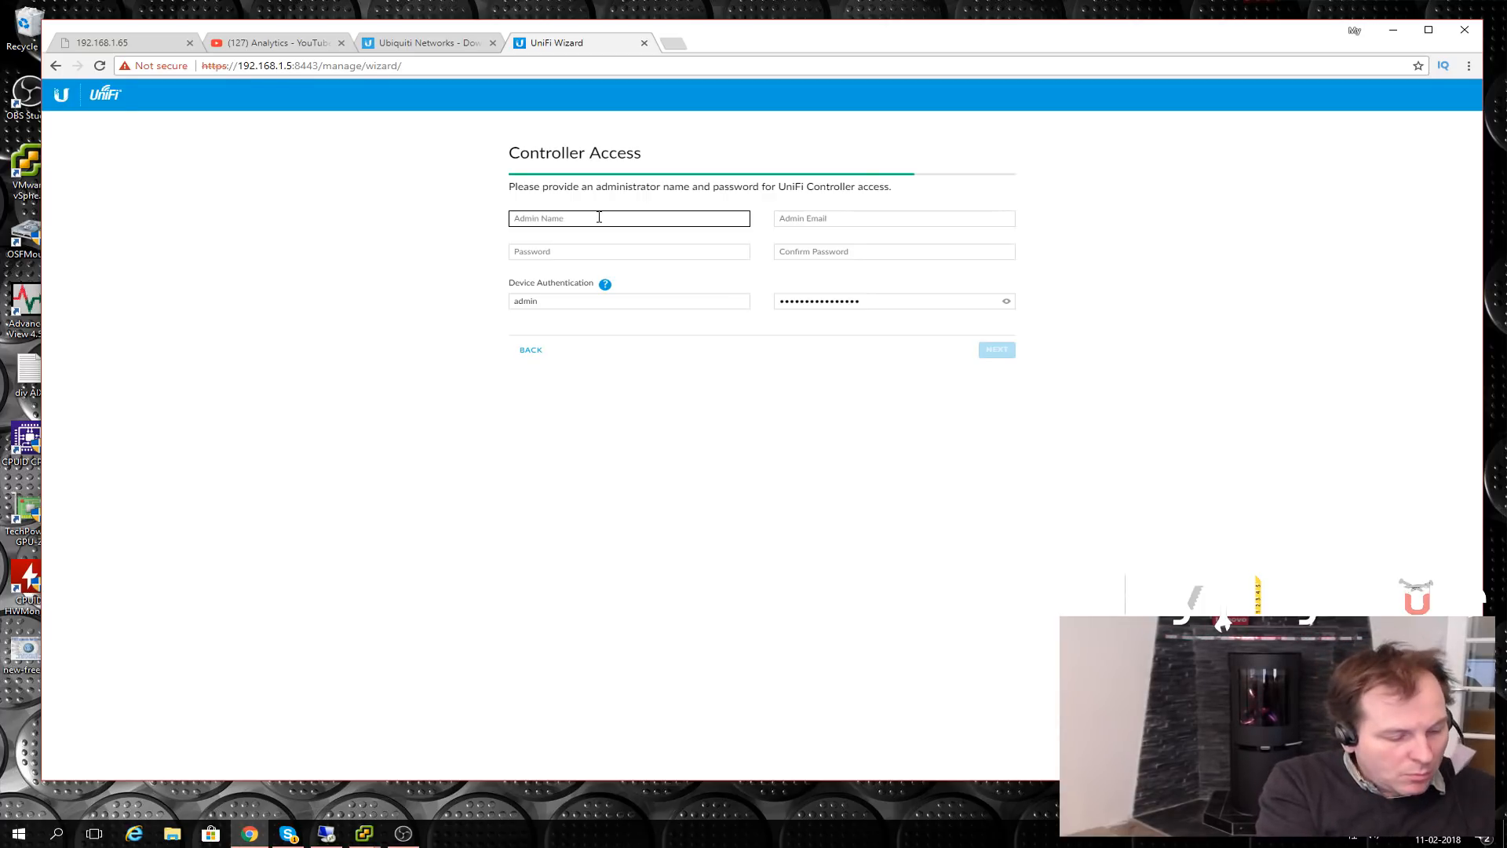
pyautogui.write('admin')
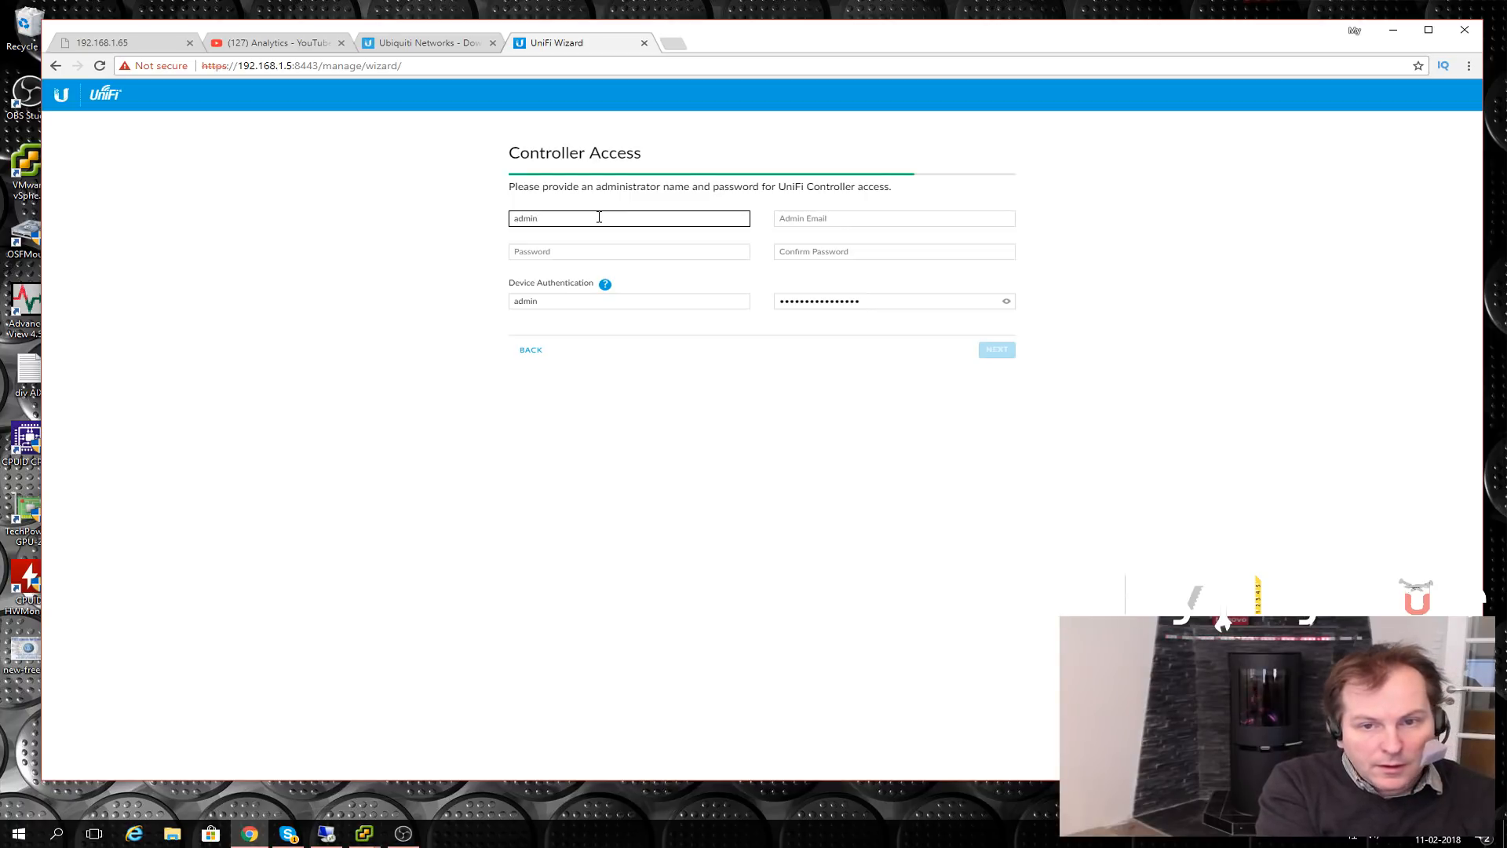
pyautogui.click(787, 225)
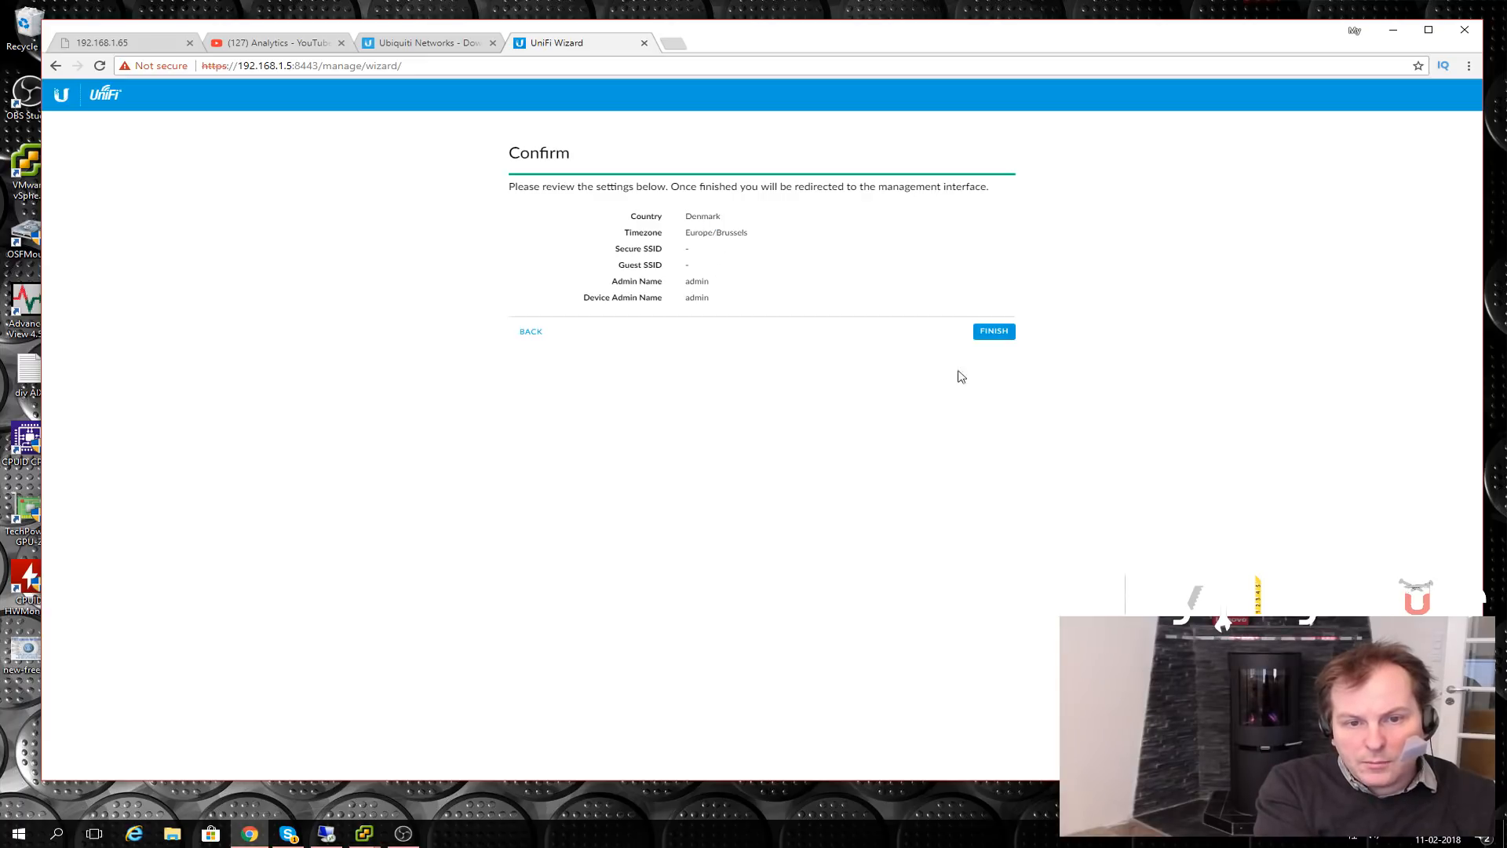
pyautogui.click(990, 337)
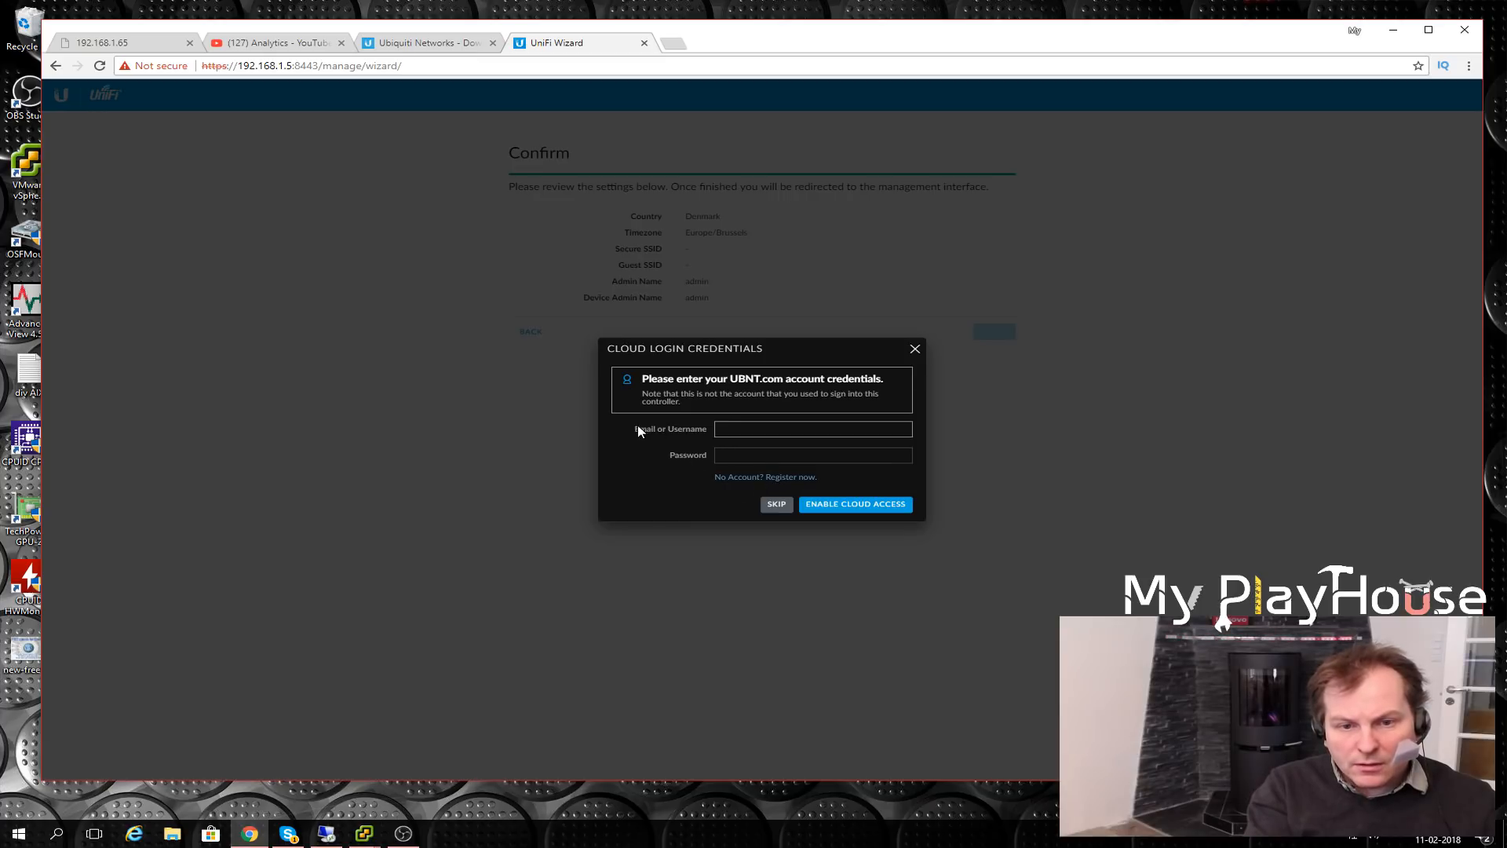
# - Create a new Ubiquiti account via 'Register now', then return to the UniFi Wizard tab
pyautogui.click(781, 479)
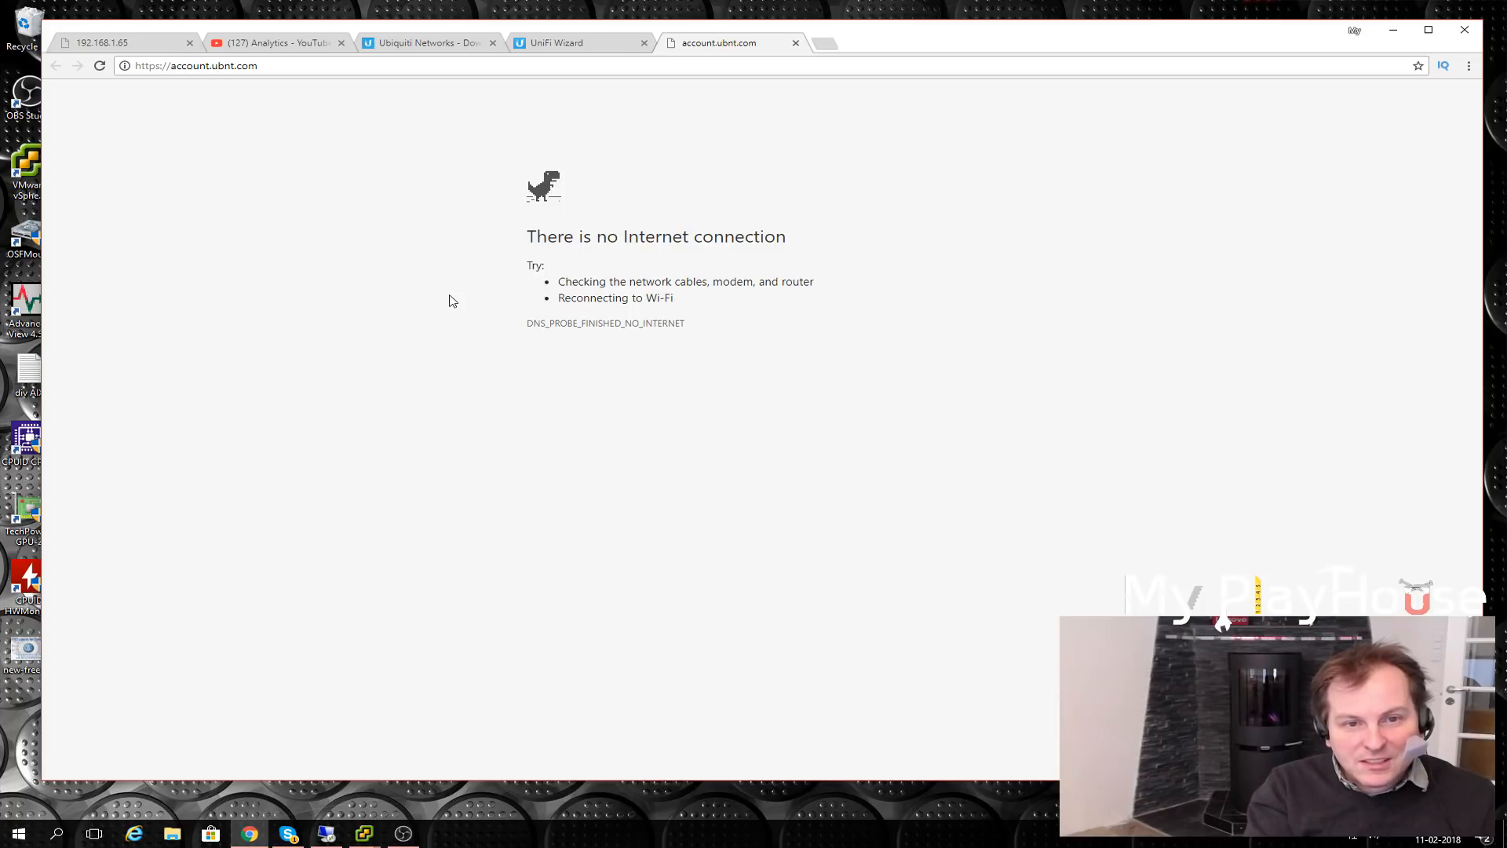
pyautogui.press('space')
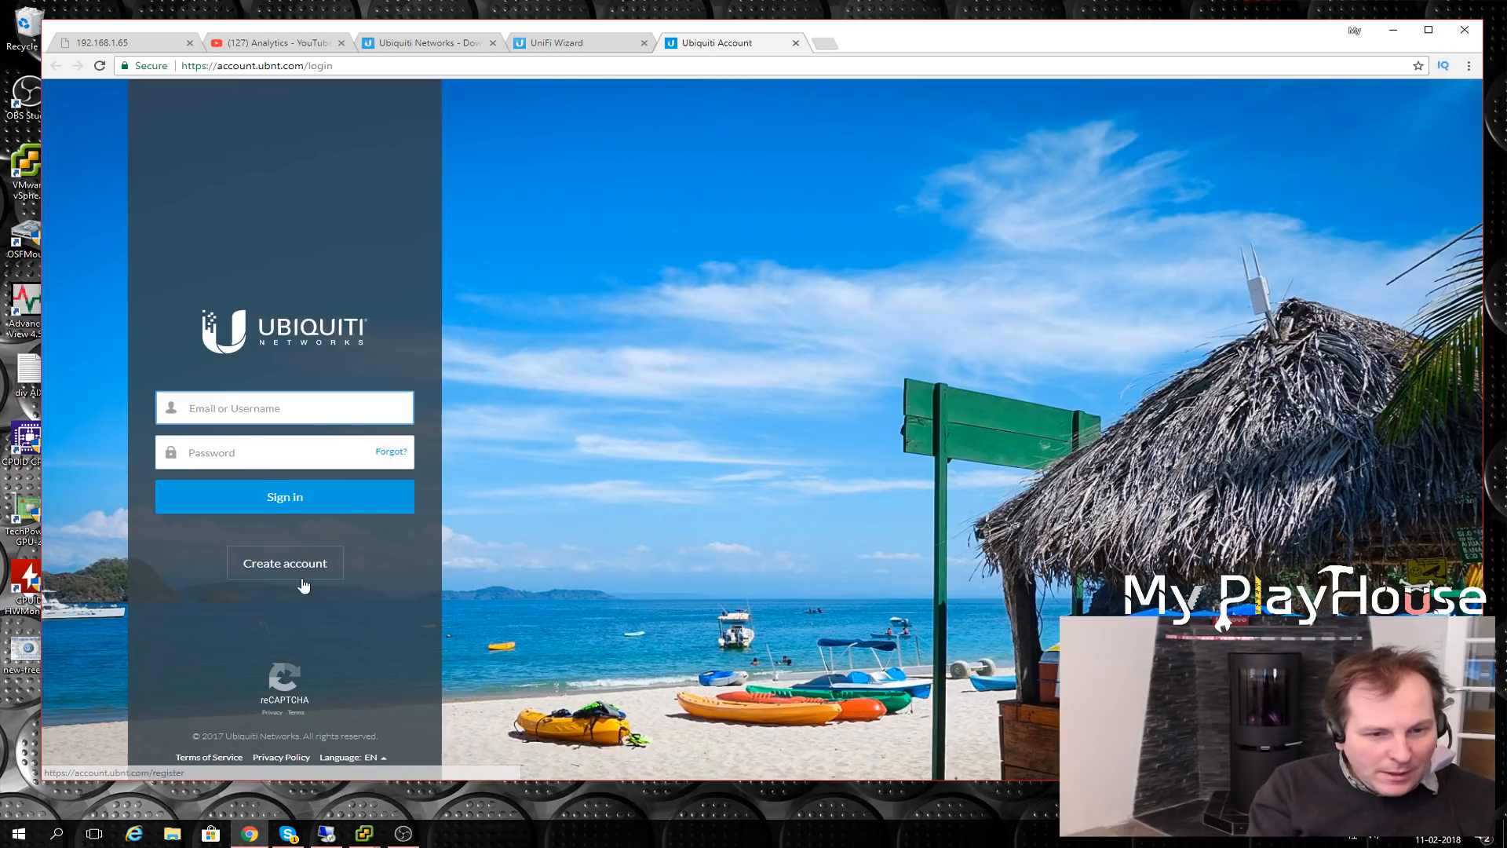
pyautogui.click(270, 565)
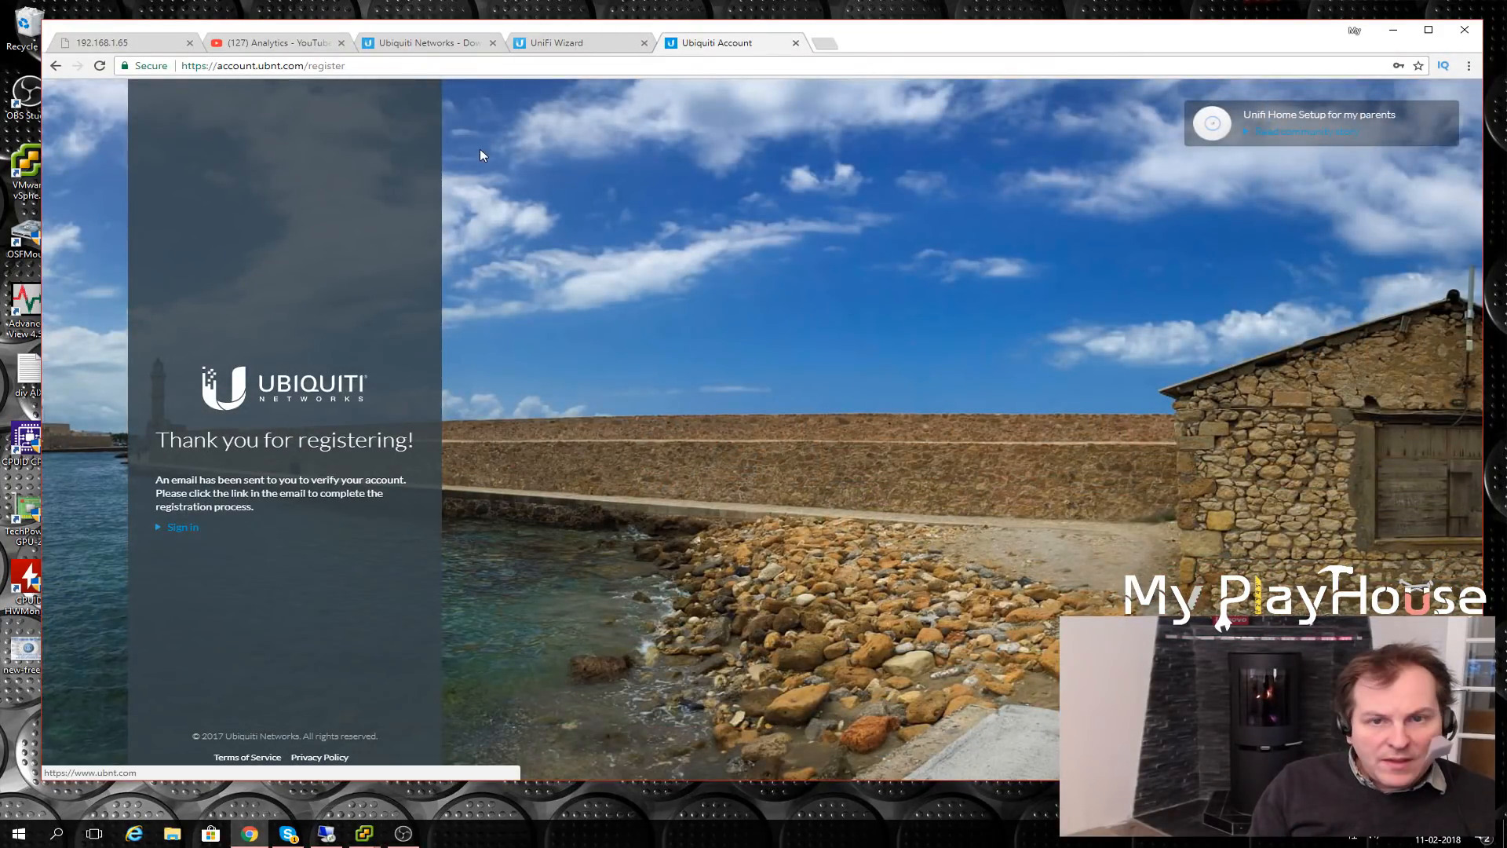
pyautogui.click(571, 44)
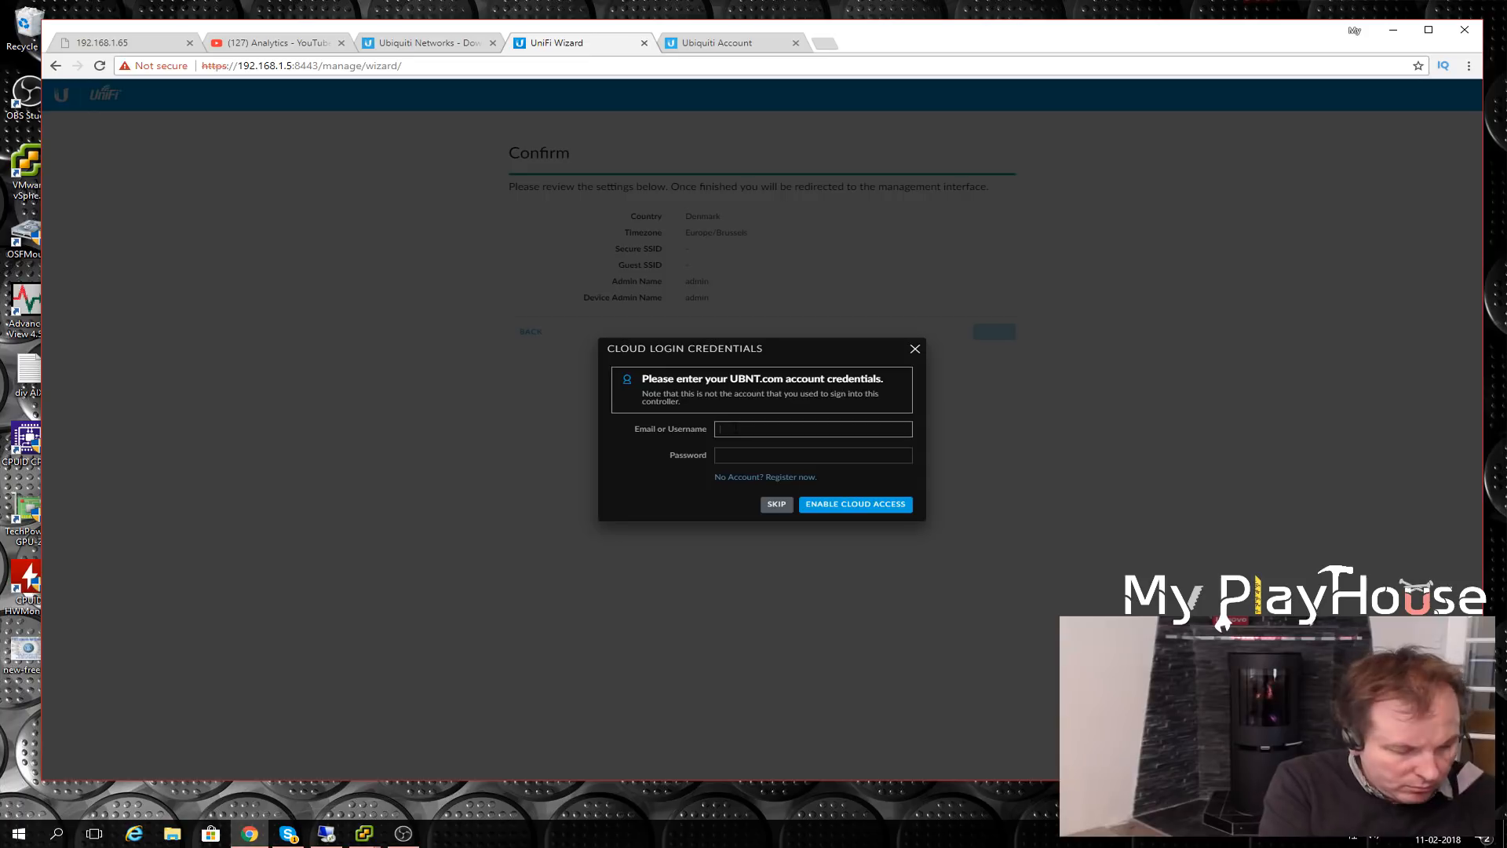
# - Enter the UBNT account username and password to enable cloud access, then dismiss the error
pyautogui.write('netrom1')
pyautogui.press('Tab')
pyautogui.write('•••••••••')
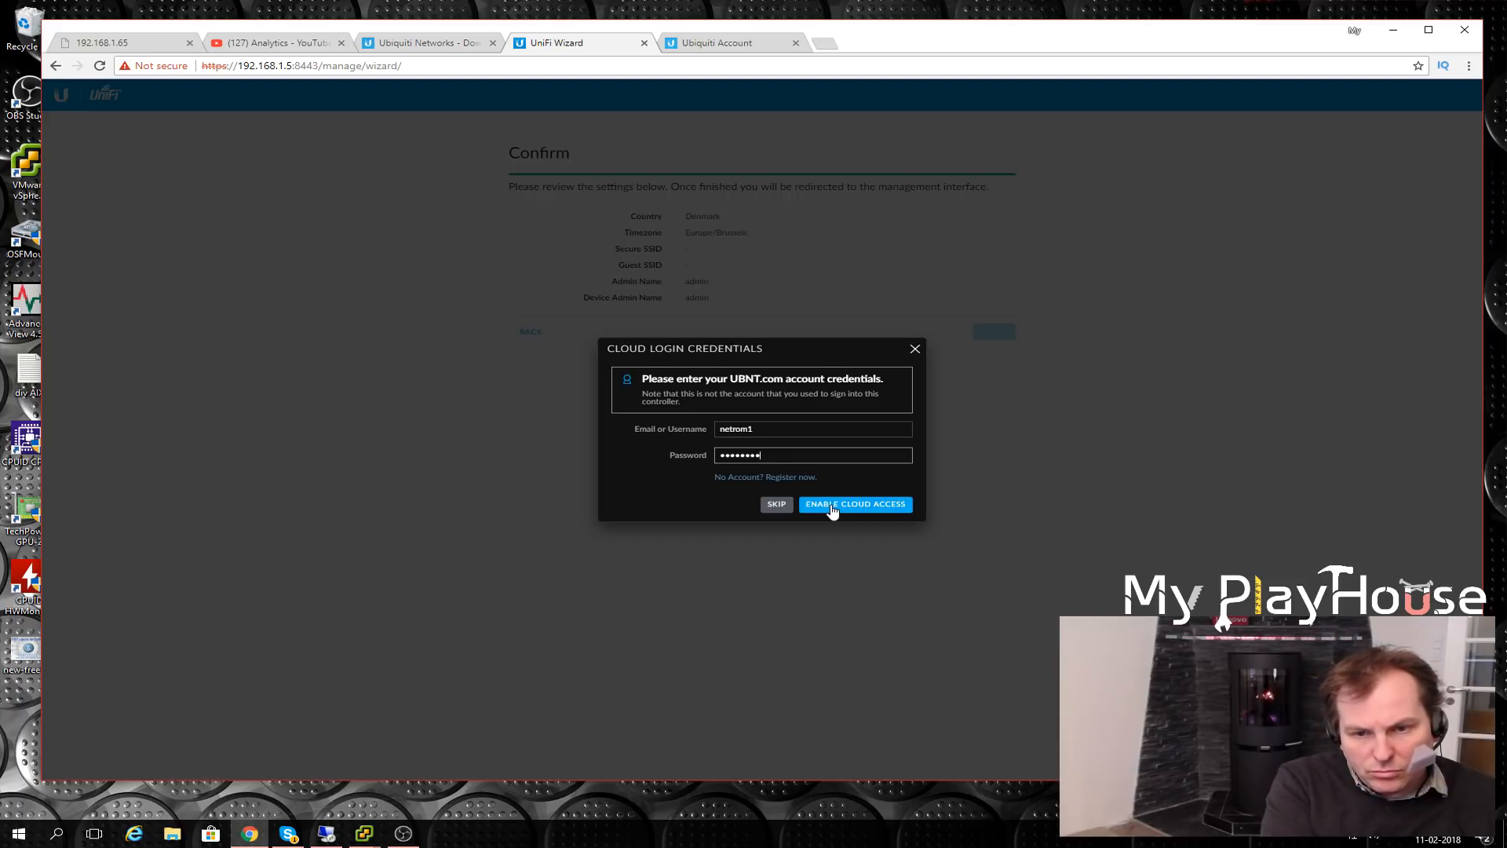
pyautogui.click(832, 511)
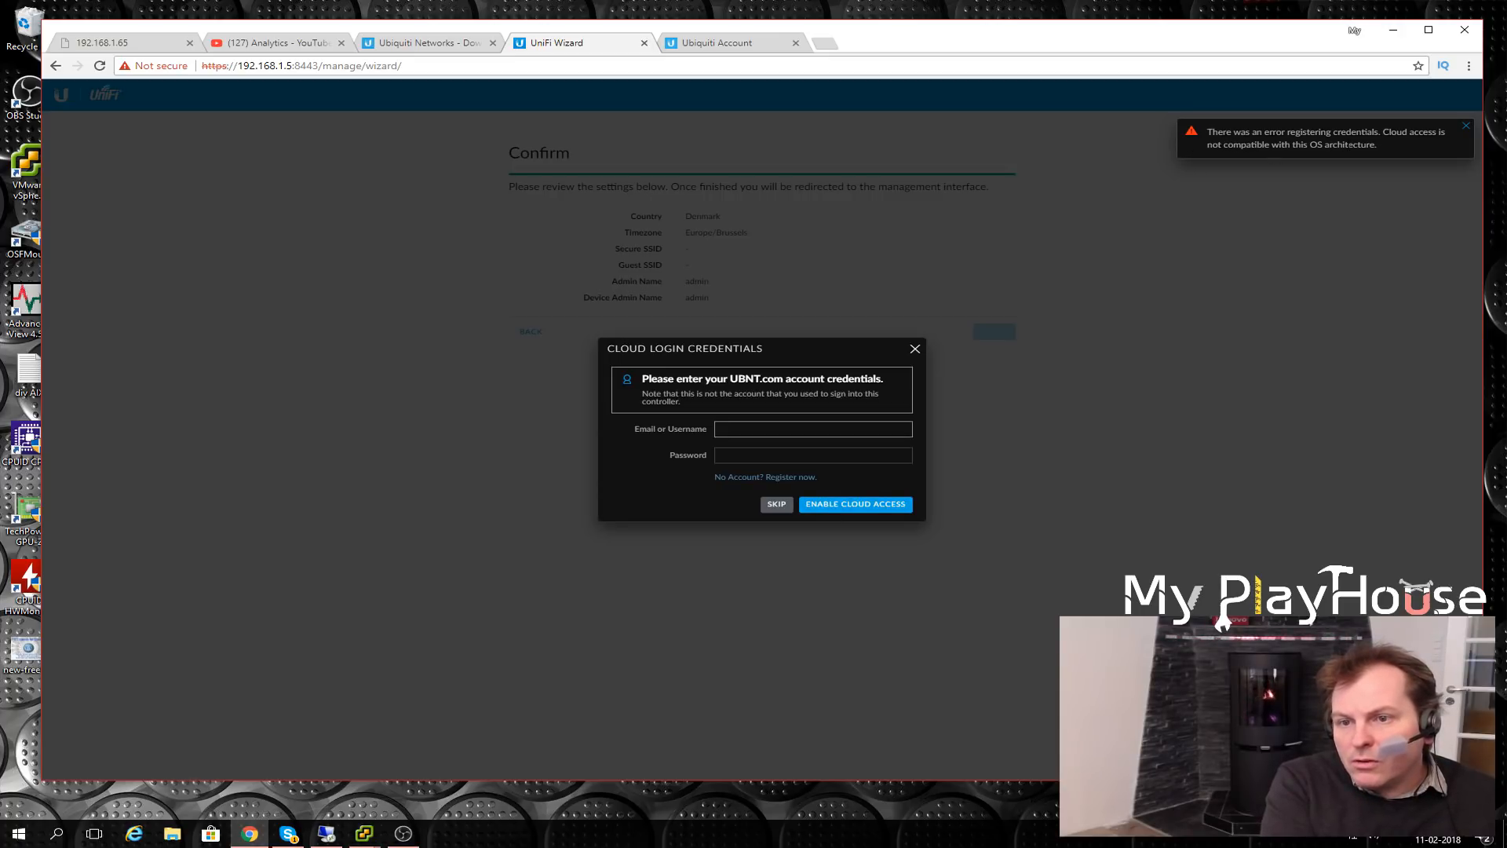
pyautogui.click(1372, 144)
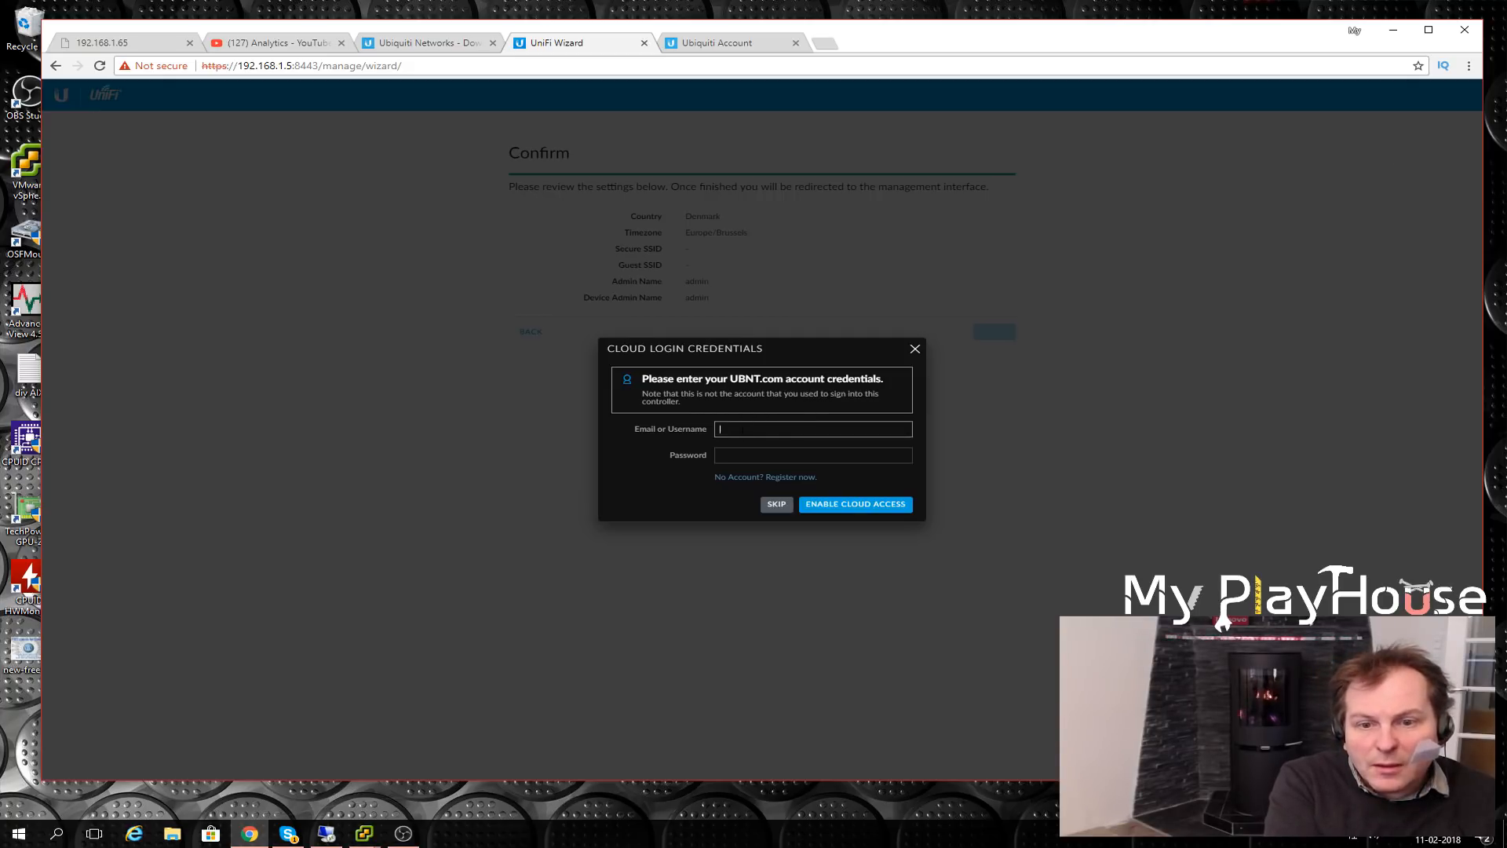
# - Re-enter the UBNT account credentials and retry cloud access, which fails again
pyautogui.click(742, 429)
pyautogui.write('netrom1')
pyautogui.click(737, 456)
pyautogui.write('•••••••••')
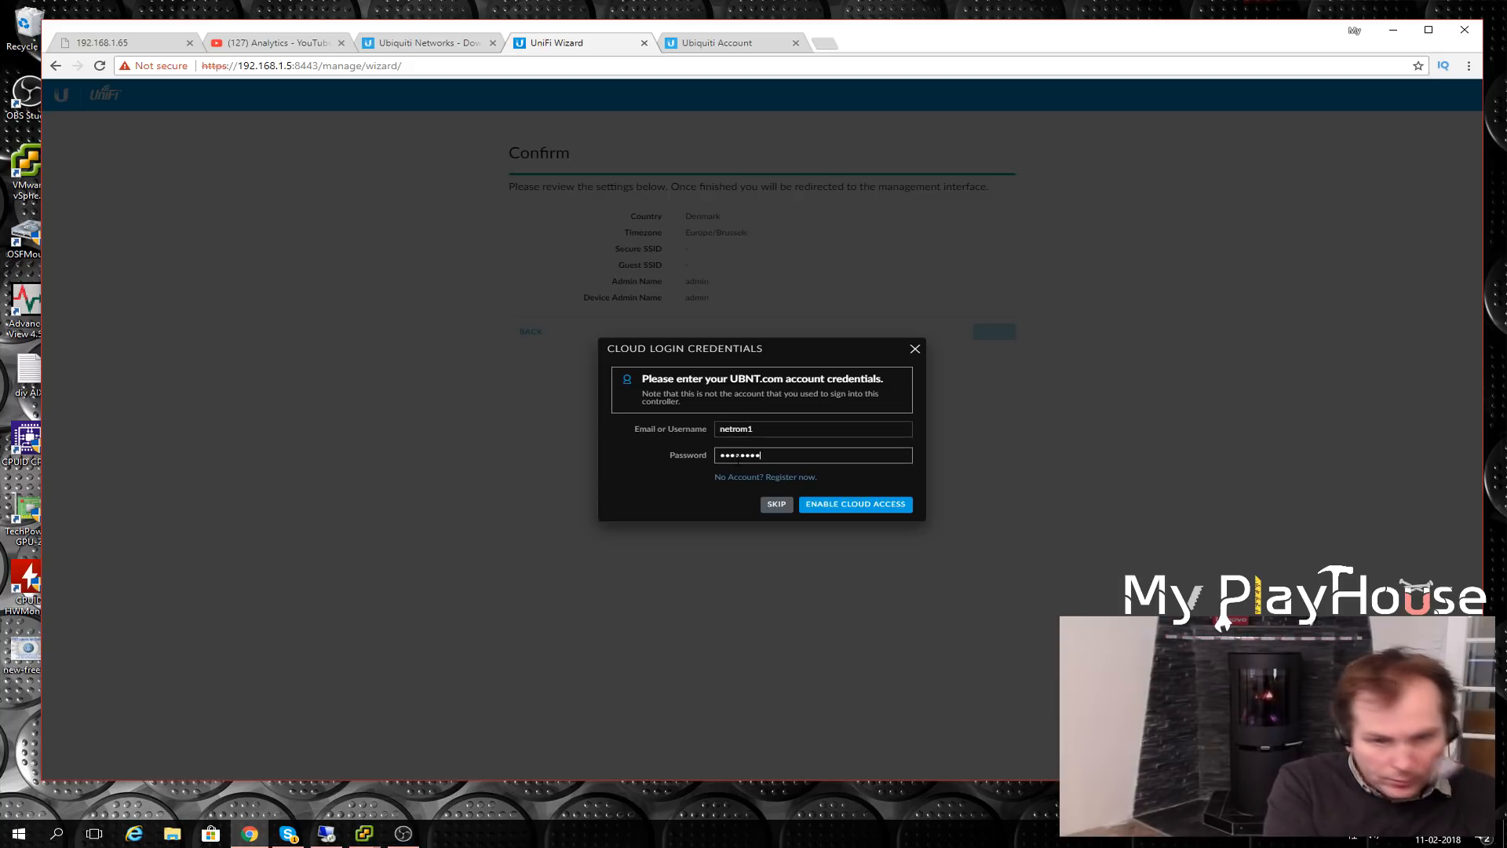
pyautogui.click(849, 505)
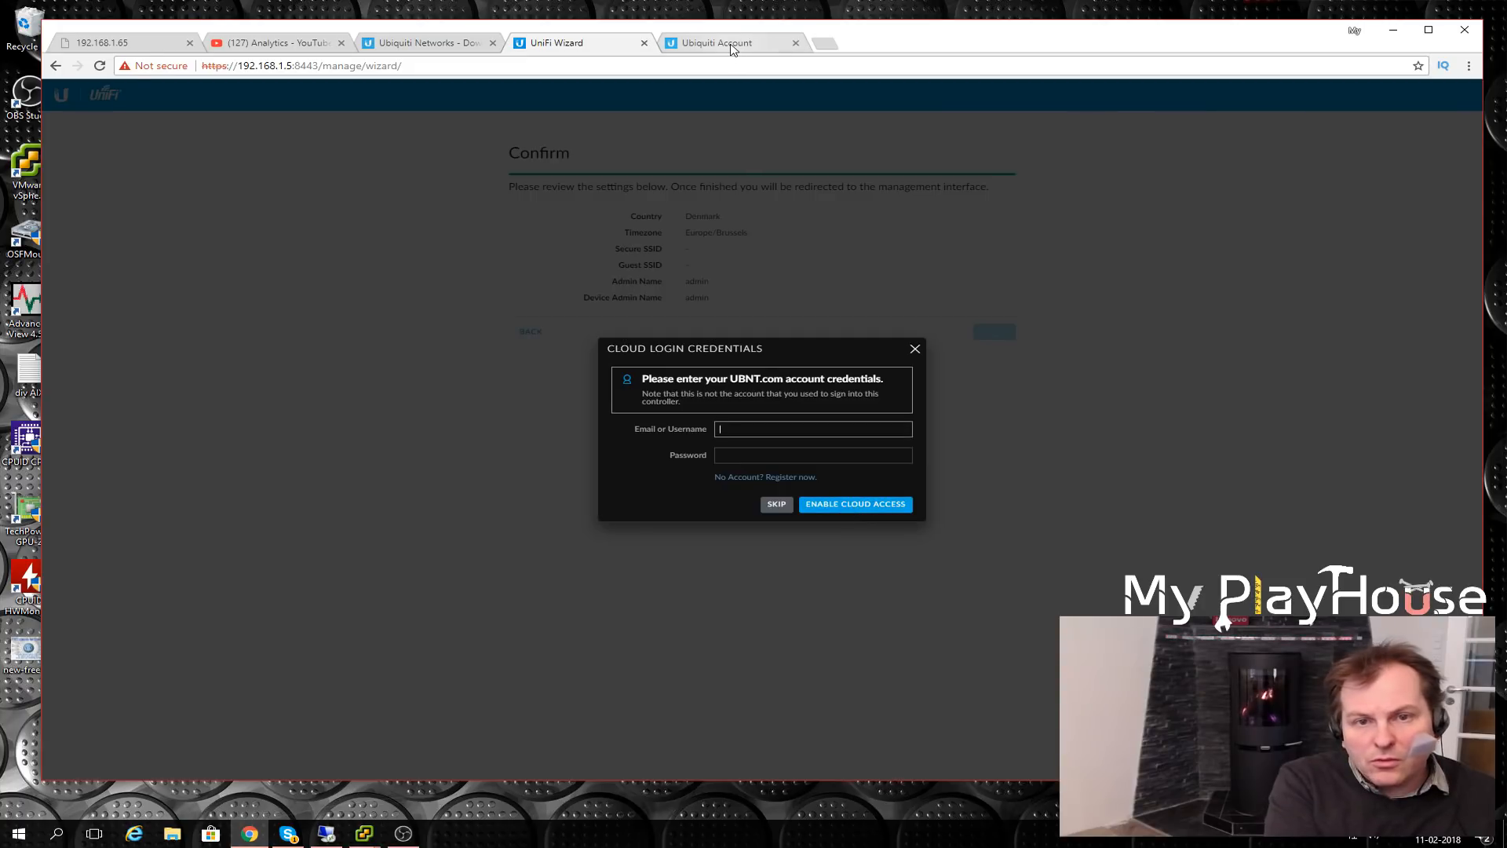
pyautogui.click(734, 45)
# - Sign in to the Ubiquiti Account website after verifying the new account's email
pyautogui.click(182, 527)
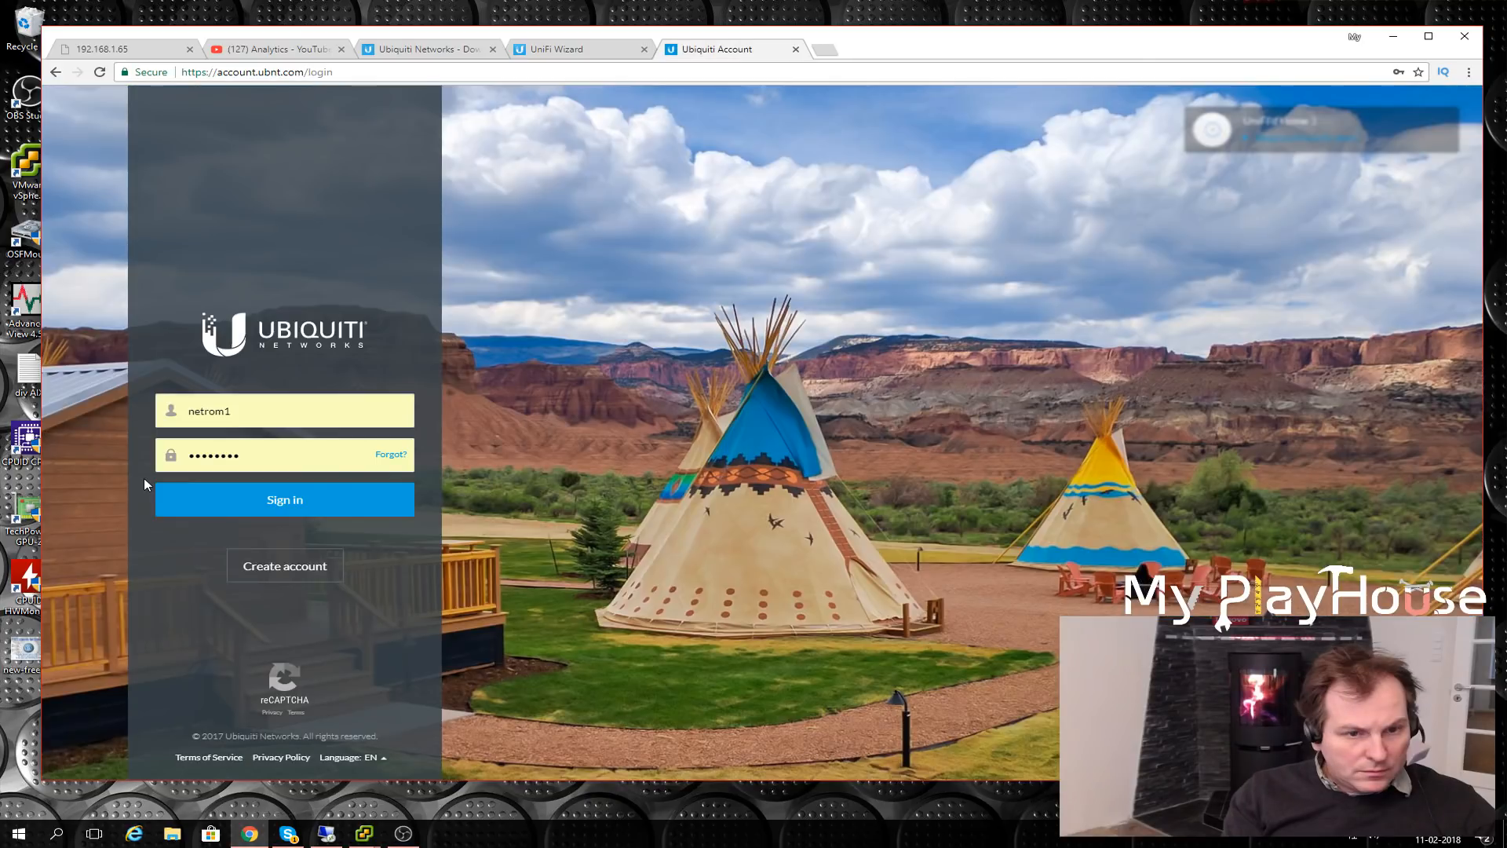
pyautogui.click(251, 514)
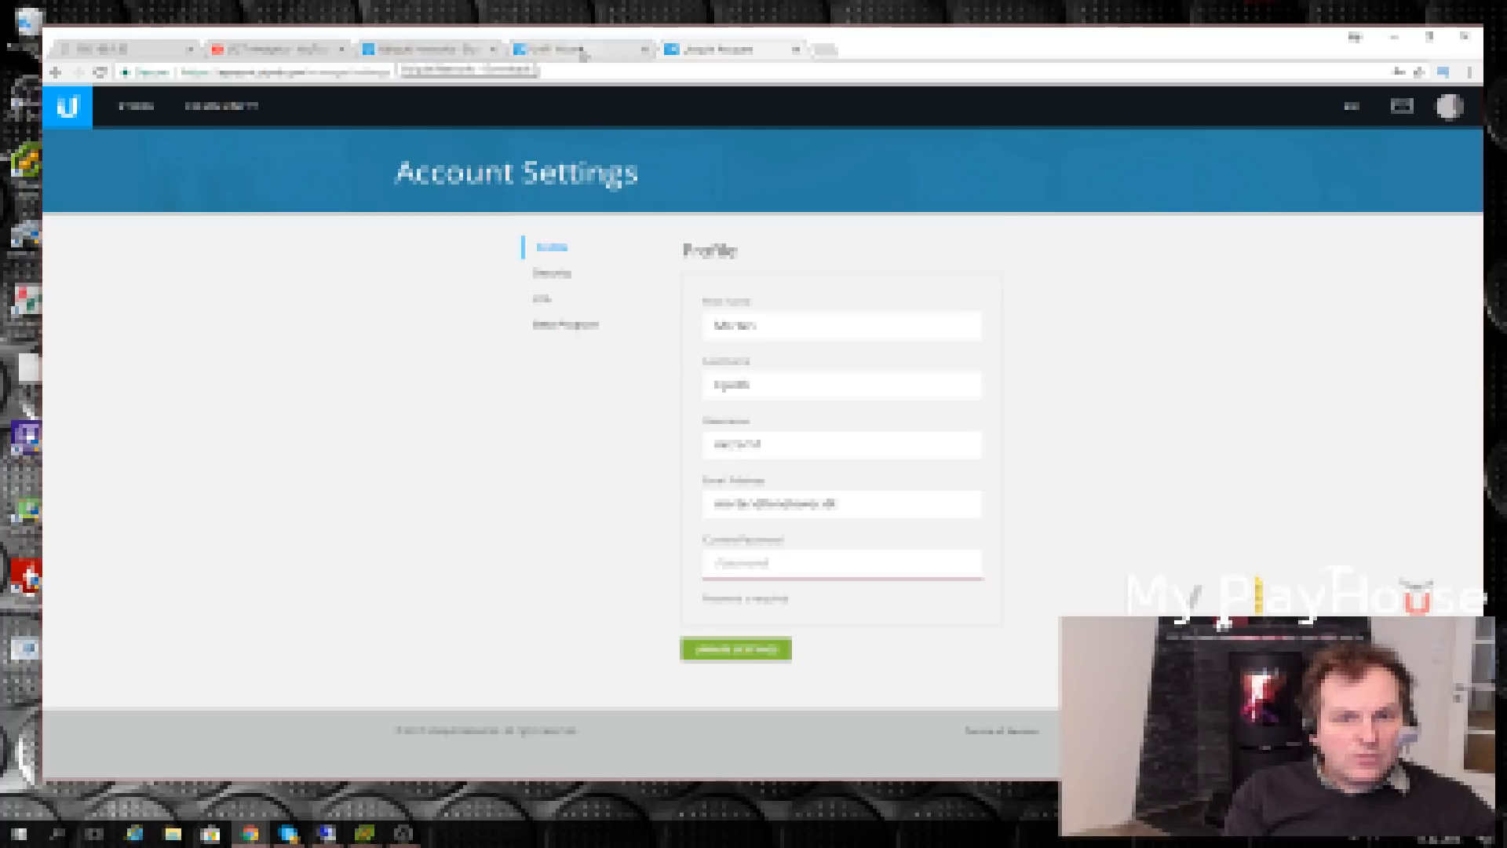
pyautogui.click(588, 51)
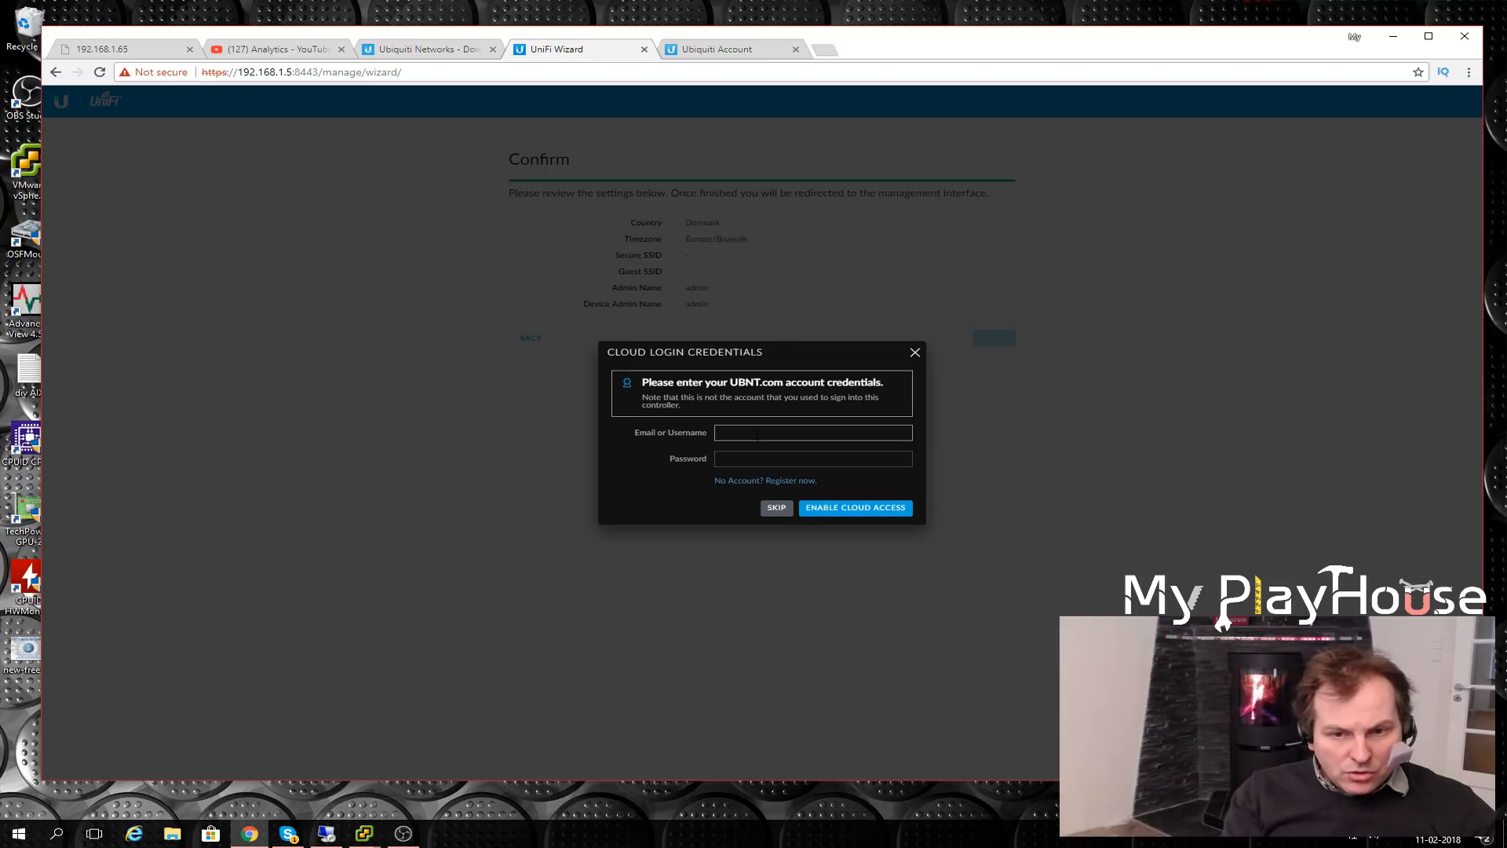
# - Retry cloud access with the account credentials, then skip it after the architecture error
pyautogui.write('netrom1')
pyautogui.press('Tab')
pyautogui.write('********')
pyautogui.click(844, 512)
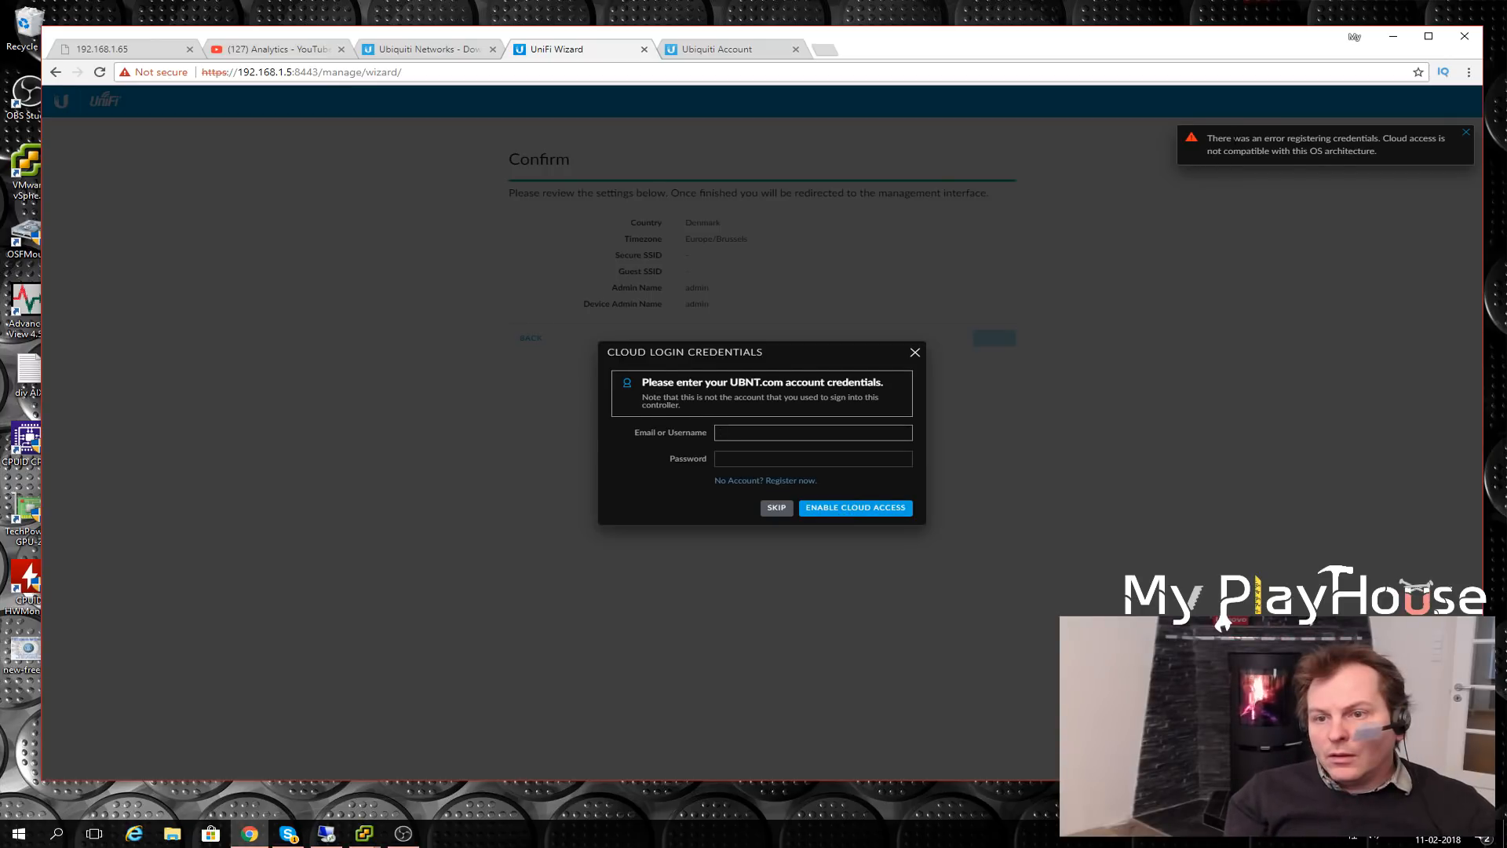
pyautogui.click(1307, 156)
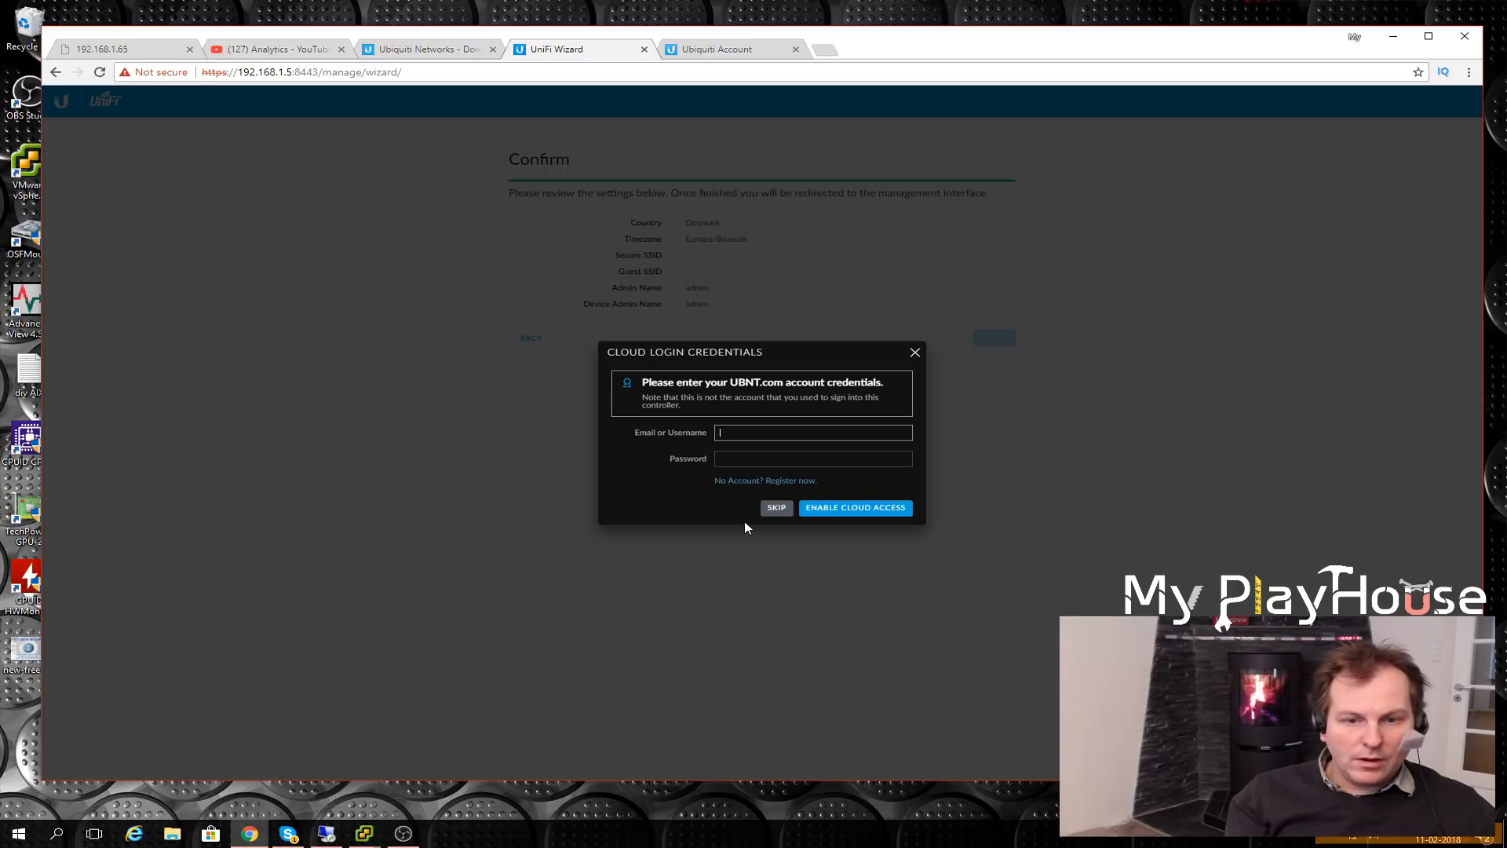
pyautogui.click(775, 507)
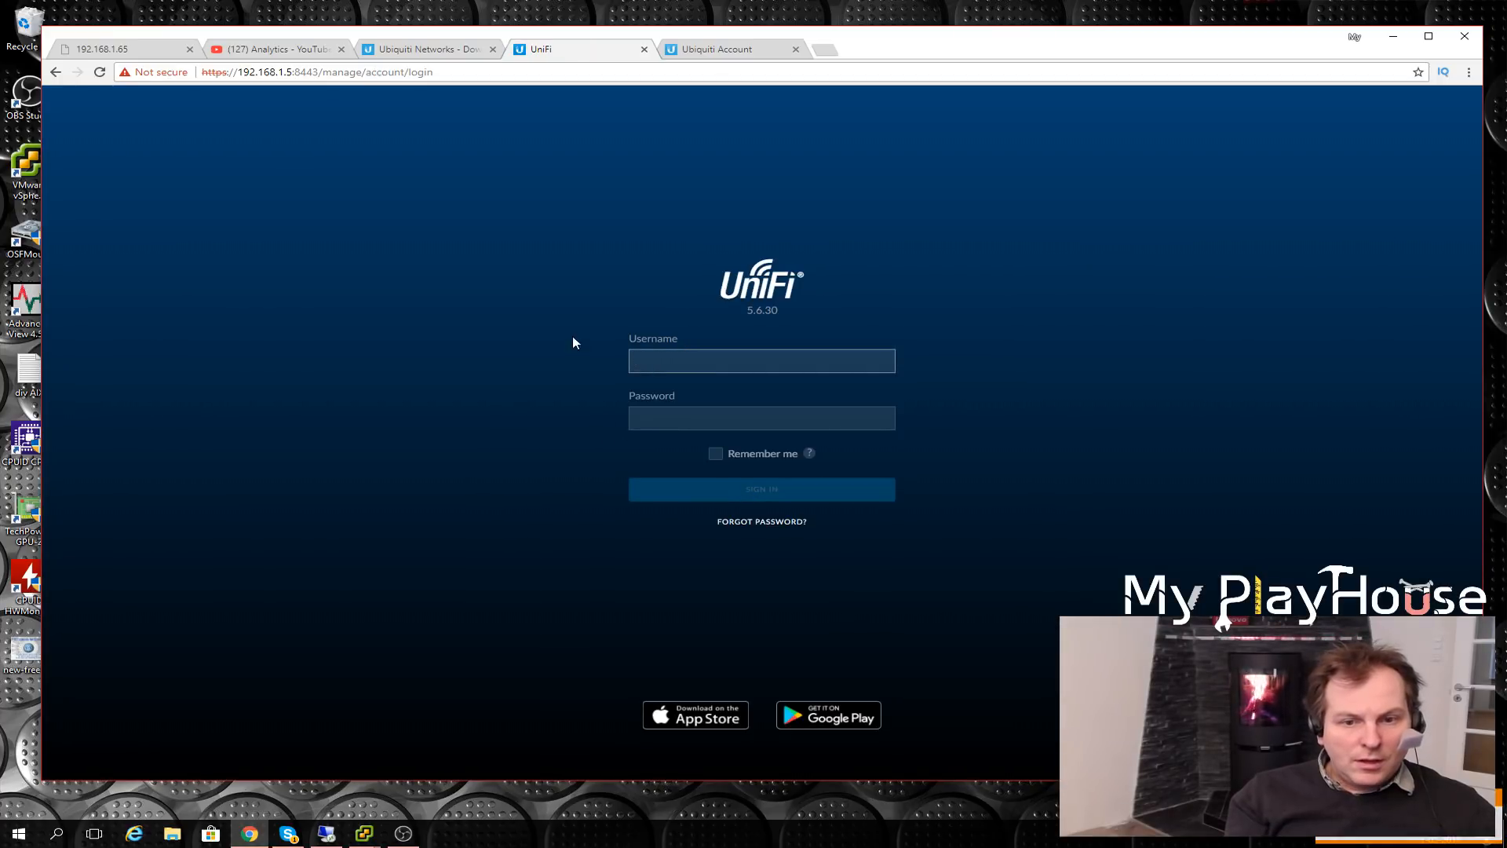
# - Enter admin and its password on the UniFi Controller 5.6.30 login page
pyautogui.click(674, 368)
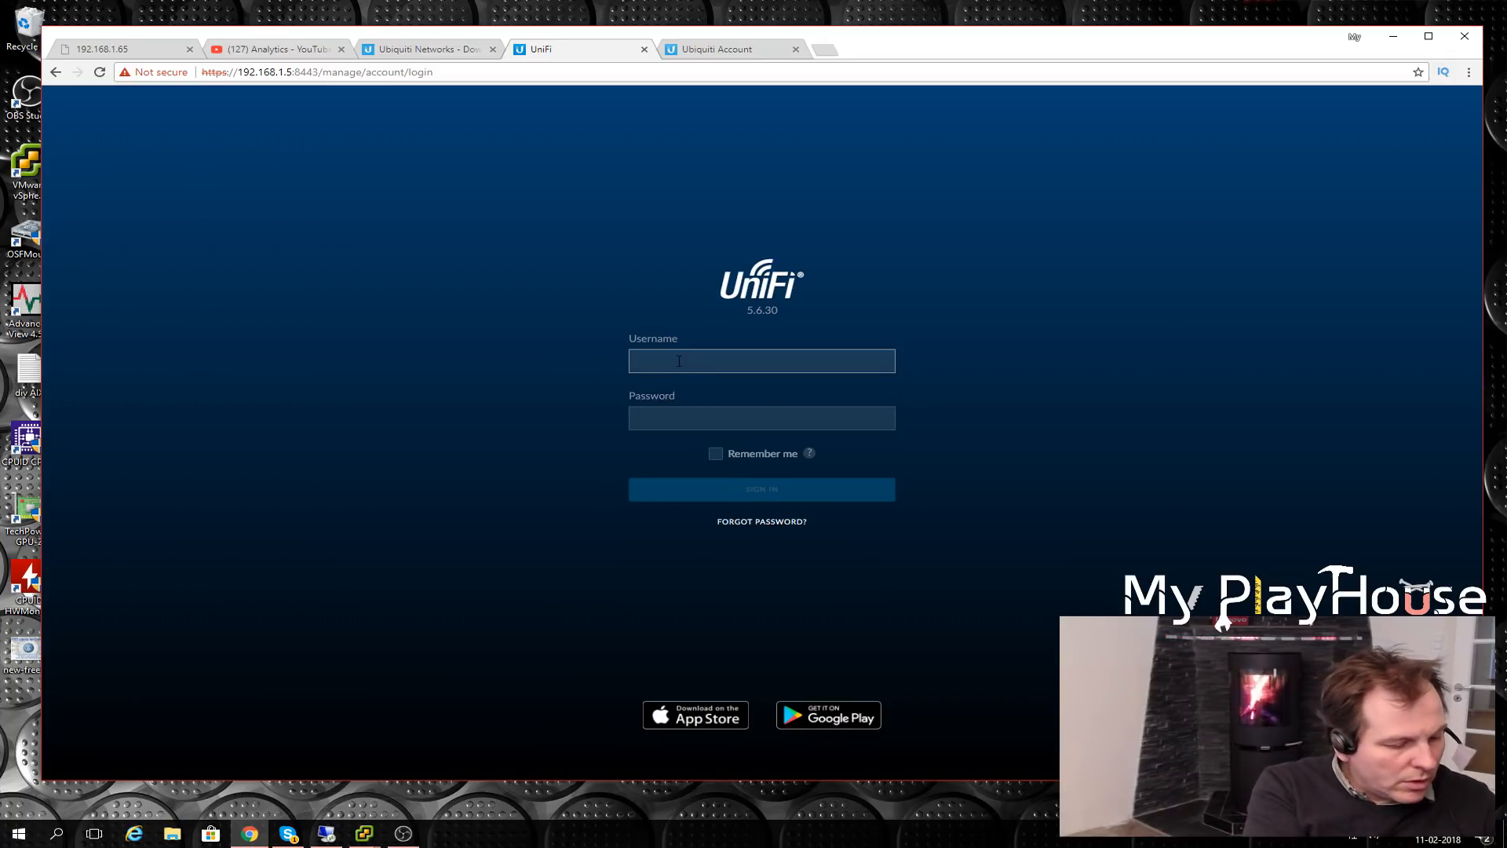
pyautogui.write('admin')
pyautogui.click(663, 380)
pyautogui.click(679, 418)
pyautogui.write('******')
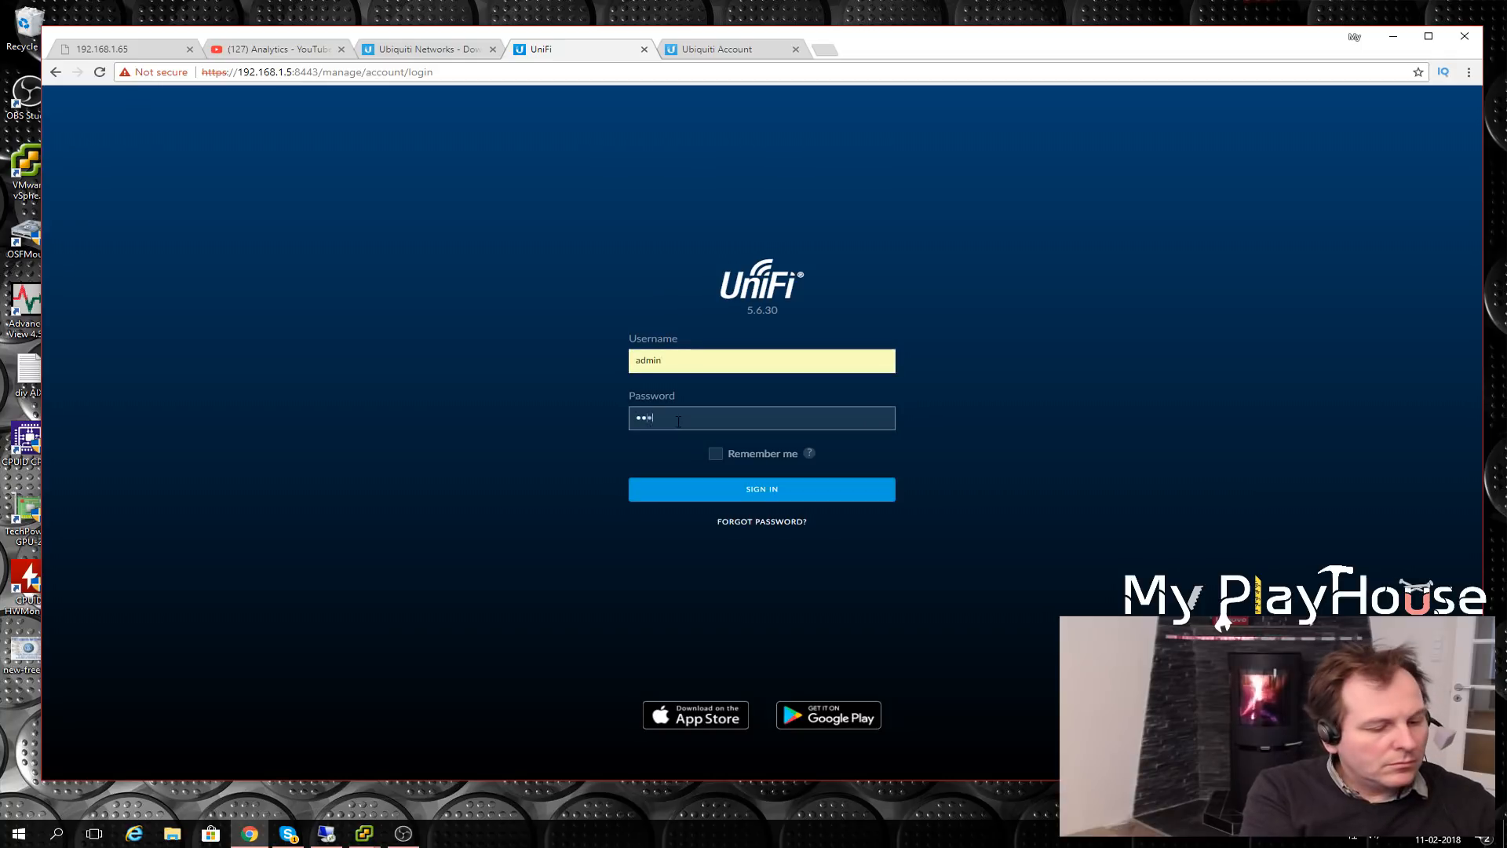
pyautogui.write('*******')
# - Sign in as admin and check the Devices, Dashboard and Statistics pages for devices
pyautogui.click(747, 486)
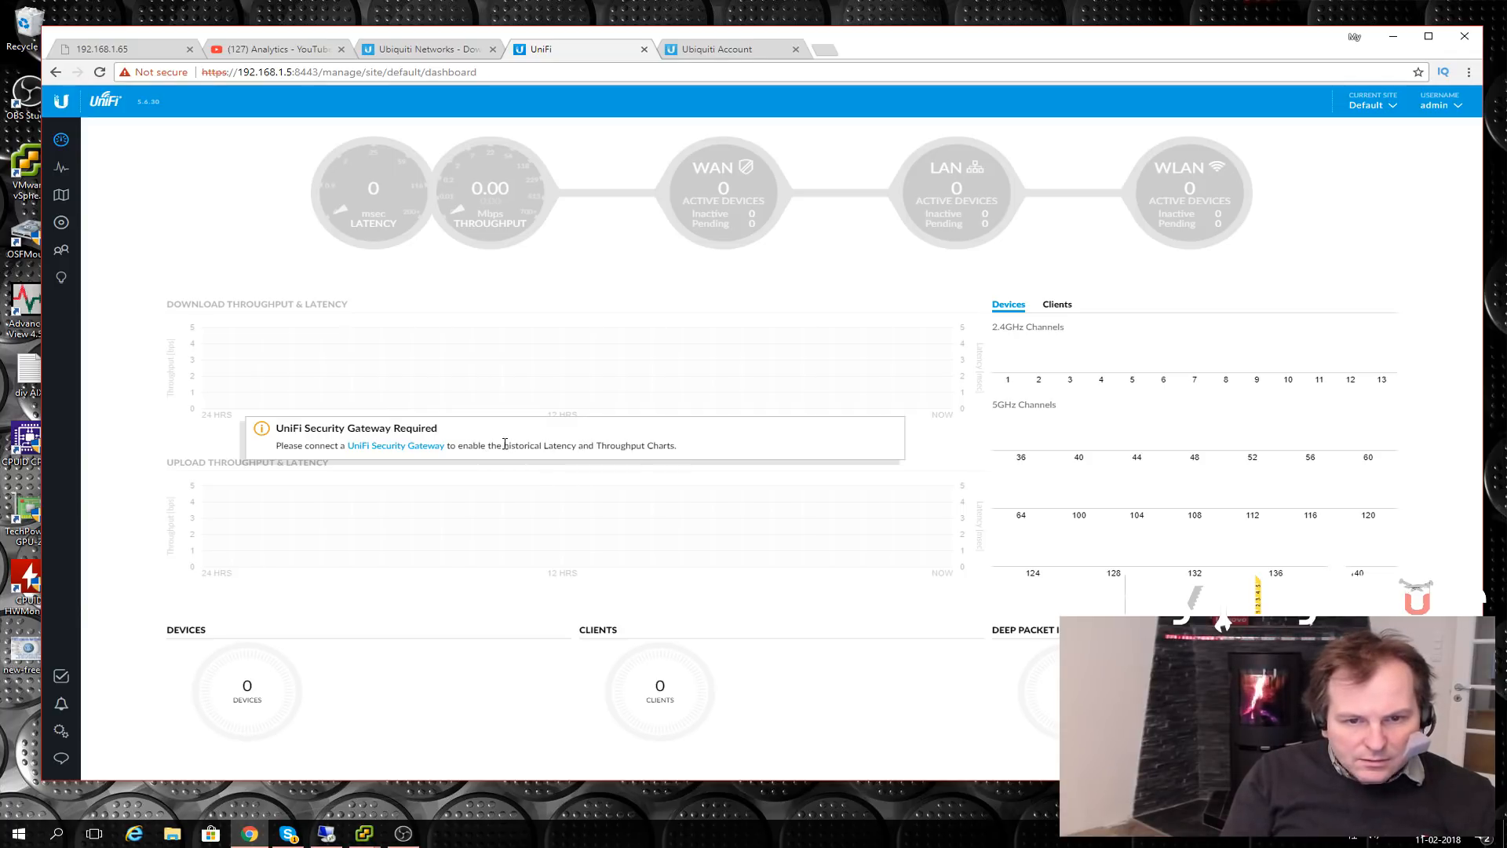
pyautogui.click(60, 225)
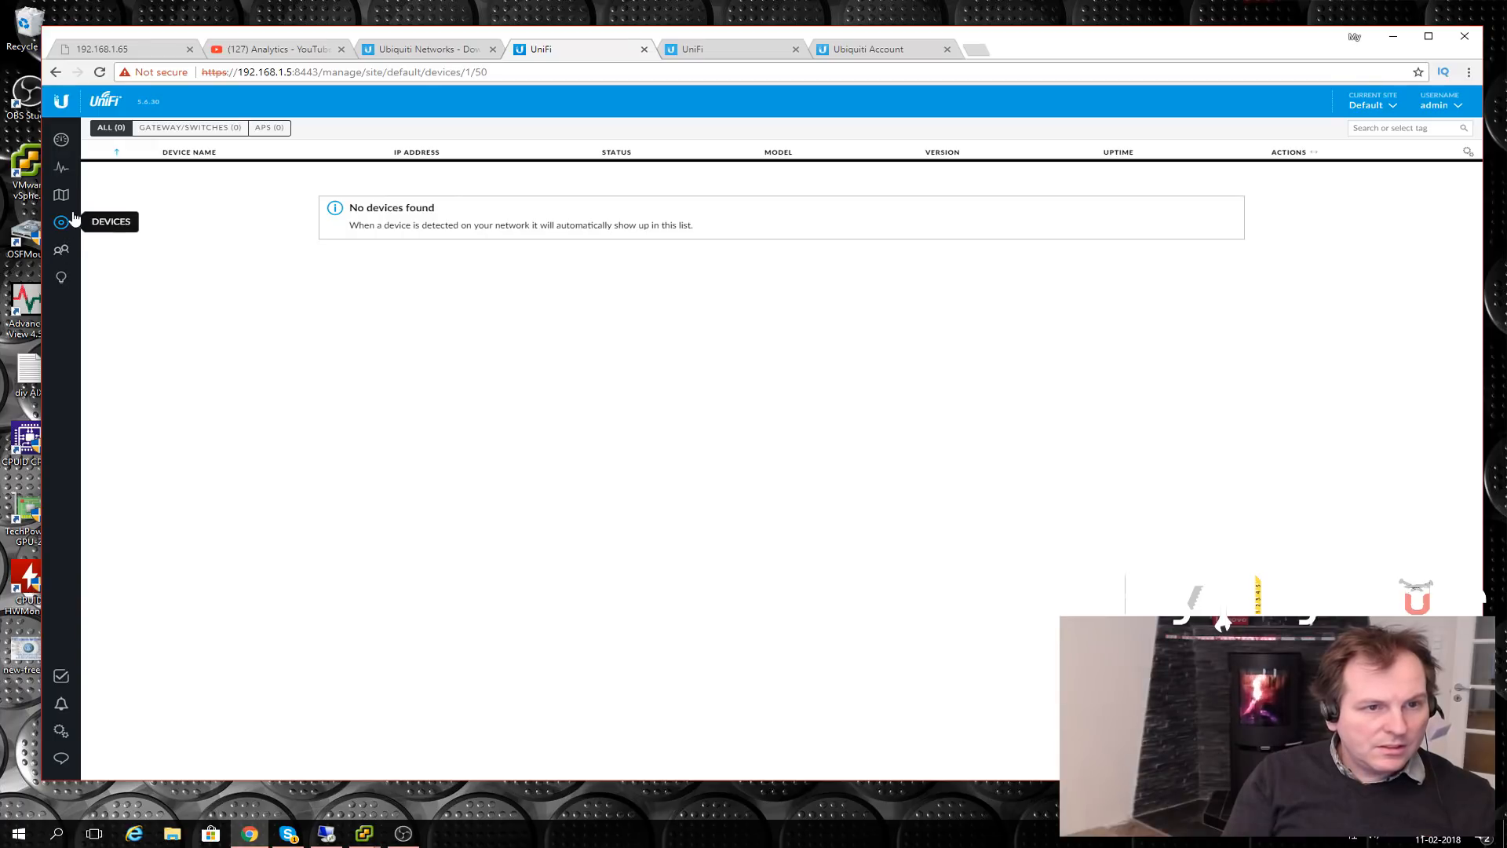
pyautogui.click(61, 142)
pyautogui.click(62, 167)
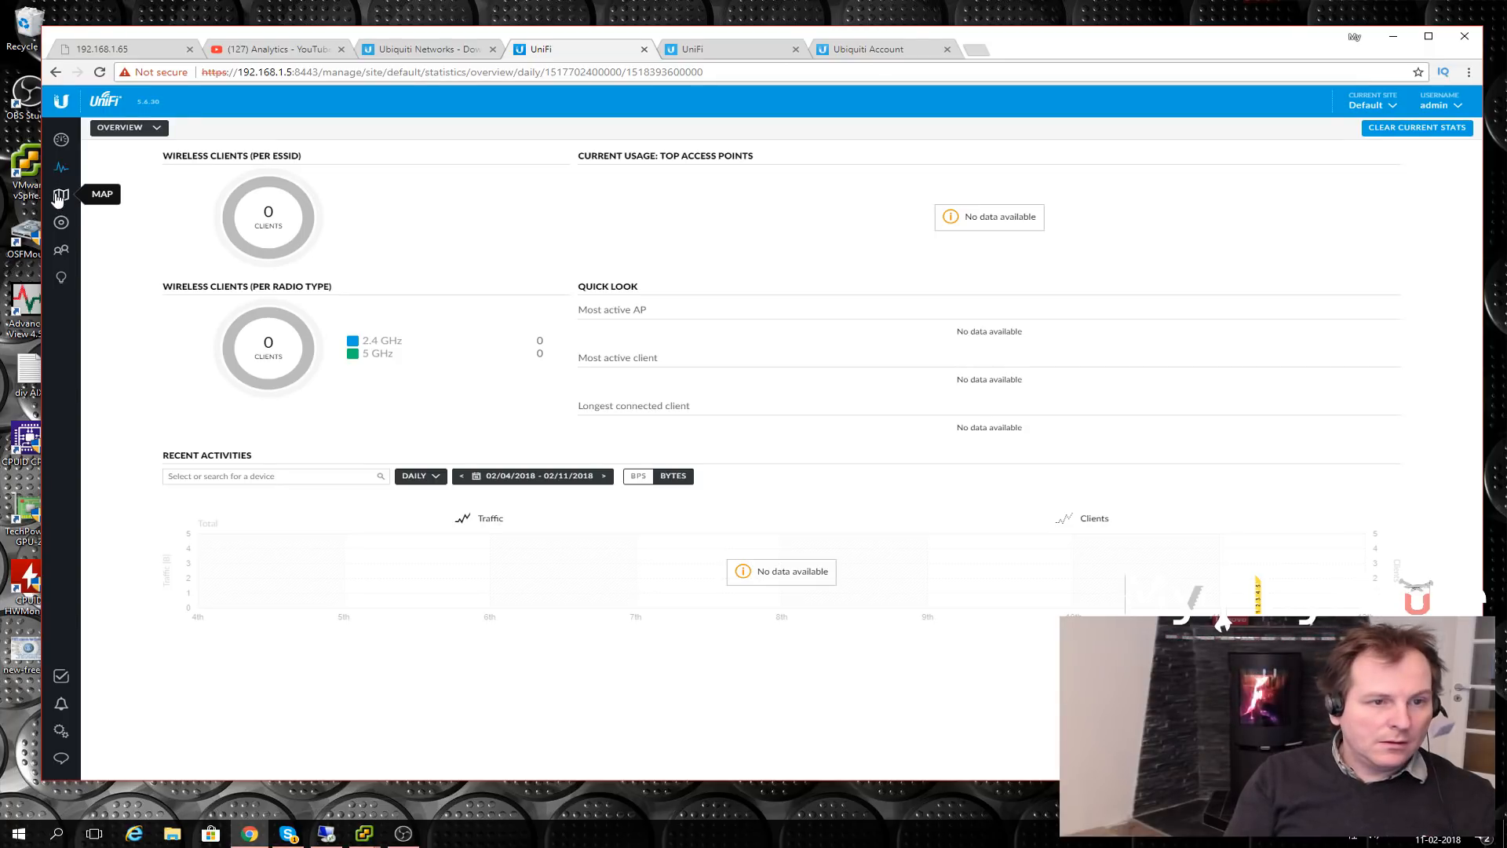
pyautogui.click(60, 225)
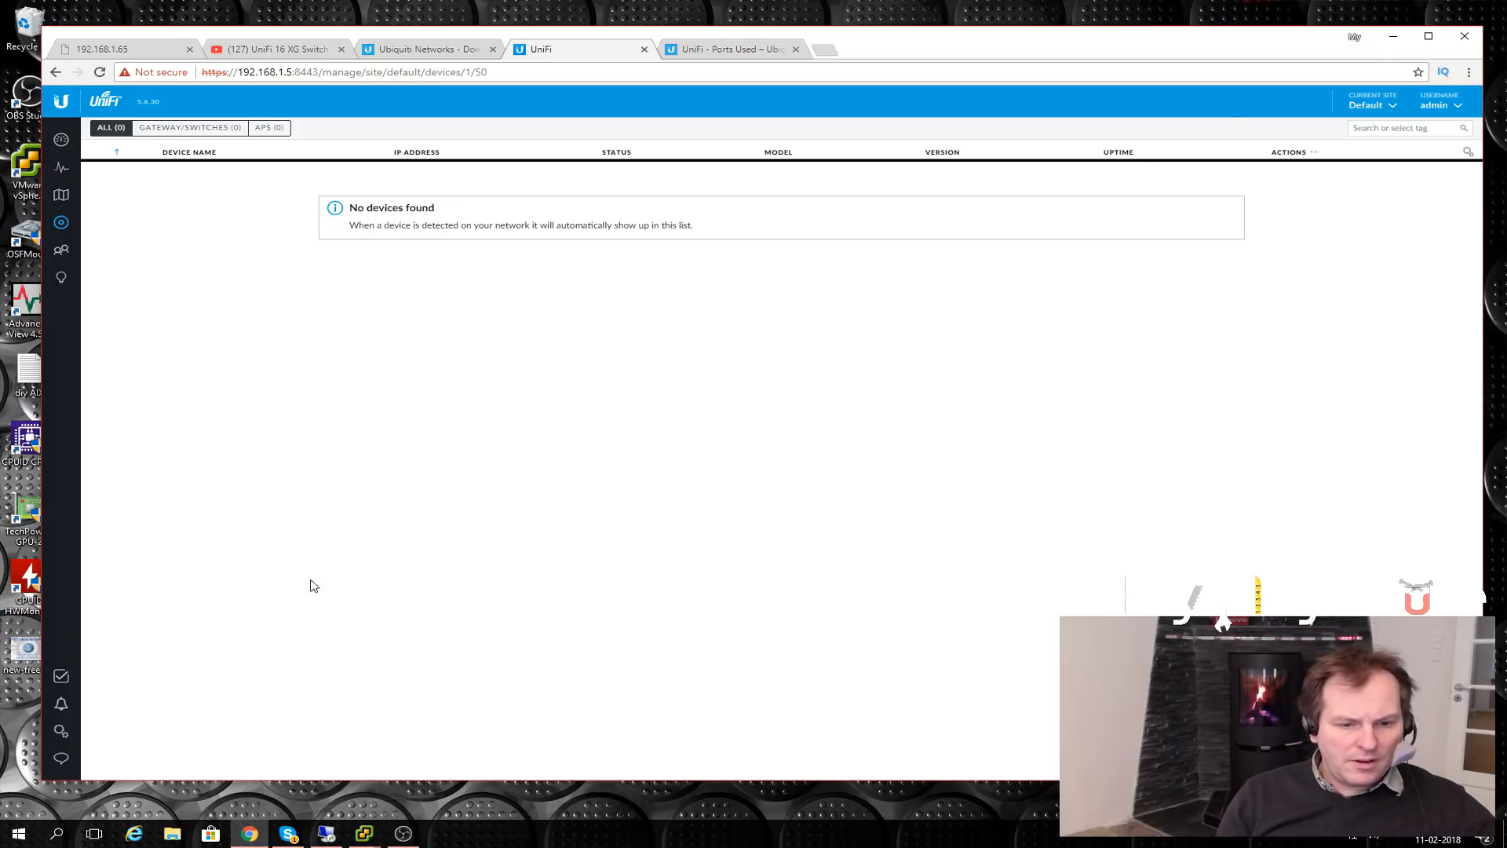
# - Turn off Windows Firewall for private and public networks in the controller VM's console
pyautogui.moveTo(361, 838)
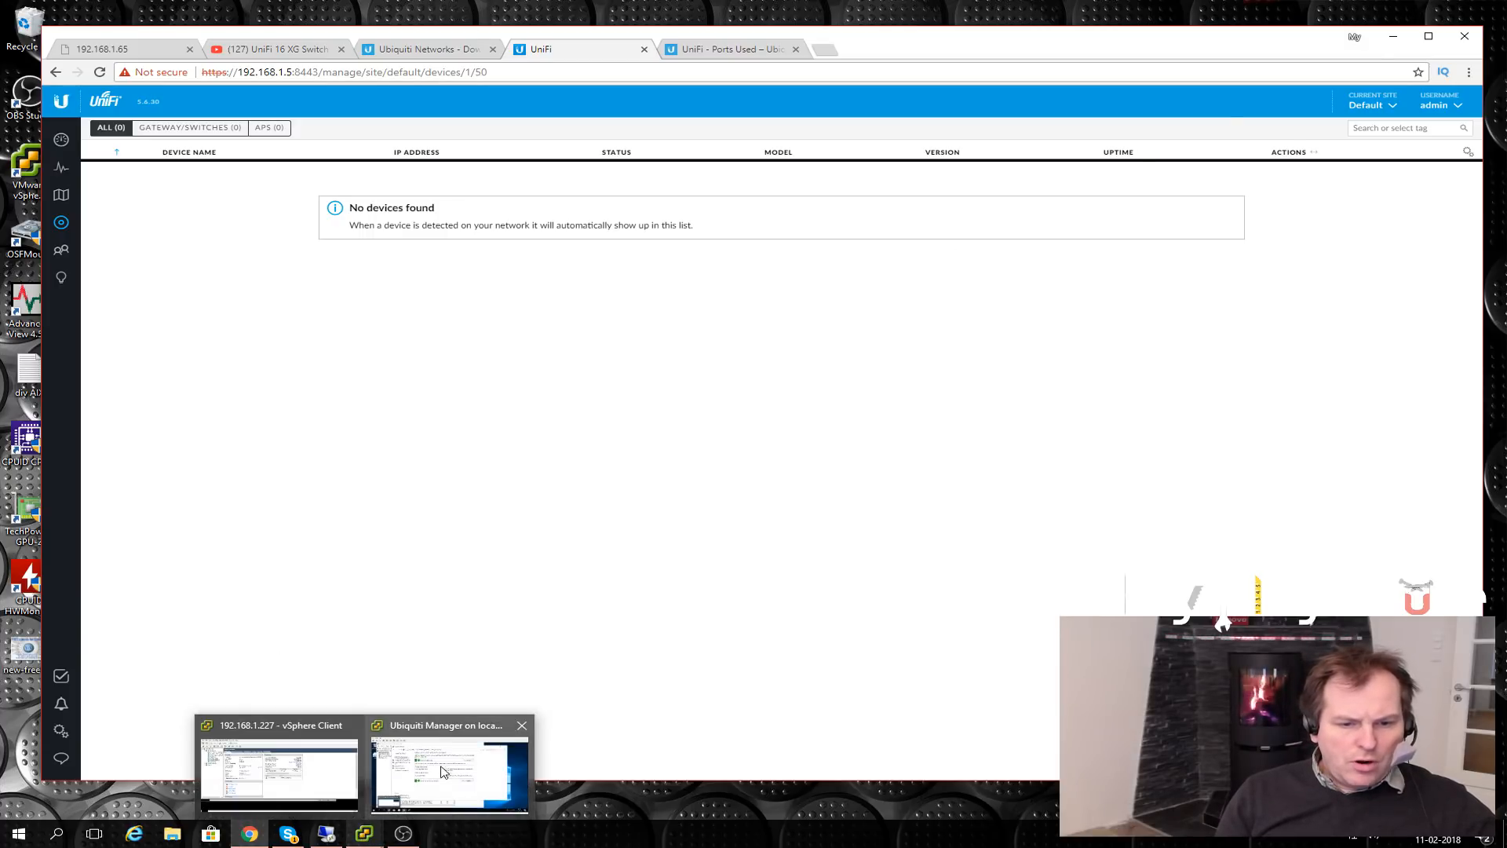
pyautogui.click(445, 771)
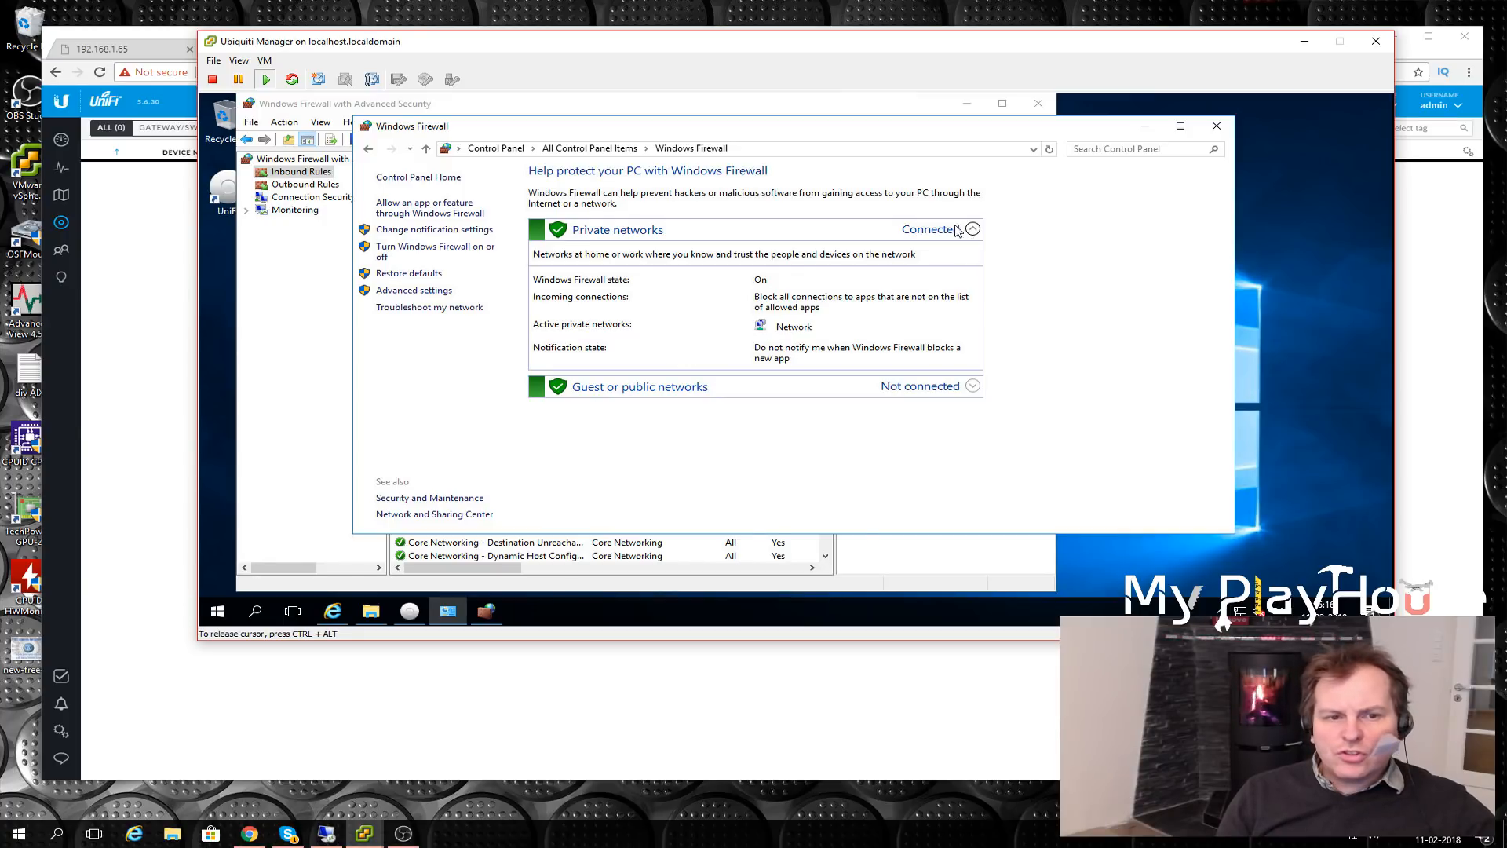
pyautogui.click(921, 233)
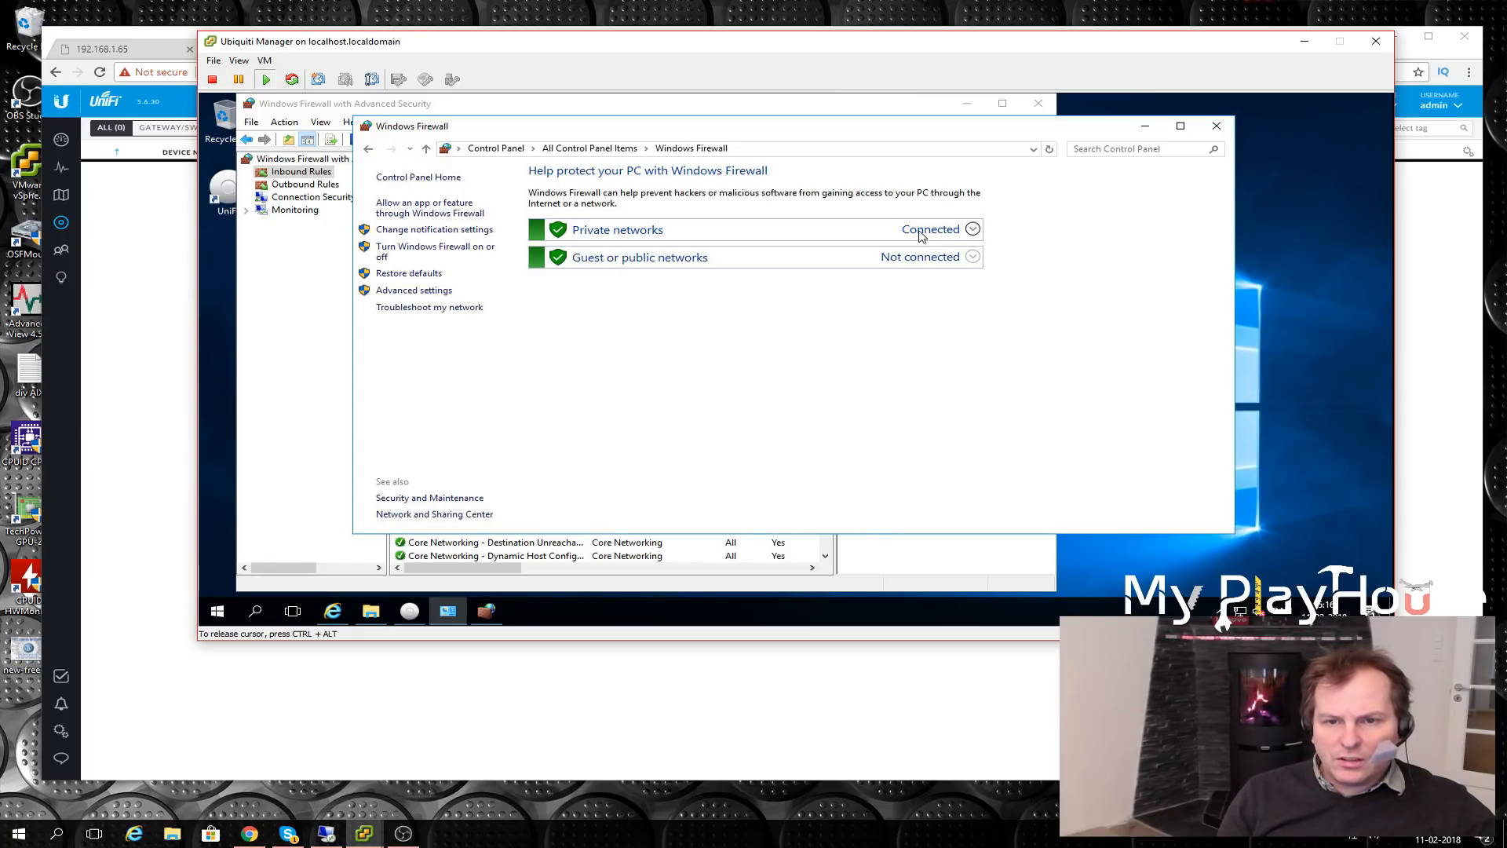
pyautogui.click(922, 234)
pyautogui.click(404, 250)
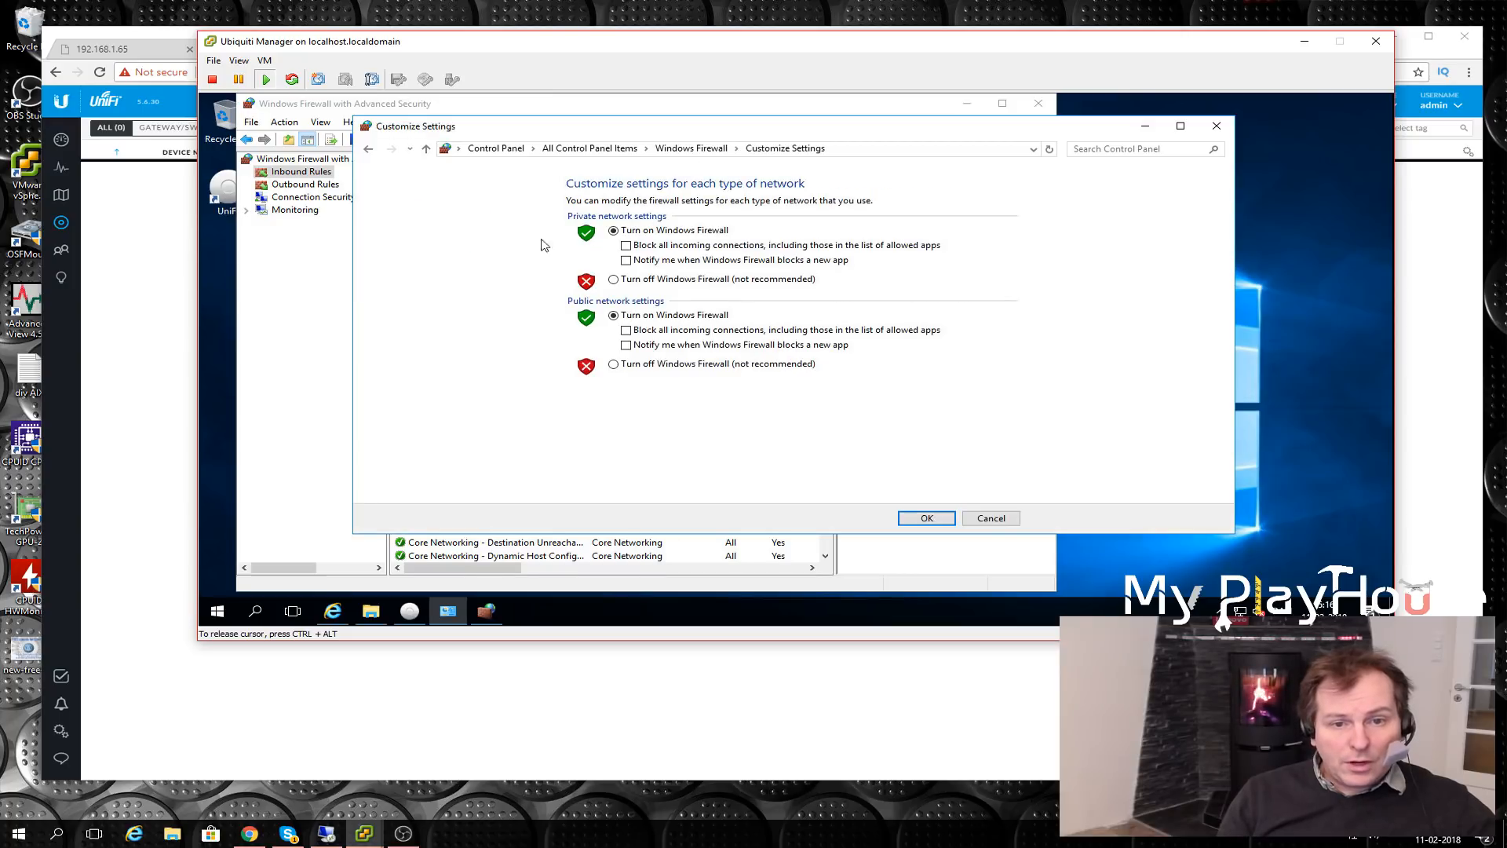
pyautogui.click(613, 280)
pyautogui.click(614, 364)
pyautogui.click(927, 518)
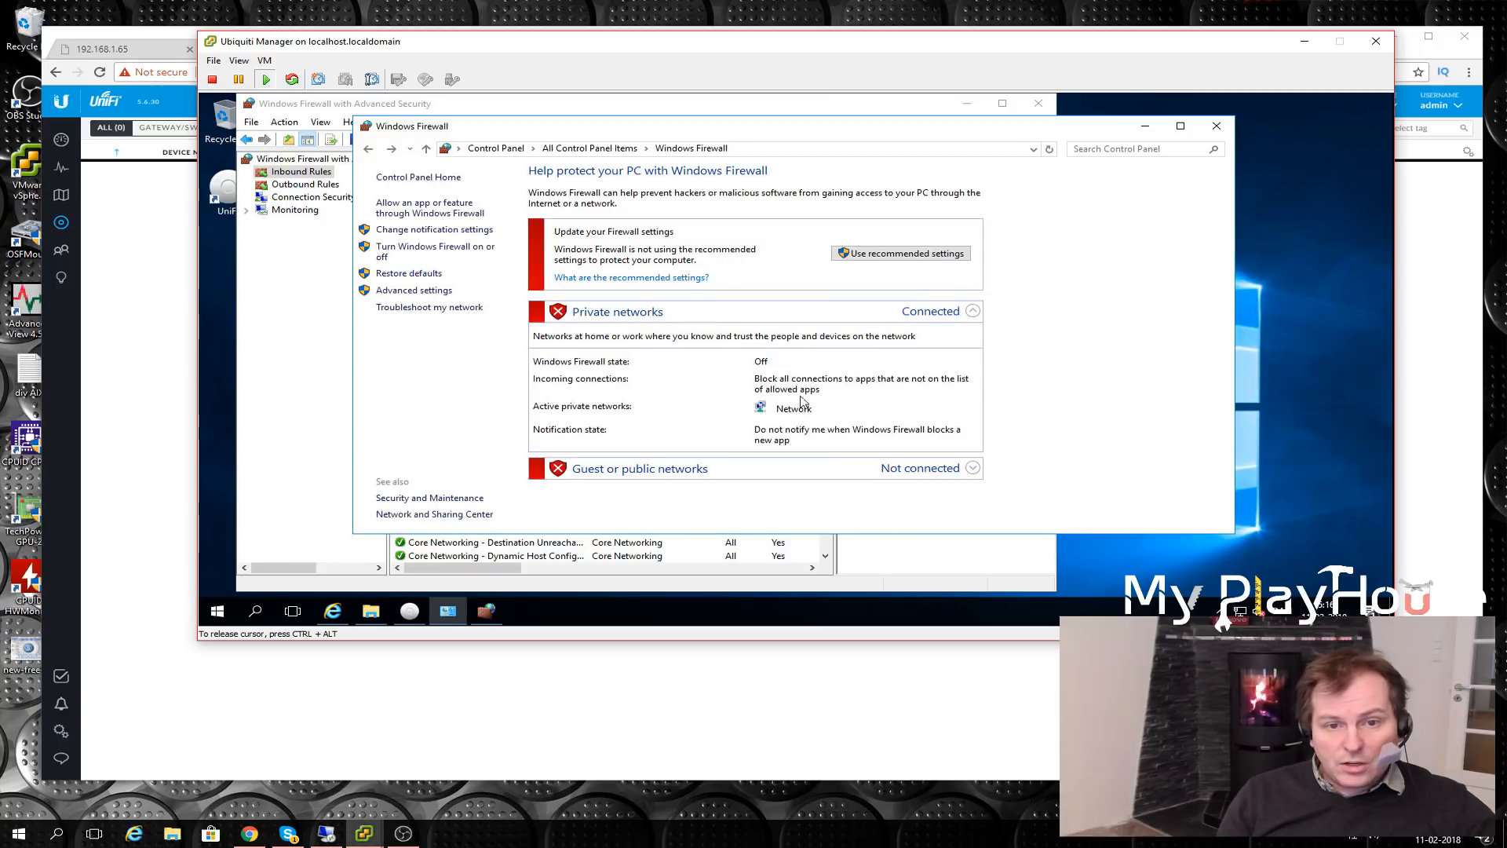
pyautogui.click(174, 30)
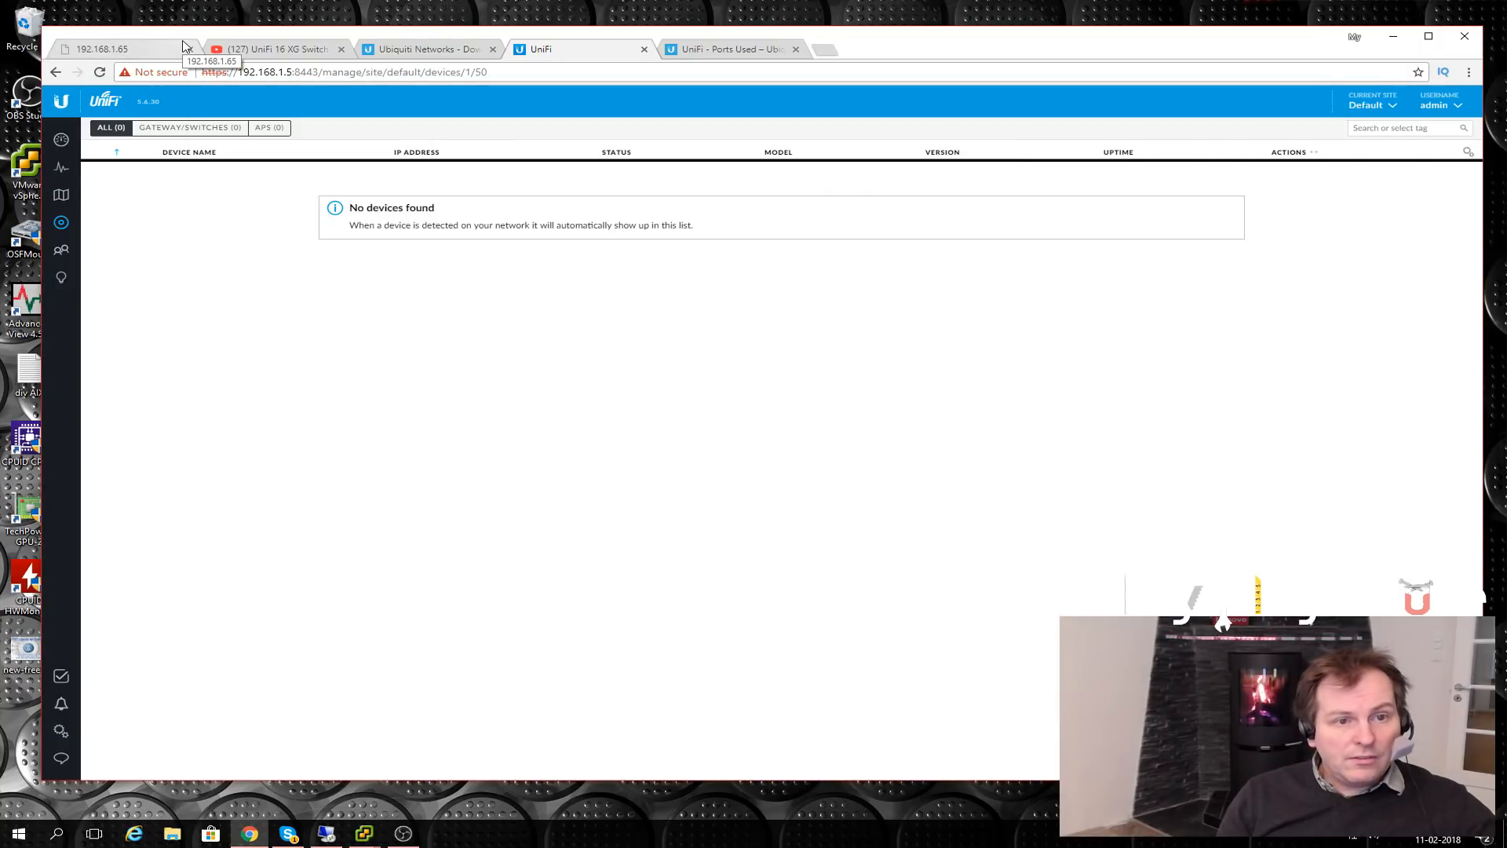
# - Reload the Devices list to find the UniFi AP-AC v2 at 192.168.1.17 and open its properties
pyautogui.click(62, 197)
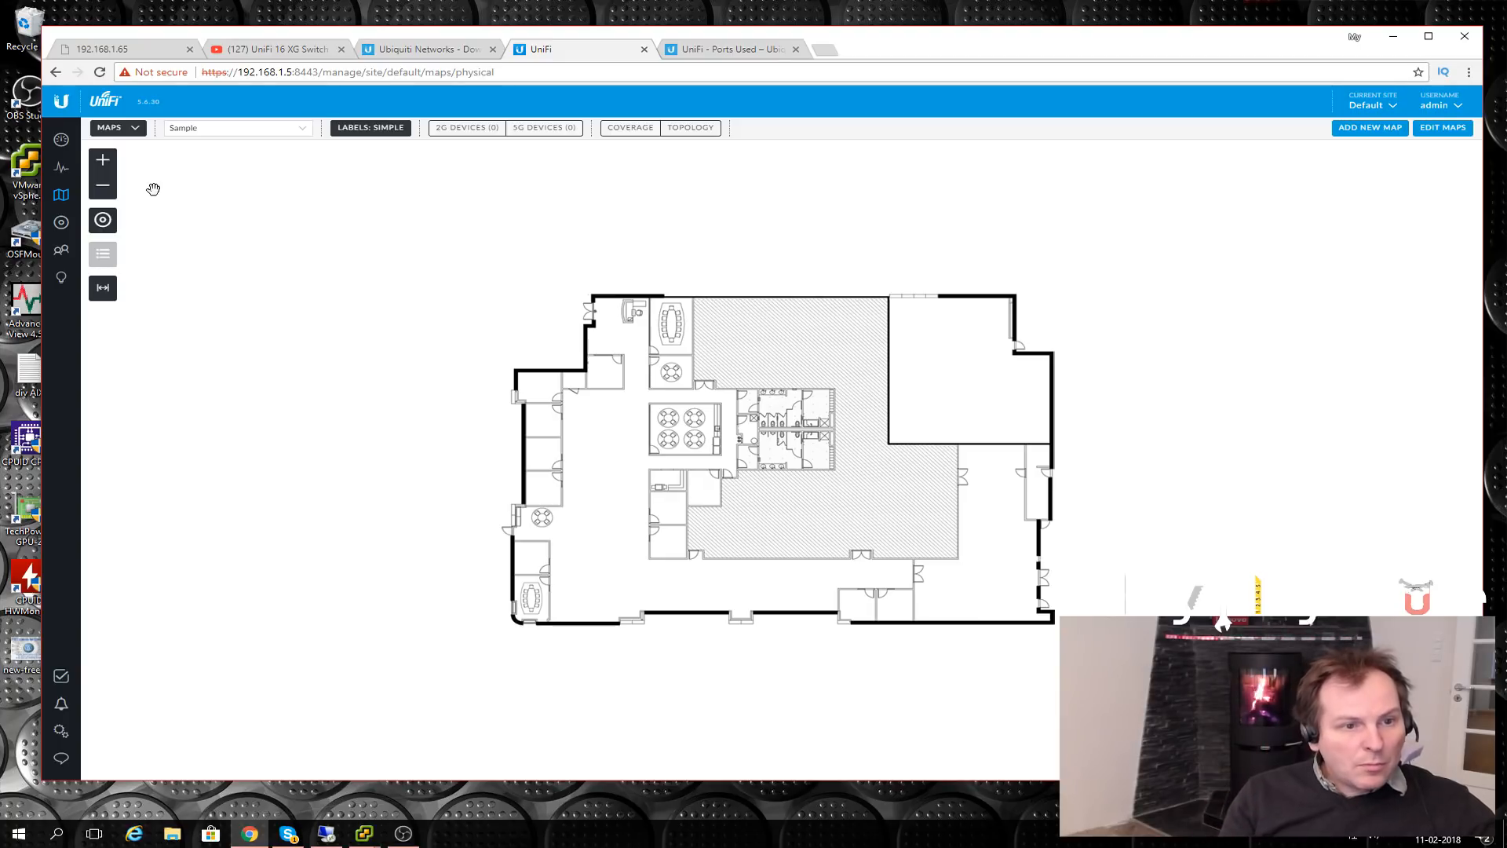
pyautogui.click(60, 224)
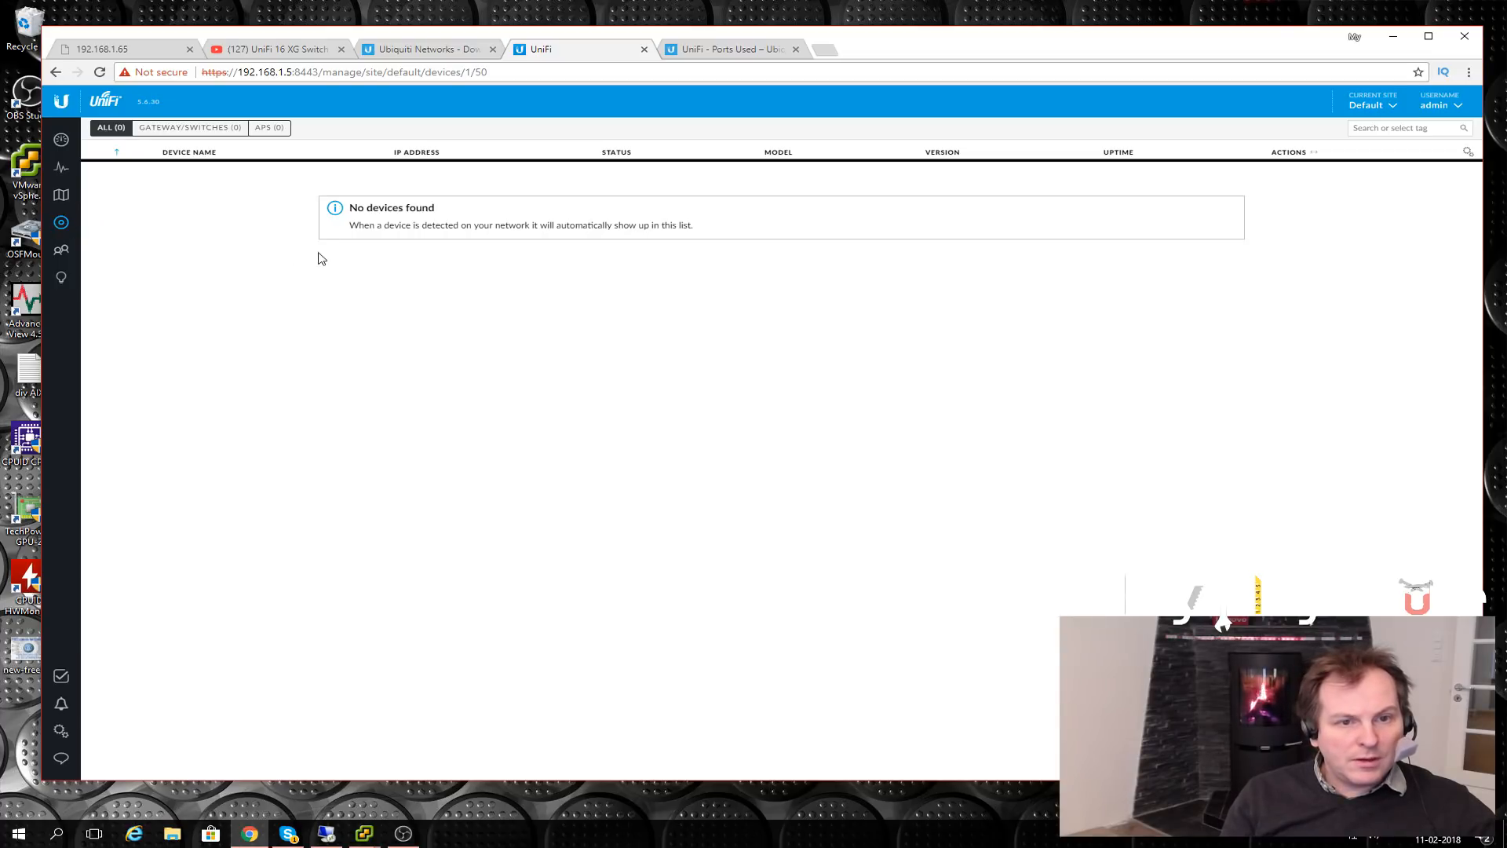
pyautogui.press('F5')
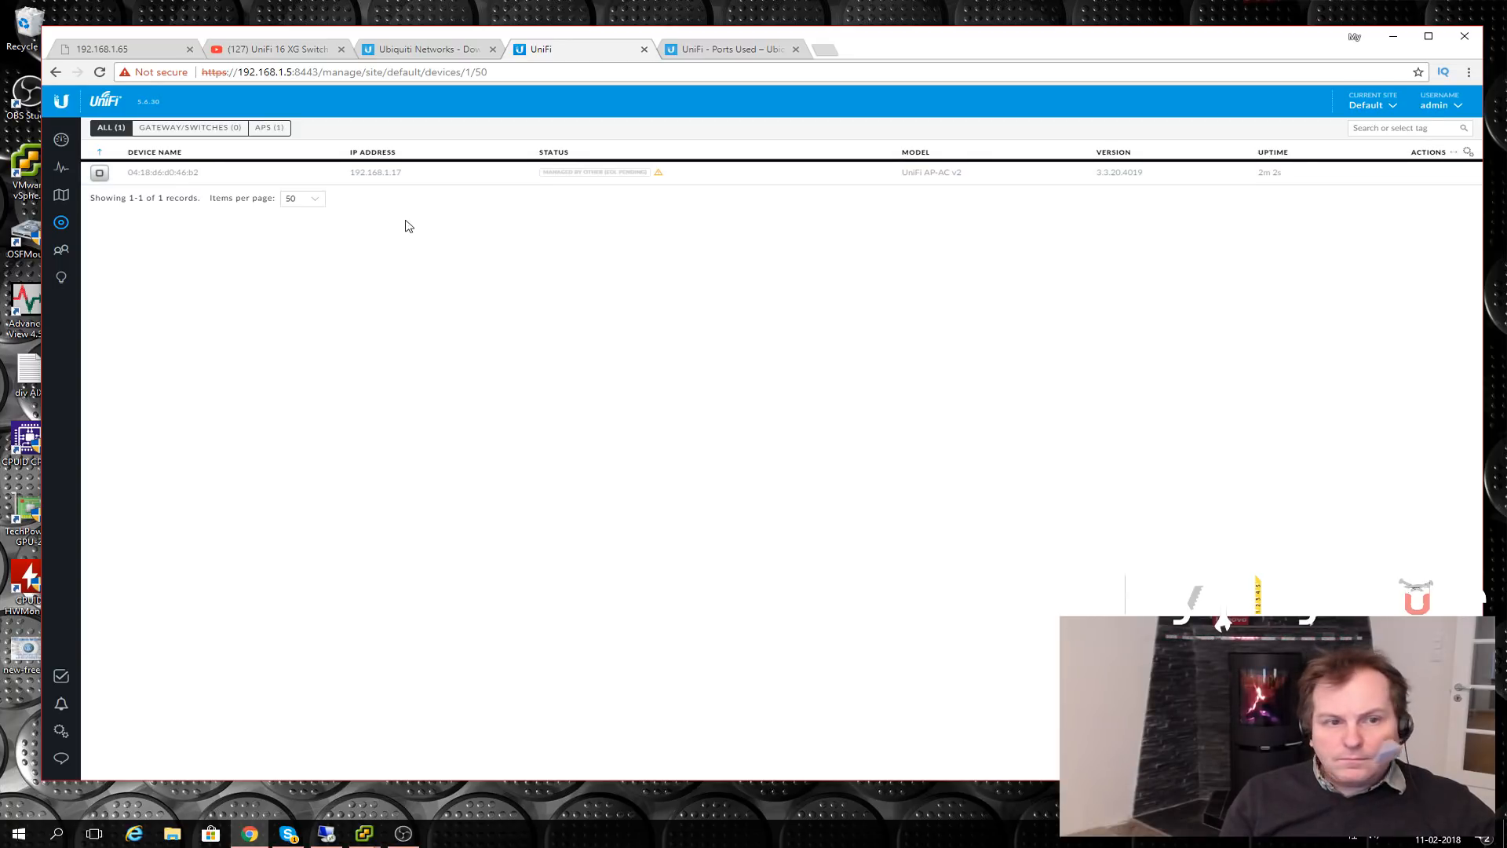
pyautogui.click(97, 175)
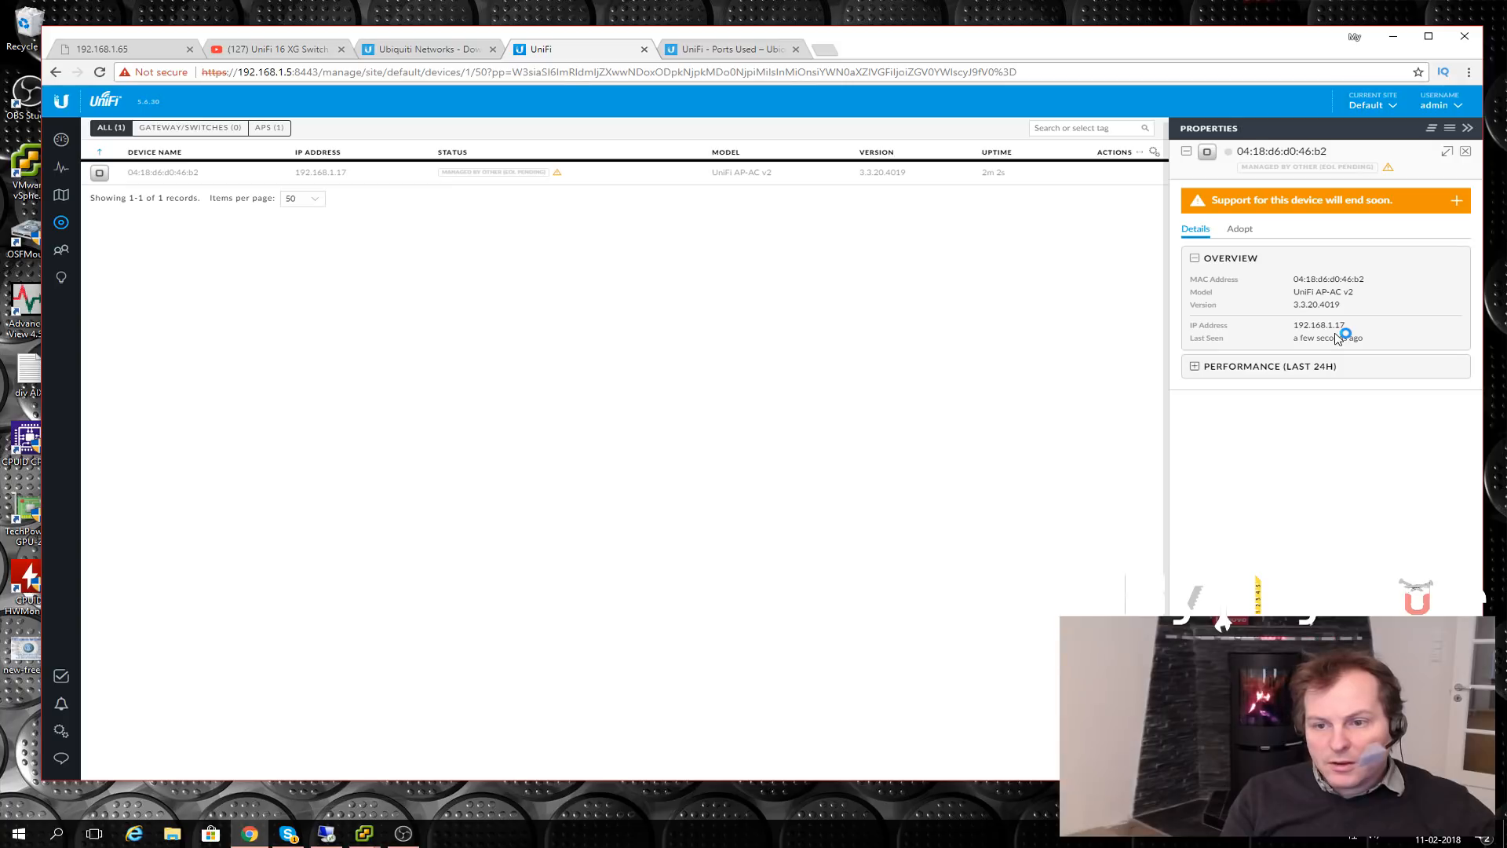
# - View the access point's 24-hour performance, then open its Advanced Adopt form
pyautogui.click(1195, 367)
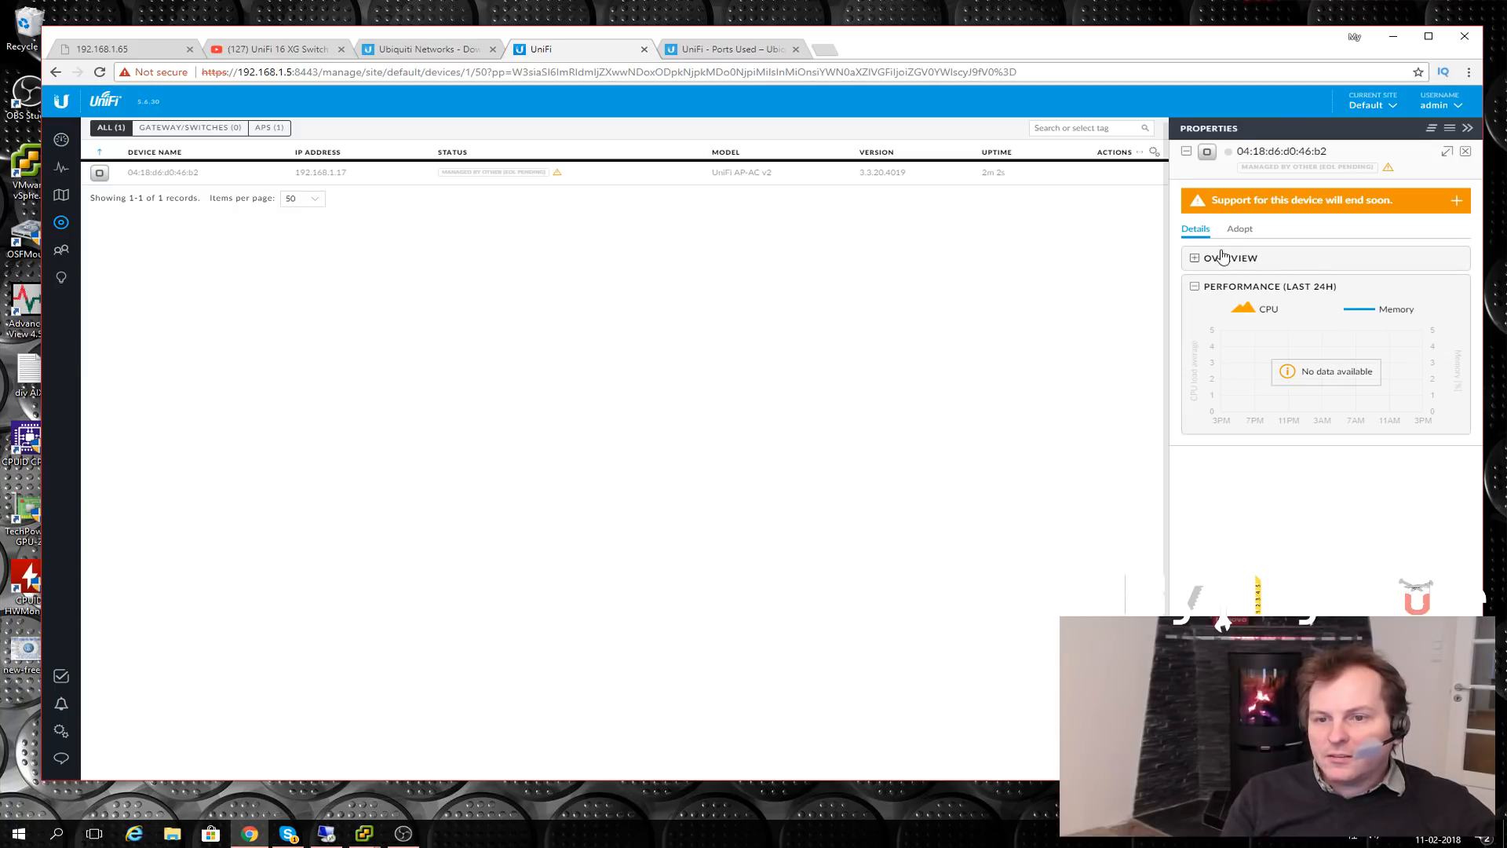
pyautogui.click(1238, 230)
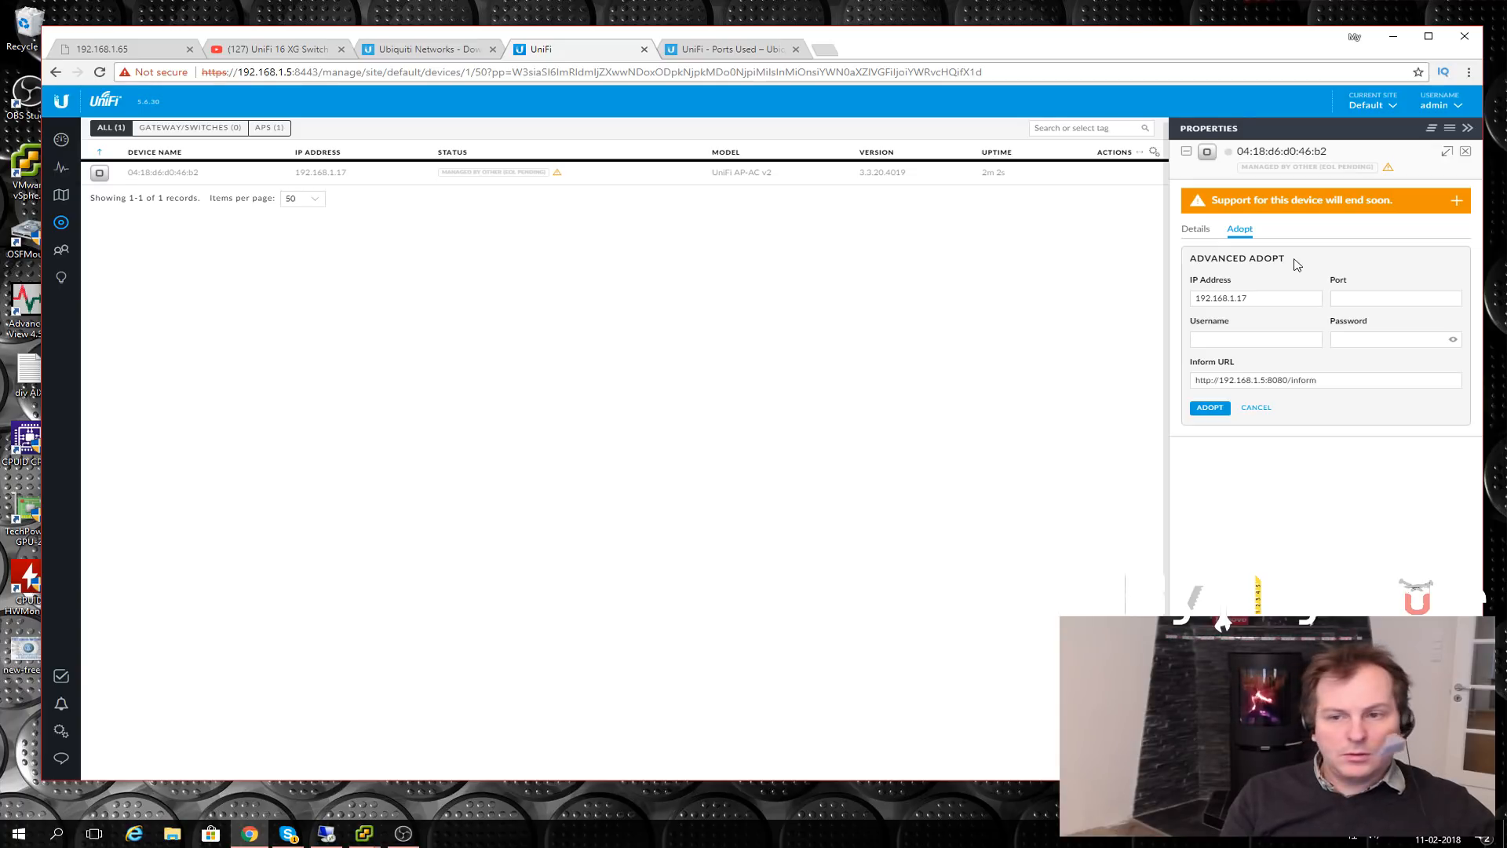
pyautogui.click(1209, 298)
pyautogui.click(1345, 298)
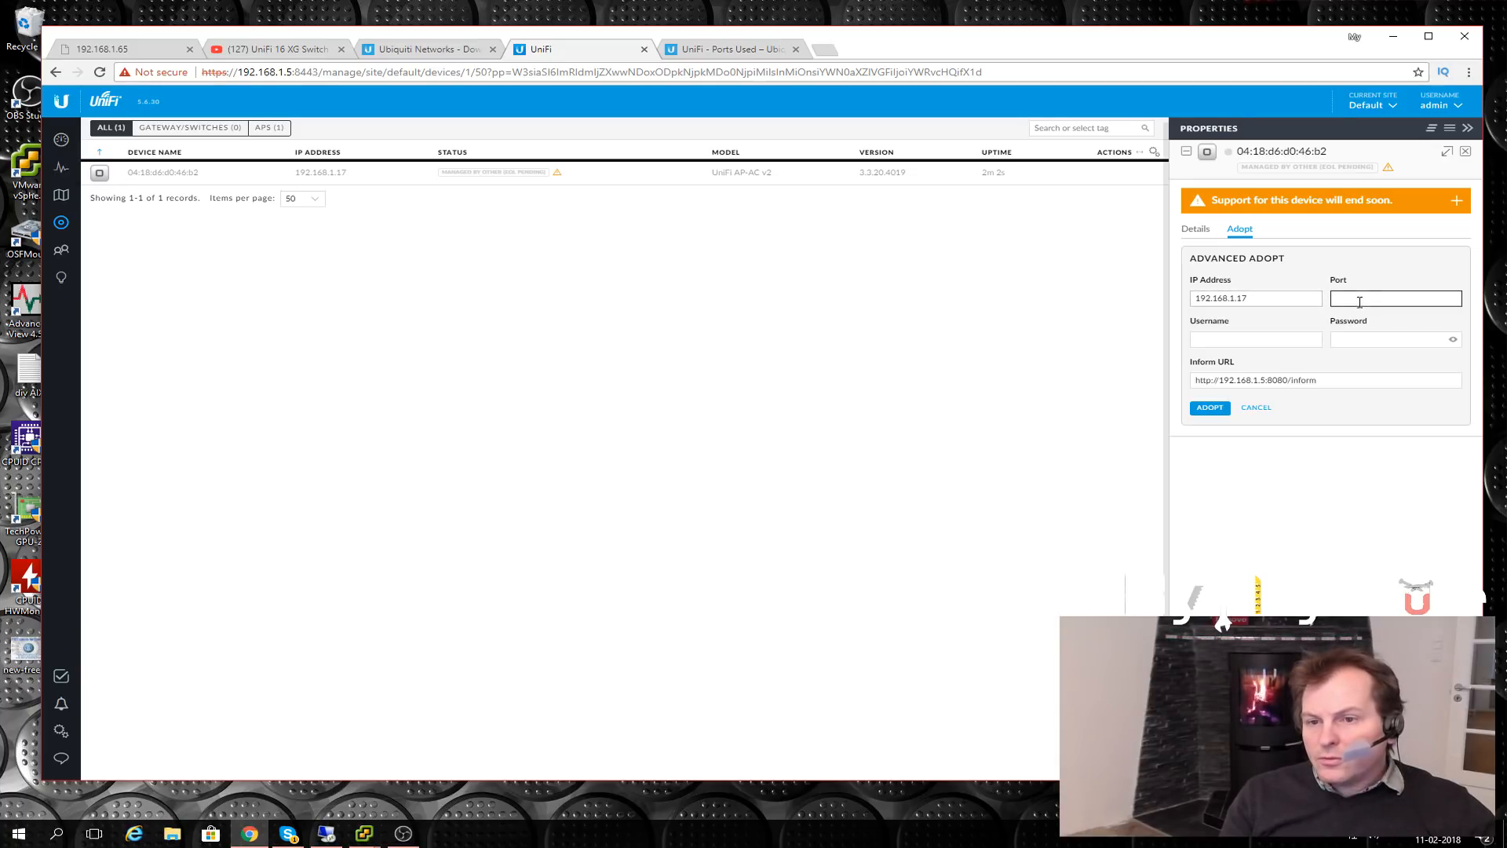
pyautogui.click(1250, 305)
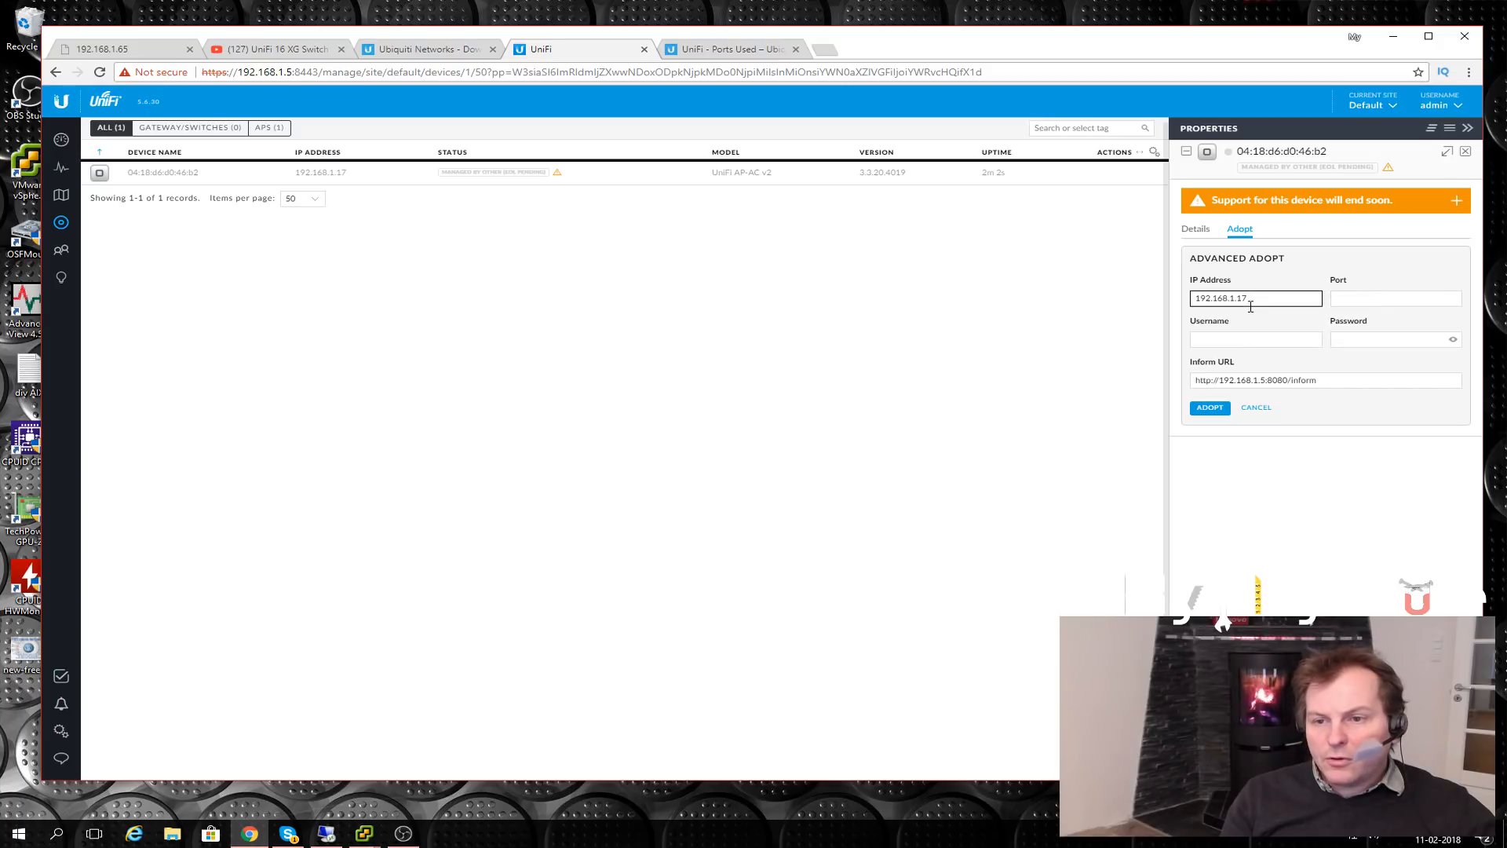
pyautogui.click(1364, 305)
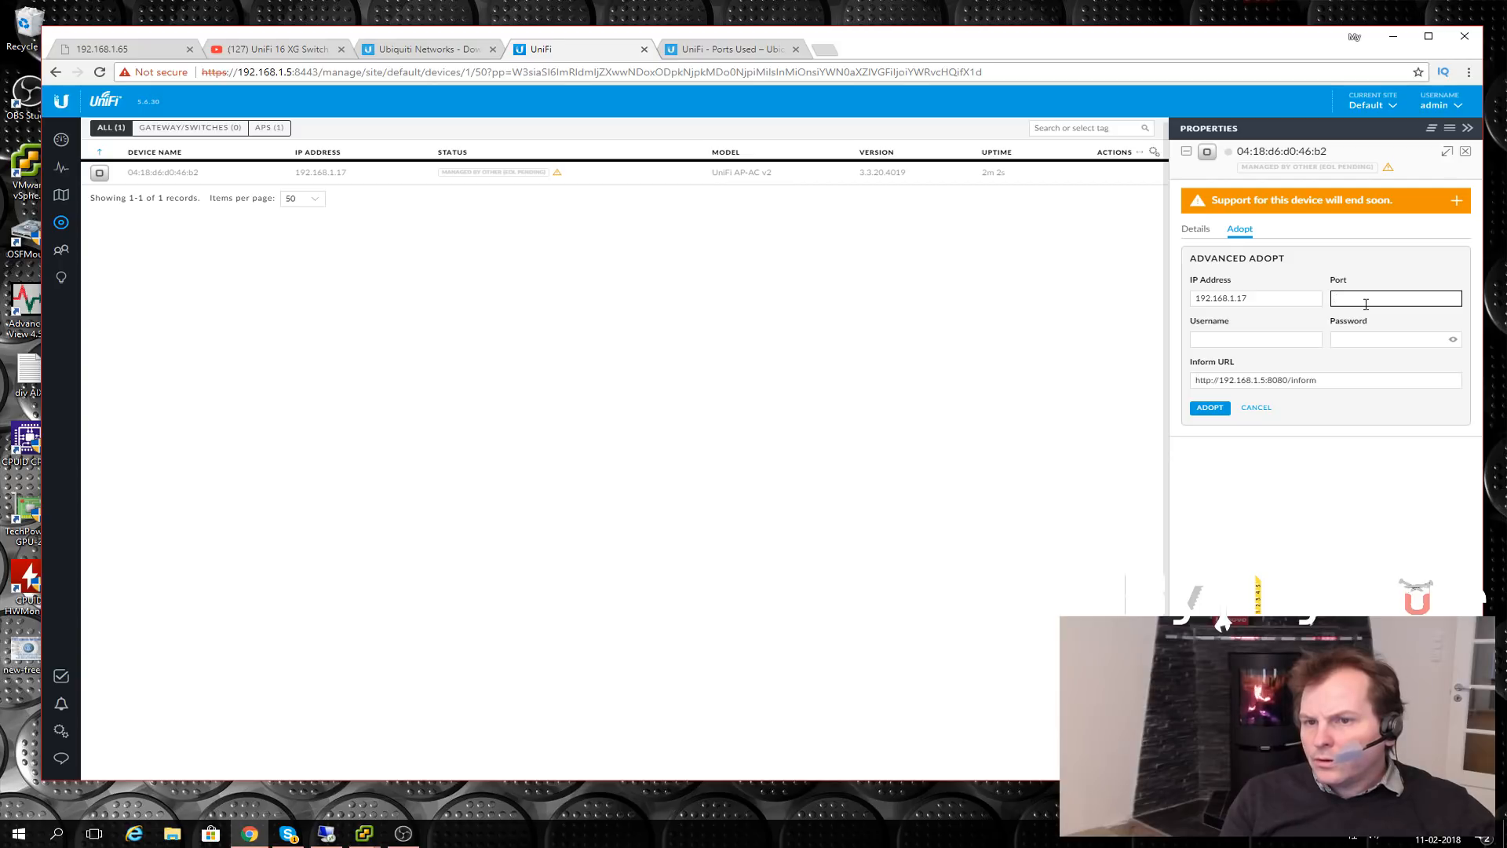
pyautogui.click(1302, 304)
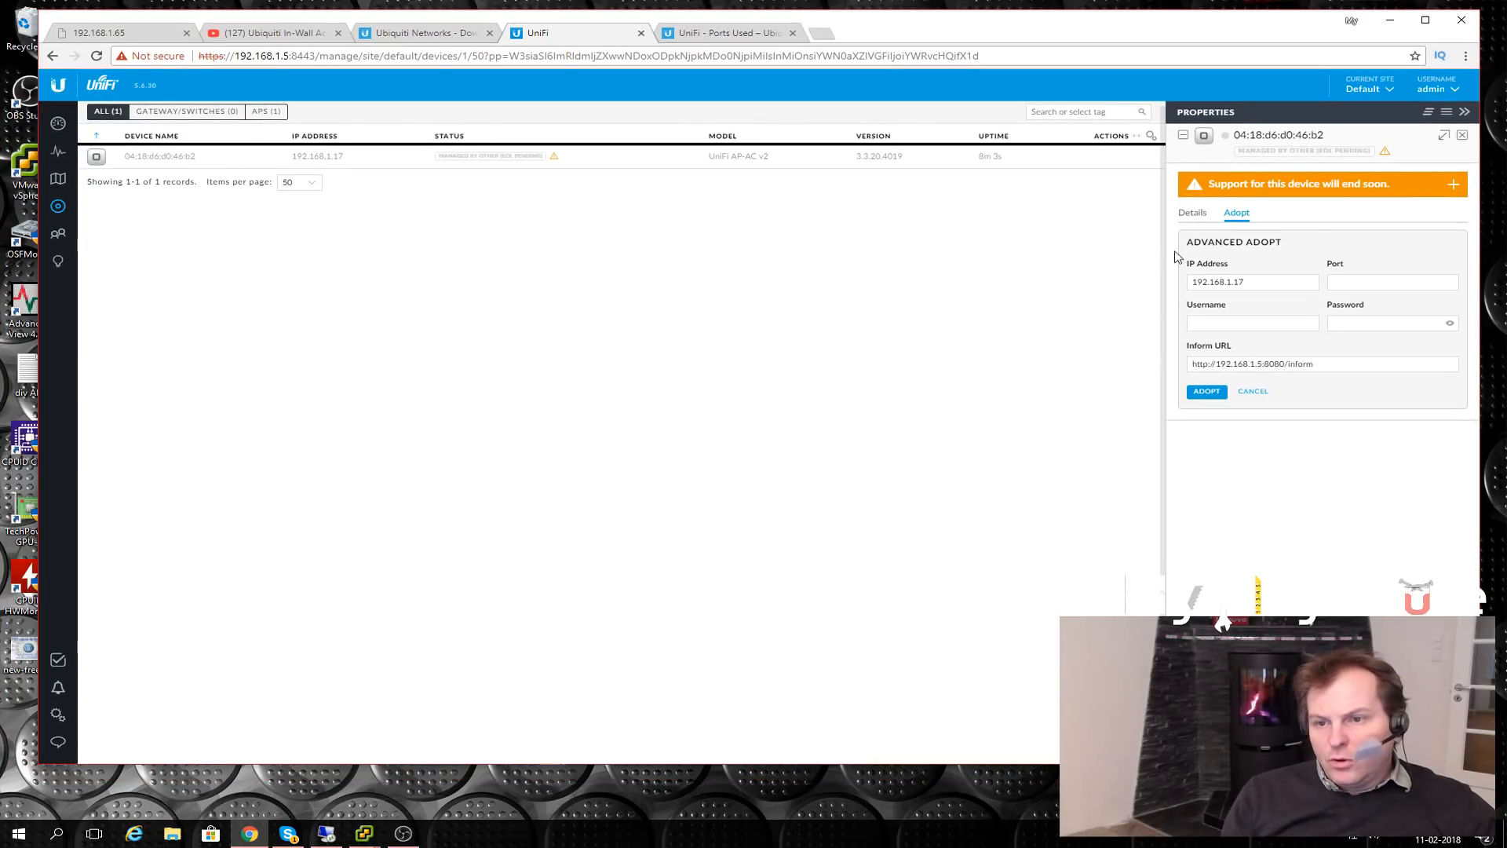
pyautogui.moveTo(1416, 187); pyautogui.dragTo(1212, 187)
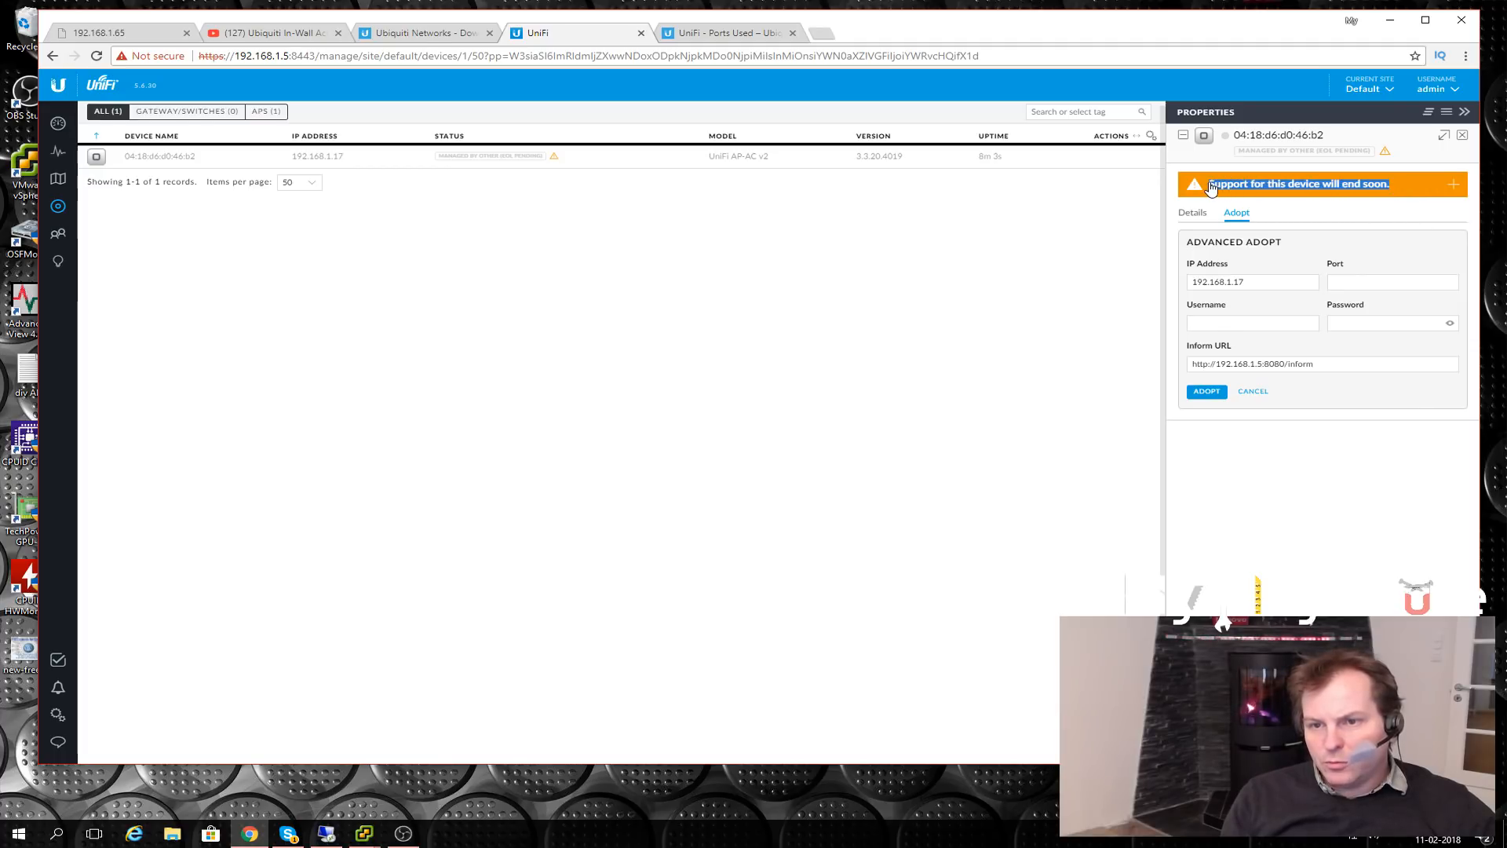
# - Expand the end-of-support banner showing support ends November 7, 2018
pyautogui.click(1246, 186)
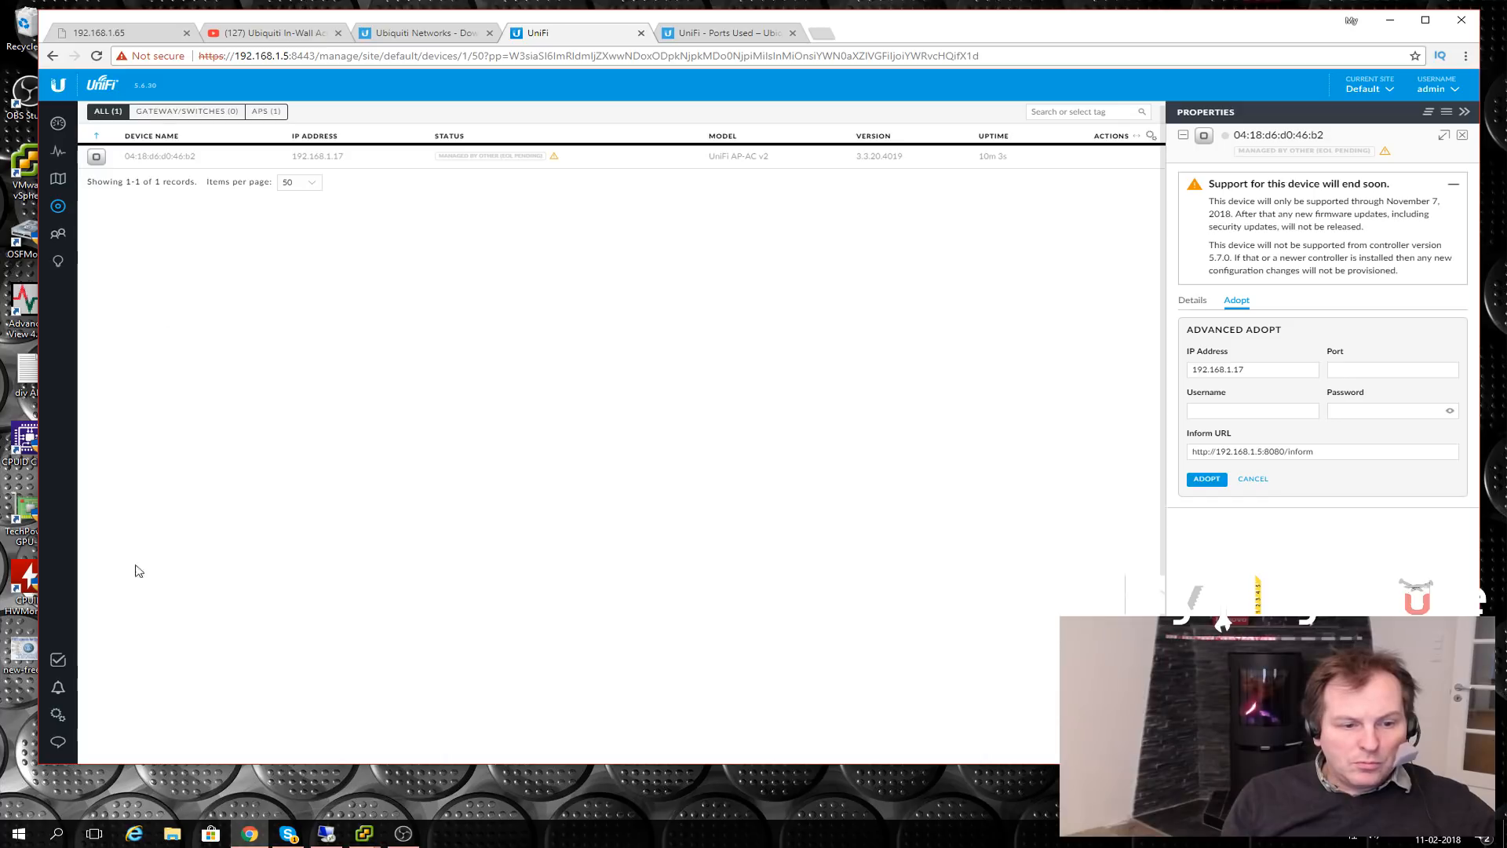
# - Open the site Settings and go to the Wireless Networks page
pyautogui.click(57, 715)
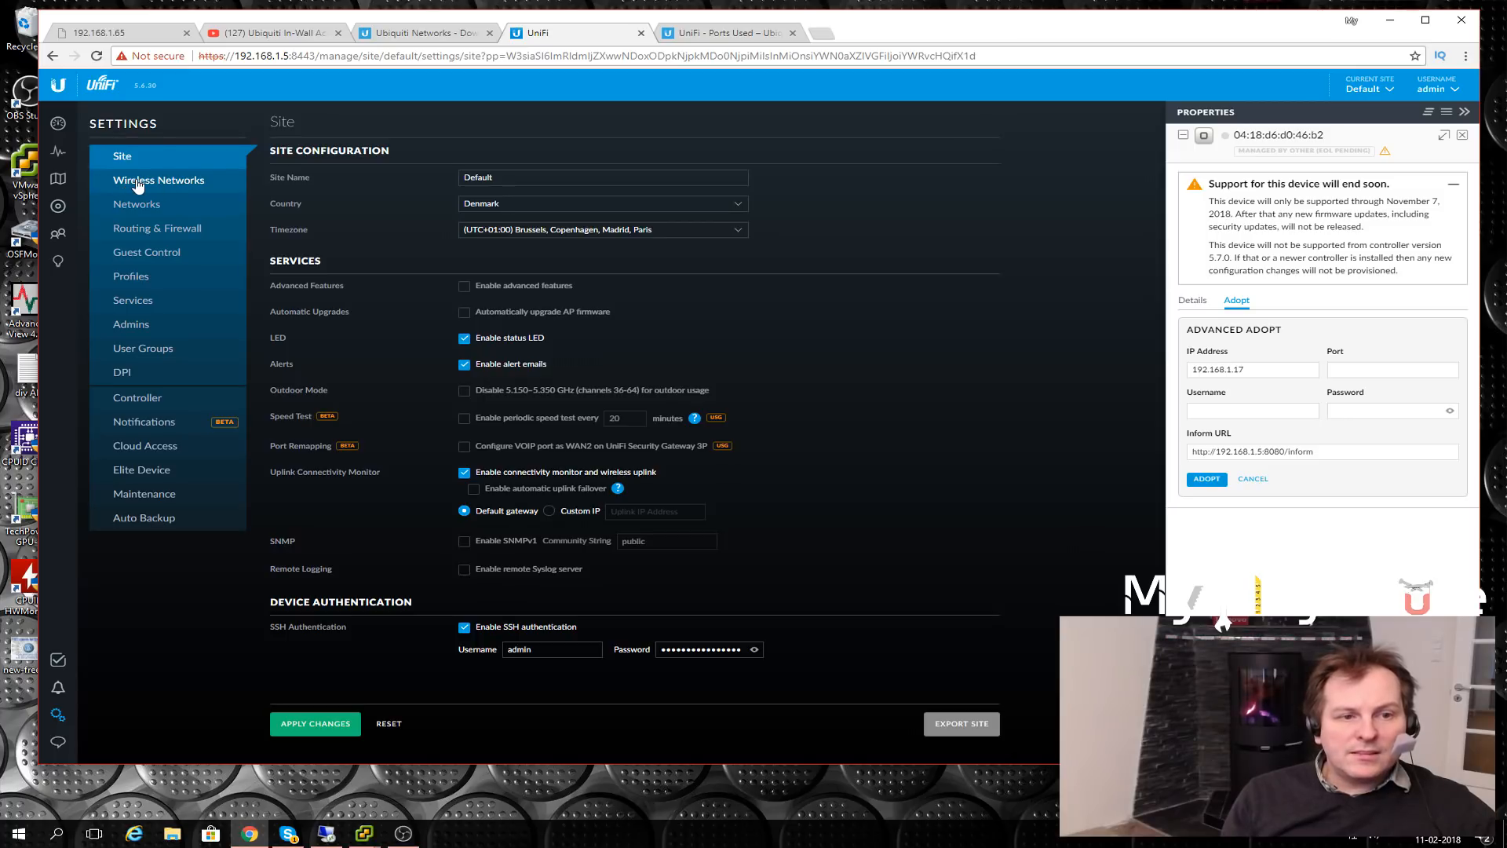
pyautogui.click(138, 185)
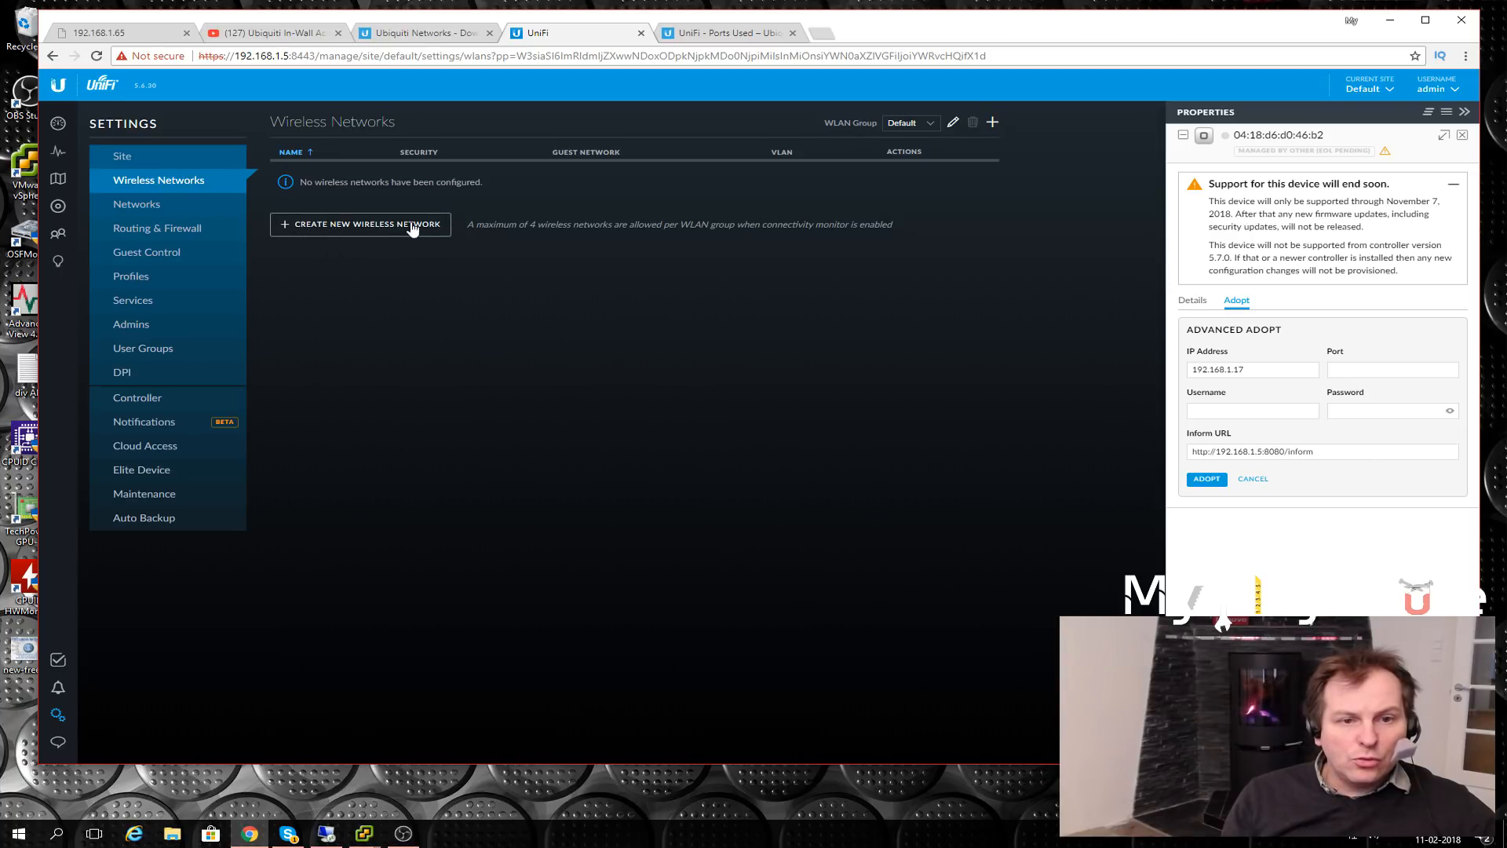
# - Create a wireless network named My PlayHouse with WPA Personal security and a security key
pyautogui.click(359, 226)
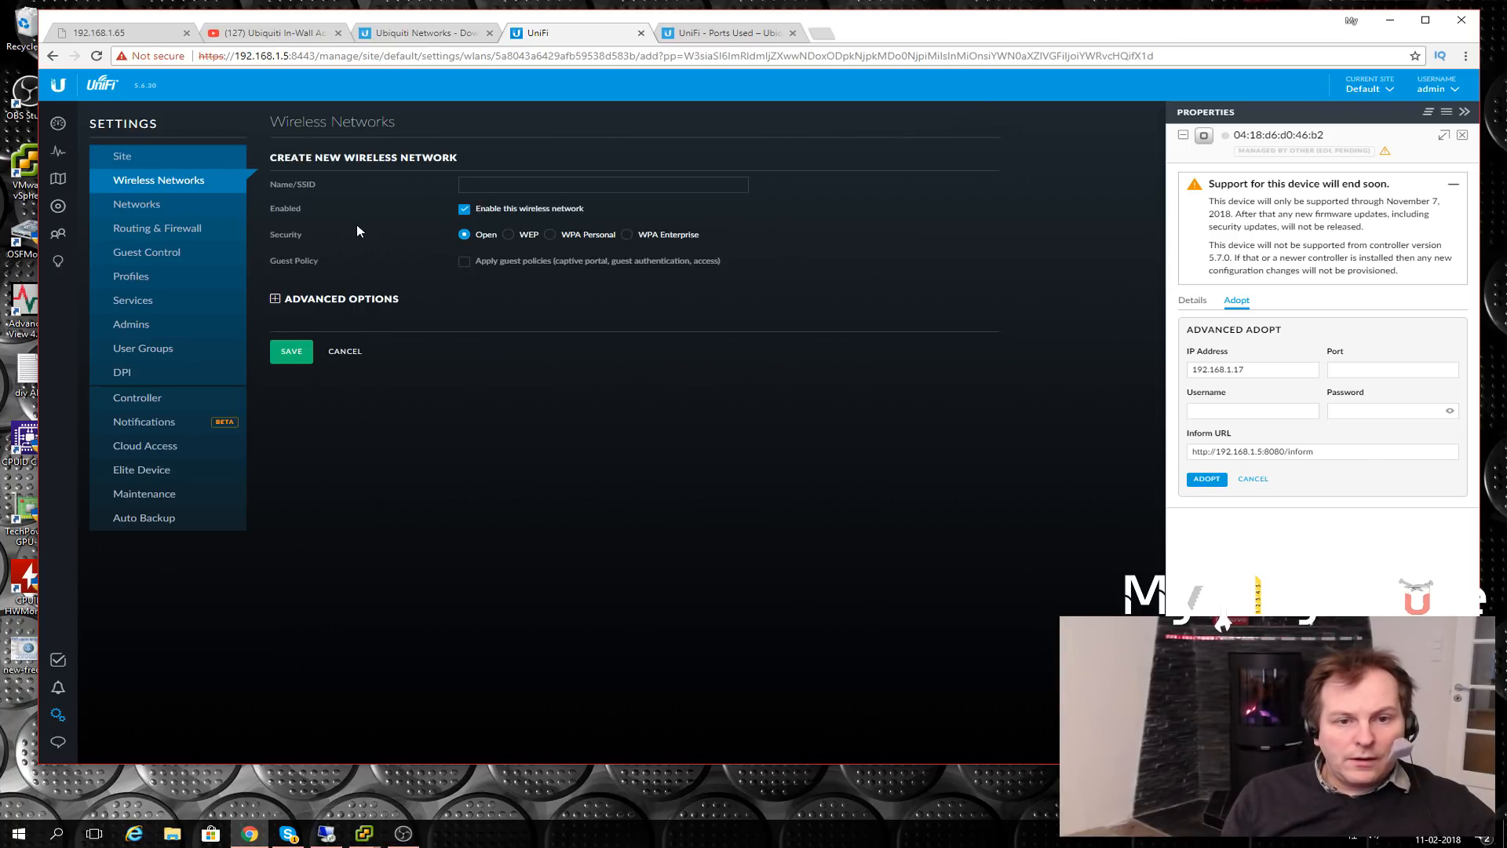
pyautogui.click(491, 186)
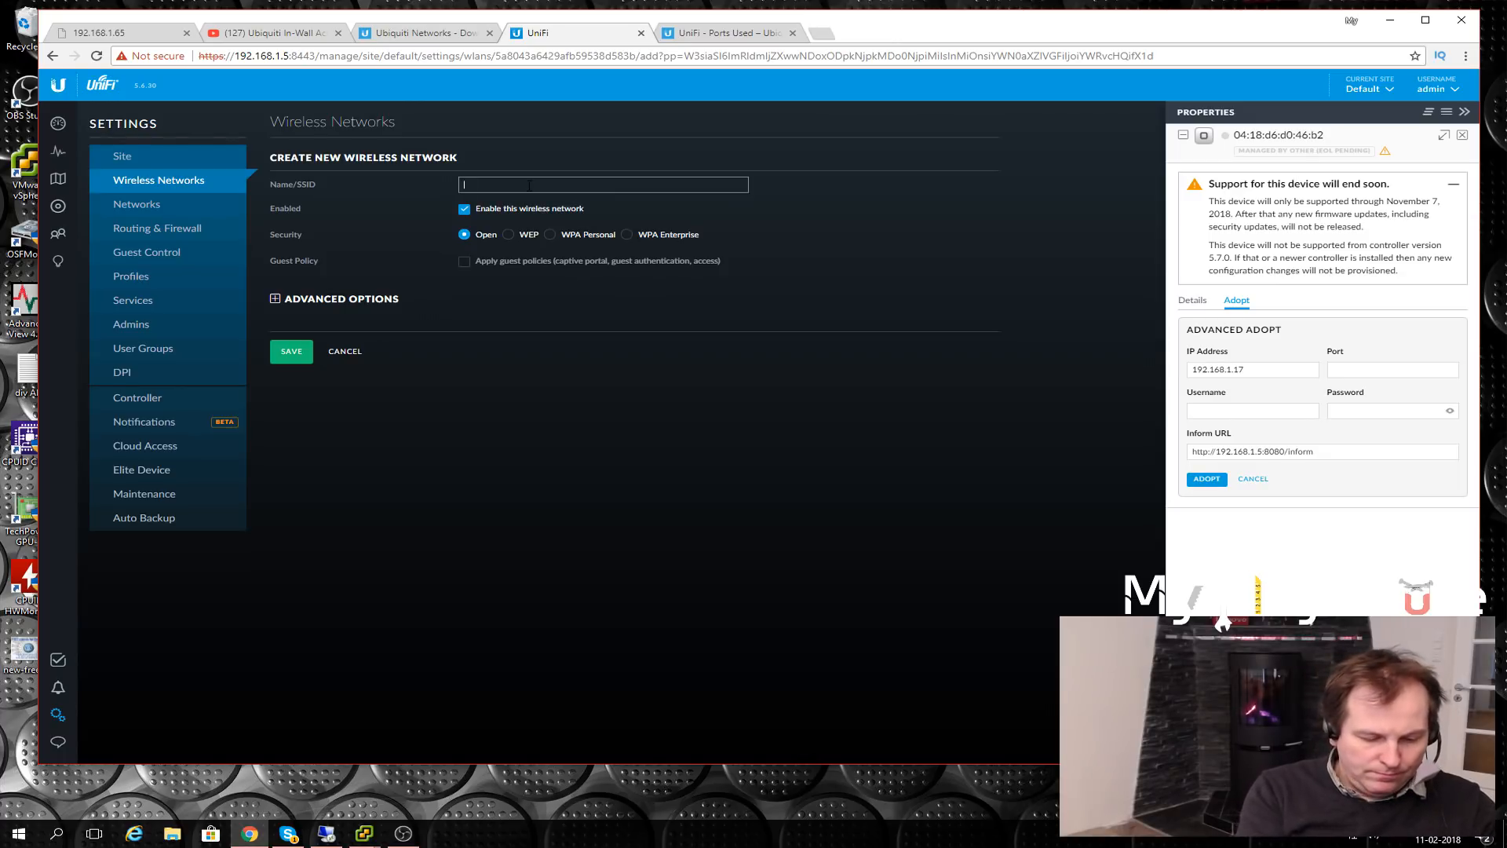
pyautogui.write('PlayHouse')
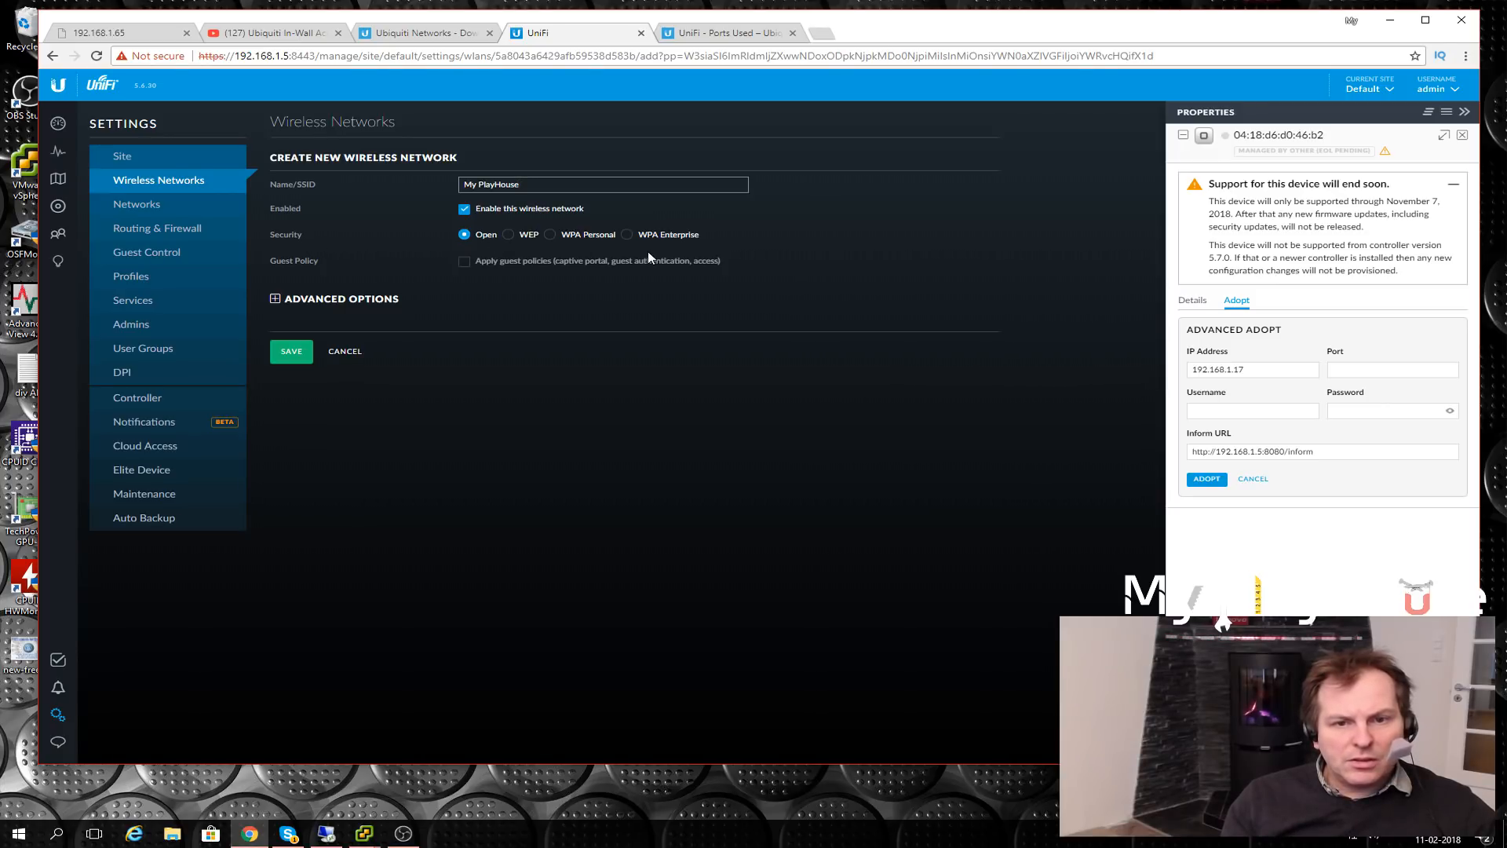
pyautogui.click(553, 236)
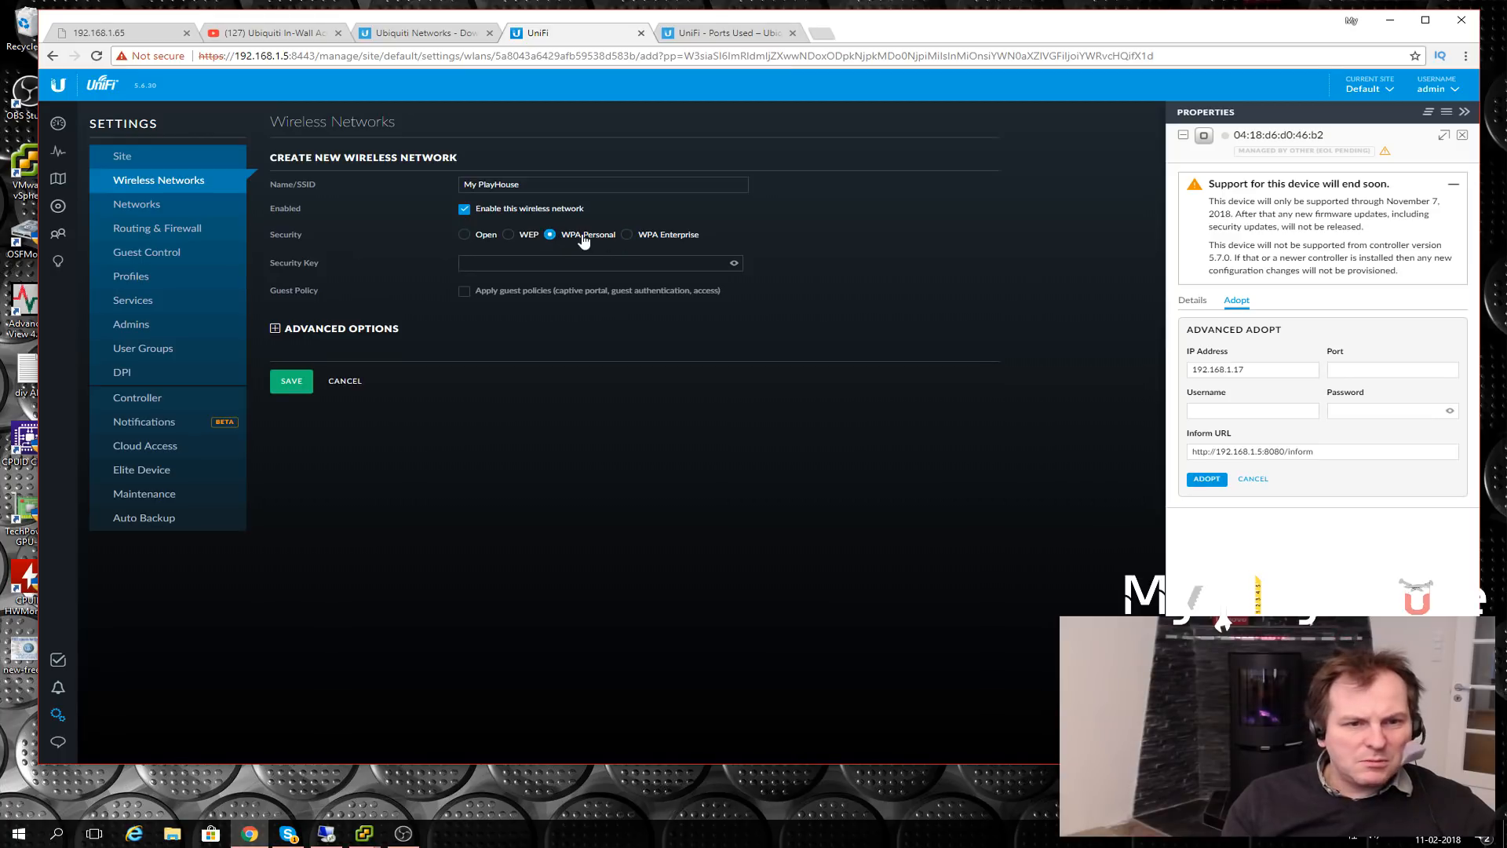
pyautogui.click(549, 268)
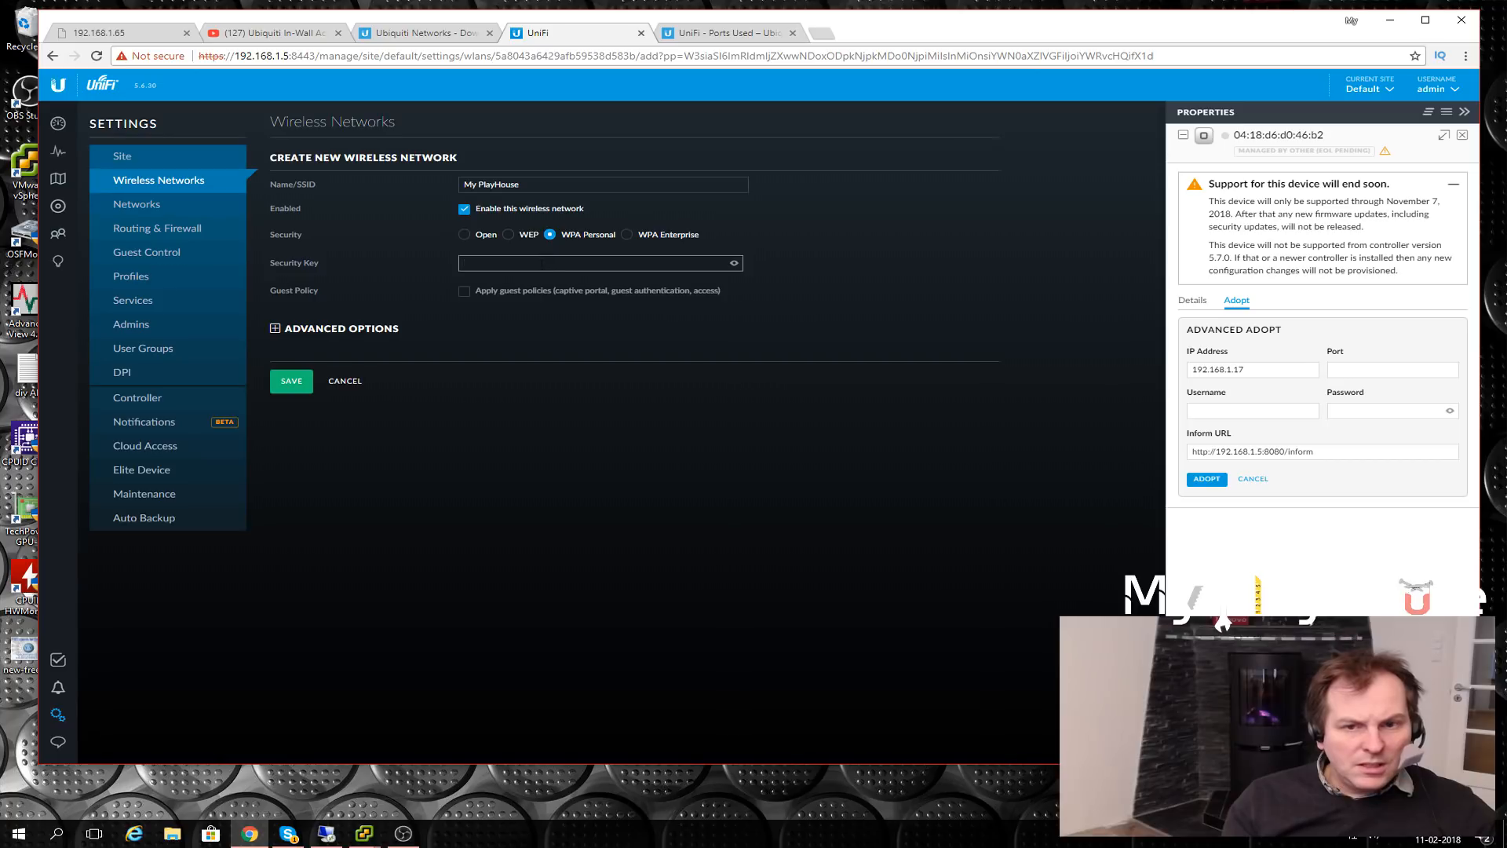
pyautogui.write('*************')
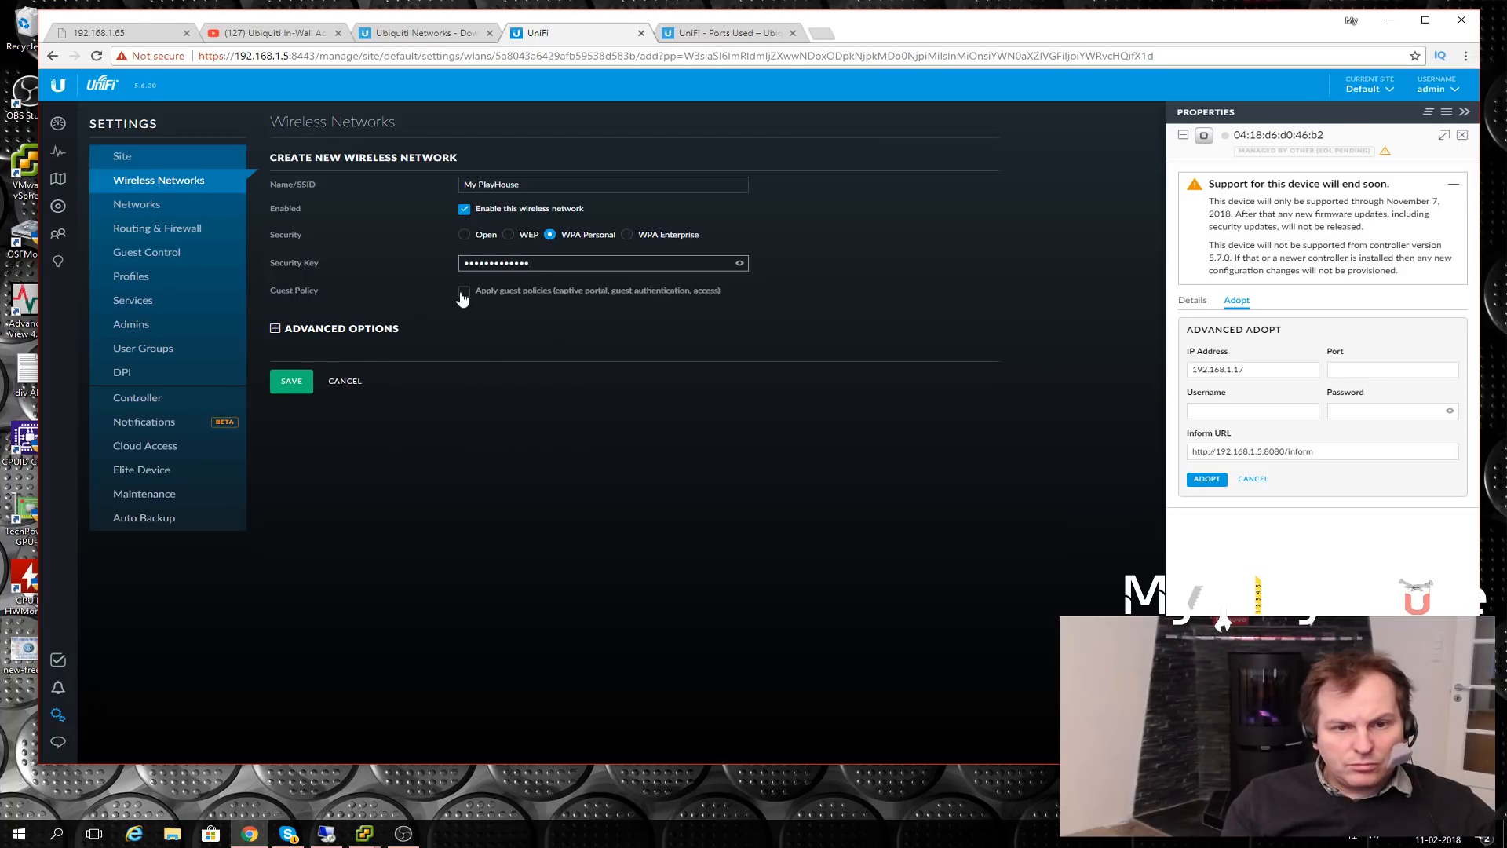
pyautogui.click(463, 291)
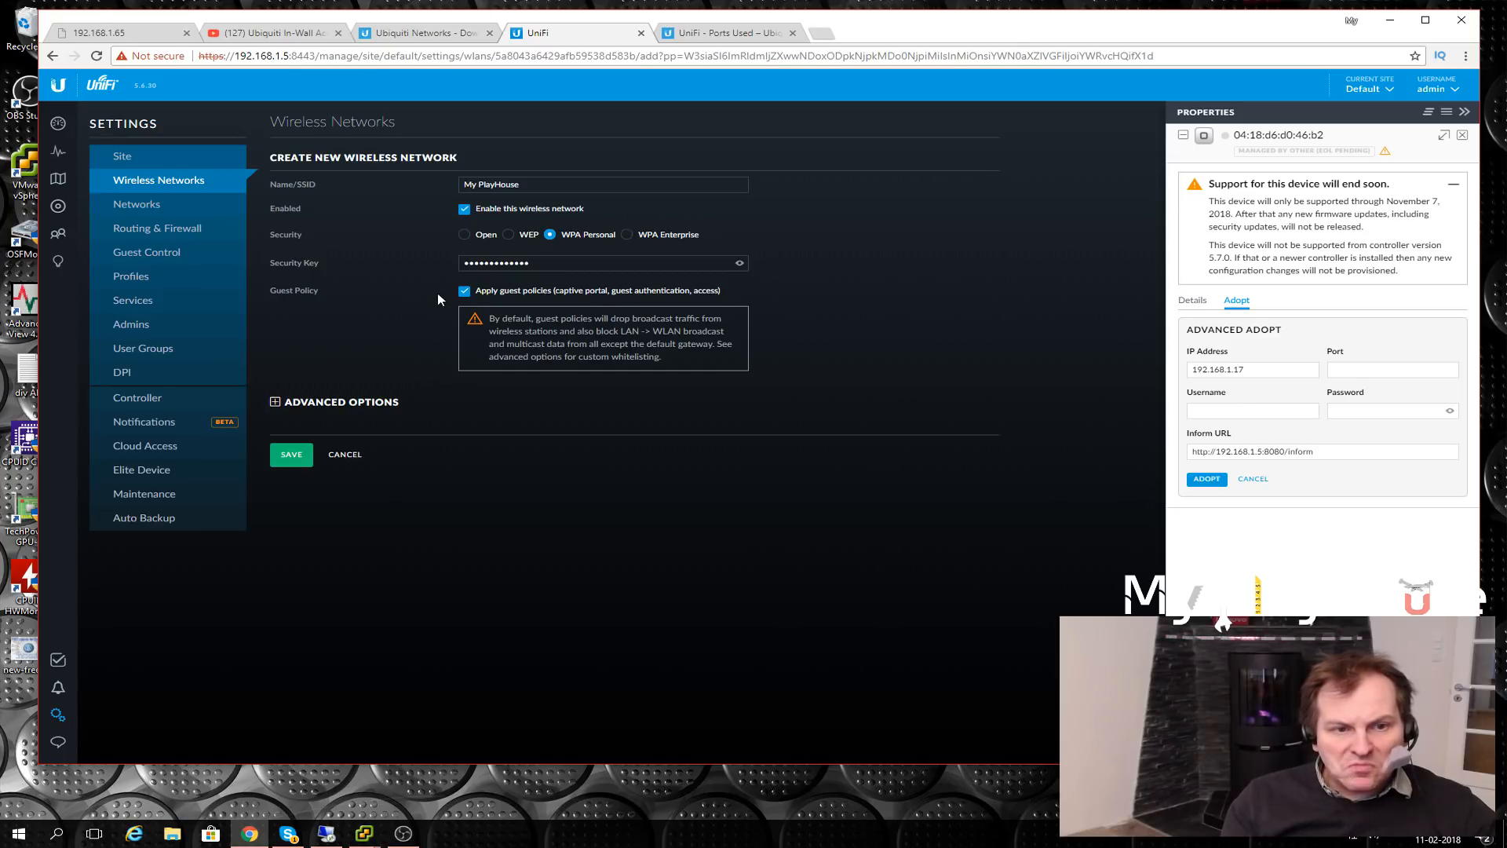
pyautogui.click(463, 291)
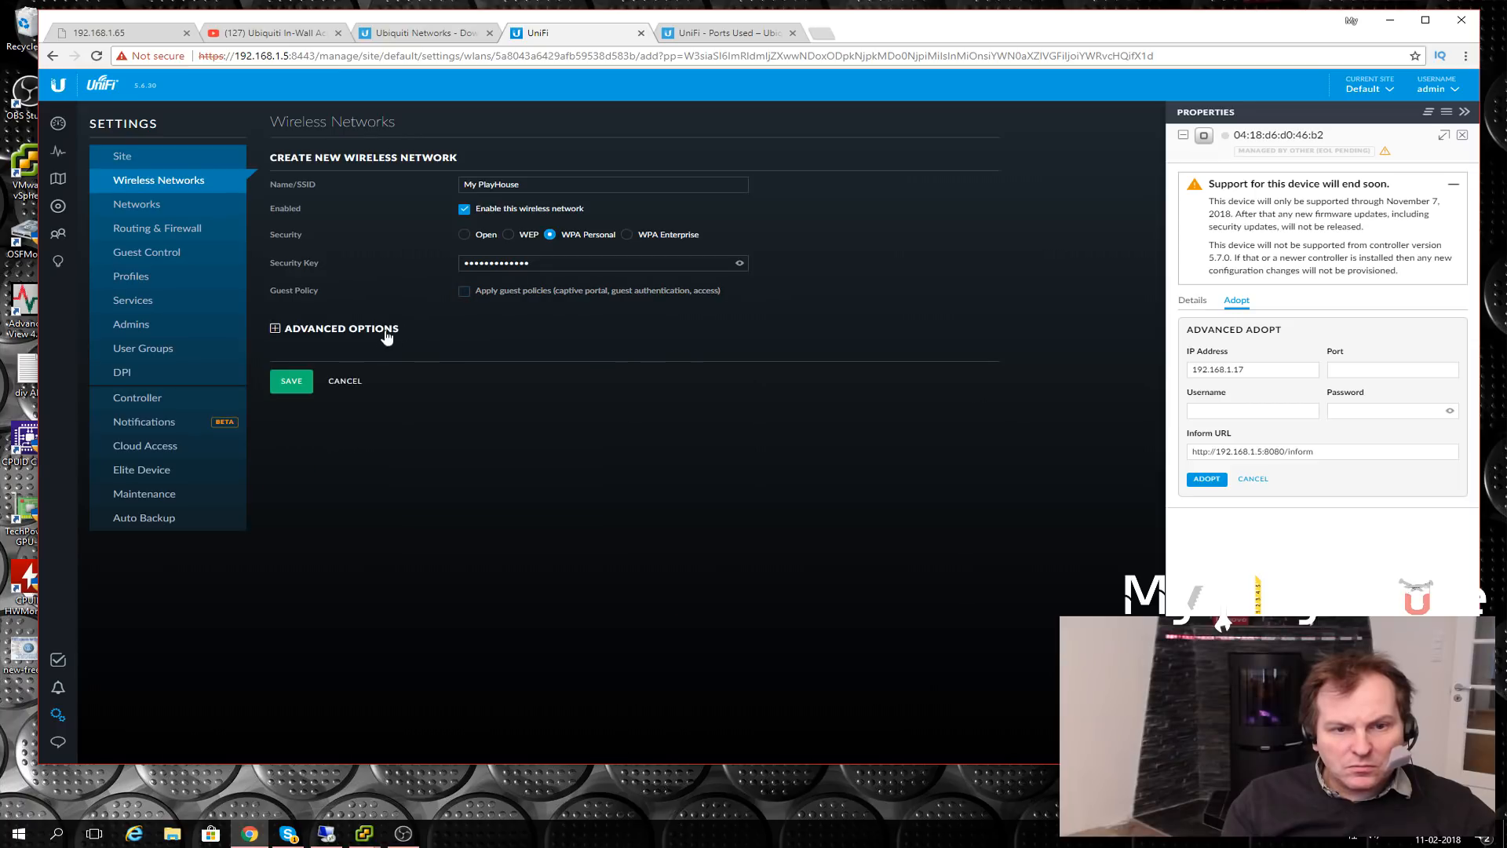
# - Save the My PlayHouse network with wpapsk security, then reload the Devices list
pyautogui.click(274, 329)
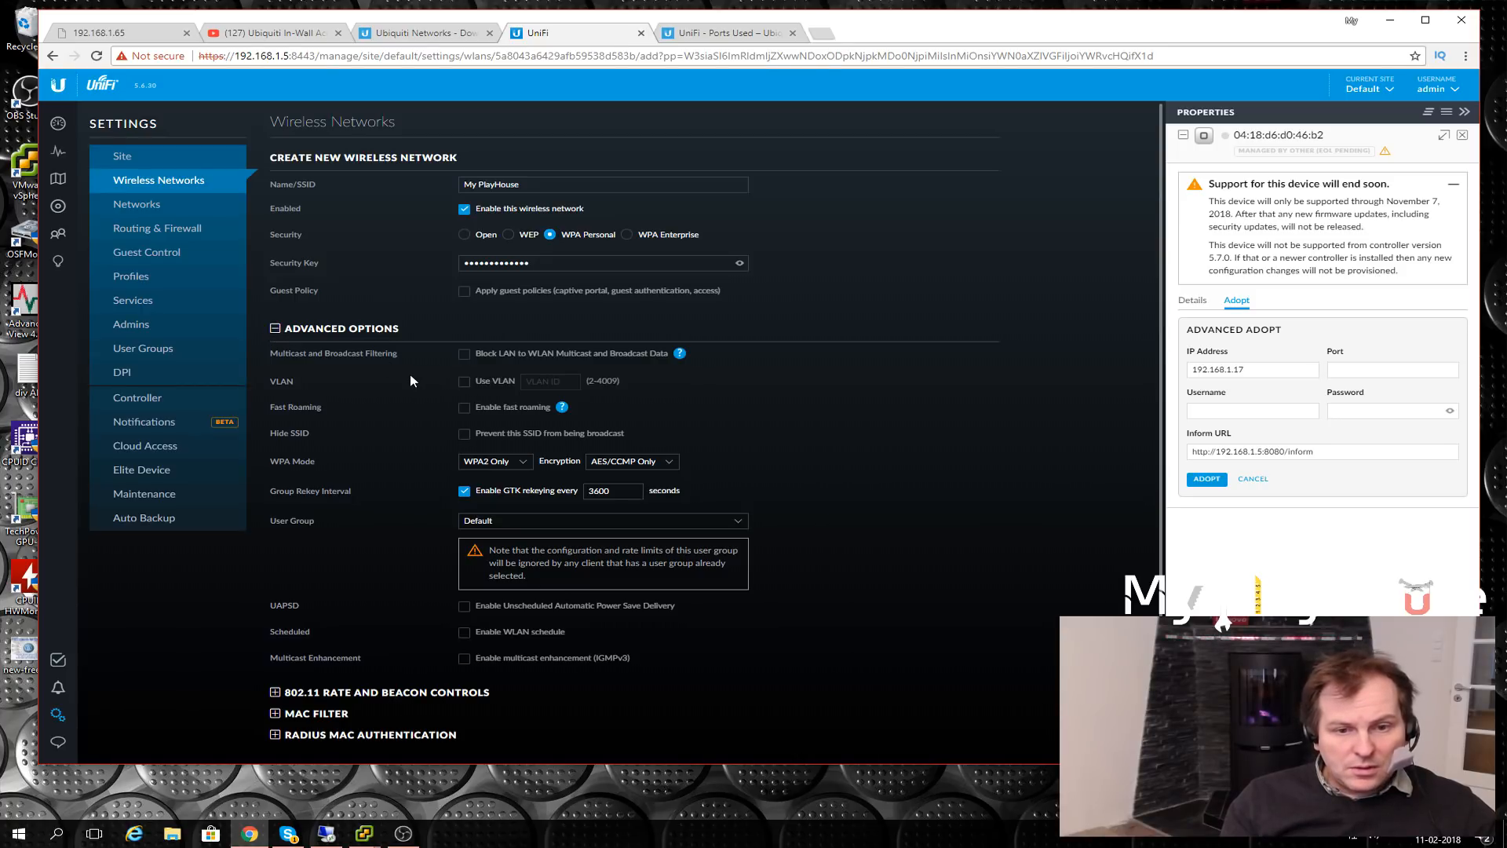
pyautogui.scroll(-1, 389, 387)
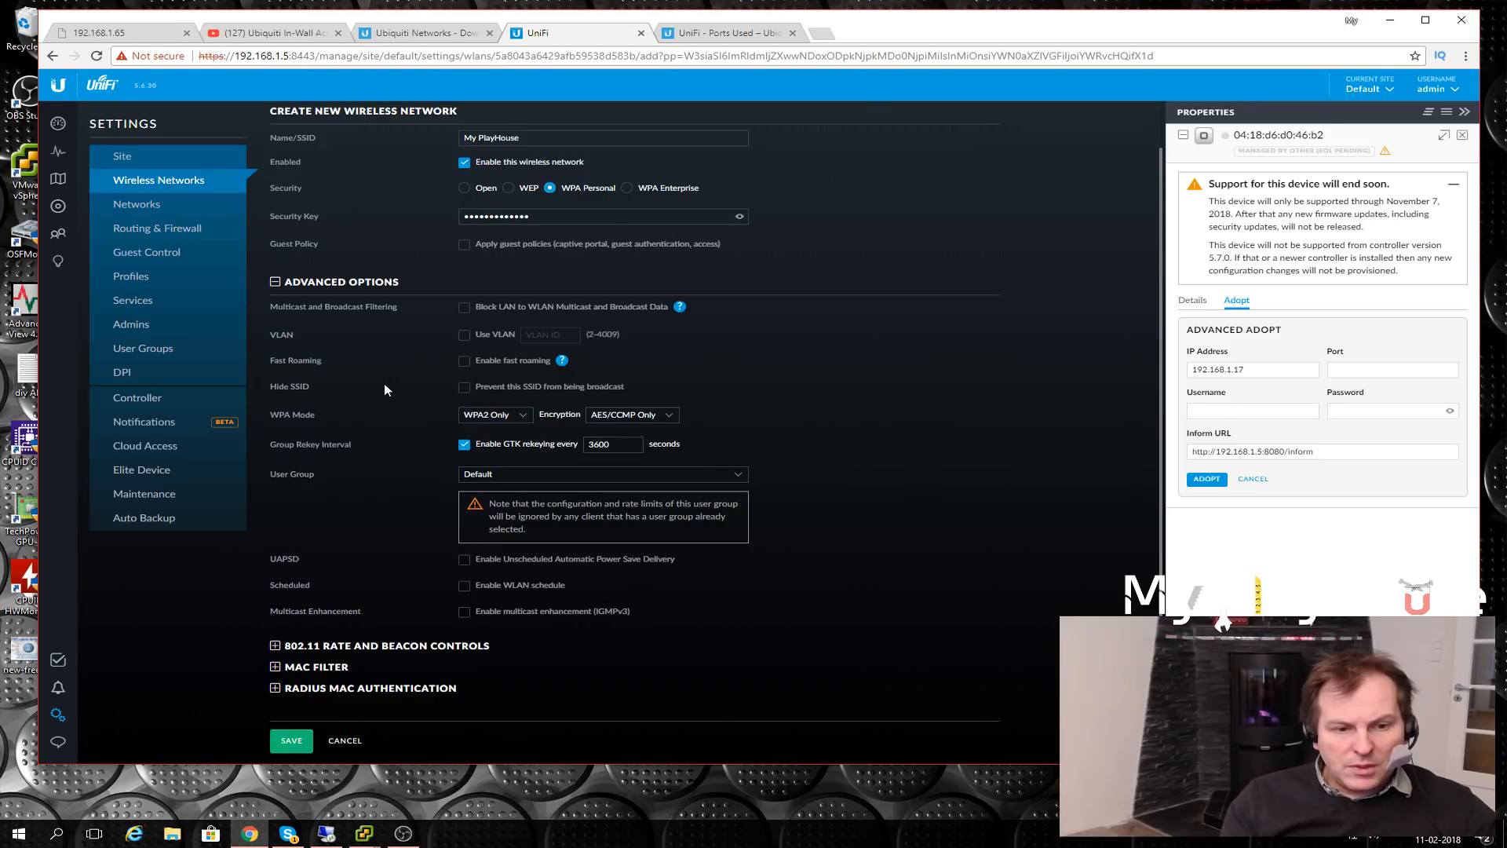
pyautogui.click(276, 282)
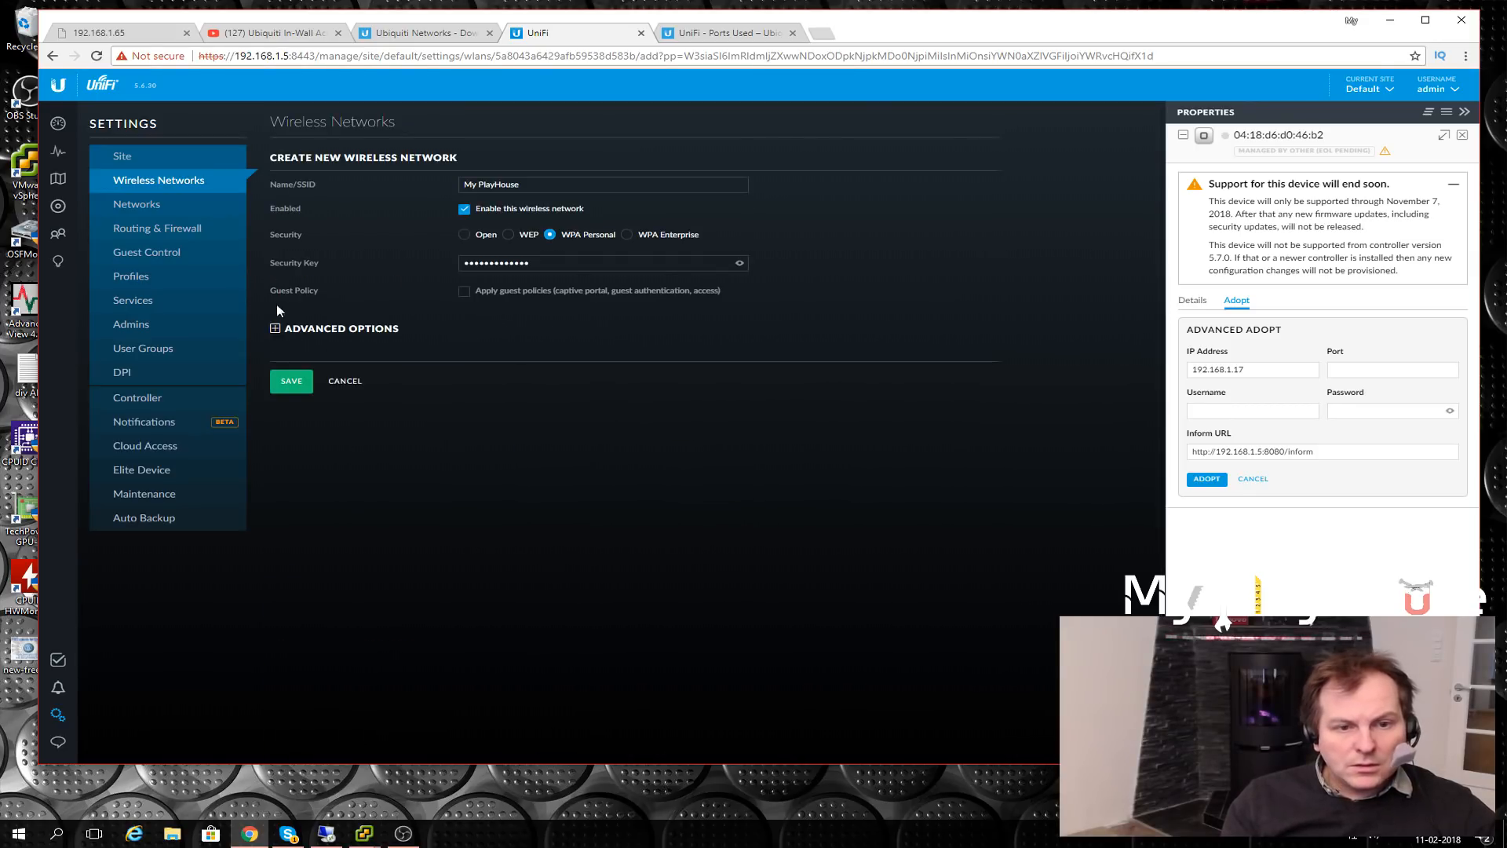
pyautogui.click(288, 383)
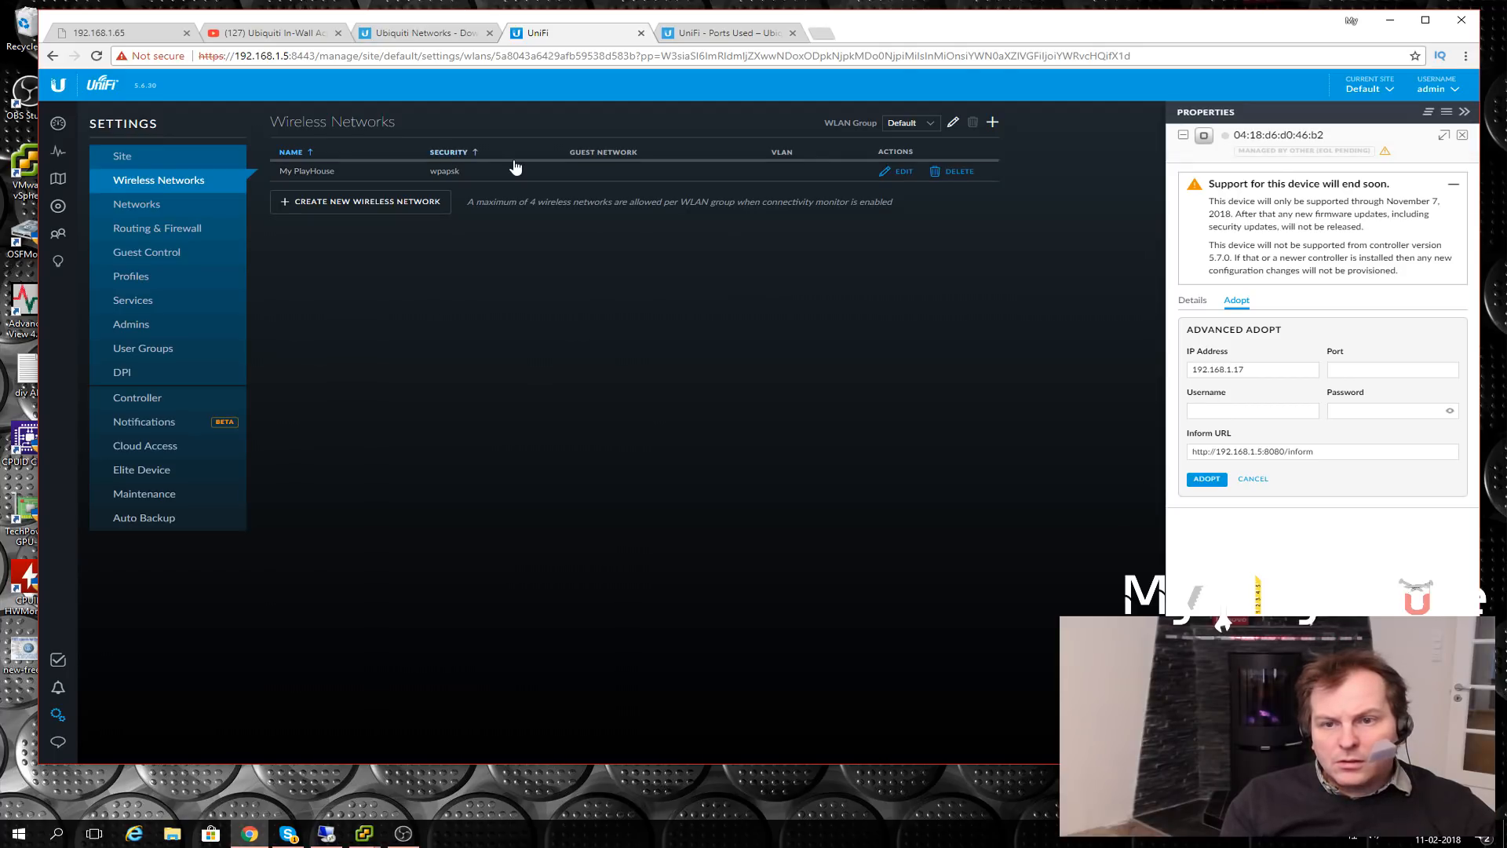
pyautogui.click(57, 207)
pyautogui.press('F5')
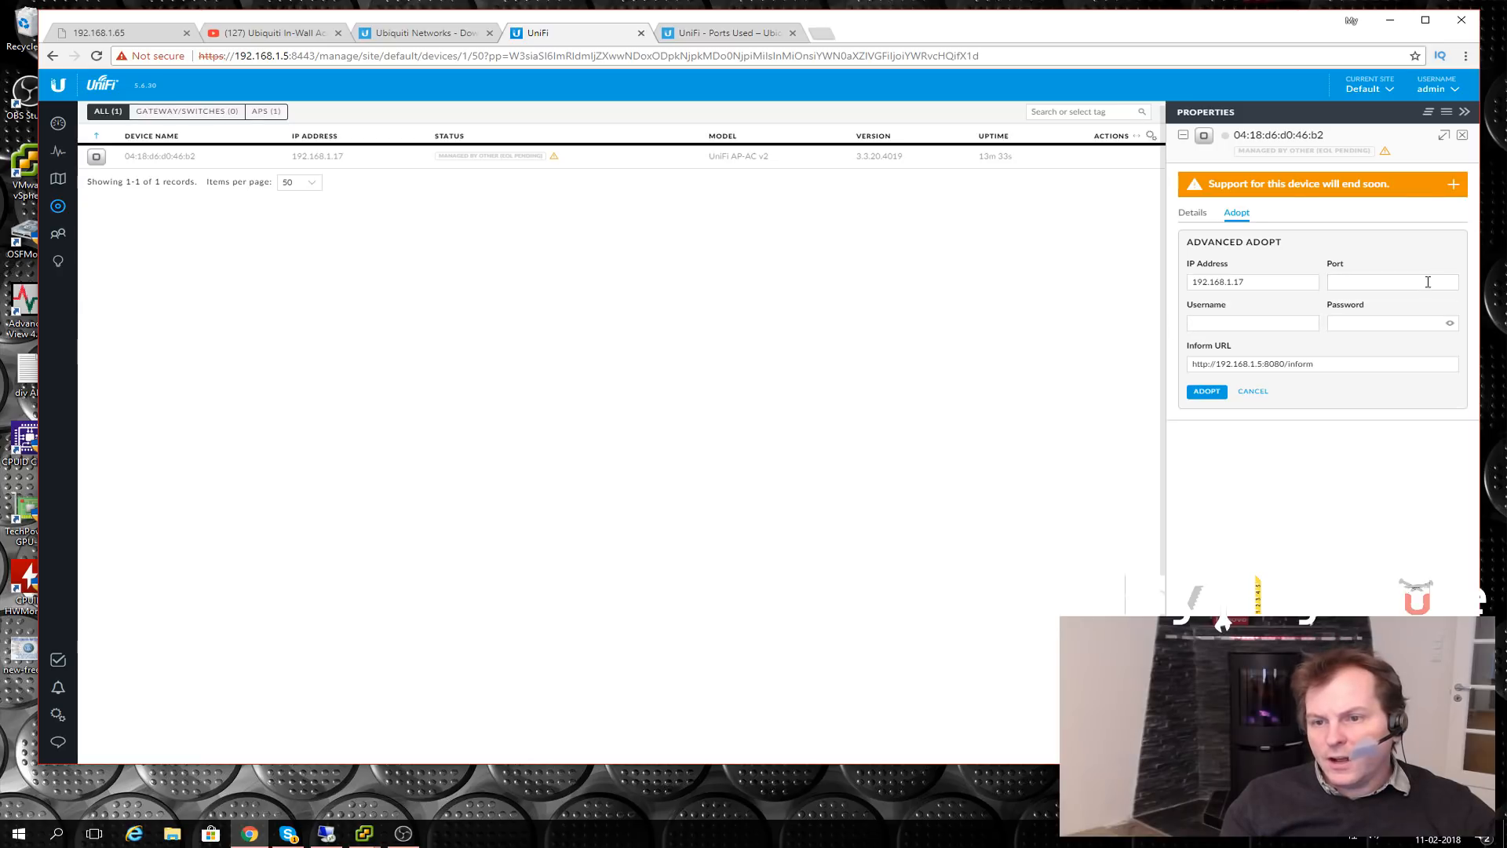
# - Try adopting the access point, copy its model name 'UniFi AP-AC v2', and open a new tab
pyautogui.click(1353, 284)
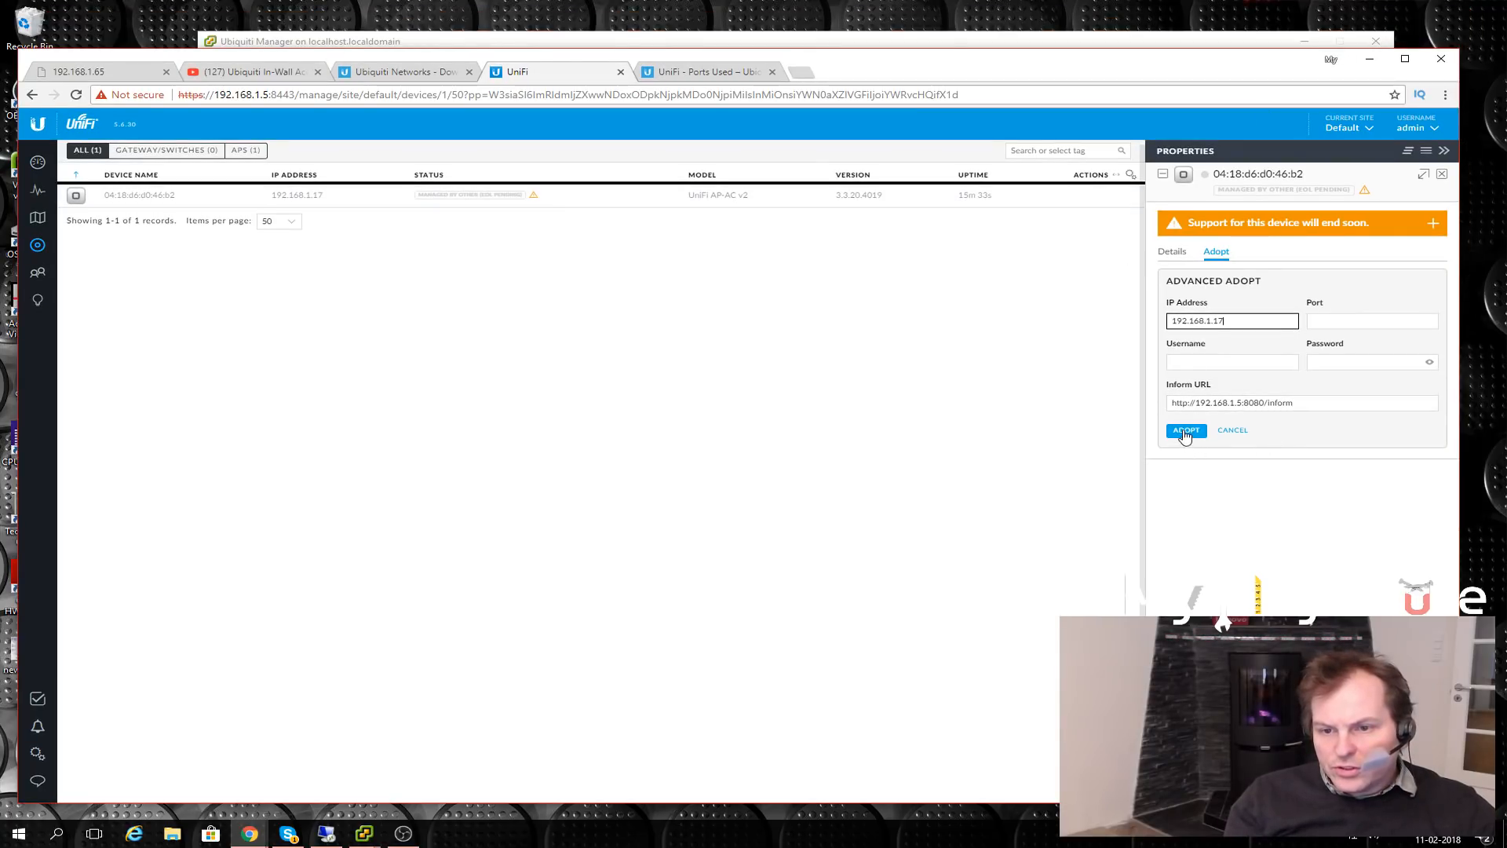
pyautogui.click(1186, 434)
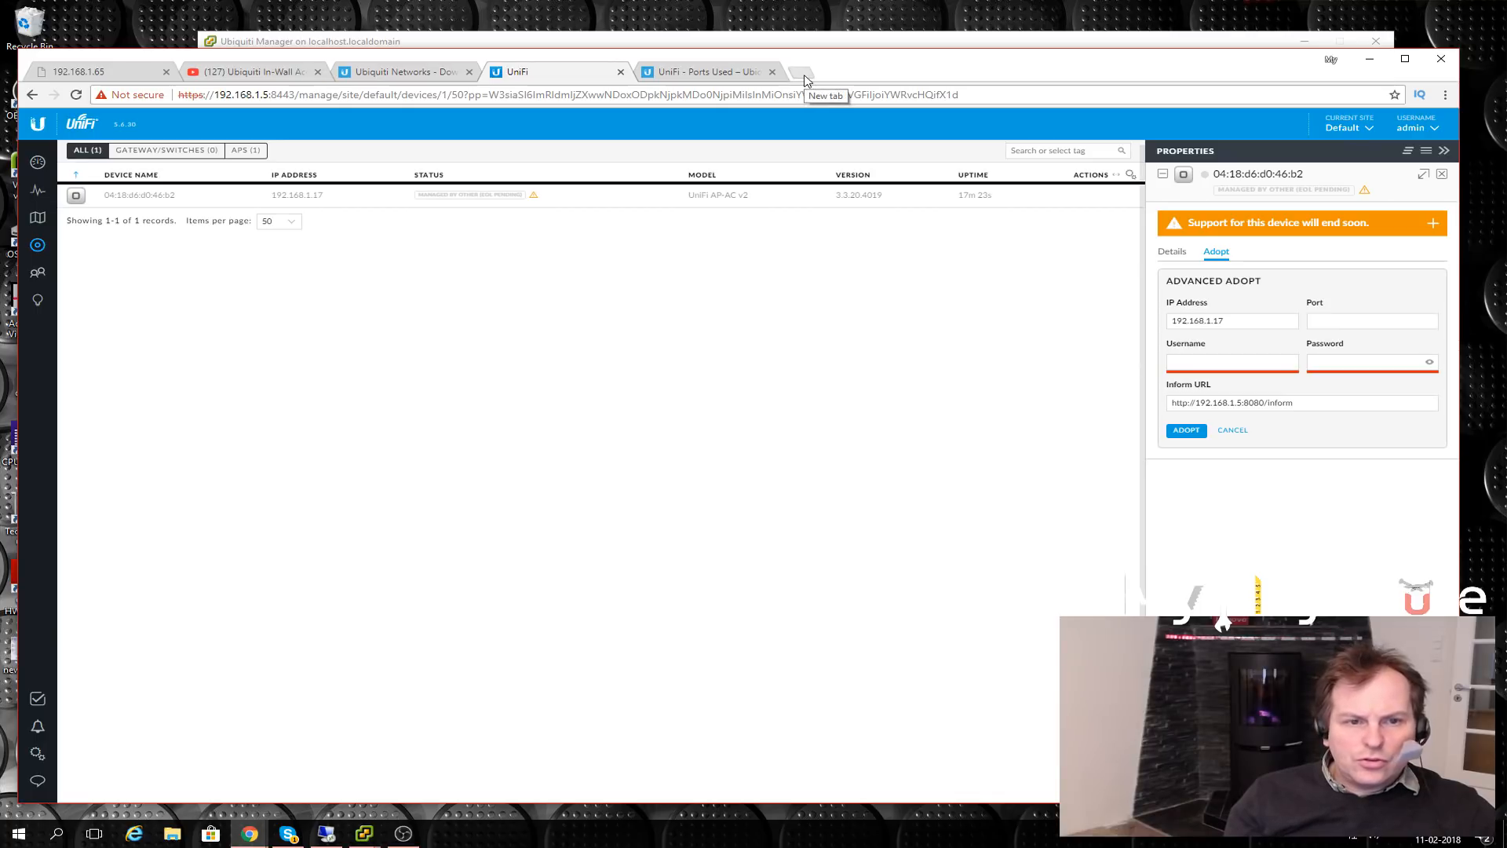
pyautogui.moveTo(753, 201); pyautogui.dragTo(691, 202)
pyautogui.hotkey('ctrl', 'c')
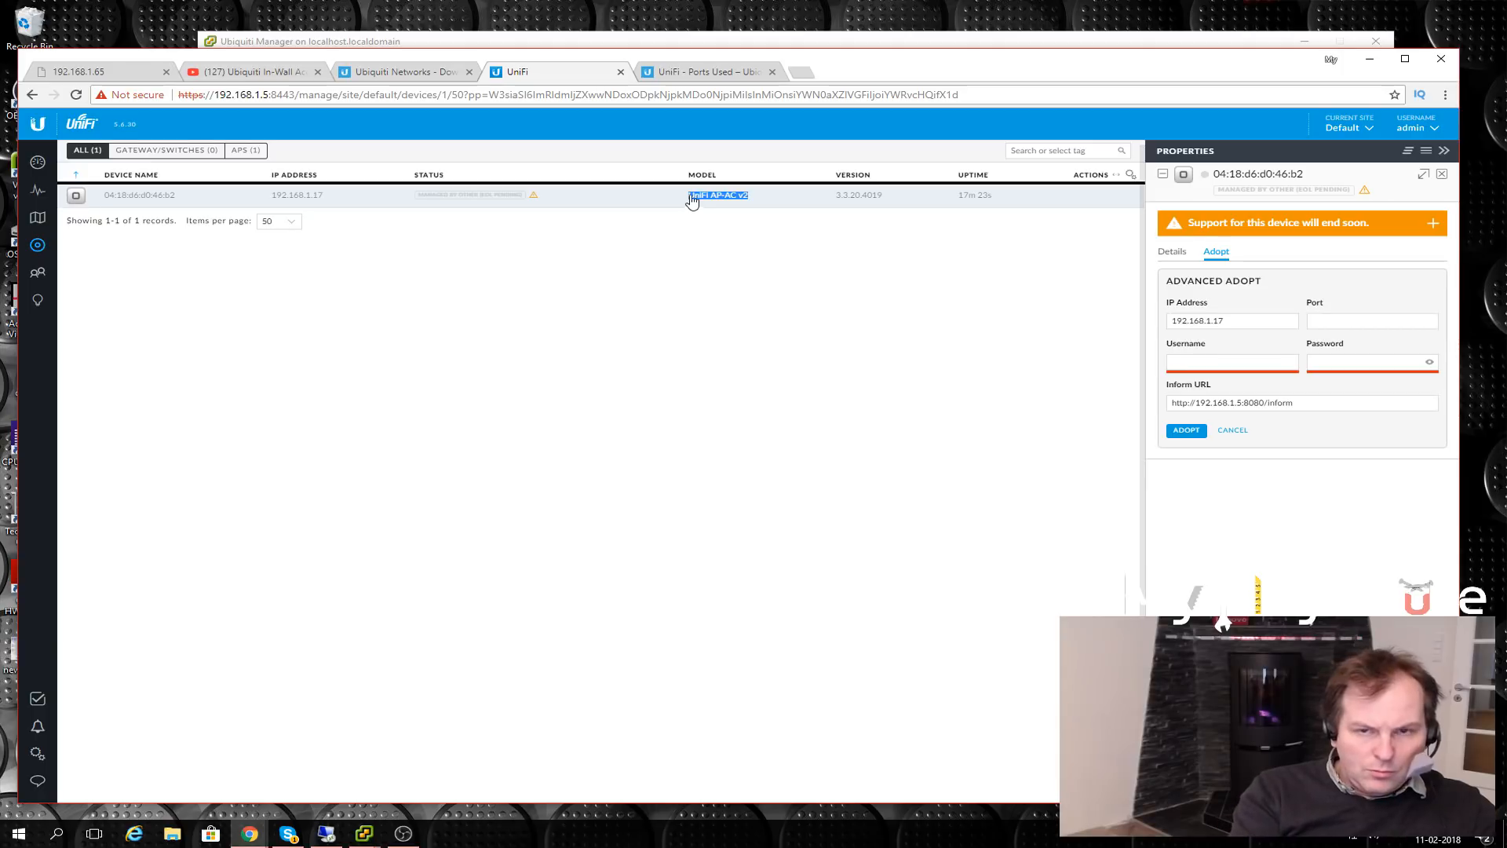
pyautogui.hotkey('ctrl', 't')
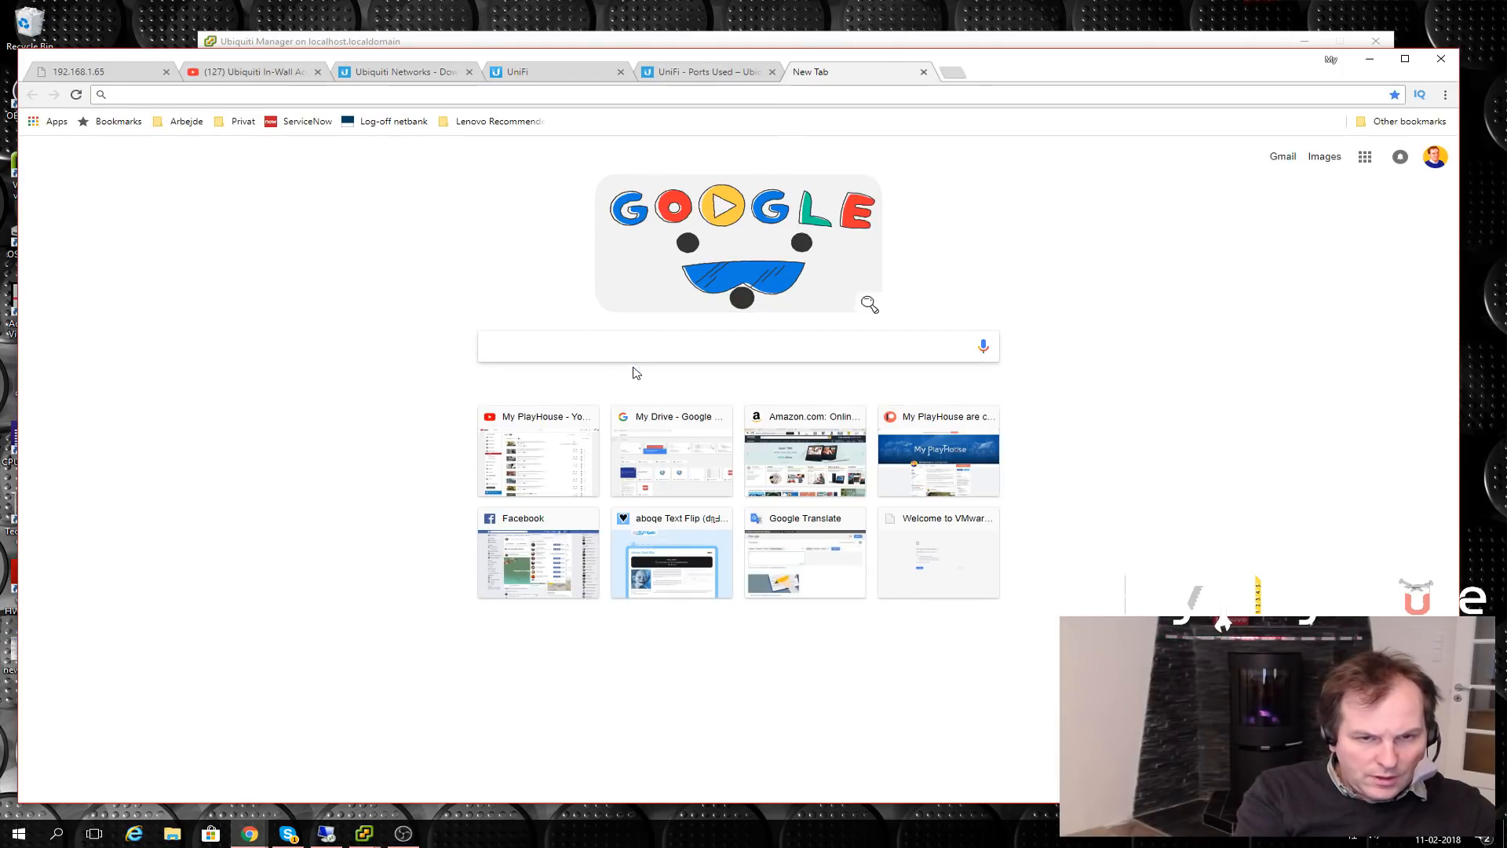
# - Search 'UniFi AP-AC v2 default password' and find the default credentials in the UBNT support article
pyautogui.hotkey('ctrl', 'v')
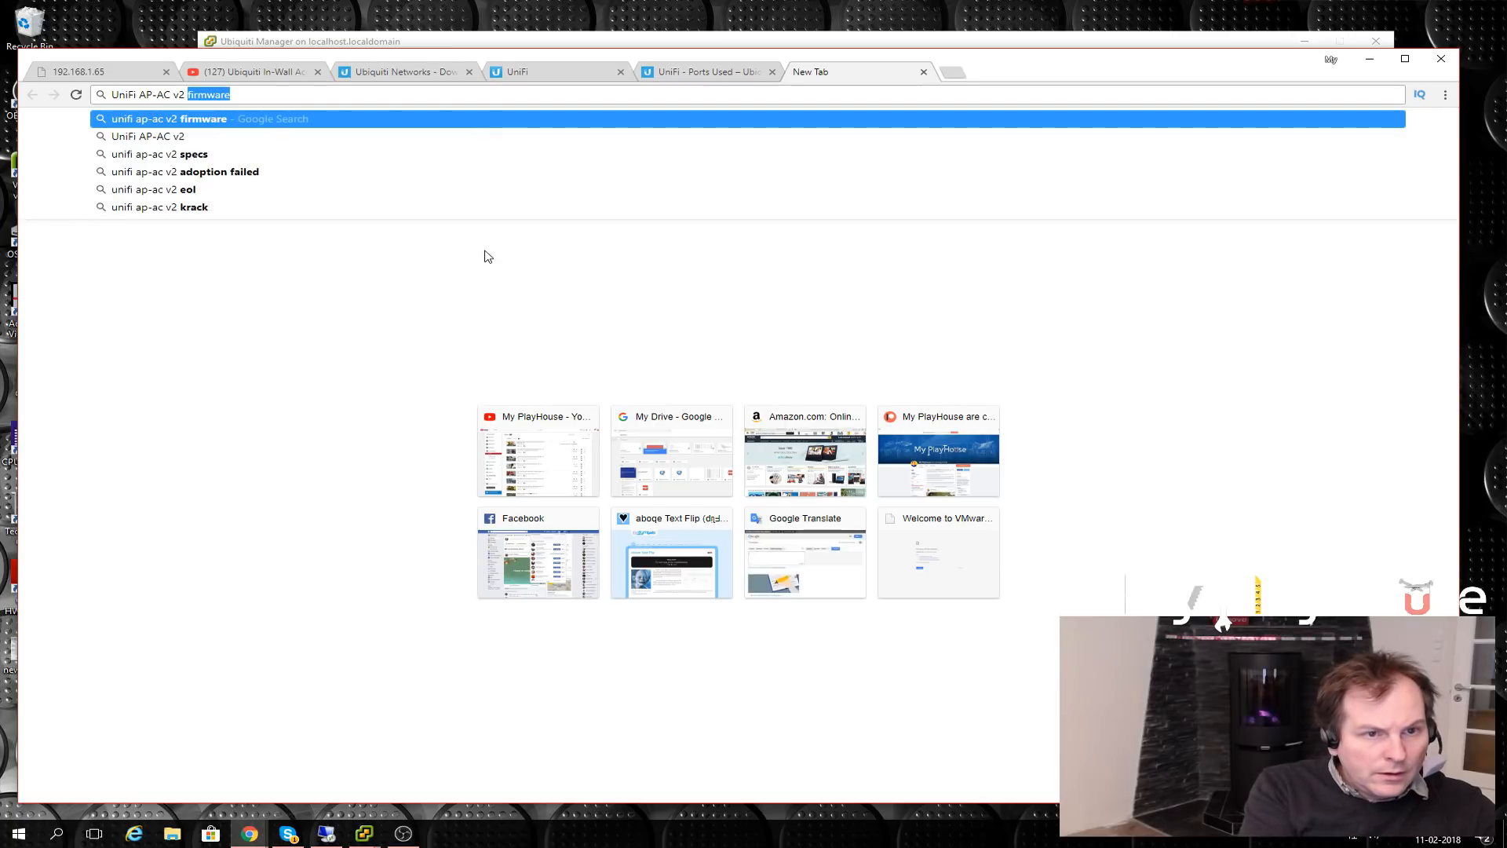
pyautogui.write('de')
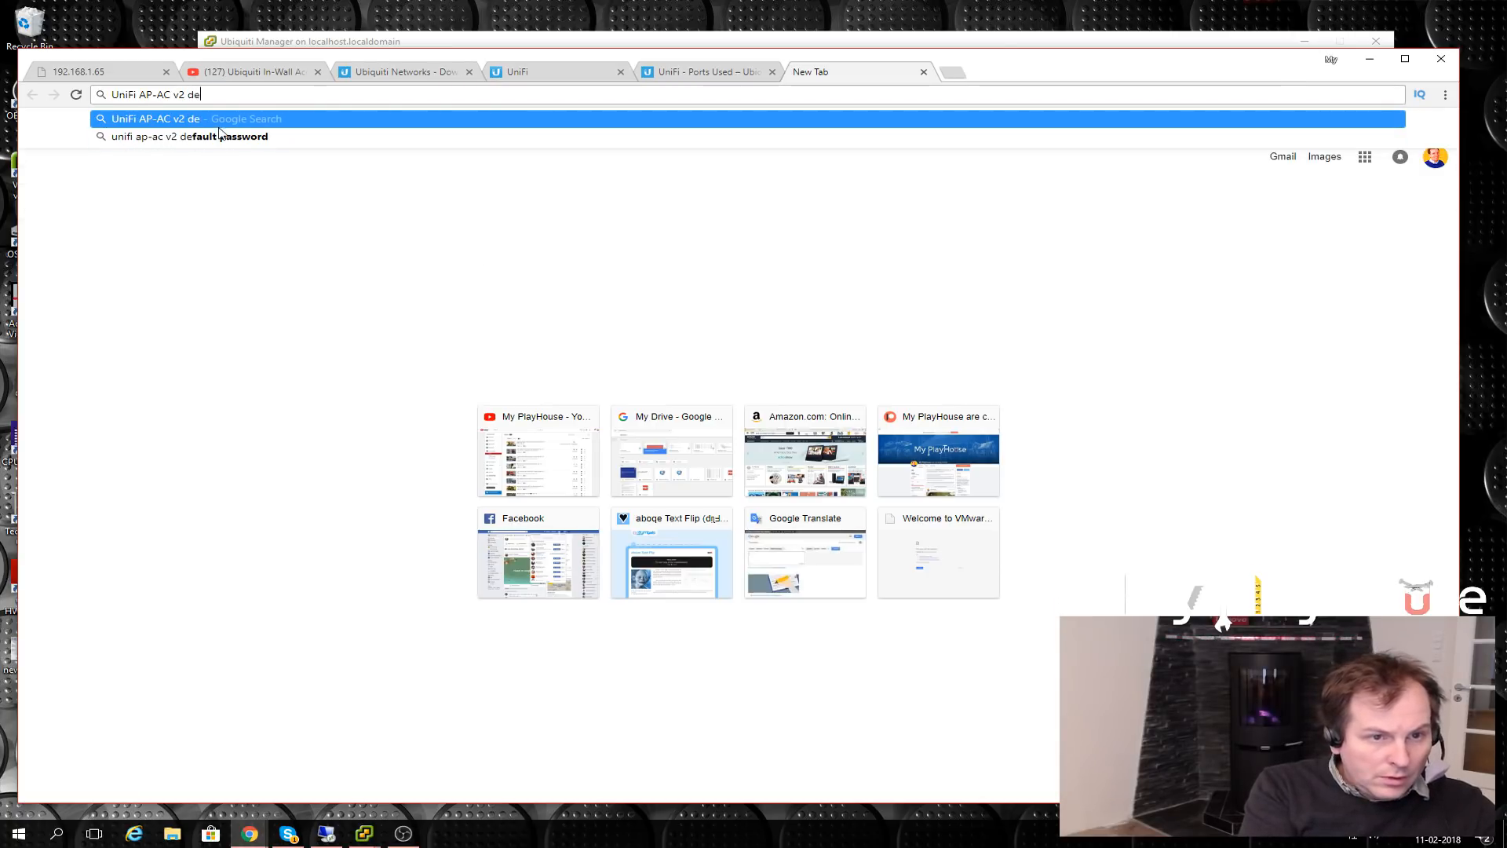
pyautogui.click(221, 136)
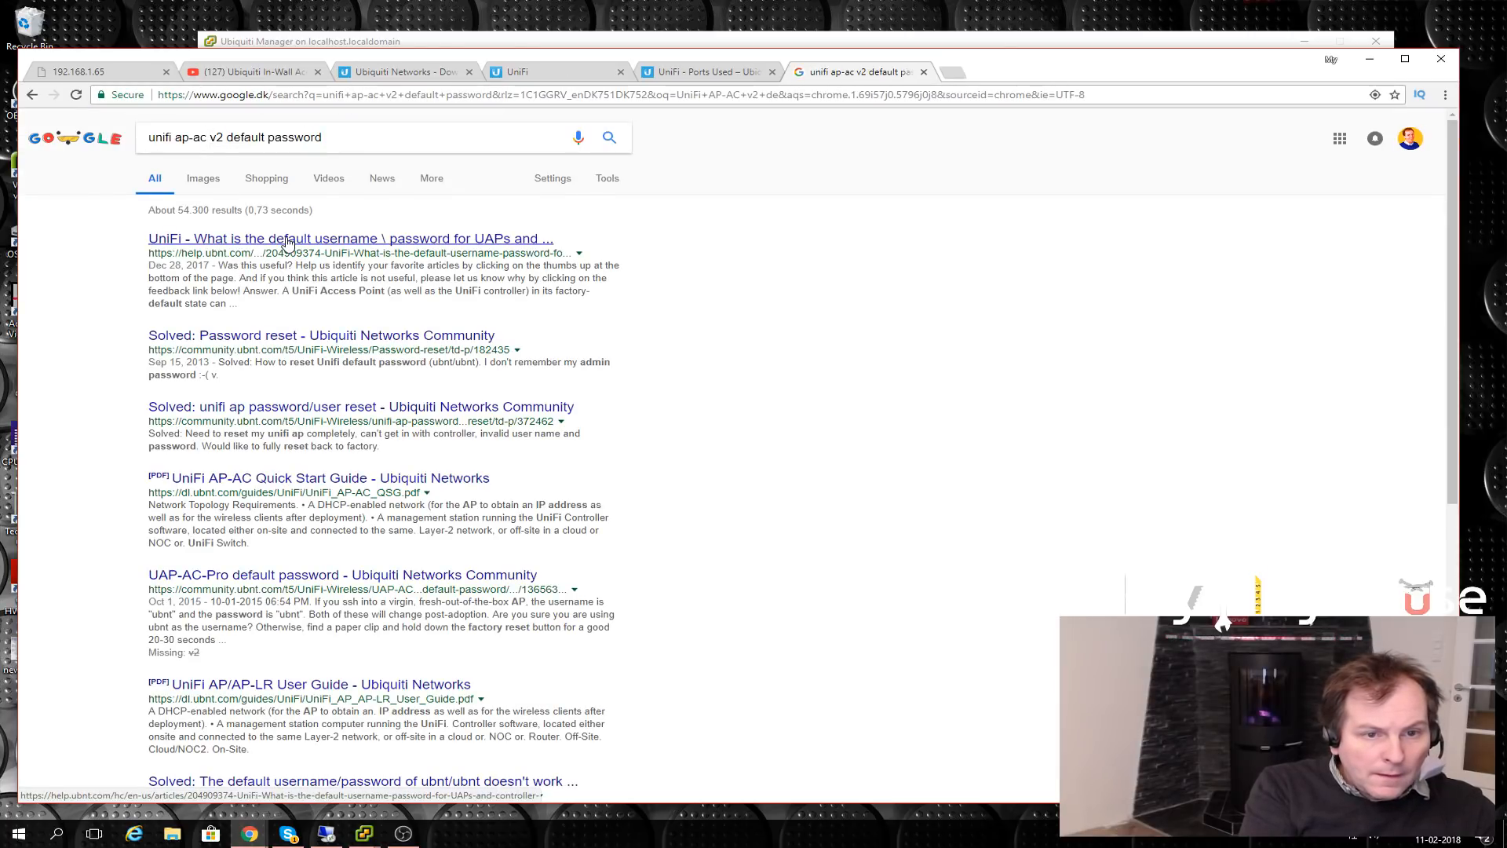
pyautogui.click(288, 239)
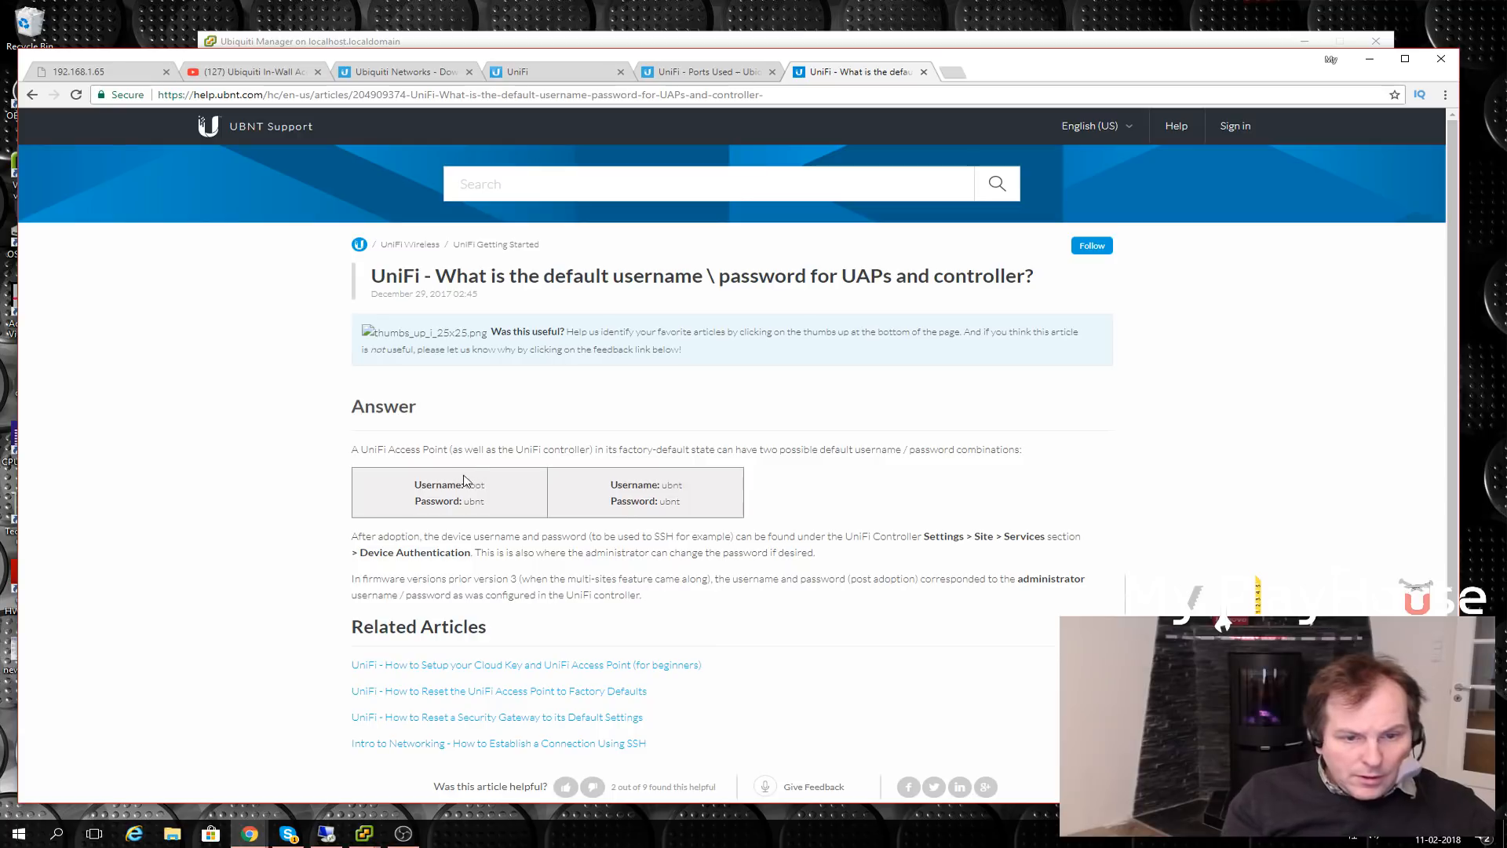
pyautogui.moveTo(464, 484); pyautogui.dragTo(501, 489)
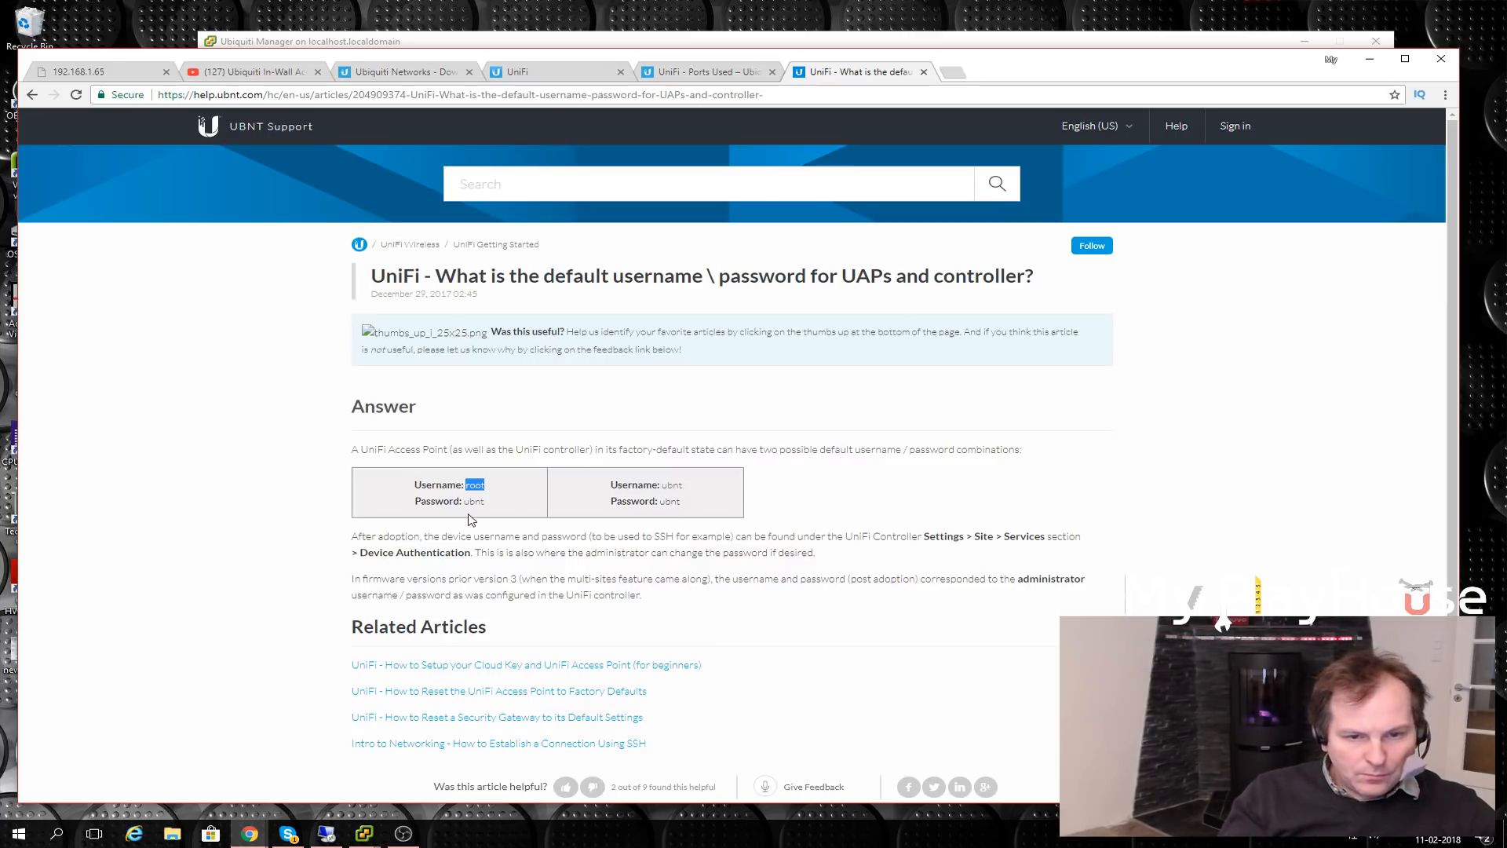
pyautogui.moveTo(463, 504); pyautogui.dragTo(486, 501)
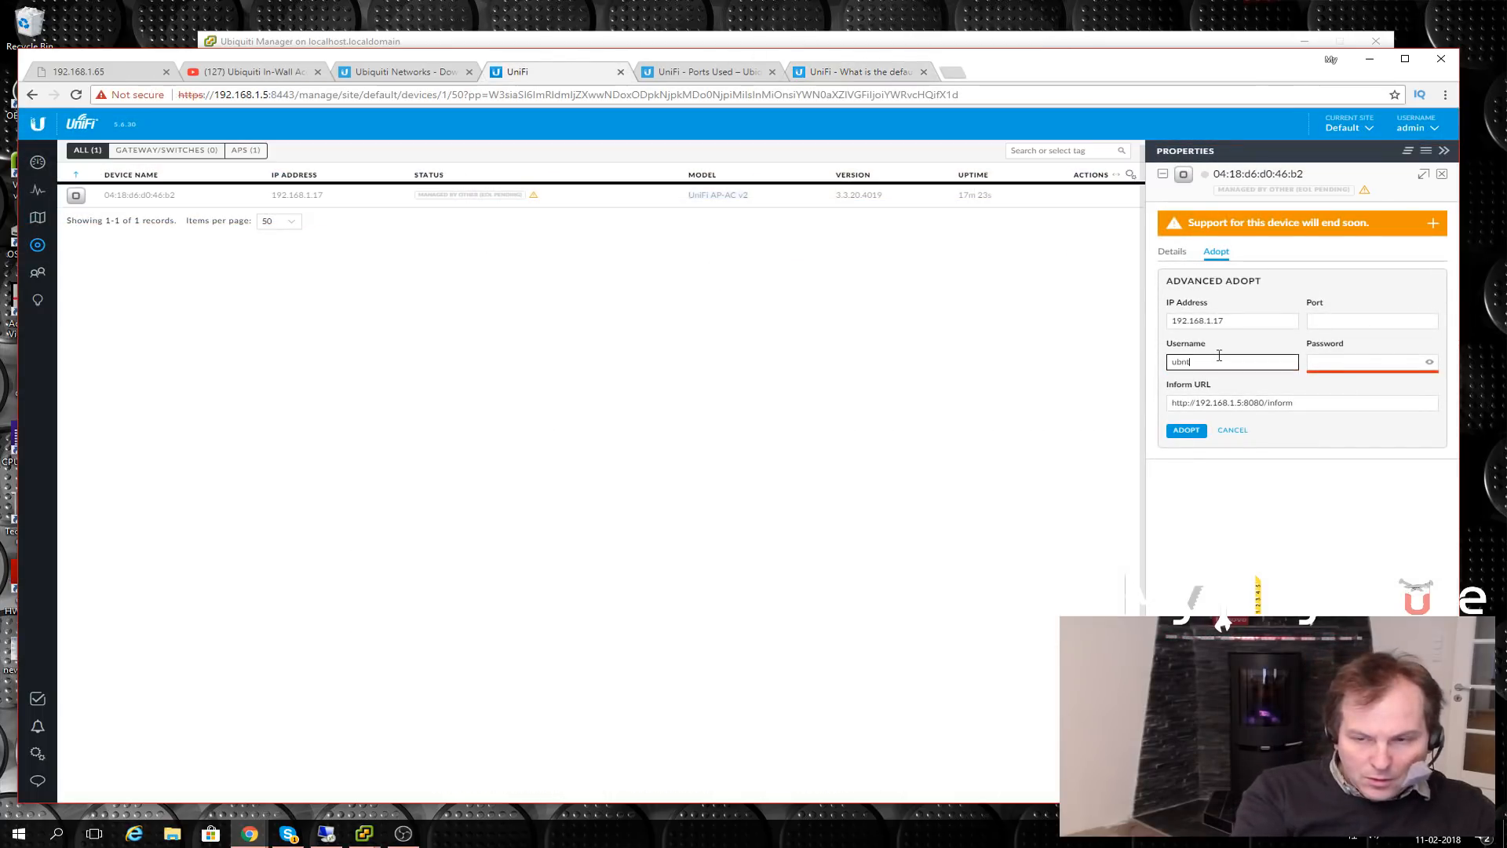
# - Enter the default device password in the Adopt form and start adoption
pyautogui.click(1373, 359)
pyautogui.write('ubnt')
pyautogui.click(1183, 431)
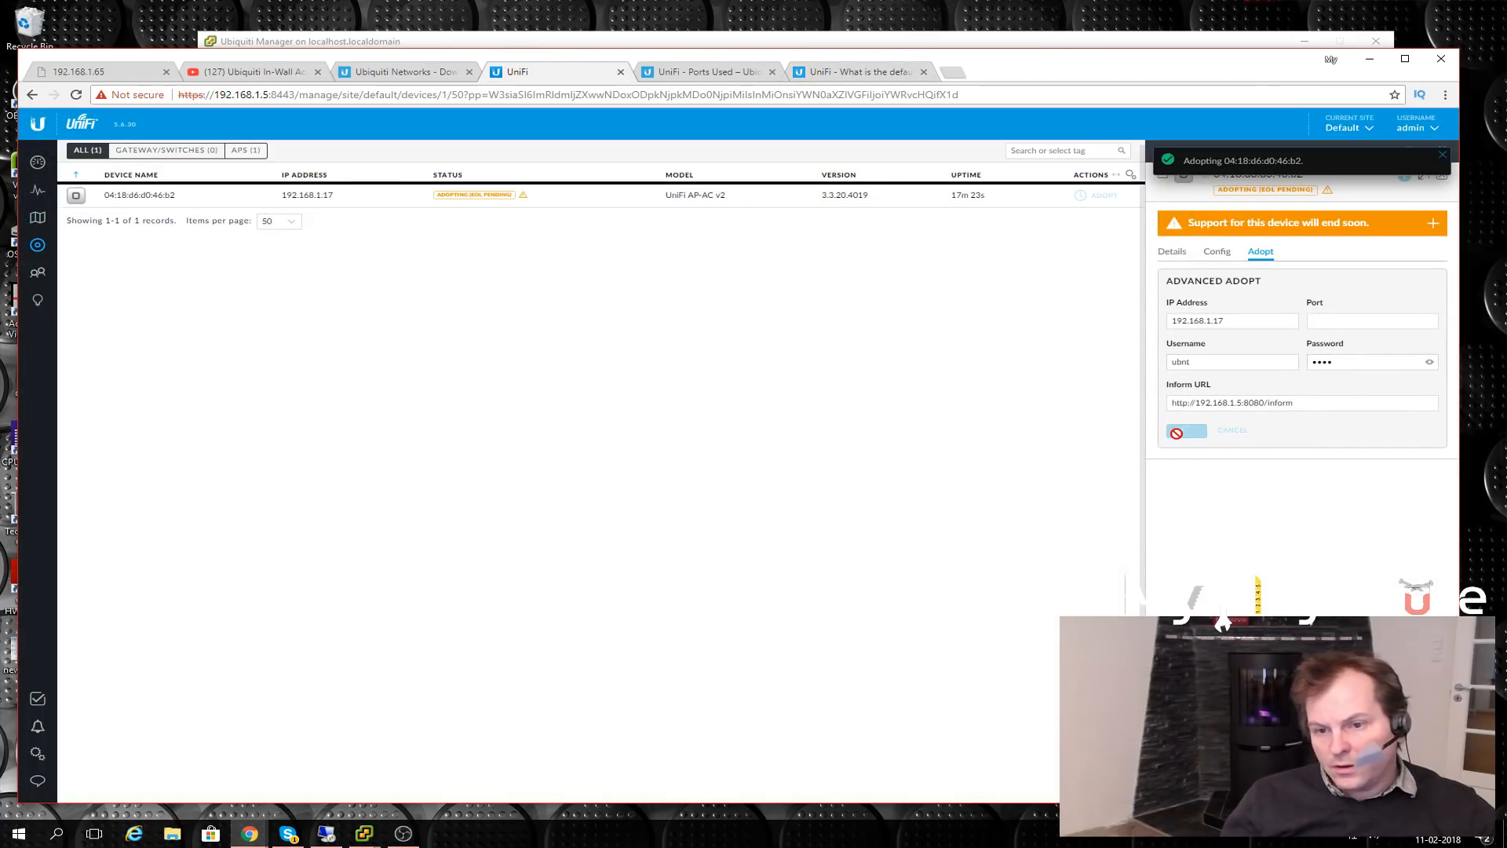
# - Retry adoption with the alternative default username, then go back to the credentials article
pyautogui.click(1194, 363)
pyautogui.moveTo(1194, 362); pyautogui.dragTo(1158, 367)
pyautogui.write('root')
pyautogui.click(1179, 431)
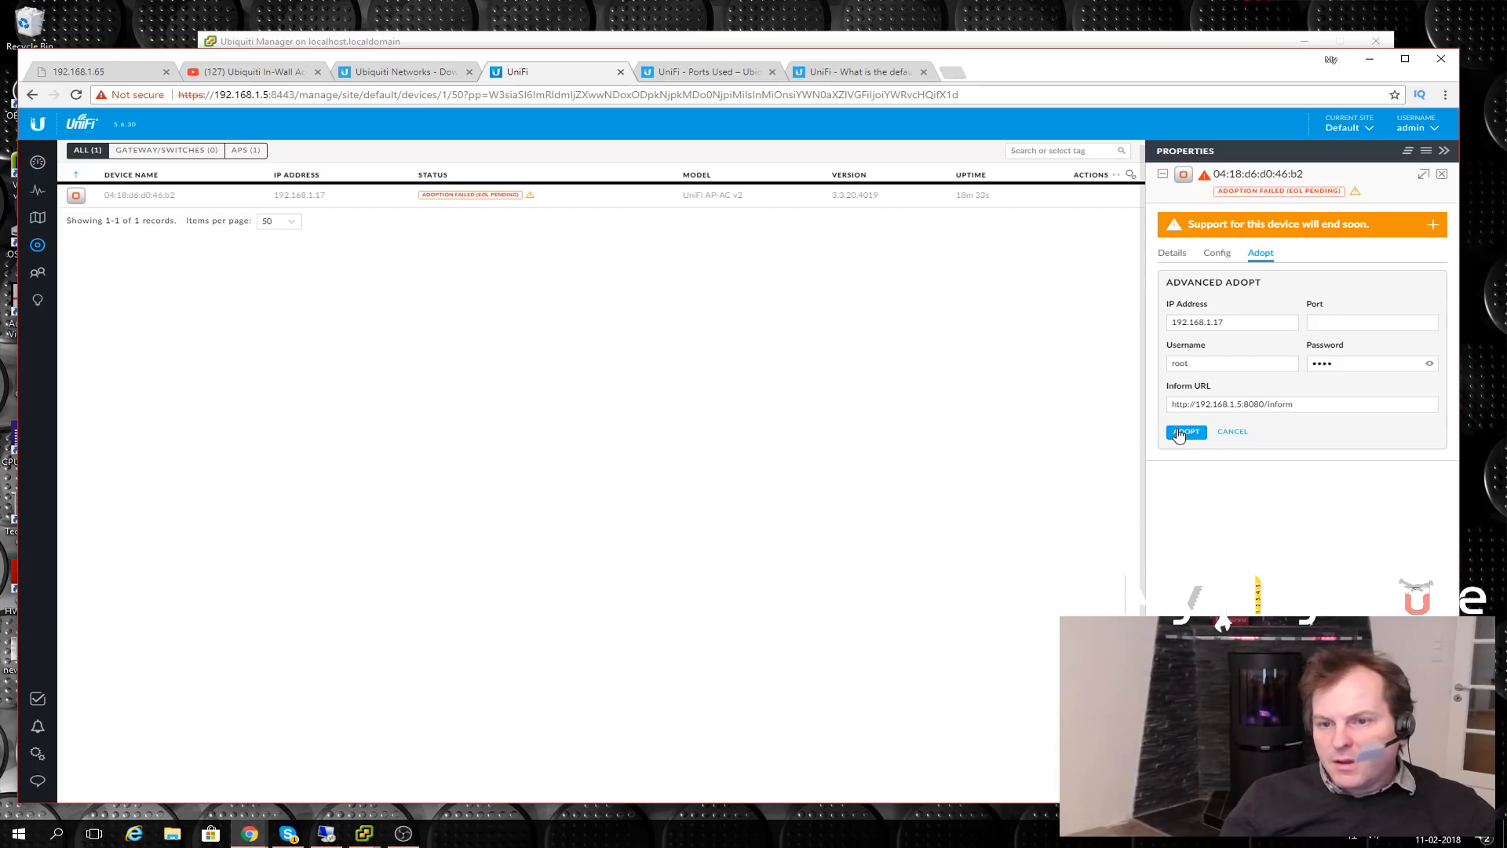
pyautogui.click(1187, 406)
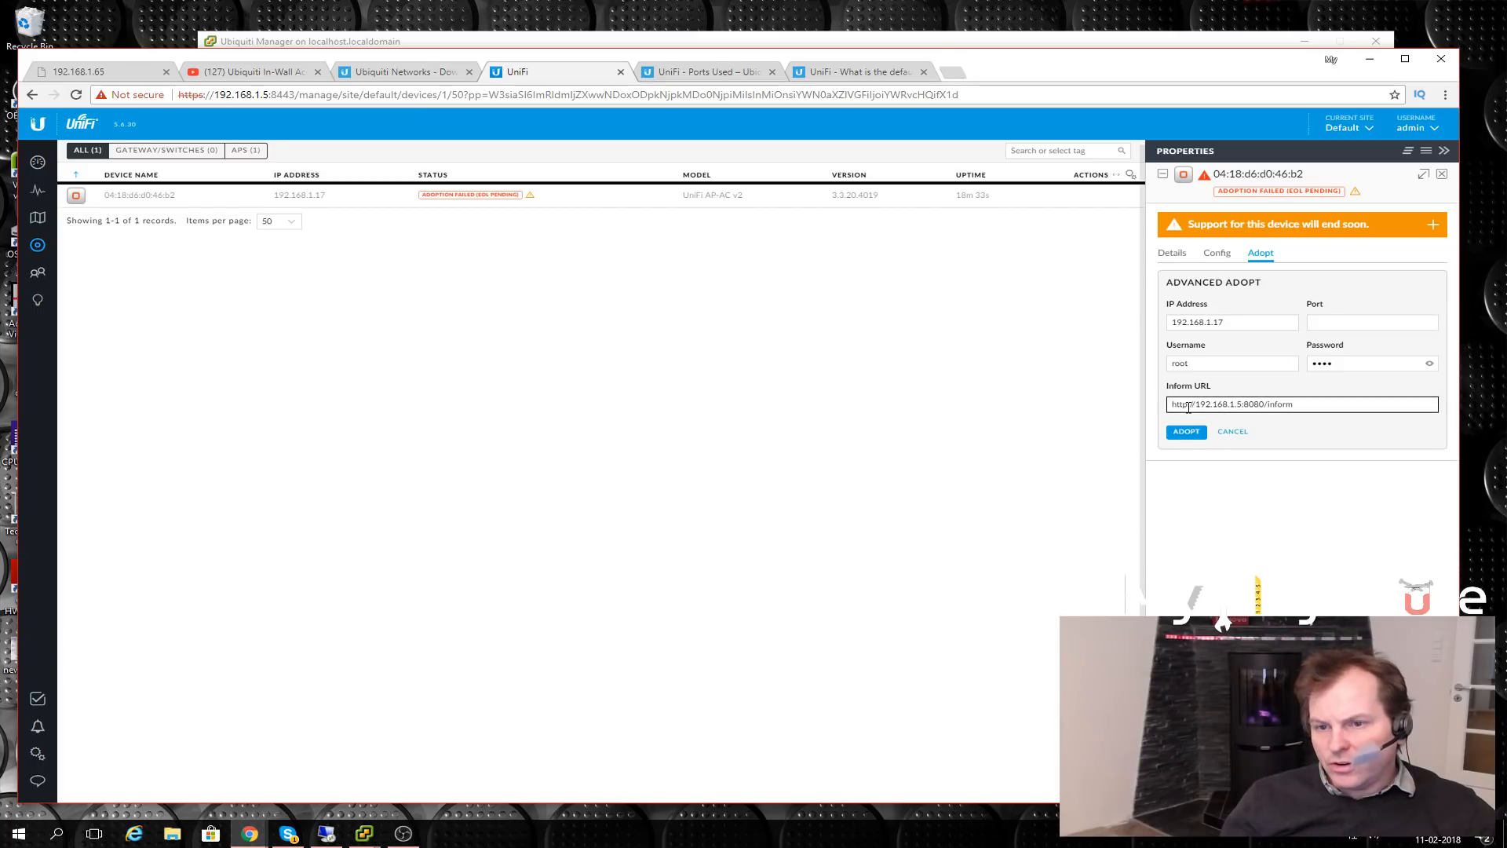
pyautogui.click(863, 72)
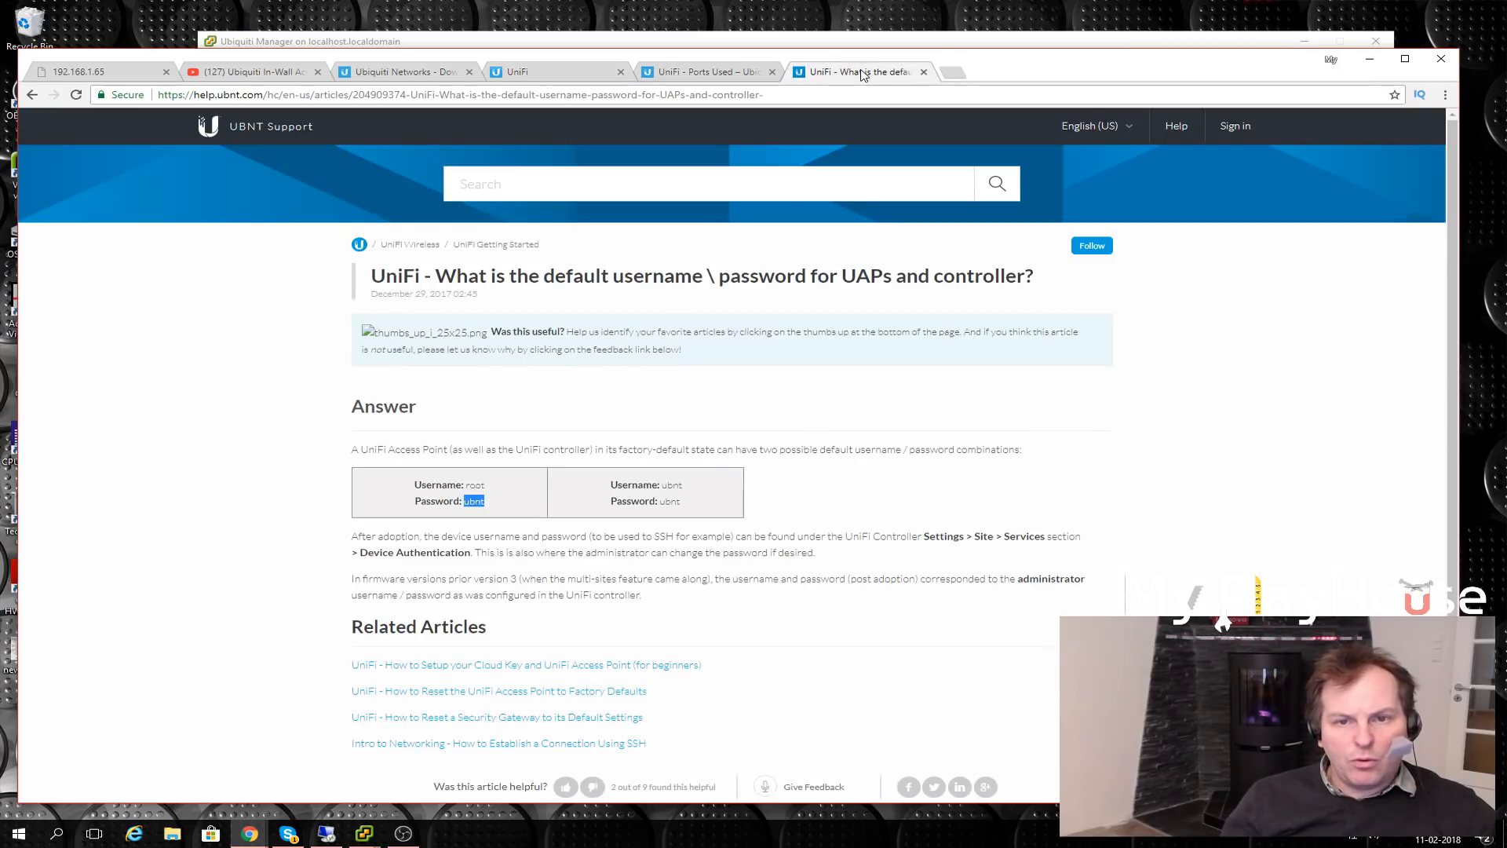
# - Search 'unifi ap-ac v2 reset' and read the UBNT article on factory-resetting the access point
pyautogui.hotkey('alt', 'Left')
pyautogui.moveTo(226, 137); pyautogui.dragTo(353, 135)
pyautogui.write('re')
pyautogui.click(234, 162)
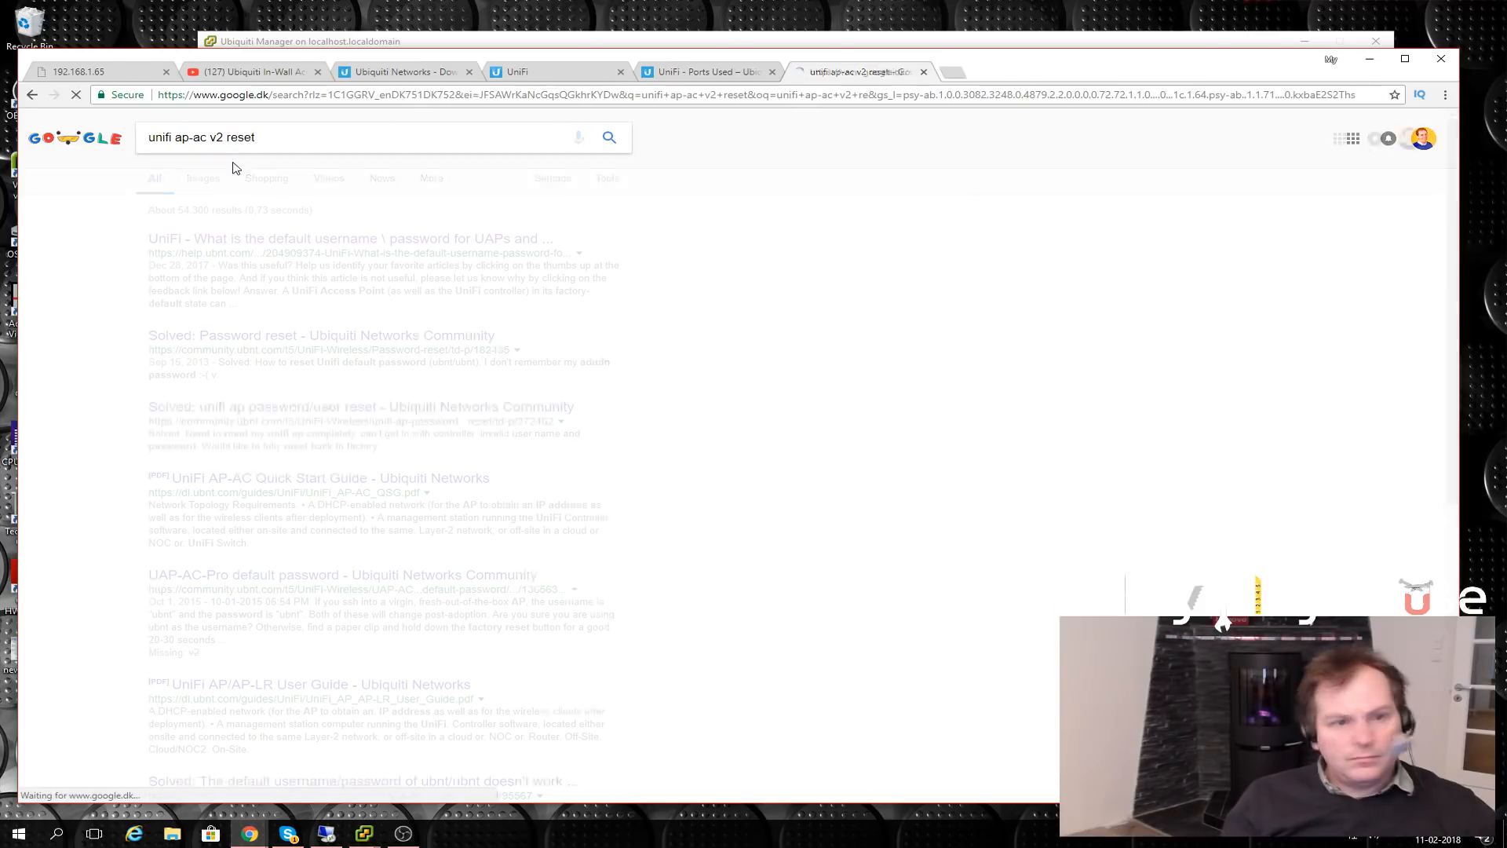
pyautogui.click(246, 459)
pyautogui.scroll(-5, 243, 483)
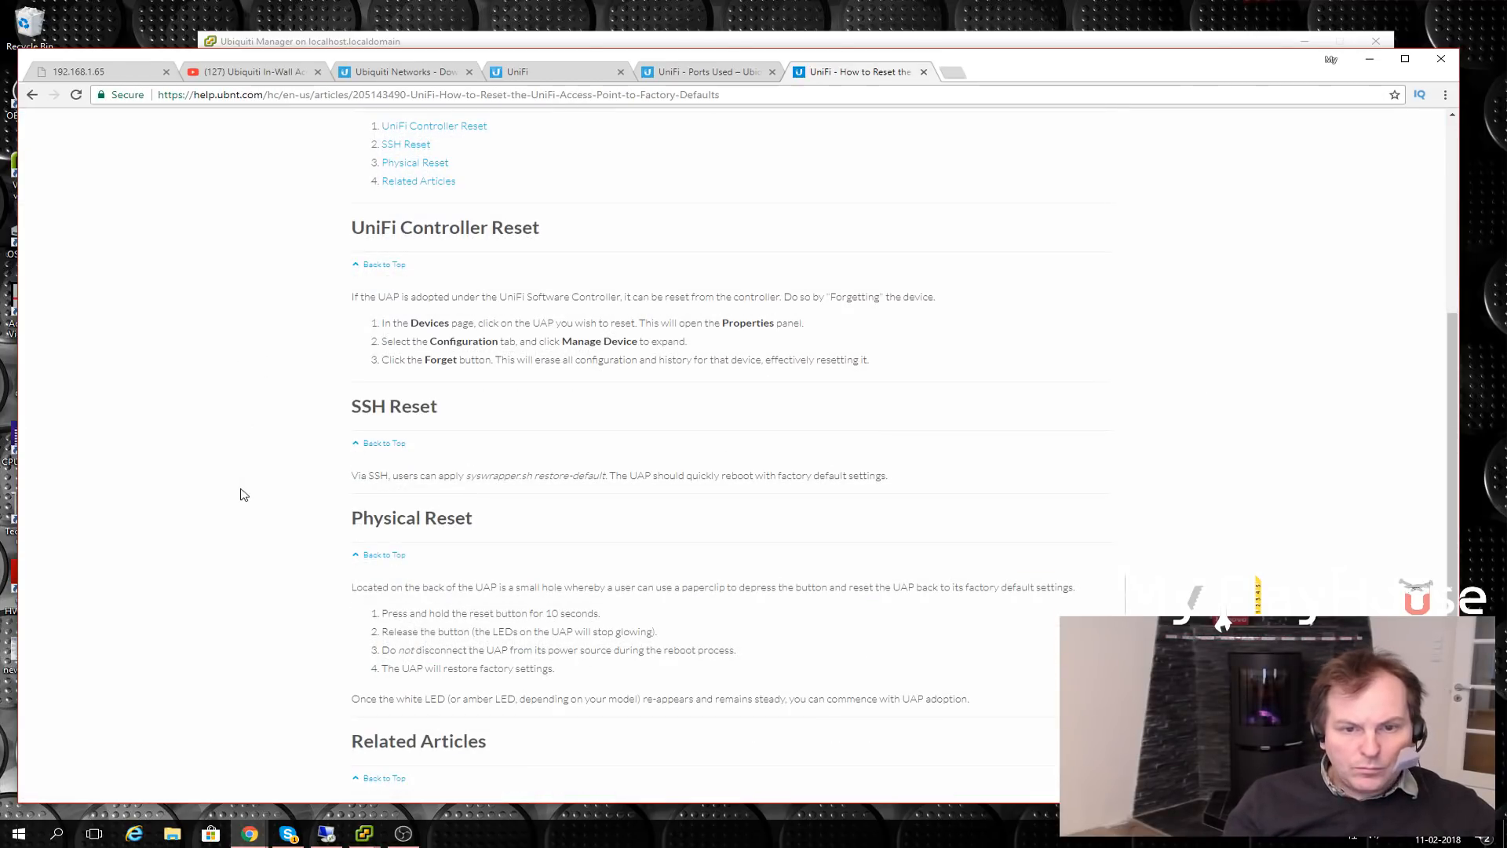
pyautogui.scroll(-3, 236, 377)
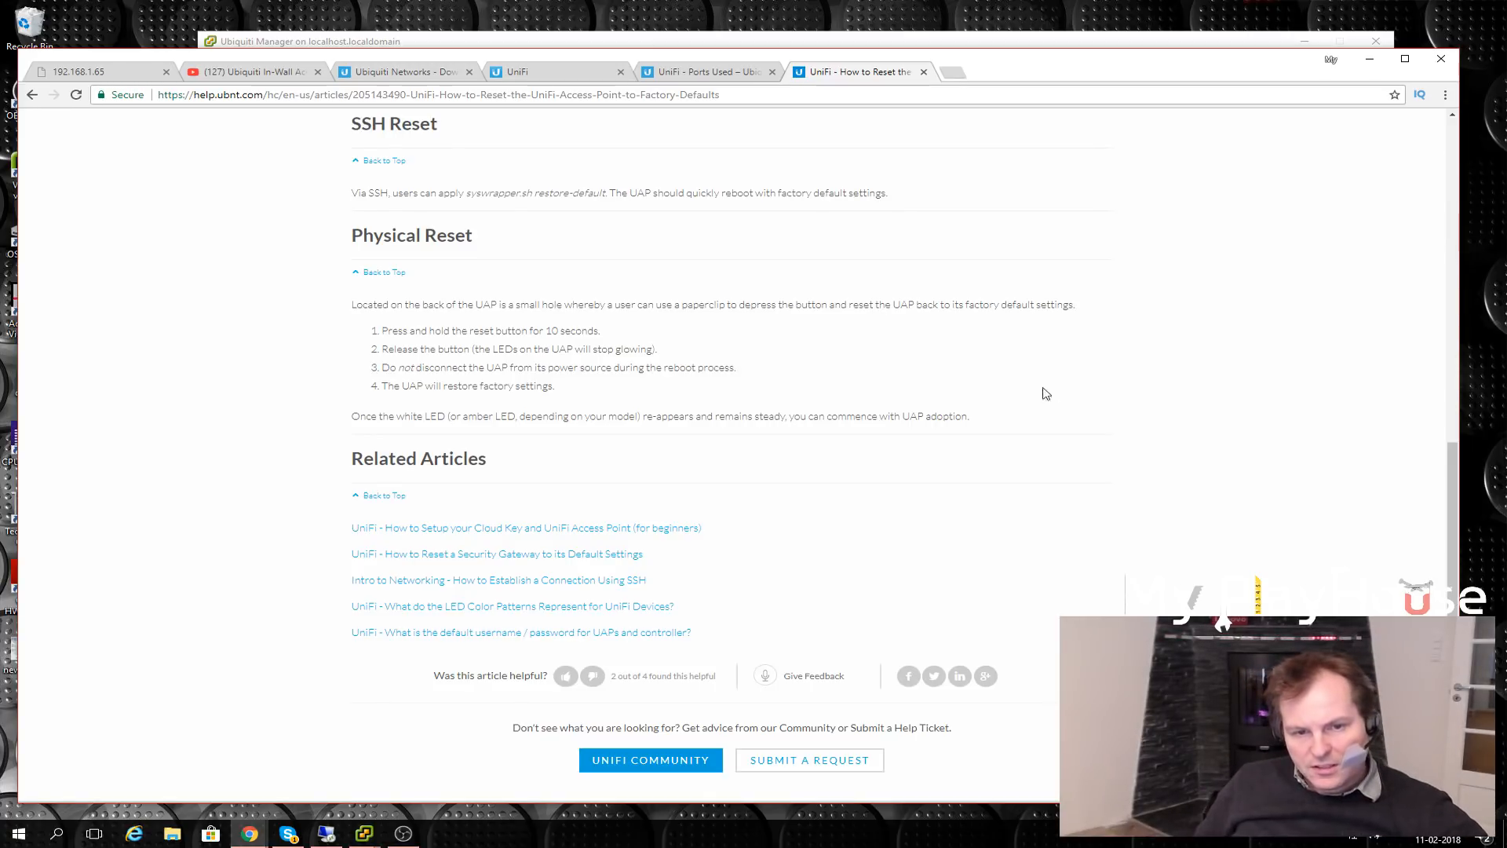
pyautogui.moveTo(410, 834)
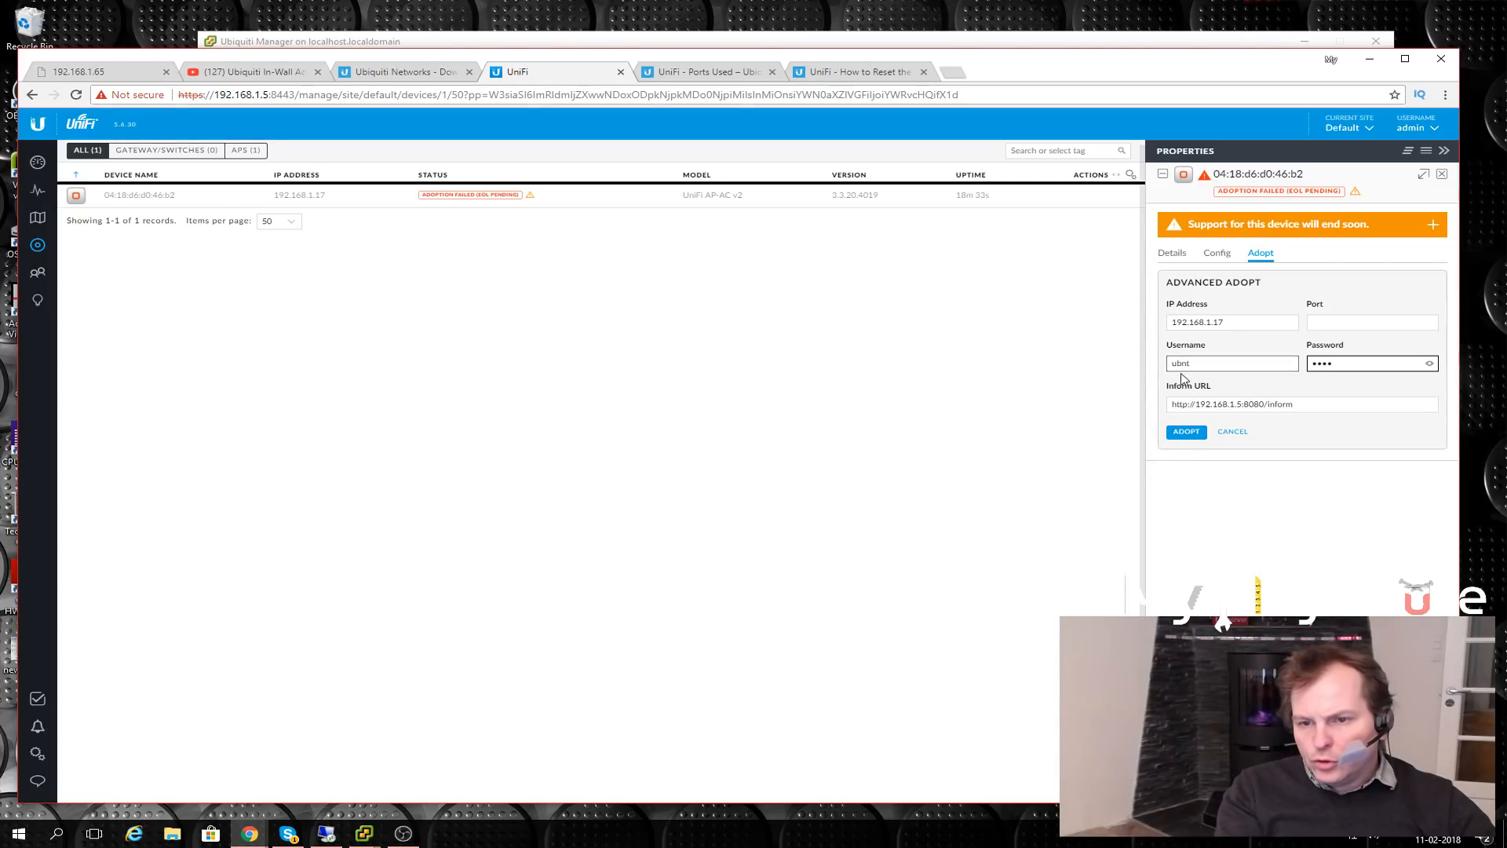
# - Adopt the AP-AC v2, then expand its 11N/B/G radio, 11N/A/AC radio and 24-hour performance details
pyautogui.click(1183, 433)
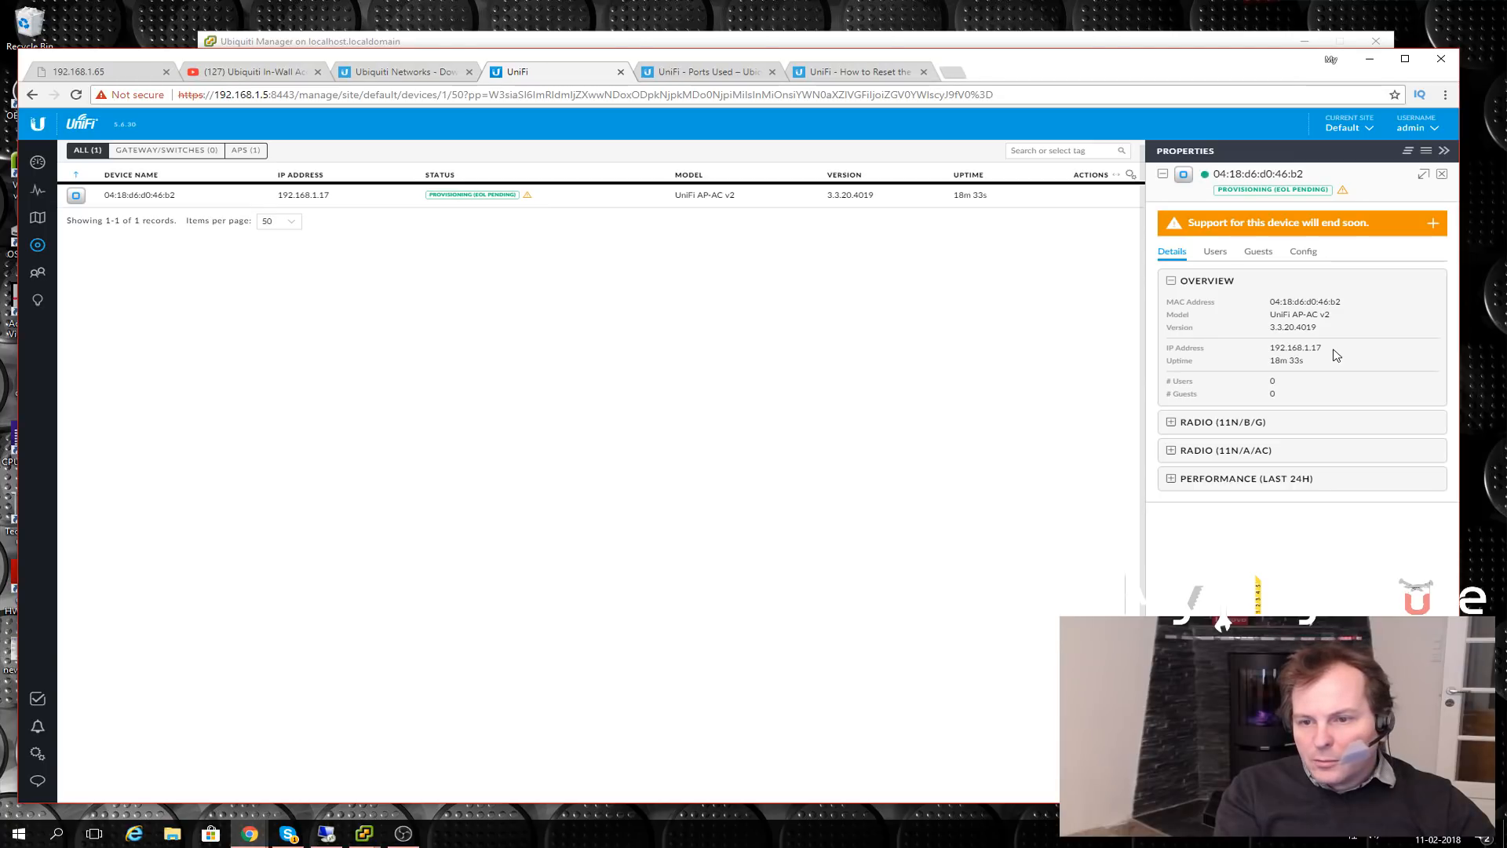
pyautogui.click(1177, 428)
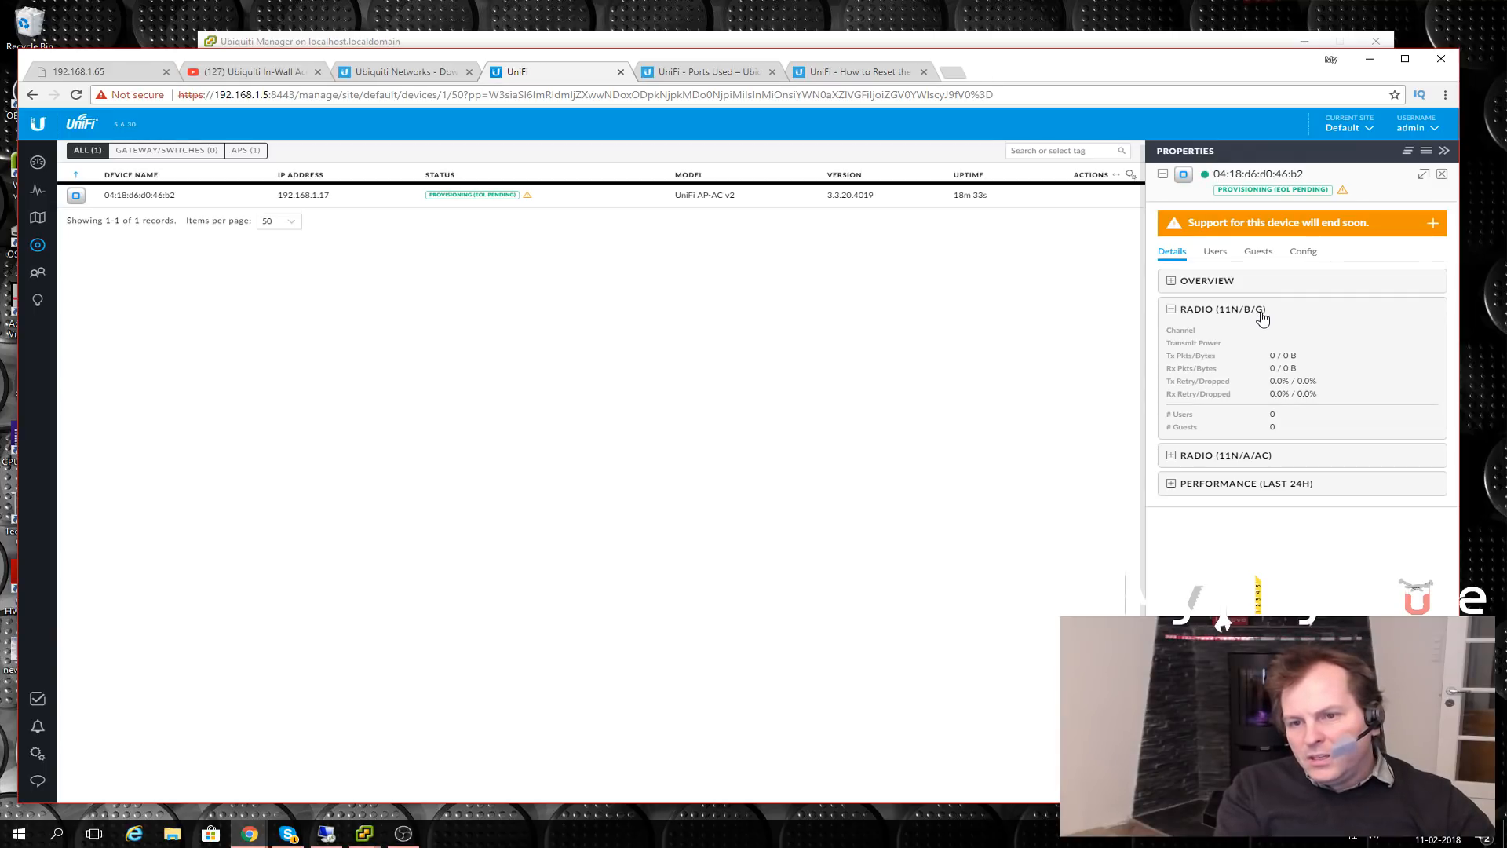
pyautogui.click(1171, 456)
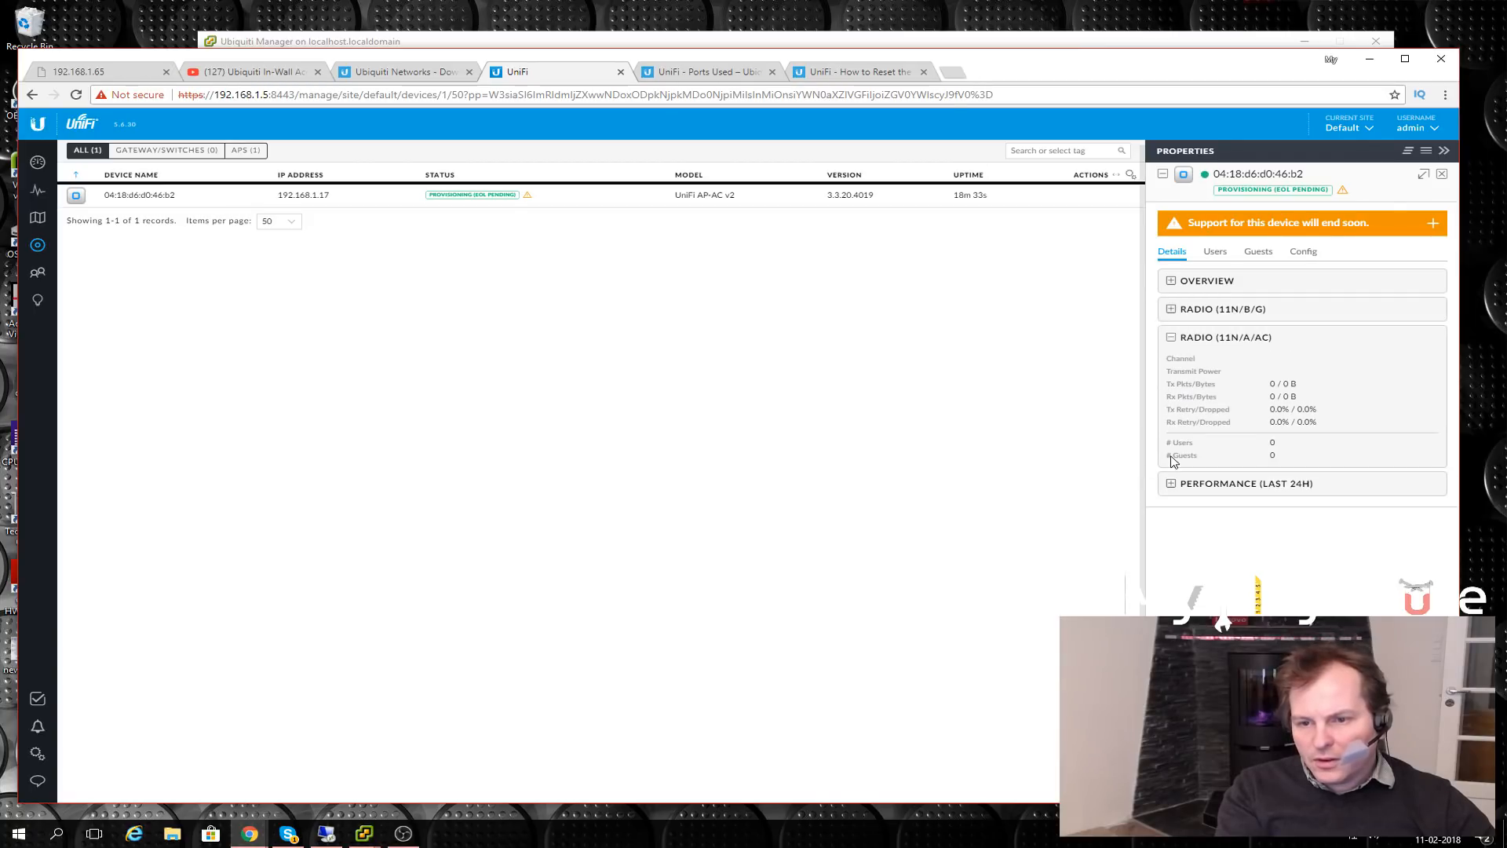
pyautogui.click(1171, 483)
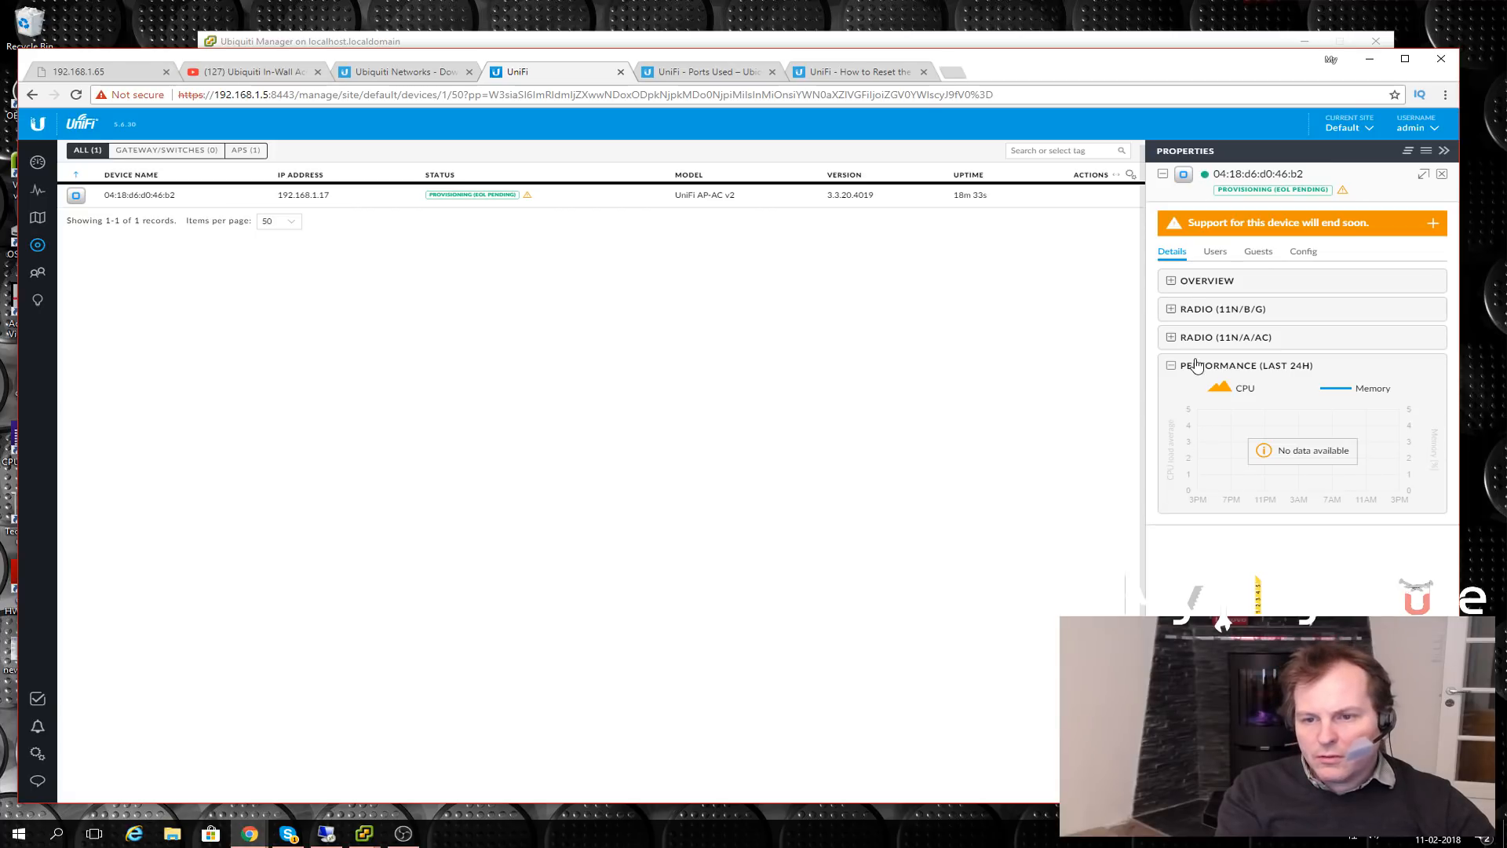
# - Check the AP's Users, Guests and Config tabs, confirming My PlayHouse under its WLANs
pyautogui.click(1216, 252)
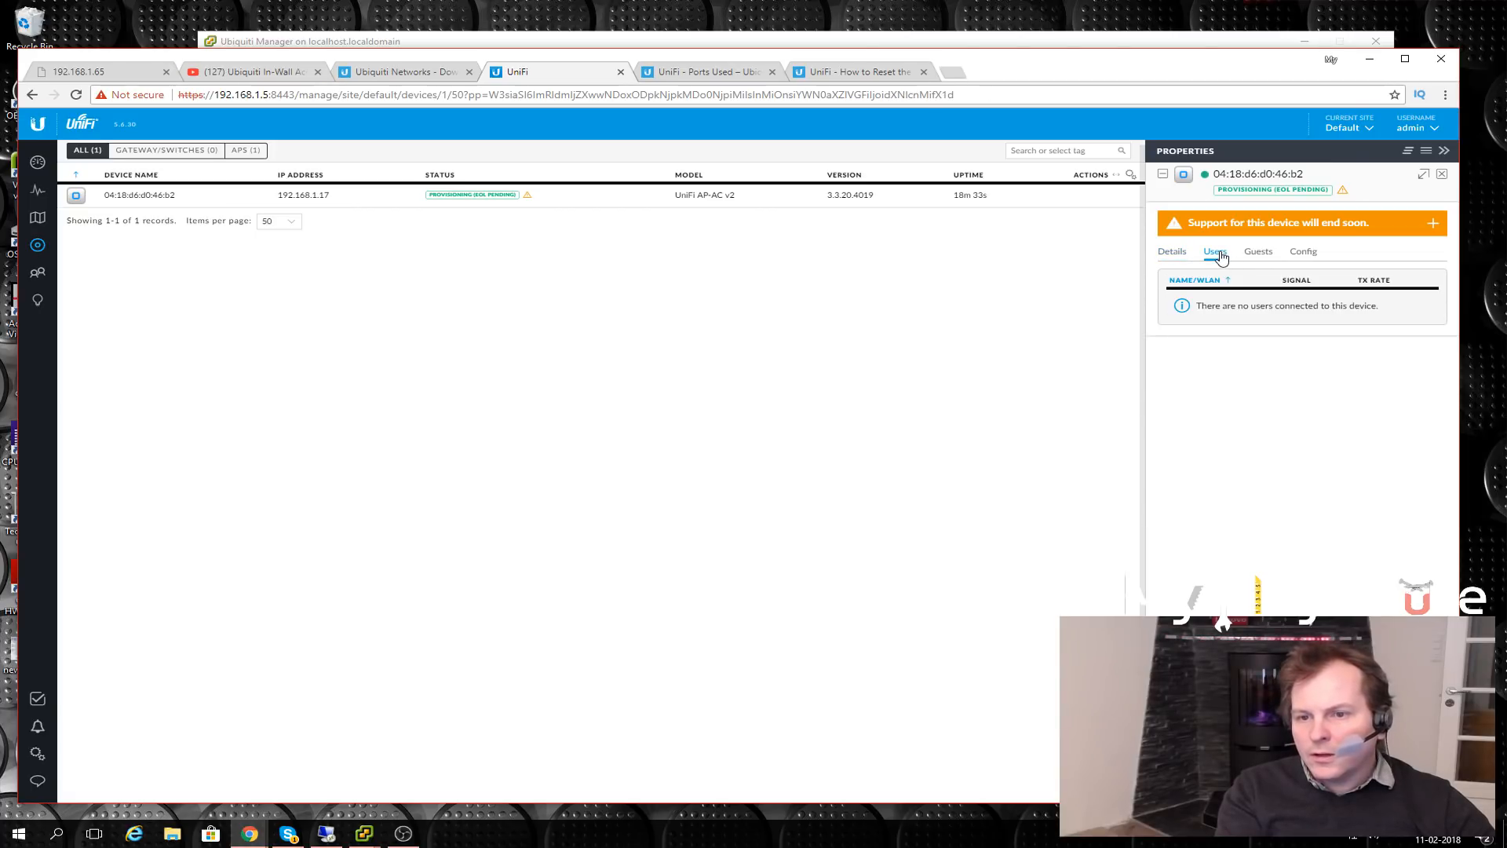
pyautogui.click(1259, 253)
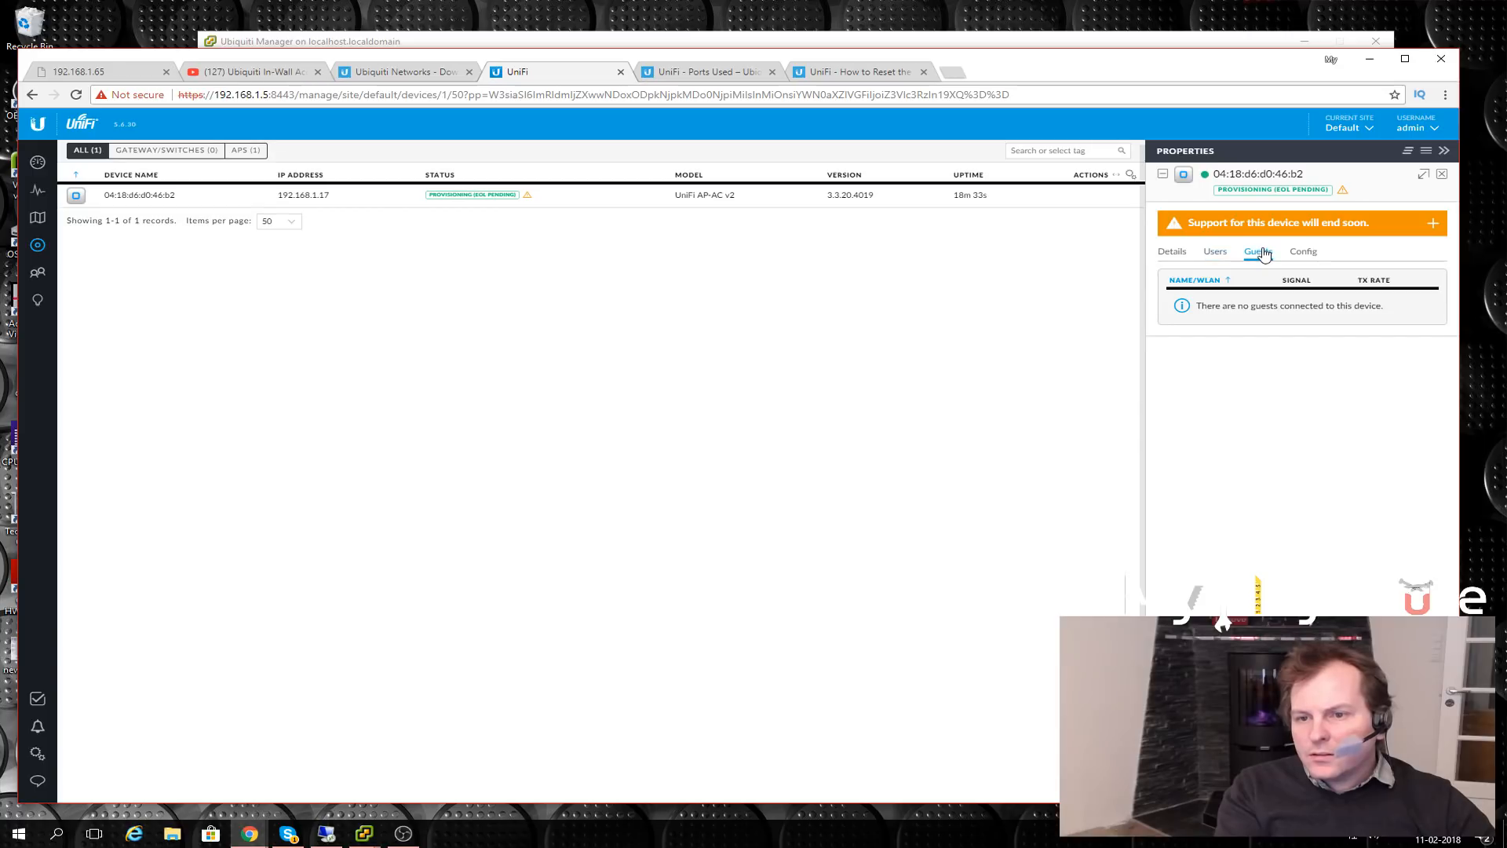
pyautogui.click(1303, 256)
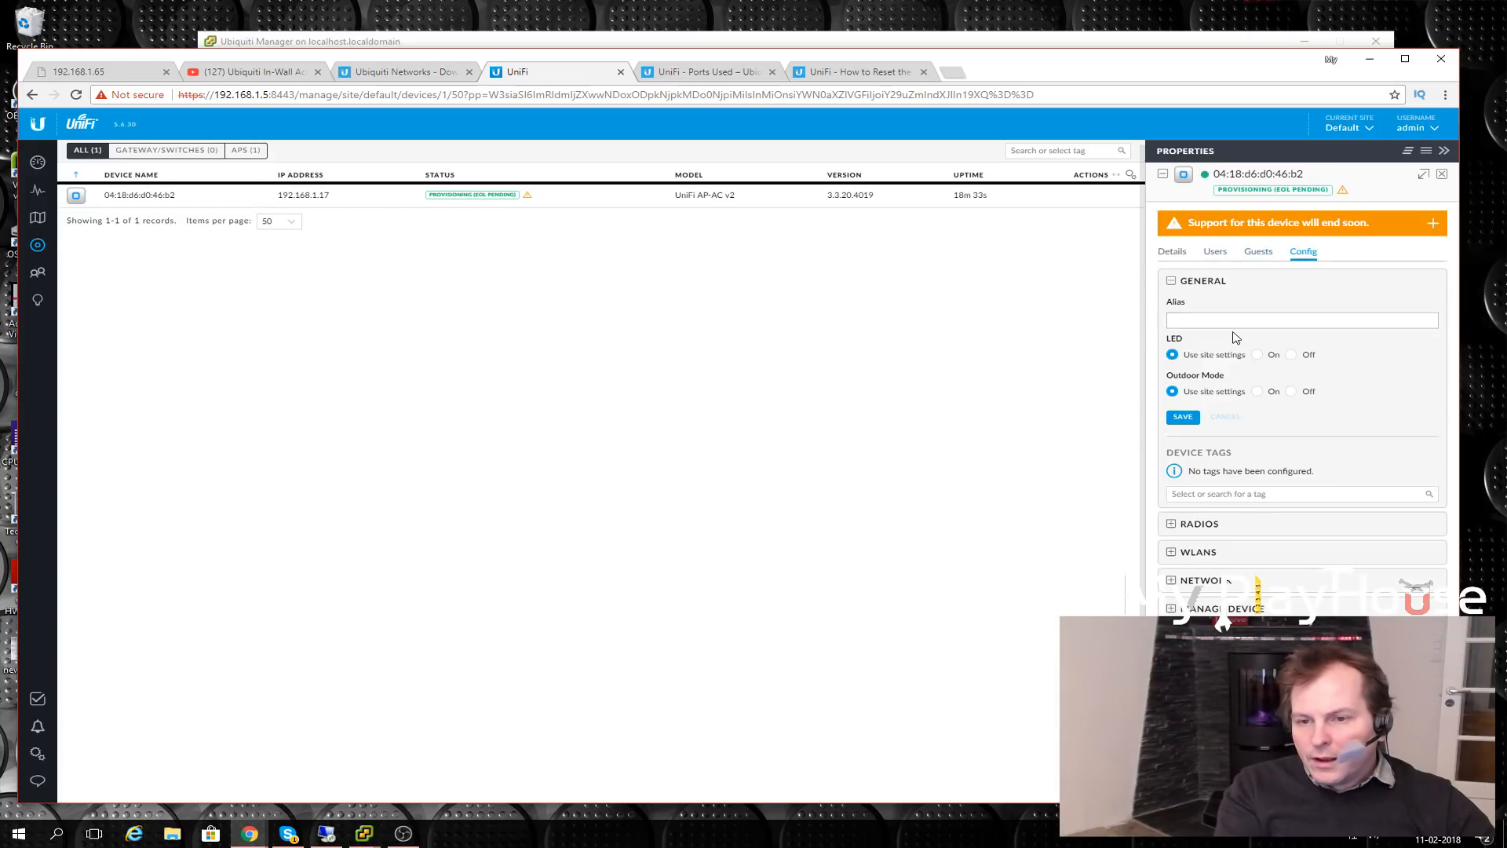
pyautogui.click(1197, 319)
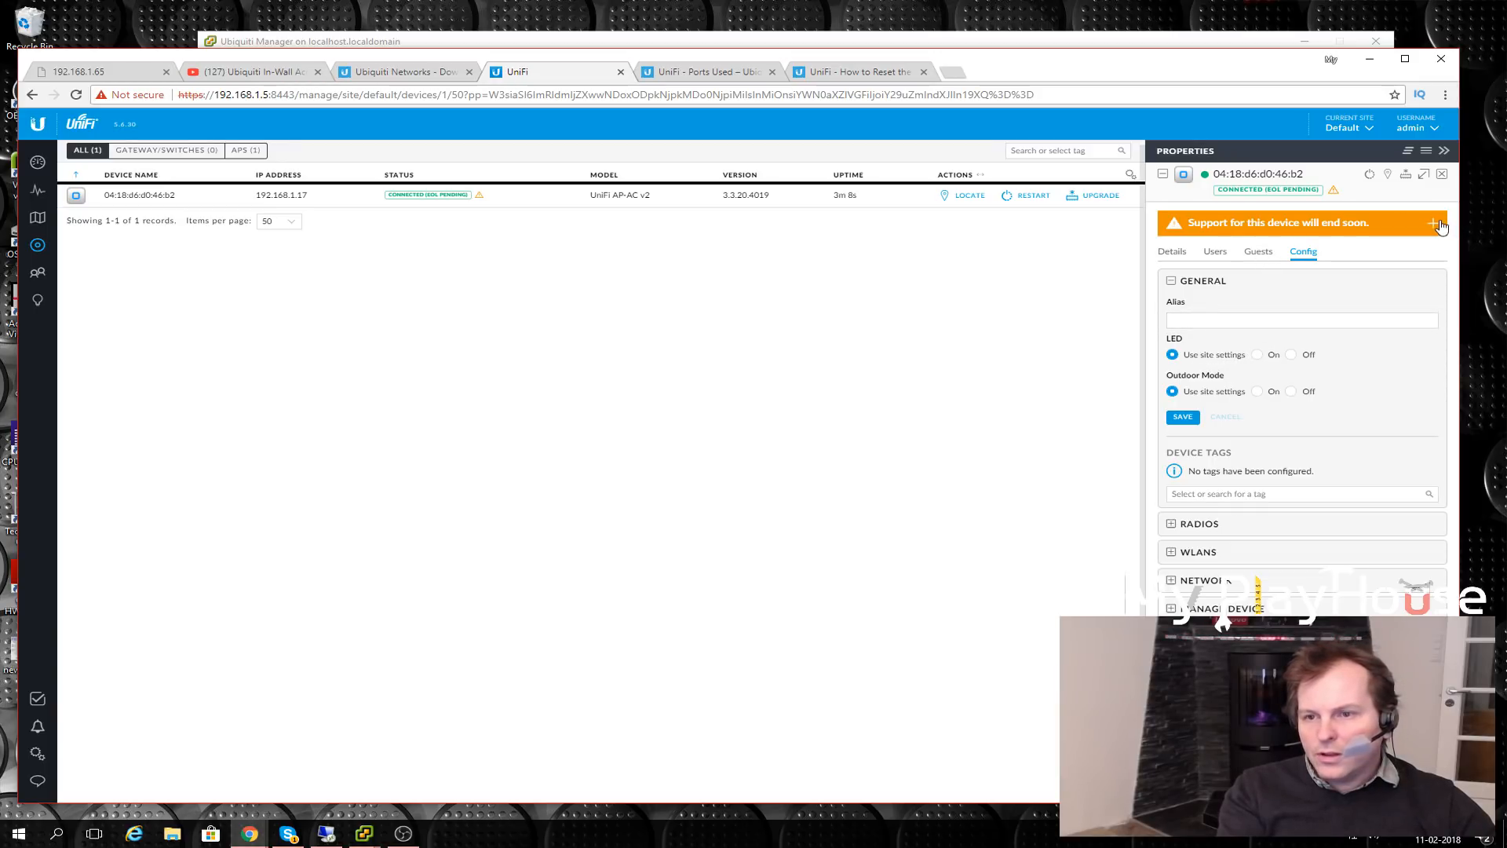
pyautogui.click(1214, 317)
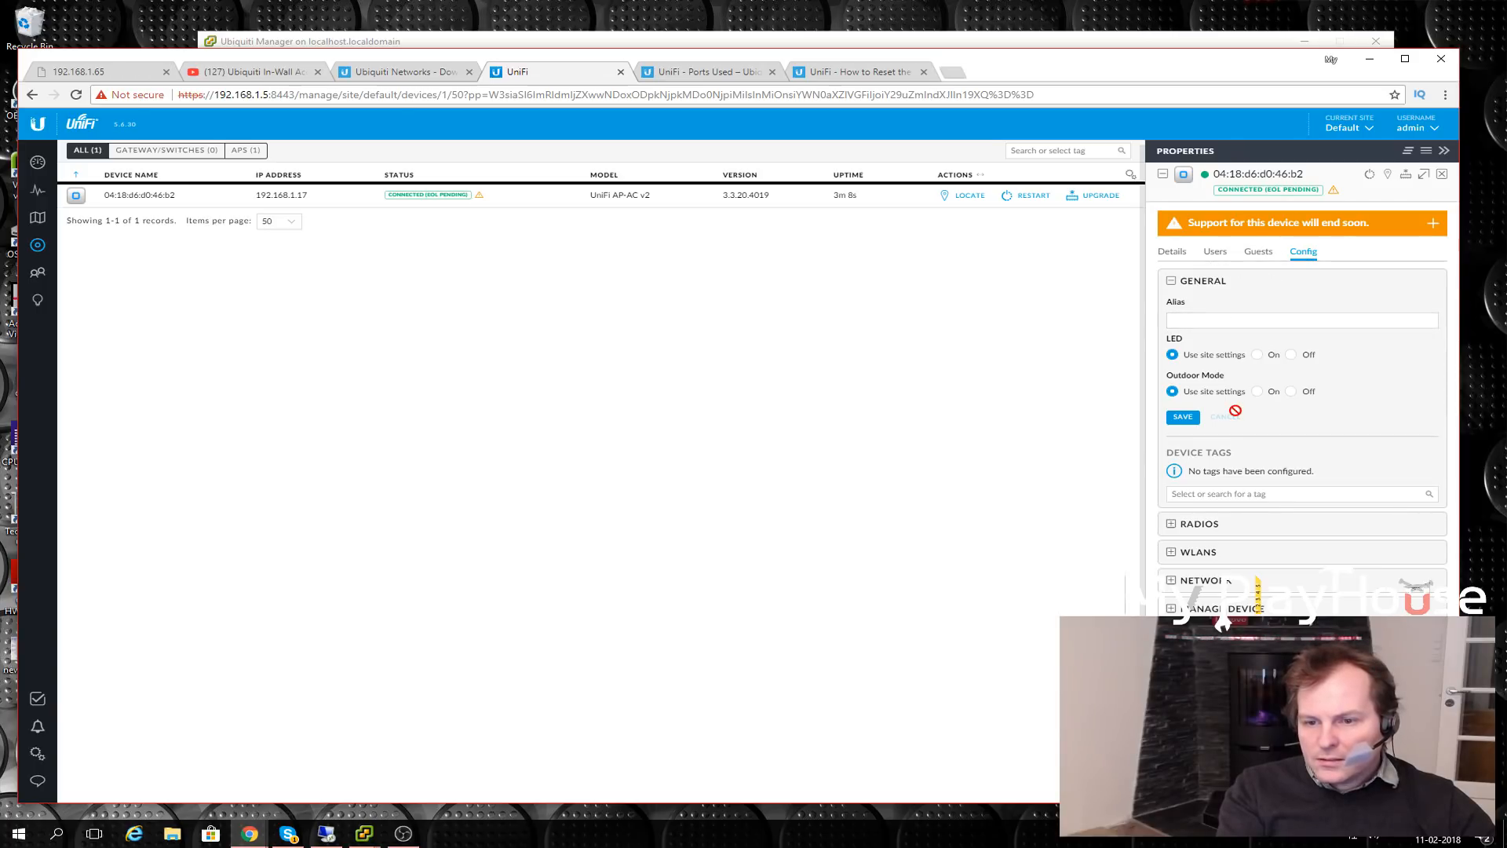
pyautogui.click(1175, 553)
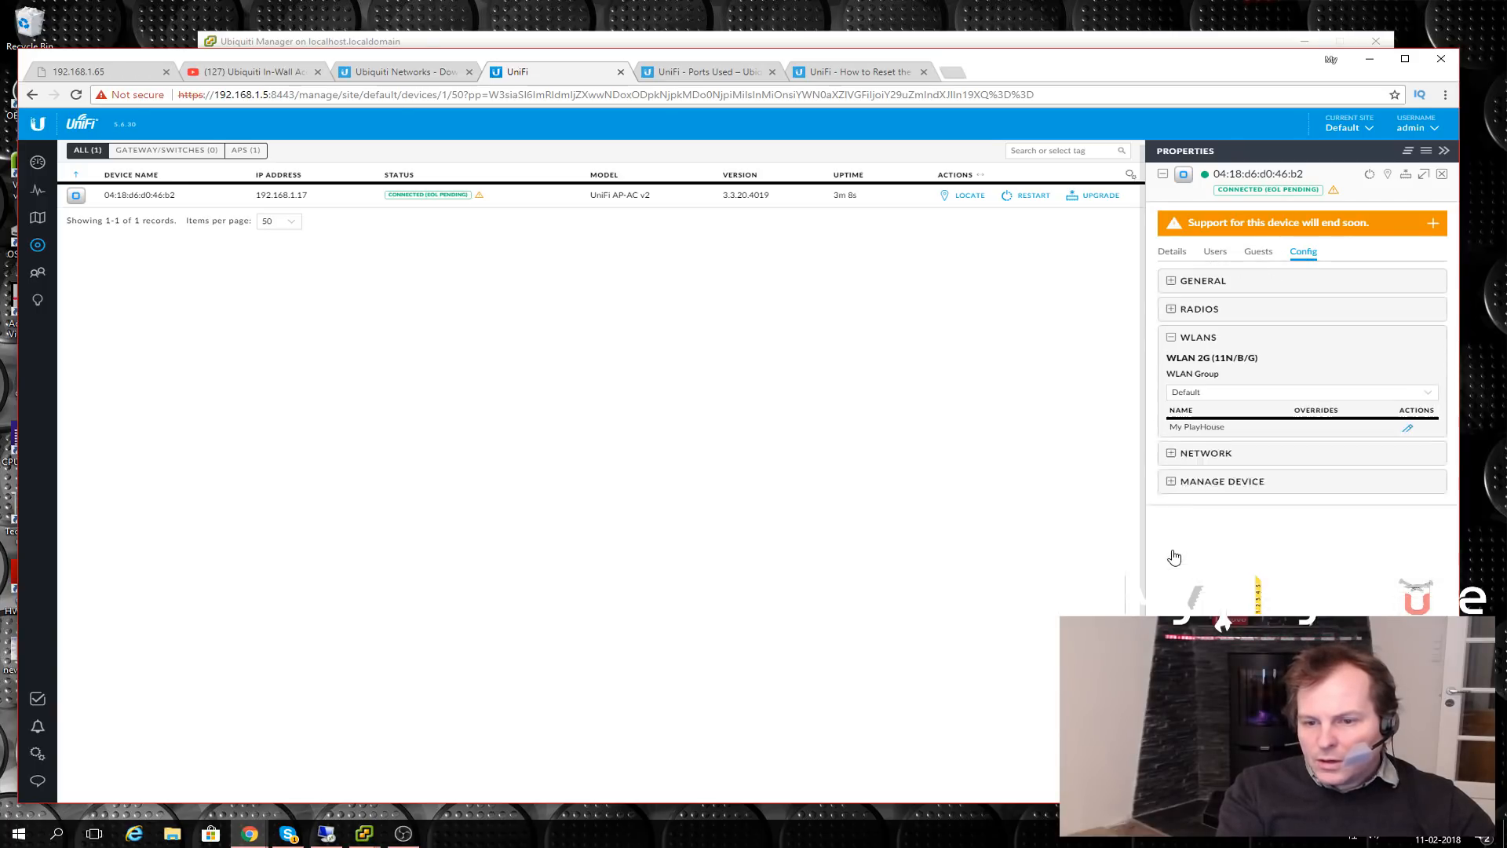
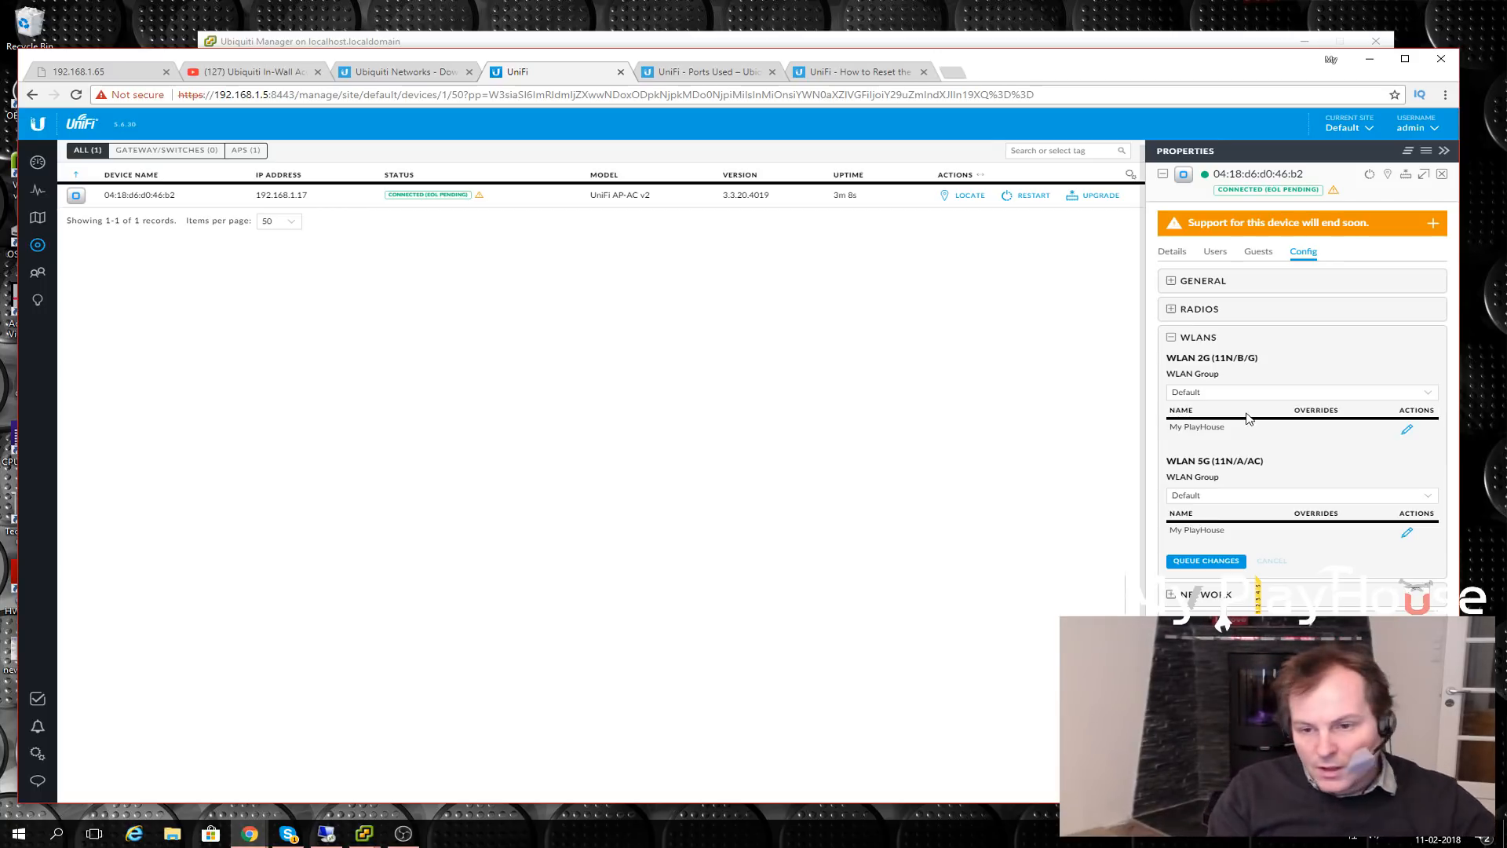
# - Confirm the 2G WLAN Group stays Default, then open the site Settings page
pyautogui.click(1214, 395)
pyautogui.click(1213, 397)
pyautogui.click(1214, 397)
pyautogui.click(1212, 400)
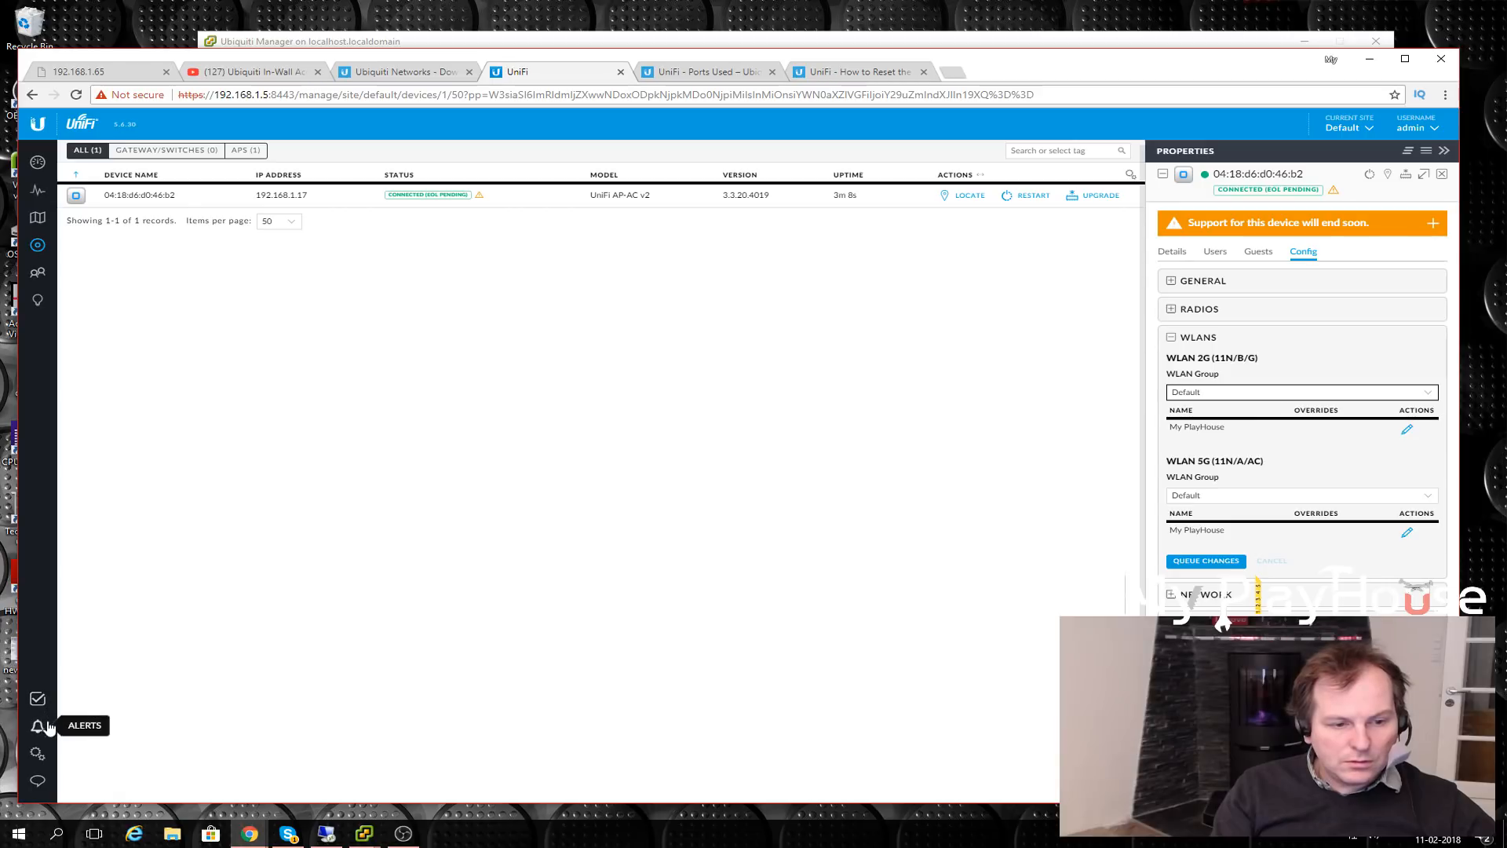
pyautogui.click(45, 758)
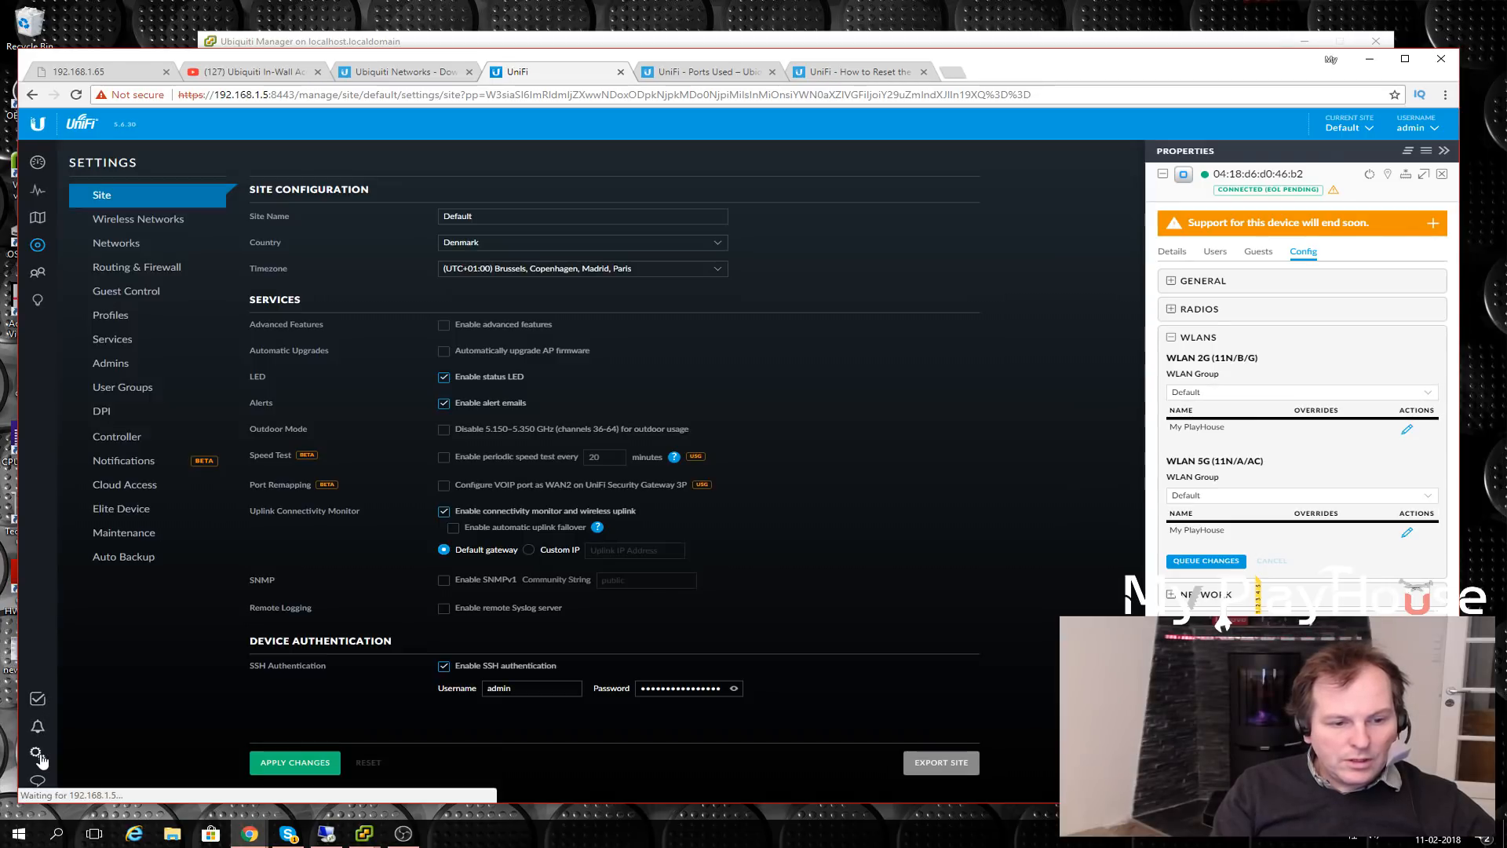
# - Rename the site to 'My Playhouse', apply the change, and return to the Devices list
pyautogui.click(516, 217)
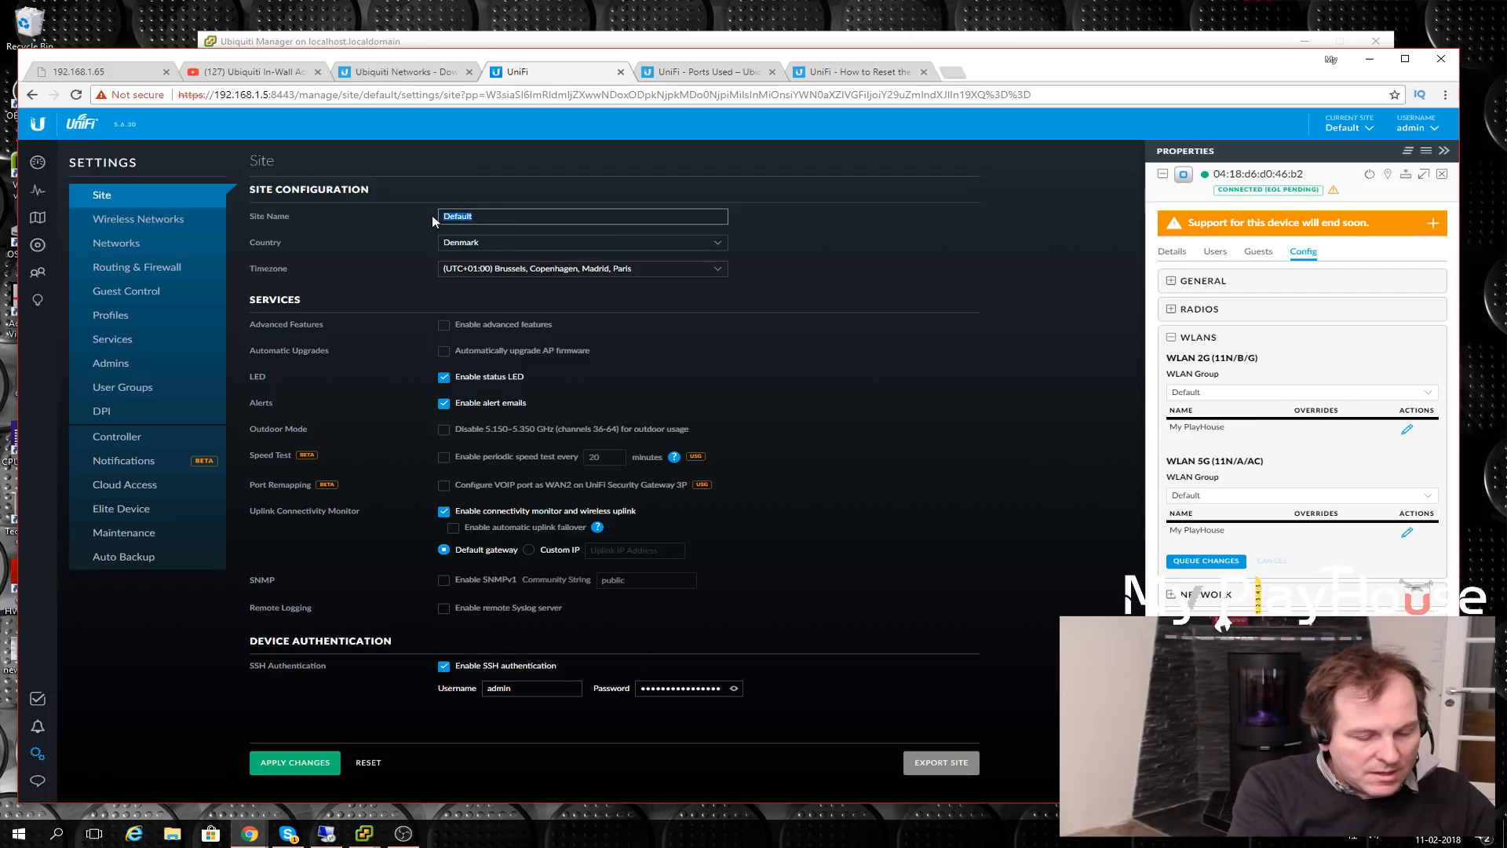
pyautogui.write('My Playhouse')
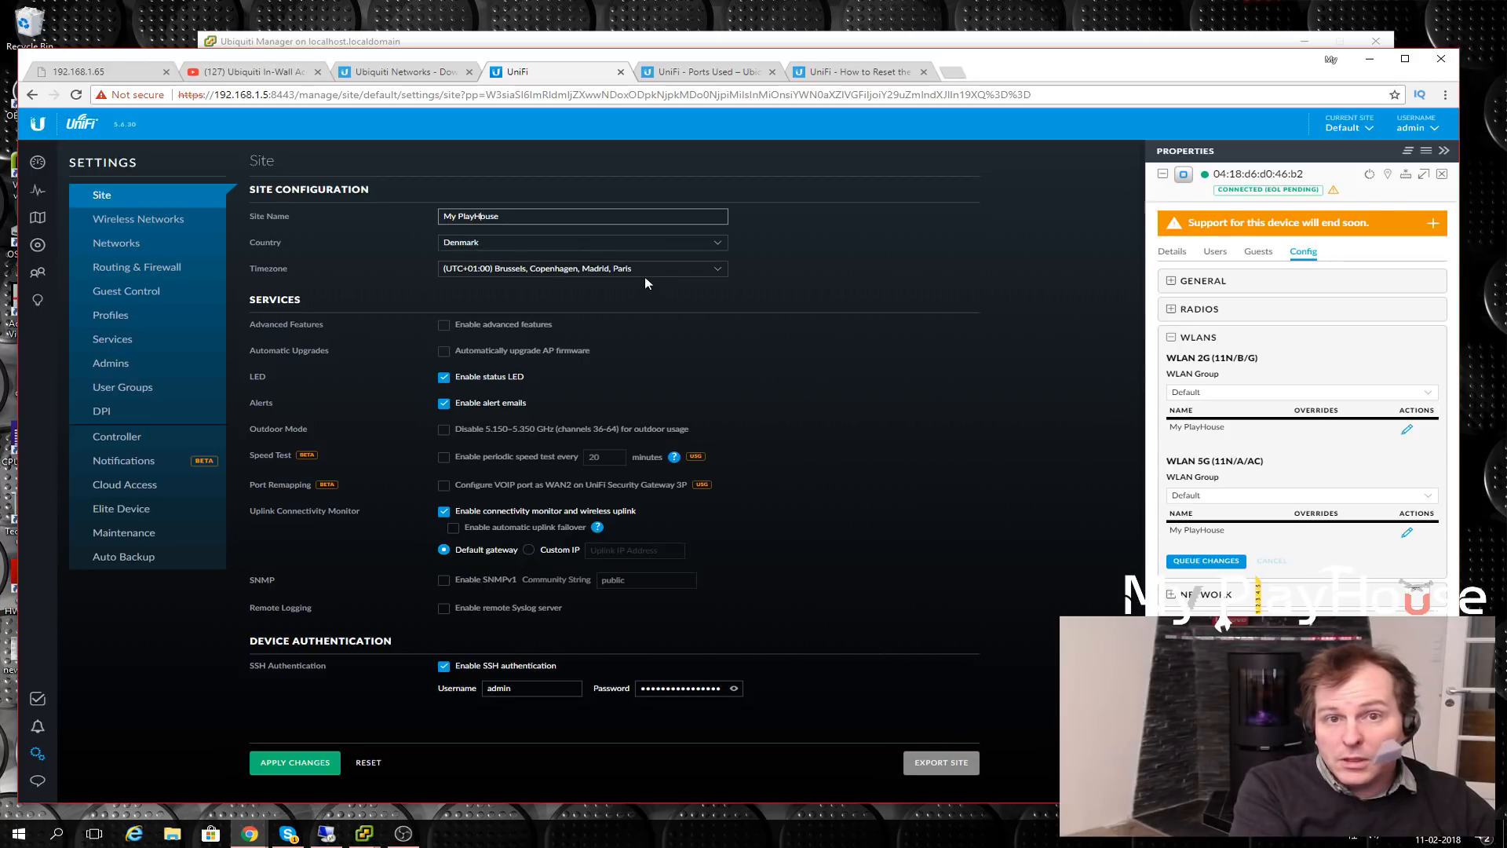
pyautogui.click(284, 767)
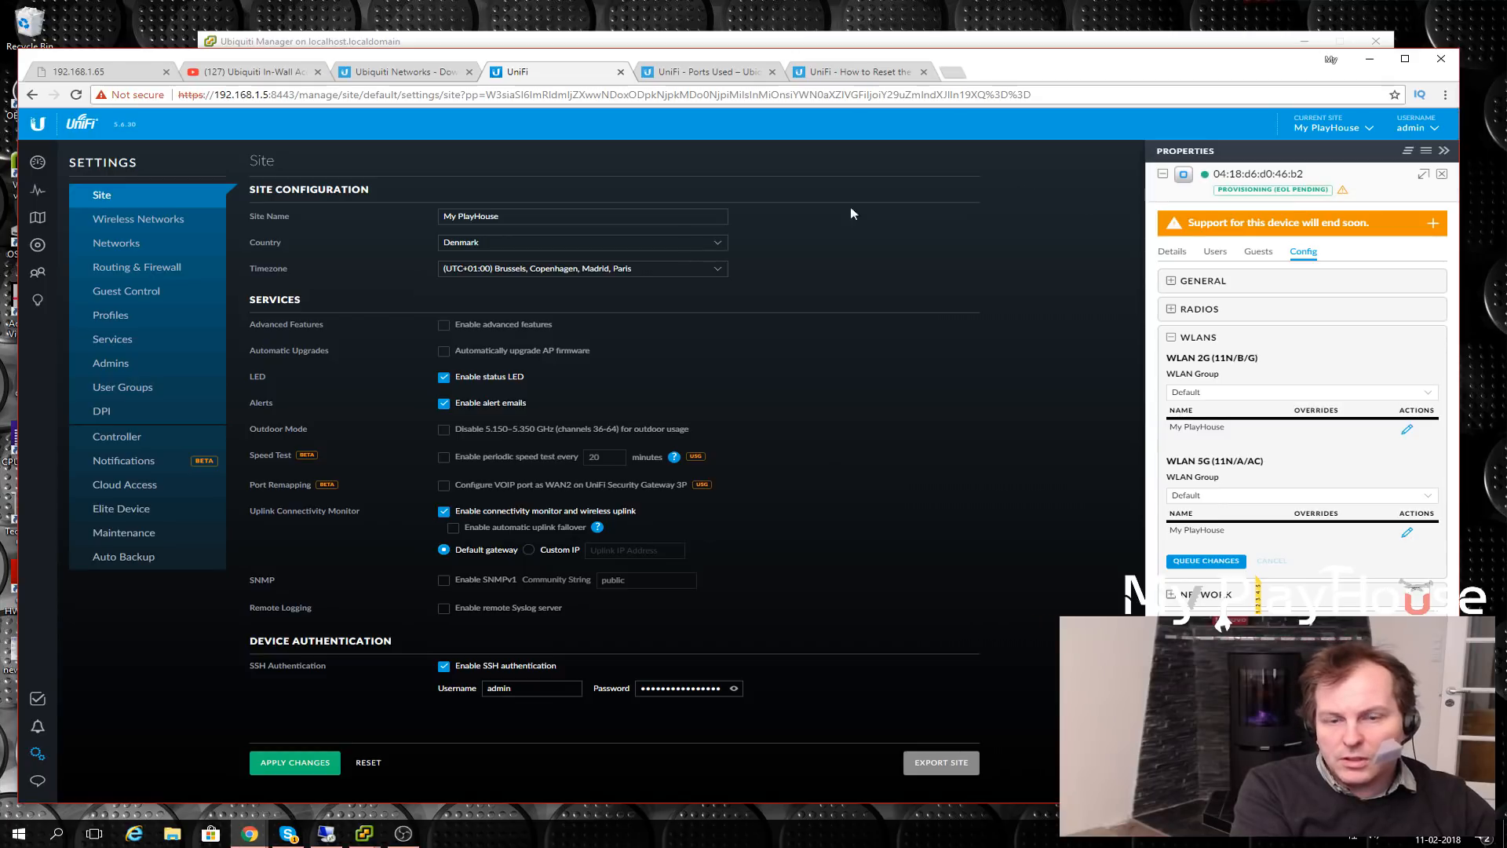
pyautogui.click(36, 248)
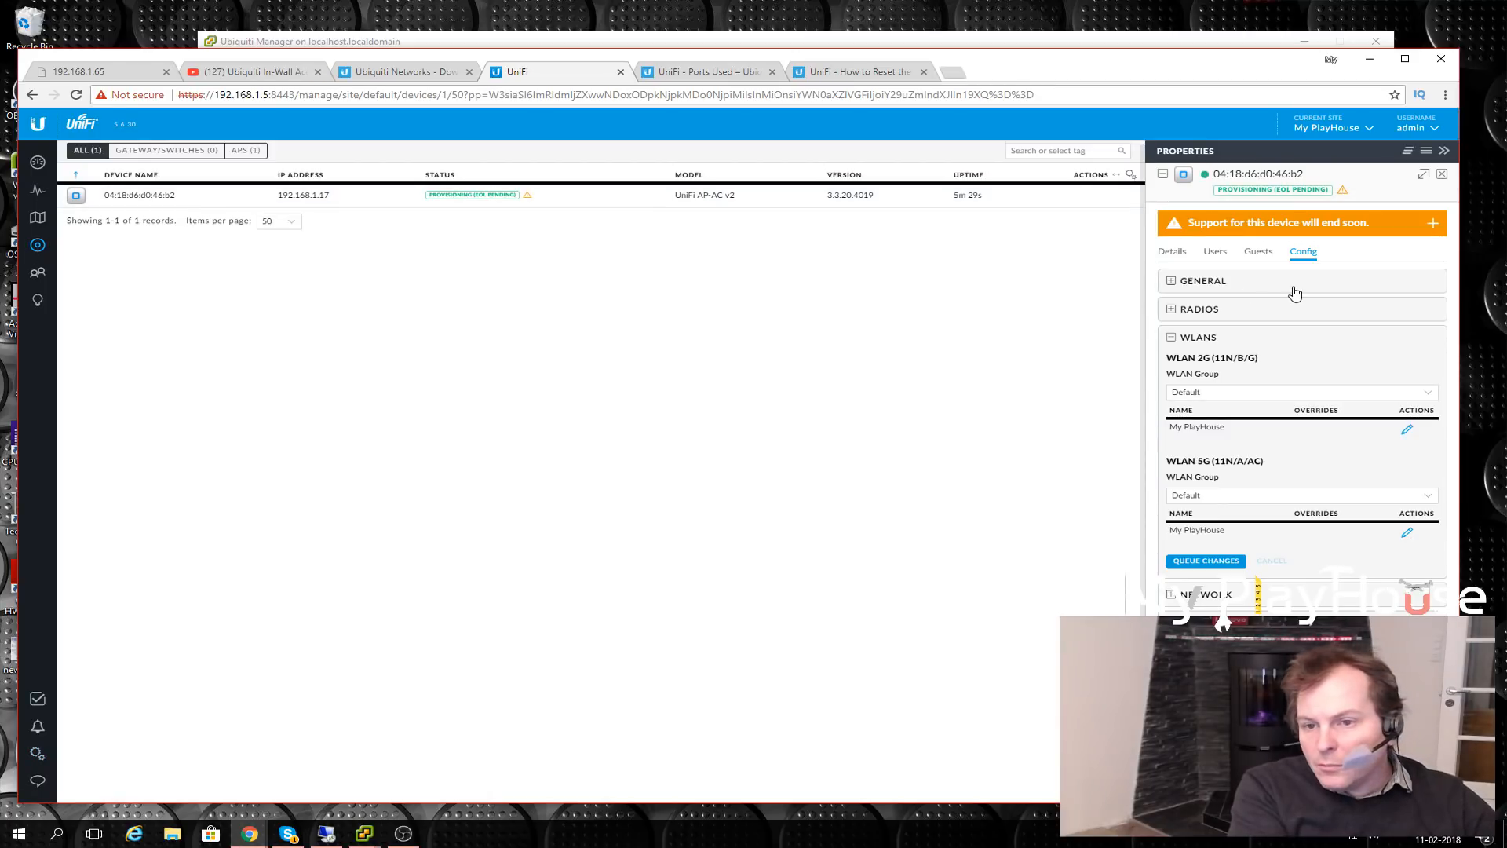
# - Review the AP's overview and wired uplink details, then expand Config's Network section showing DHCP
pyautogui.click(1217, 396)
pyautogui.click(1218, 396)
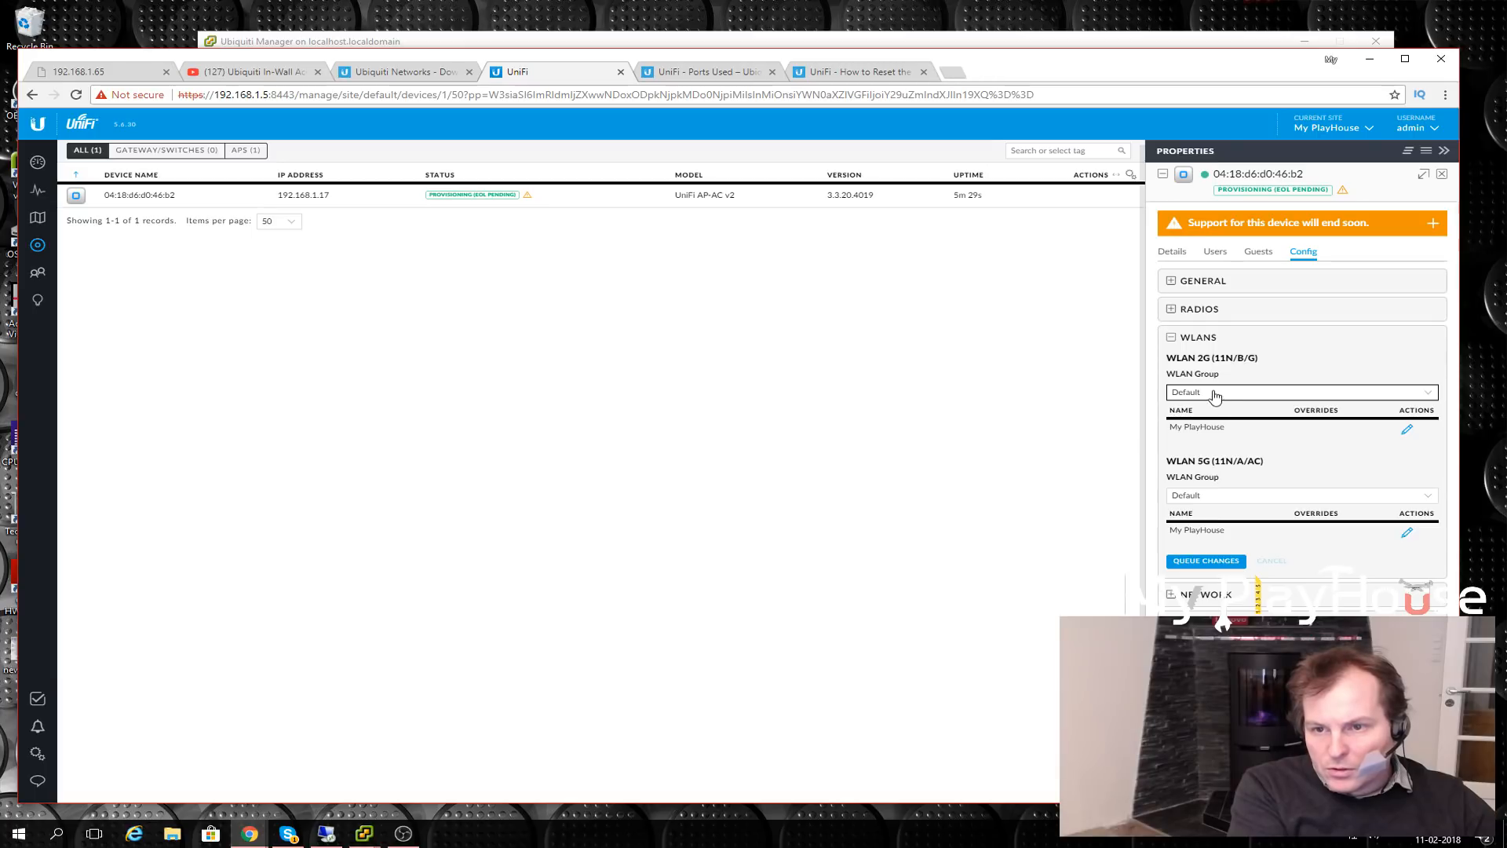
pyautogui.click(1172, 252)
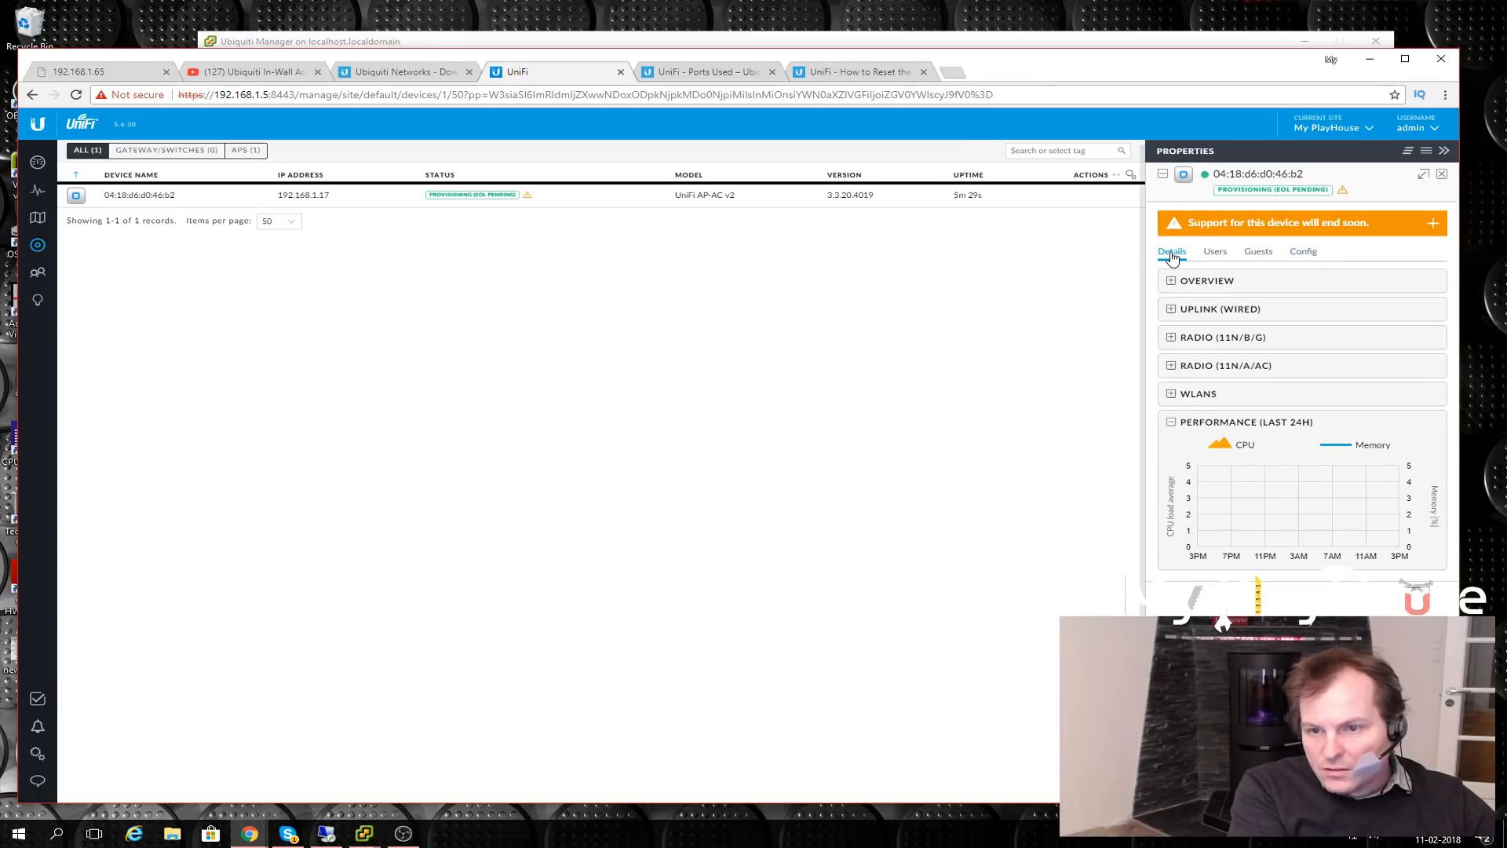
pyautogui.click(1172, 284)
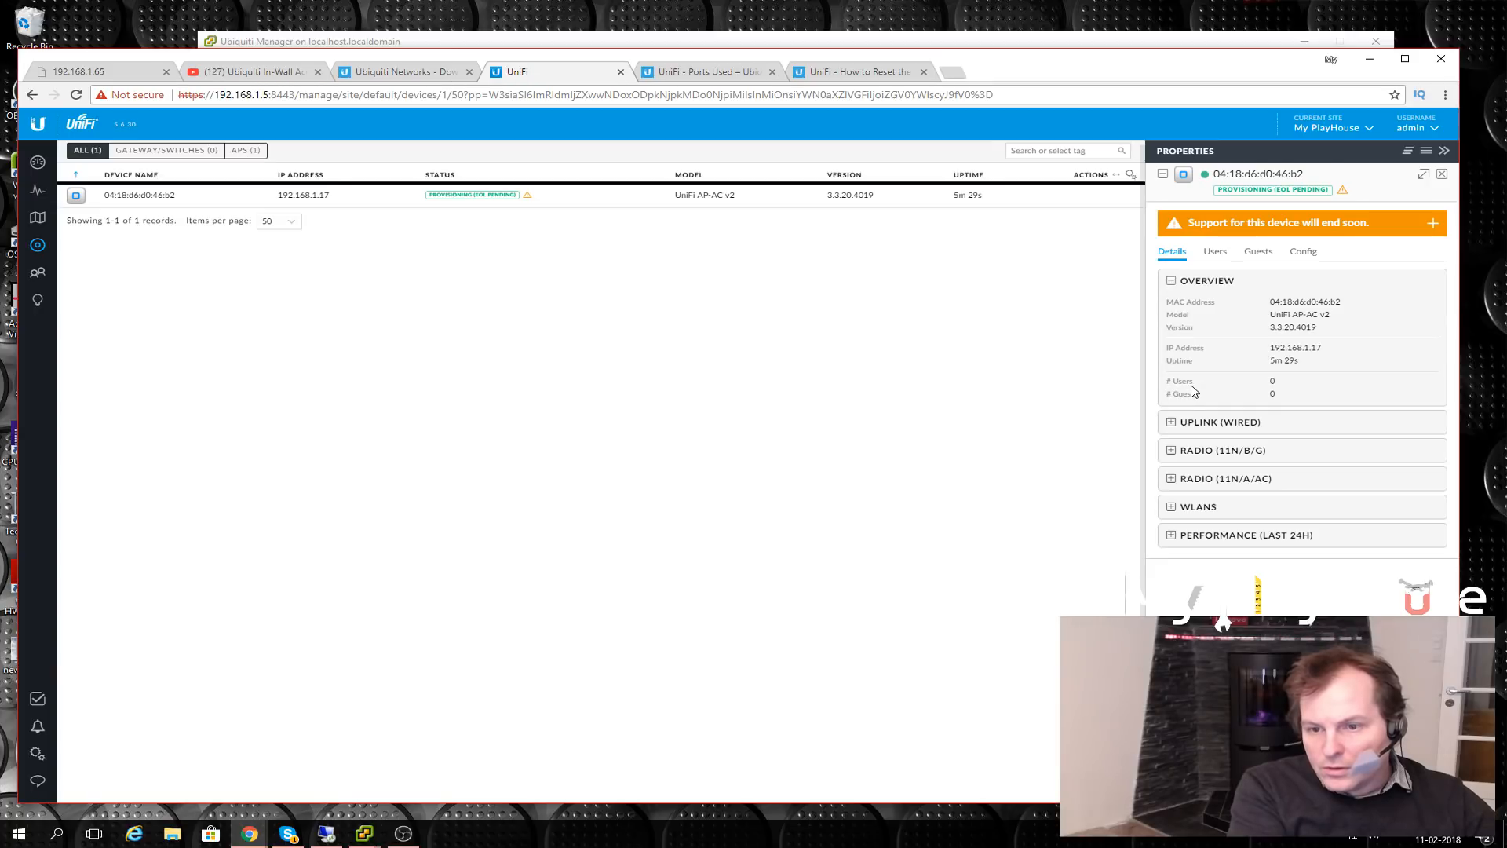
pyautogui.click(1172, 424)
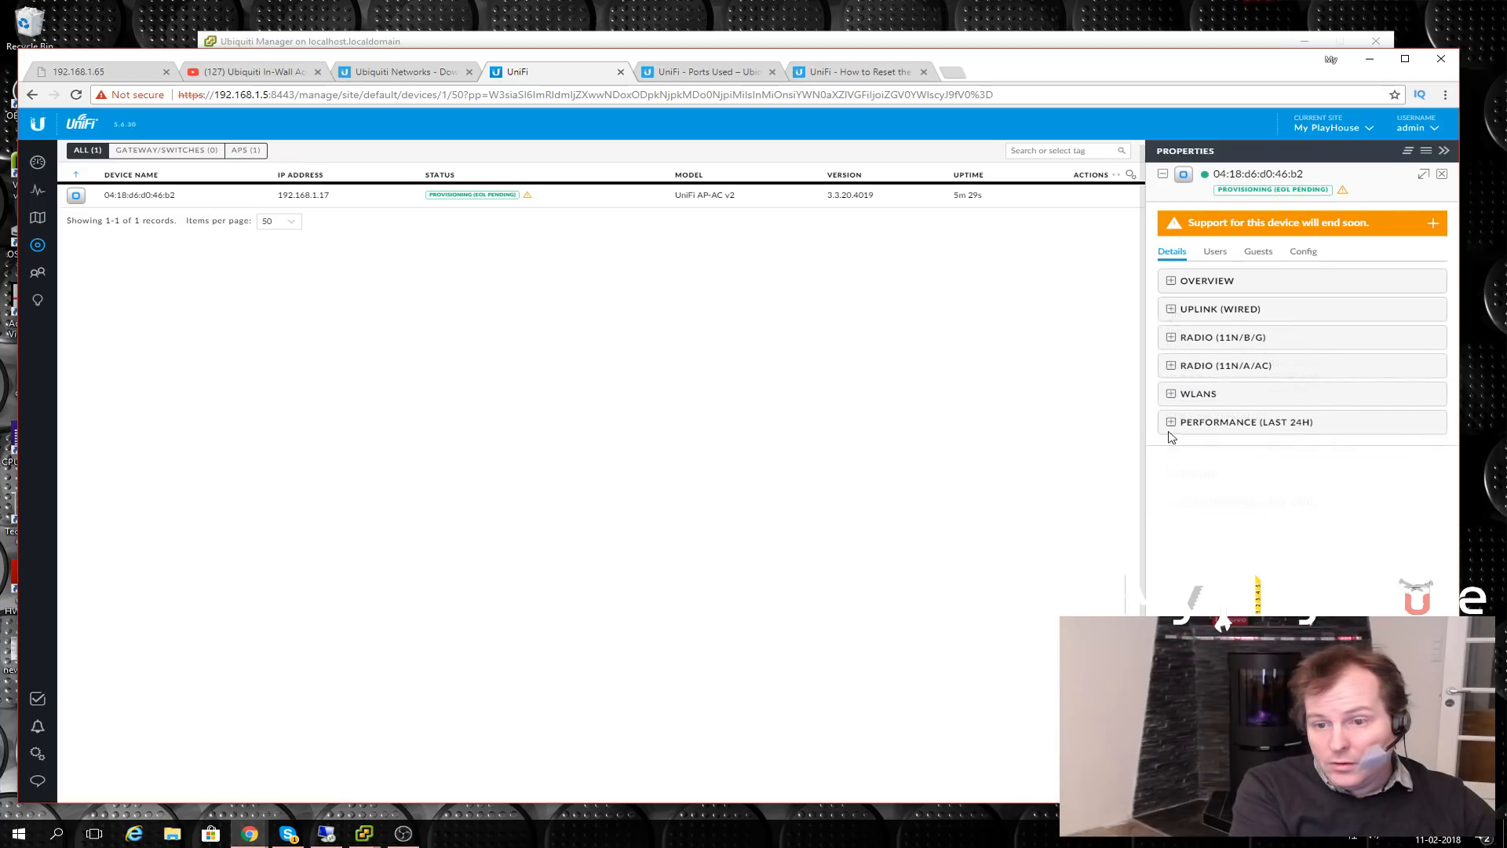
pyautogui.click(1304, 253)
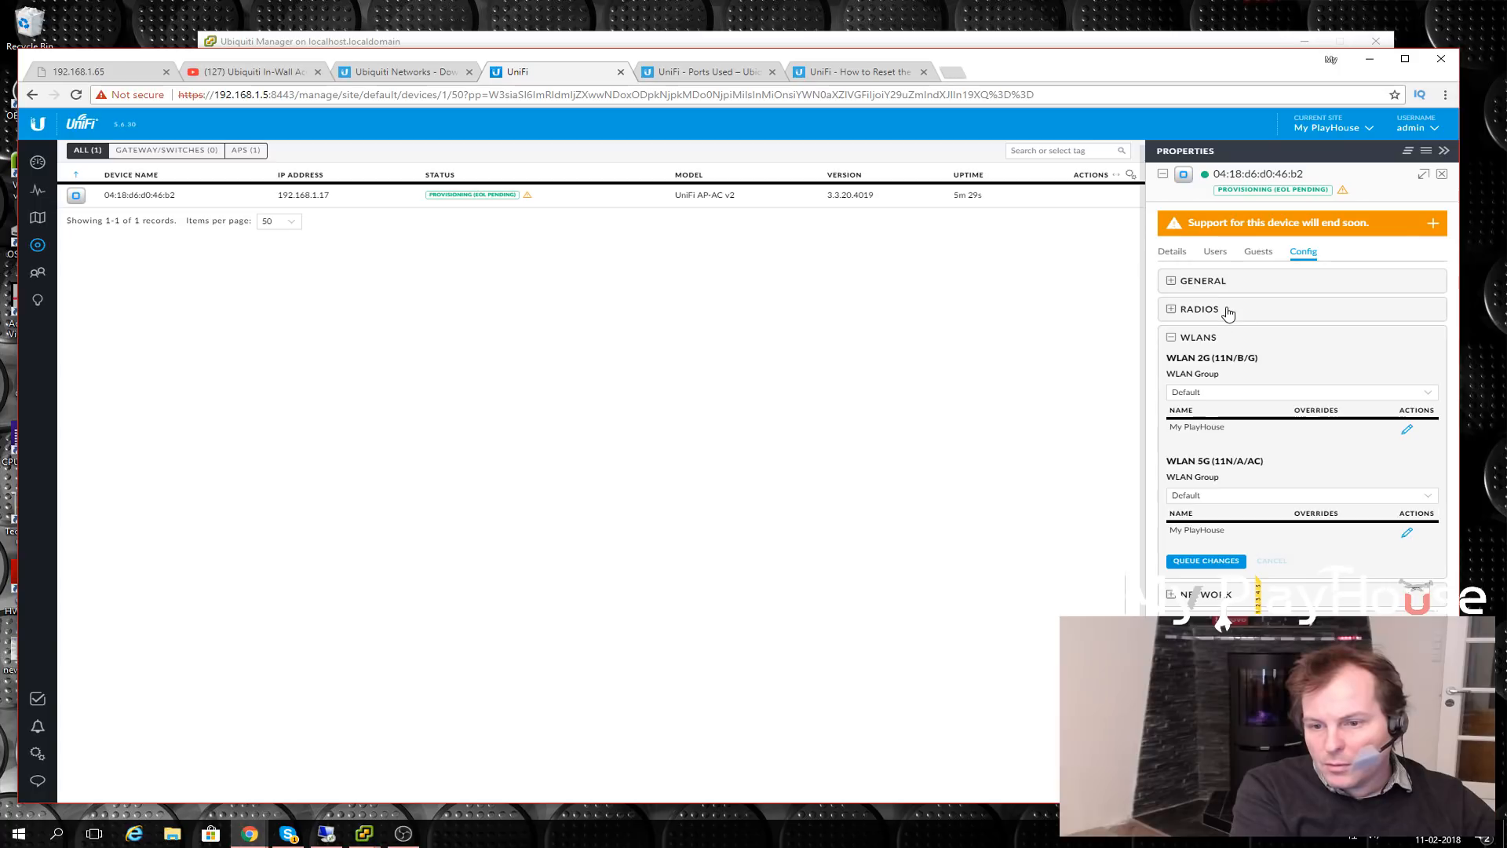
pyautogui.click(1171, 597)
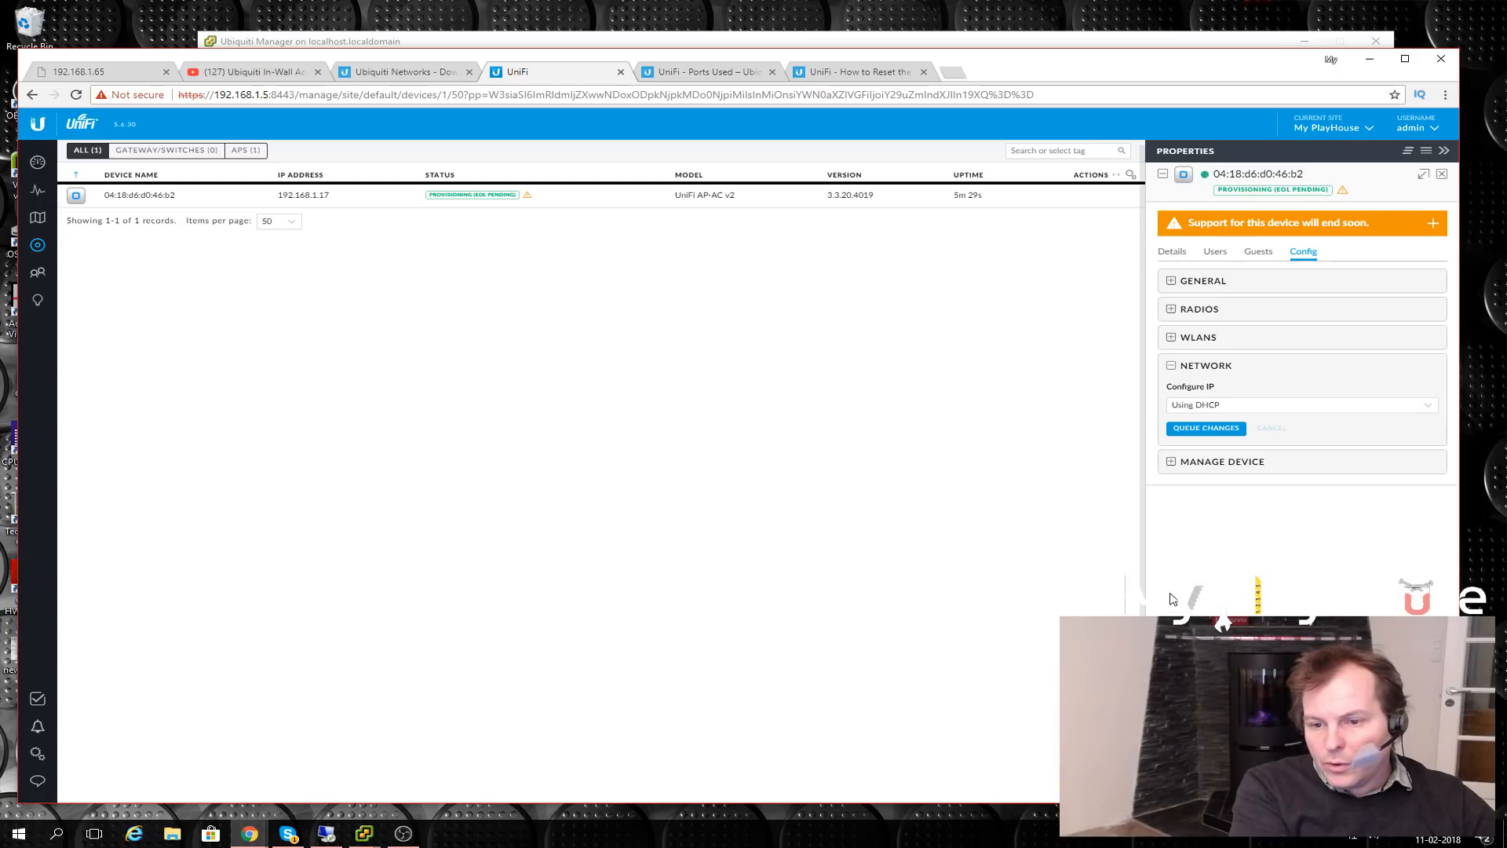
# - Switch the access point to a static IP of 192.168.1.6
pyautogui.click(1428, 408)
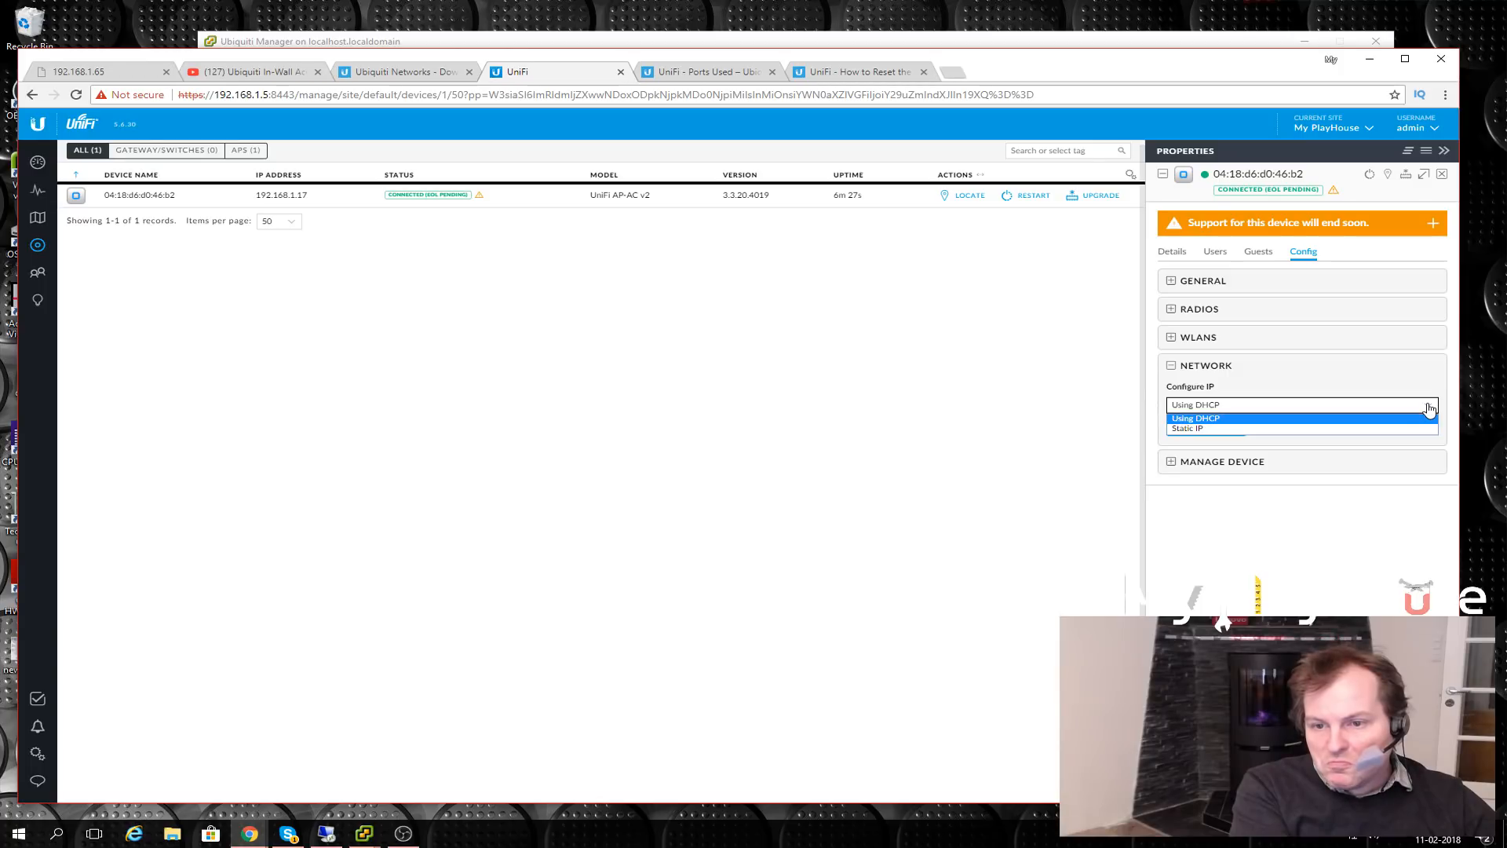
pyautogui.click(1182, 430)
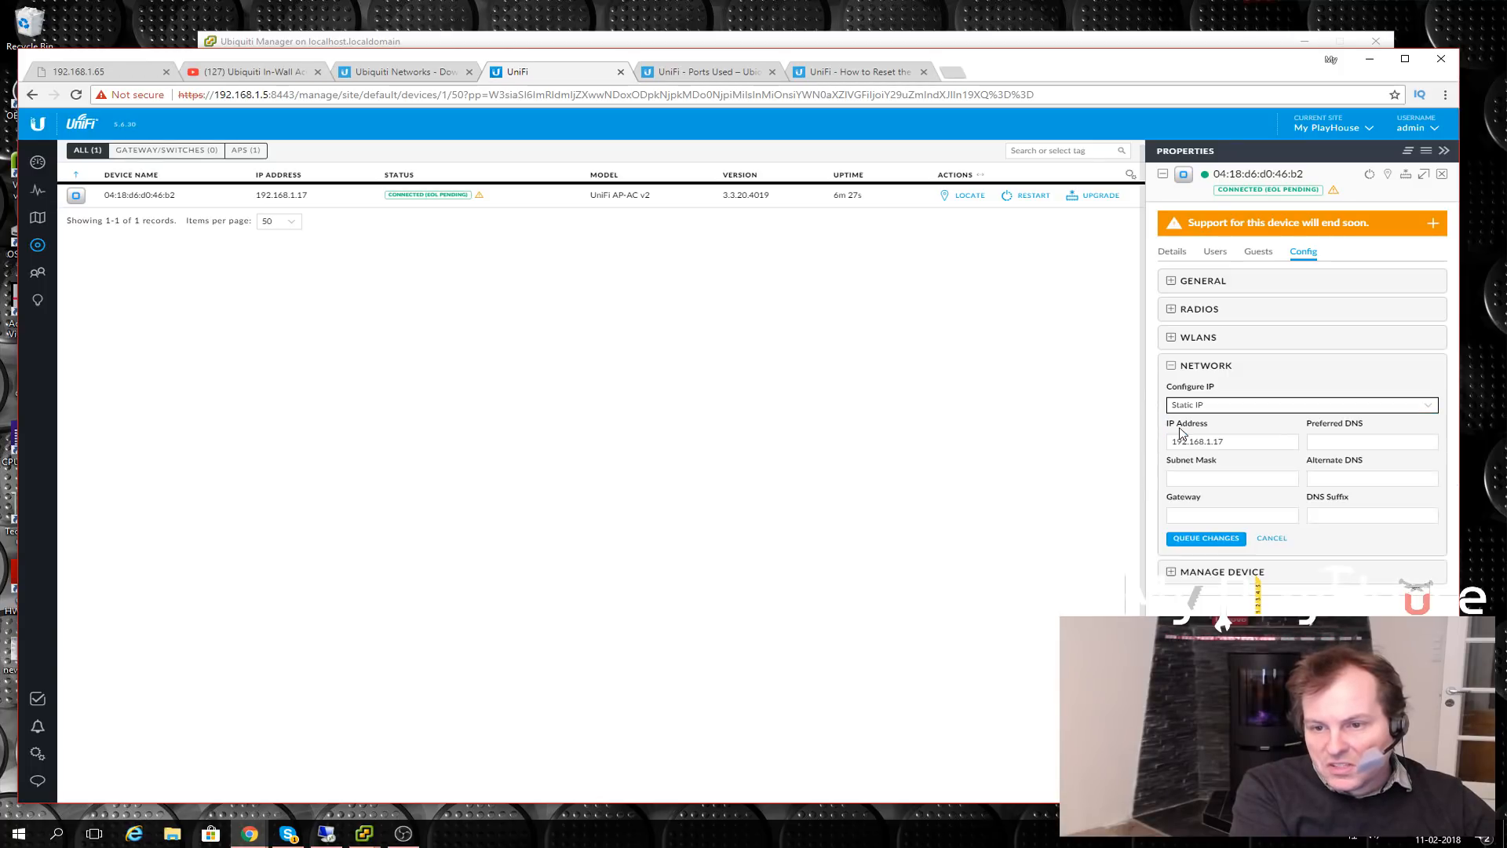
pyautogui.click(1237, 440)
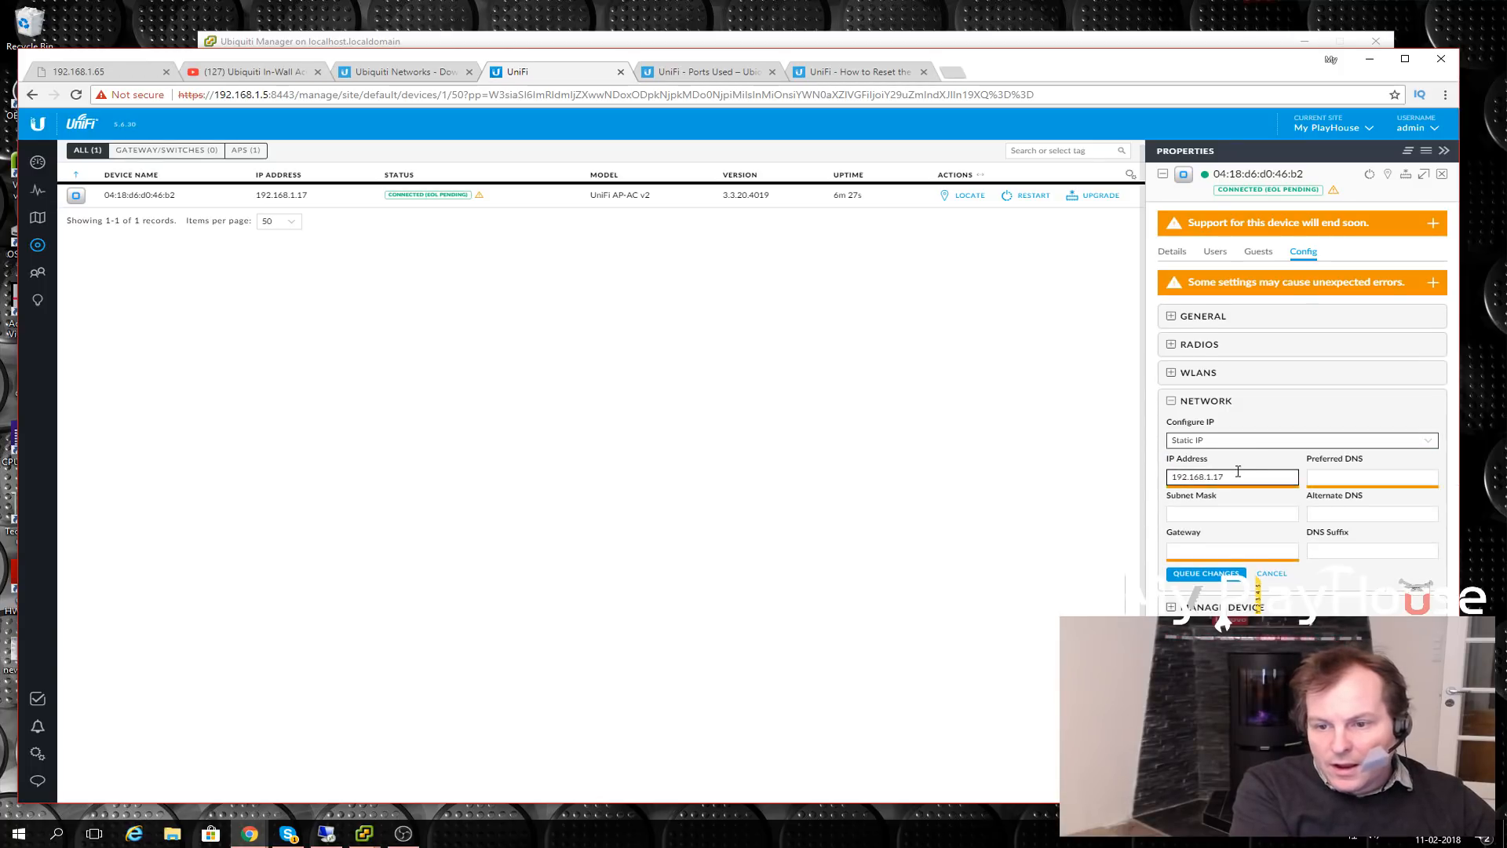
pyautogui.press('BackSpace')
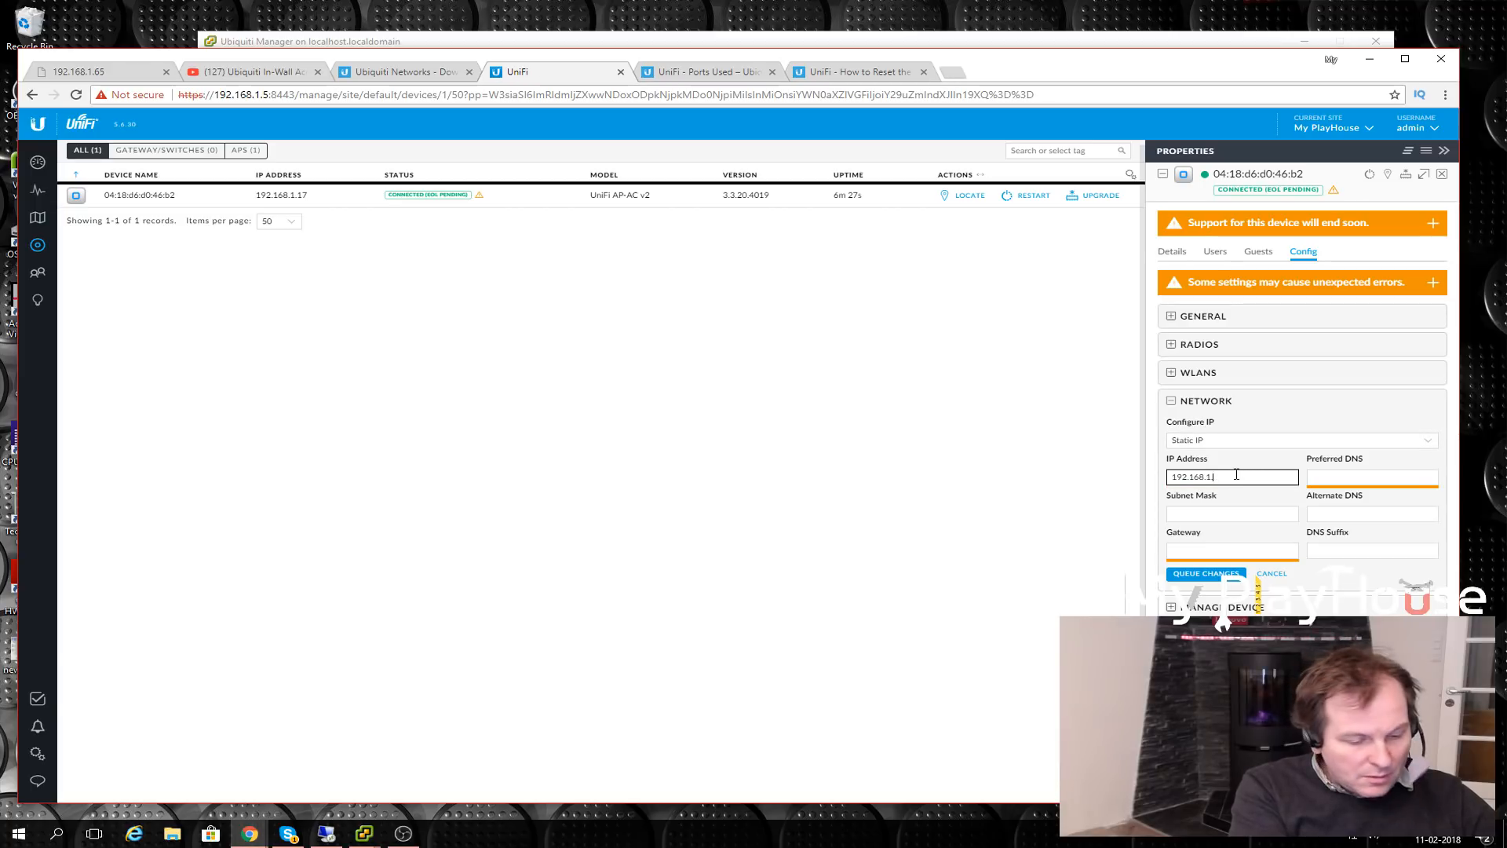
pyautogui.write('6')
pyautogui.click(1362, 473)
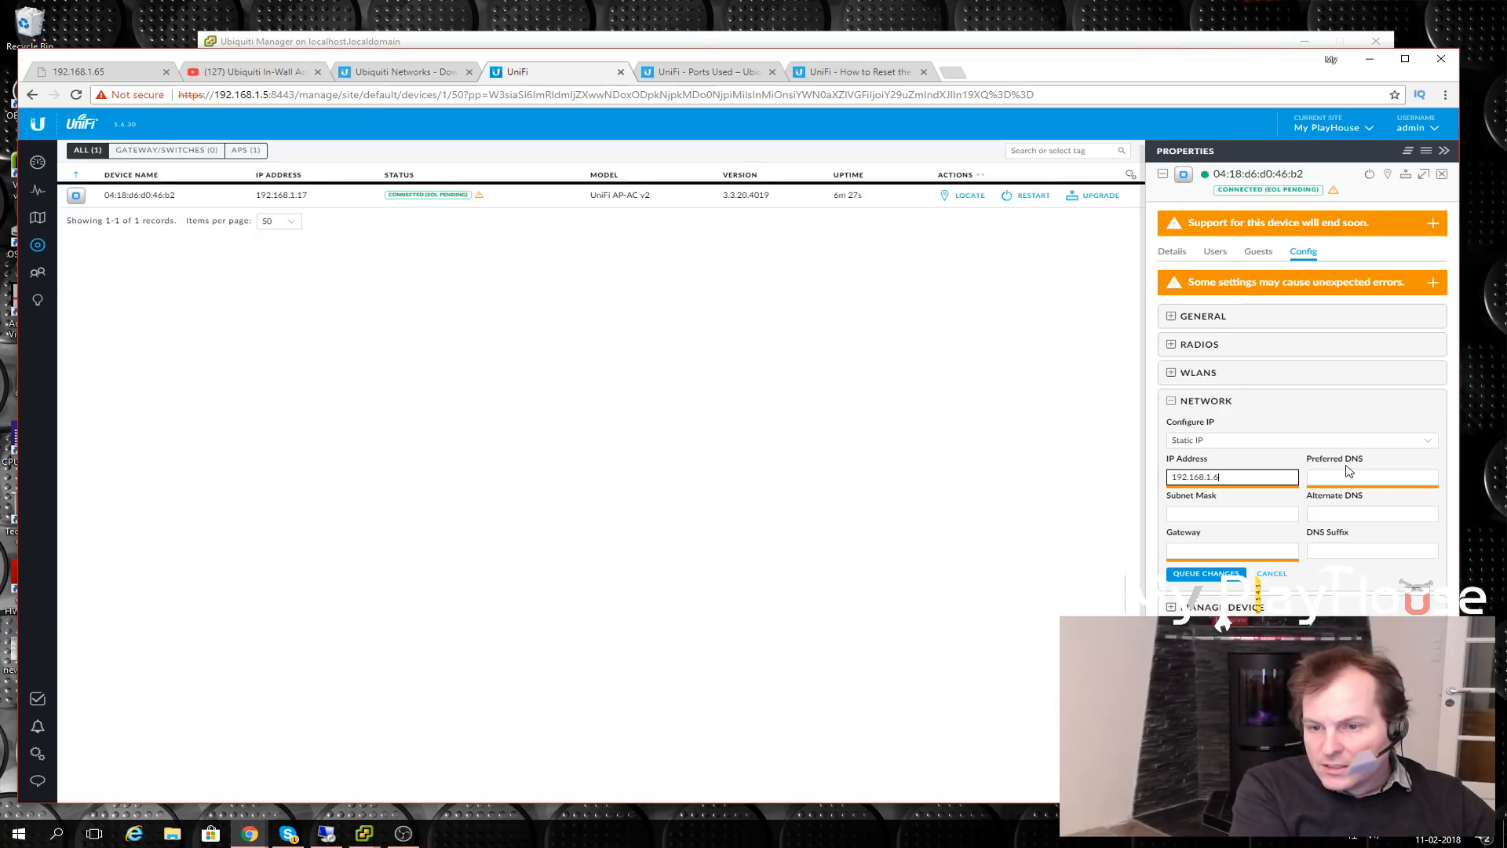
# - Set both the preferred DNS and the gateway to 192.168.1.1
pyautogui.click(1342, 478)
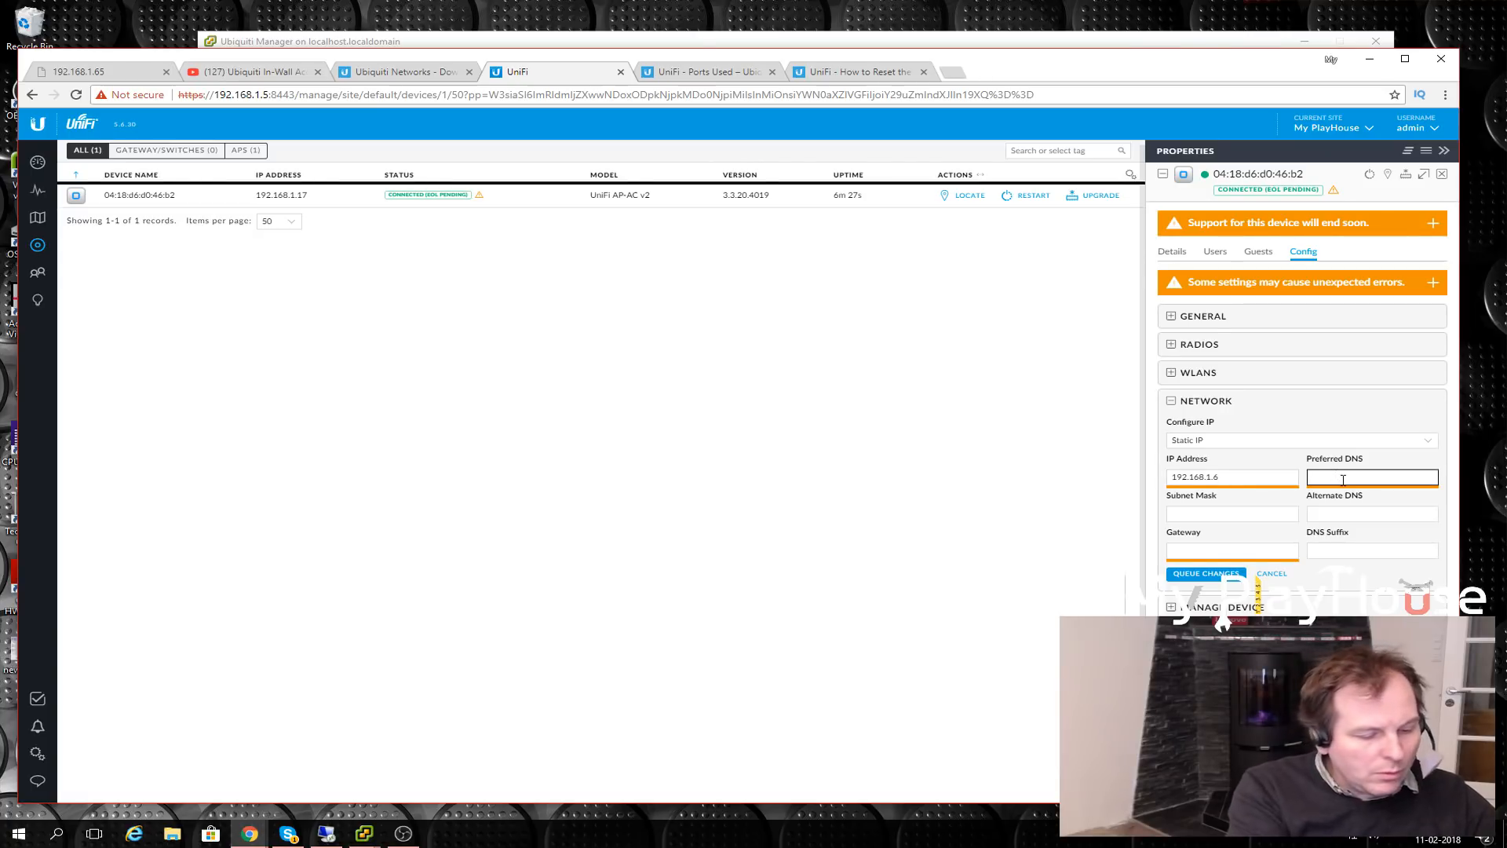
pyautogui.write('192.168.1.1.')
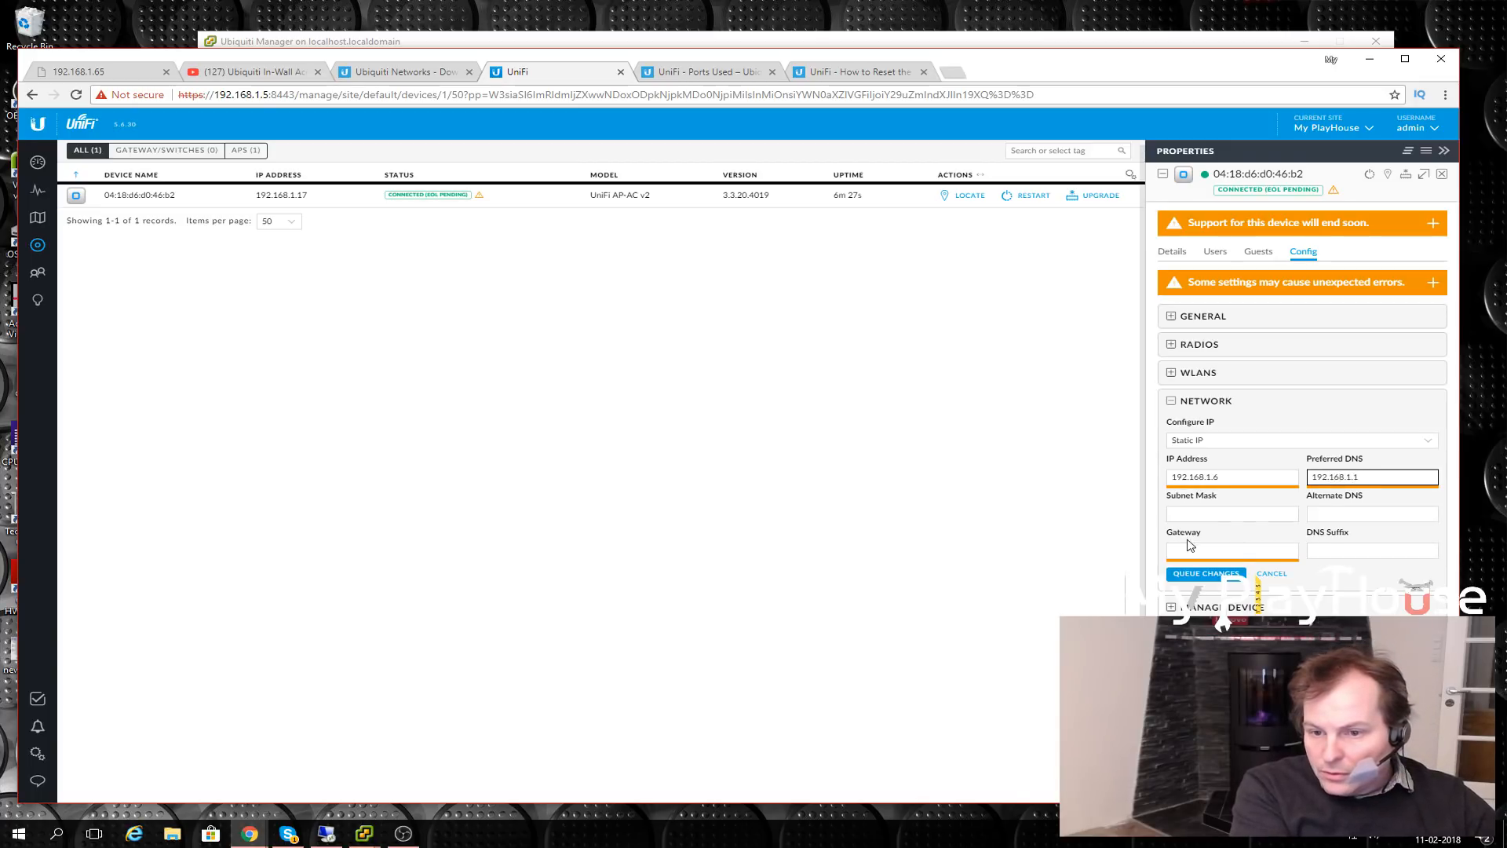
pyautogui.moveTo(1365, 476); pyautogui.dragTo(1307, 480)
pyautogui.hotkey('ctrl', 'c')
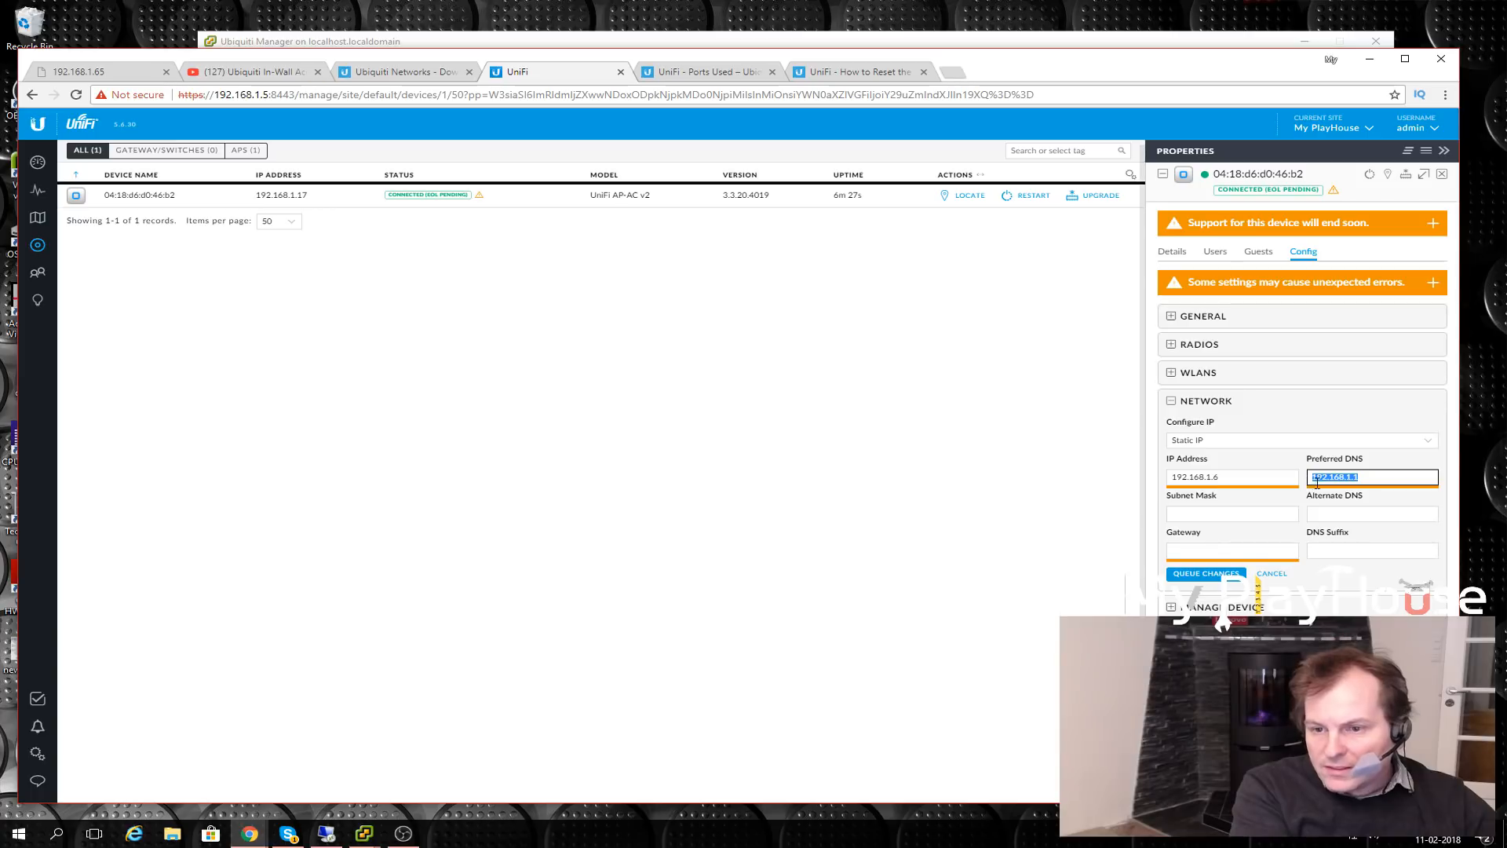
pyautogui.click(1185, 547)
pyautogui.hotkey('ctrl', 'v')
# - Enter subnet mask 255.255.255.0 and alternate DNS 8.8.8.8, then queue the static IP changes
pyautogui.click(1198, 514)
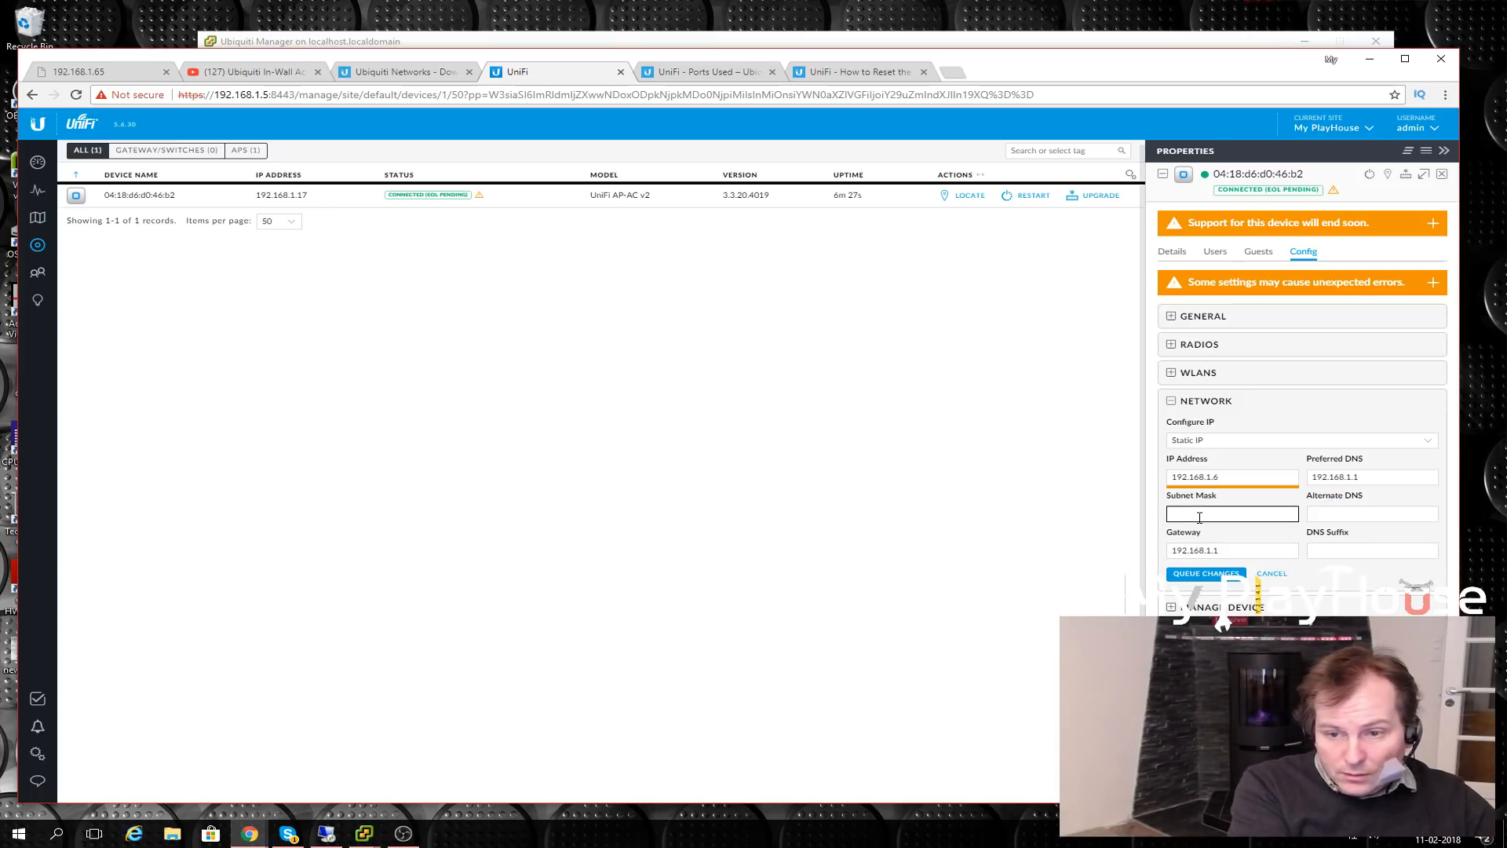
pyautogui.write('255')
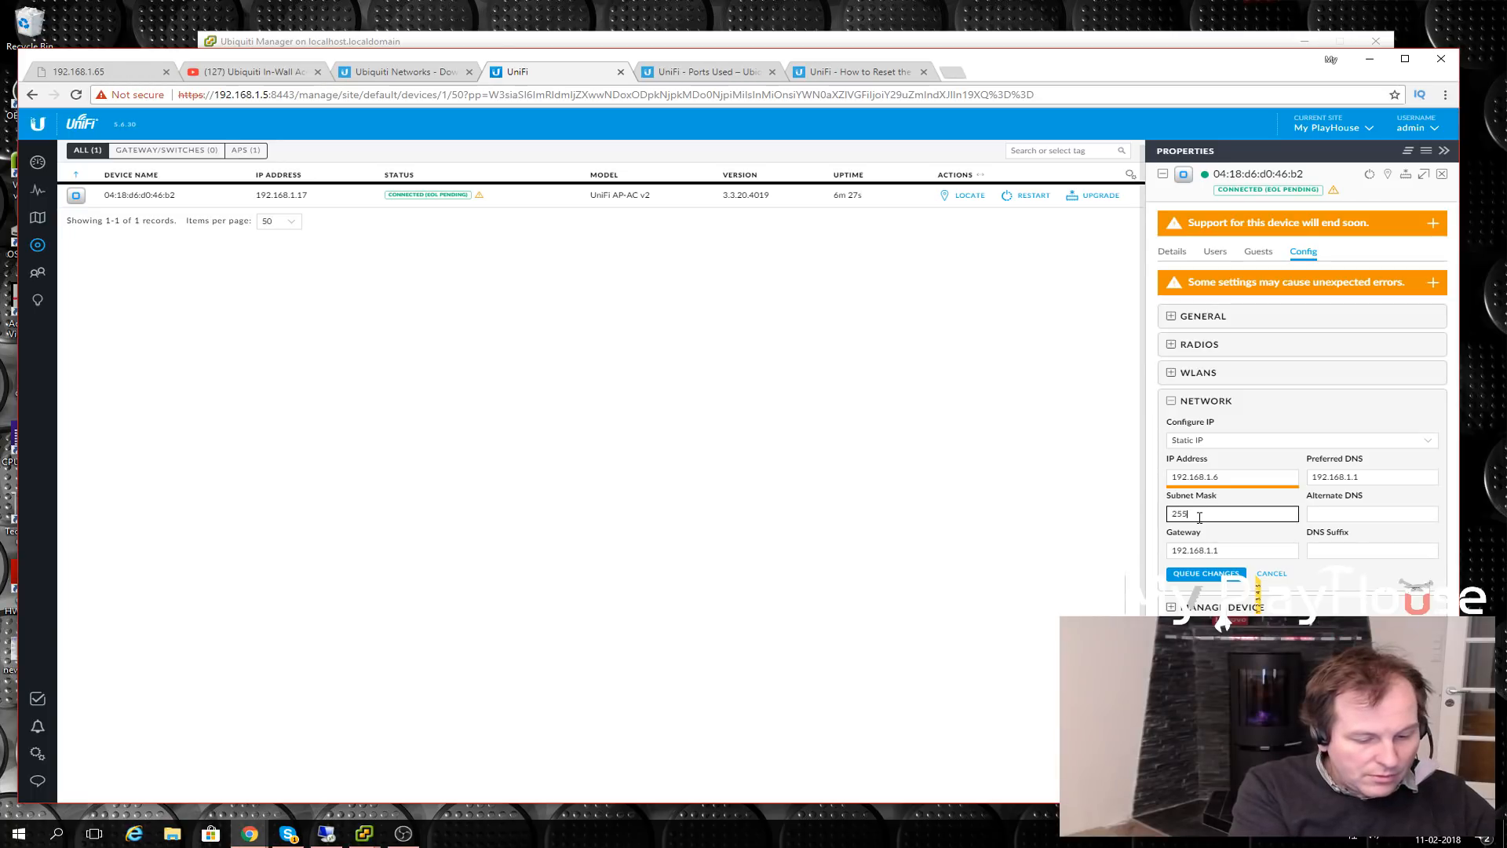
pyautogui.write('.255')
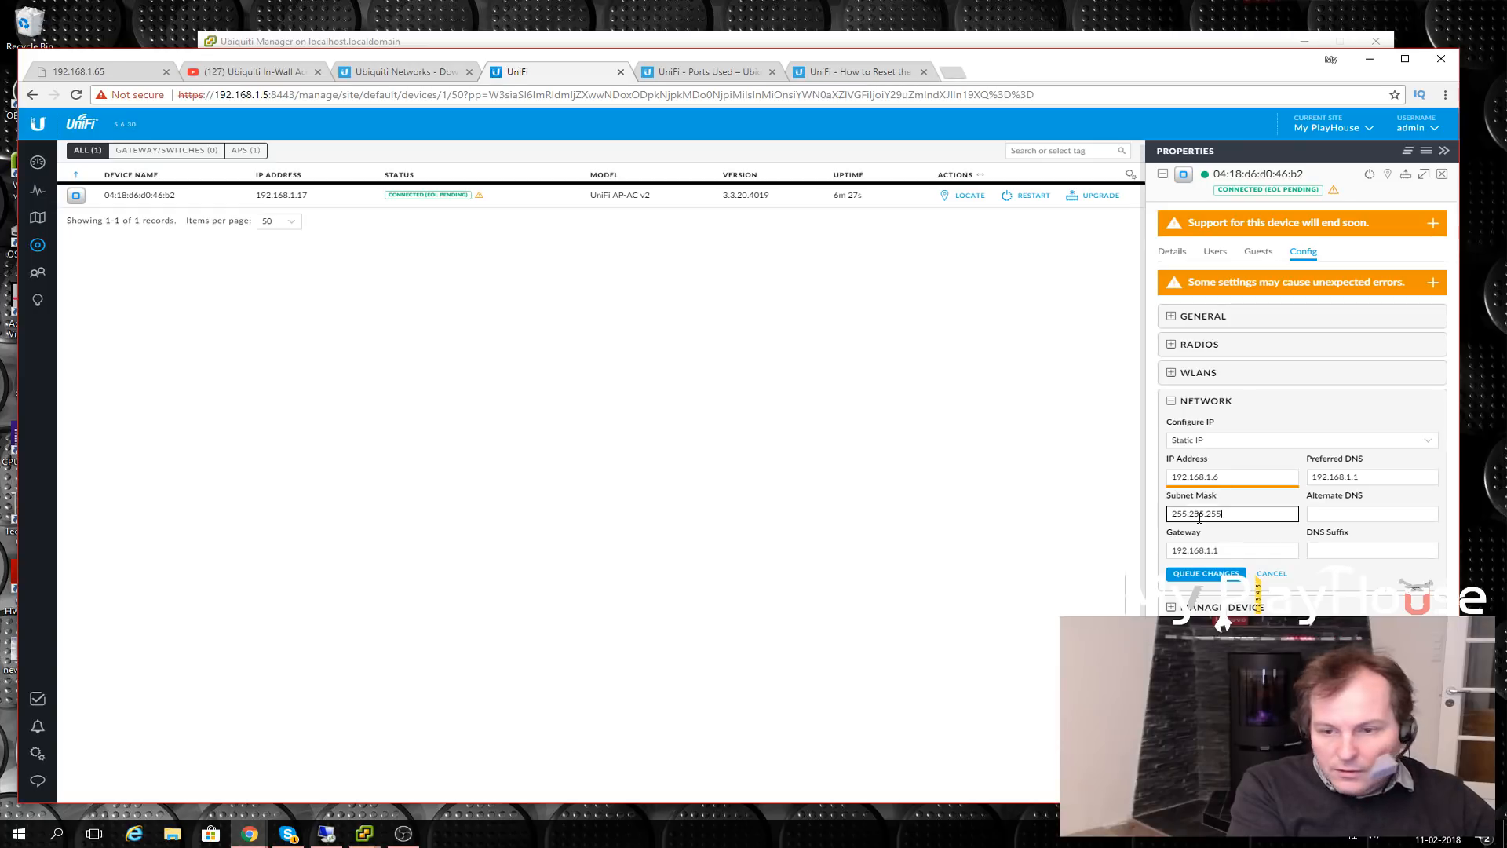
pyautogui.write('.245.0')
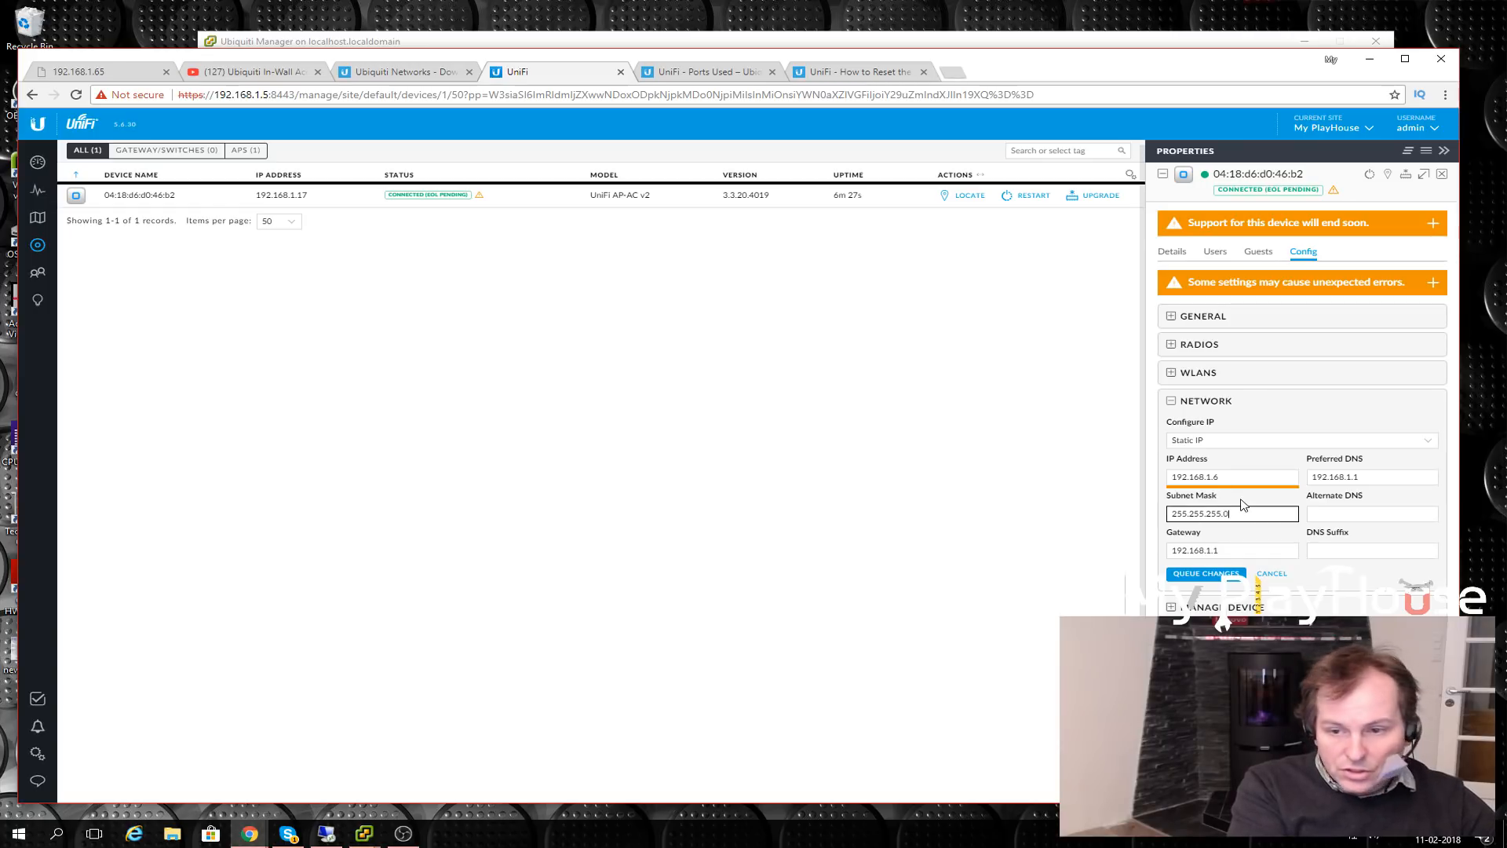
pyautogui.click(1343, 516)
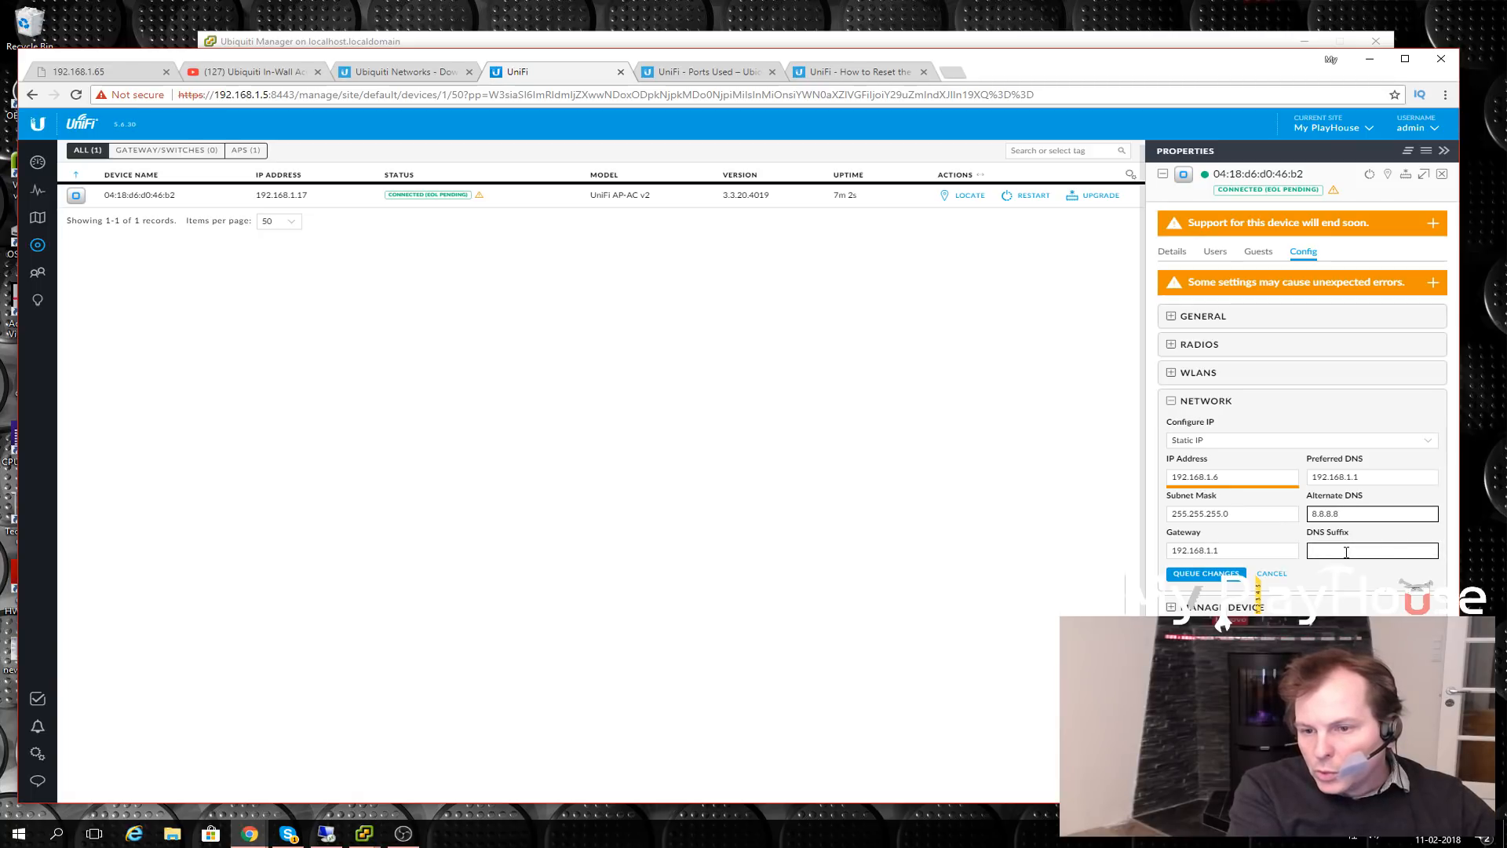
pyautogui.click(1192, 578)
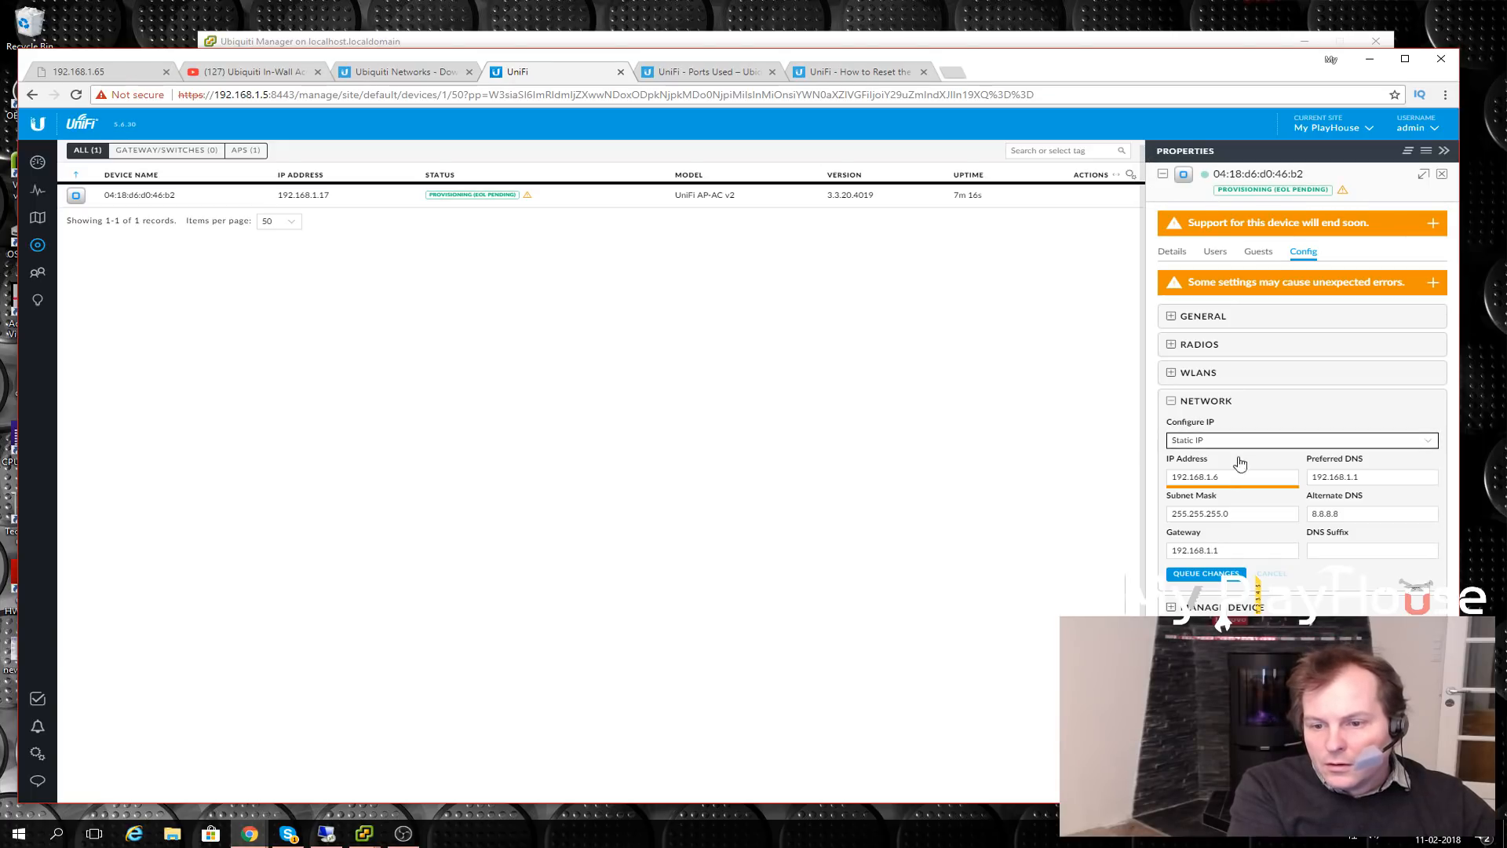
# - Expand Manage Device and wait for the AP to reconnect at 192.168.1.6
pyautogui.click(1173, 607)
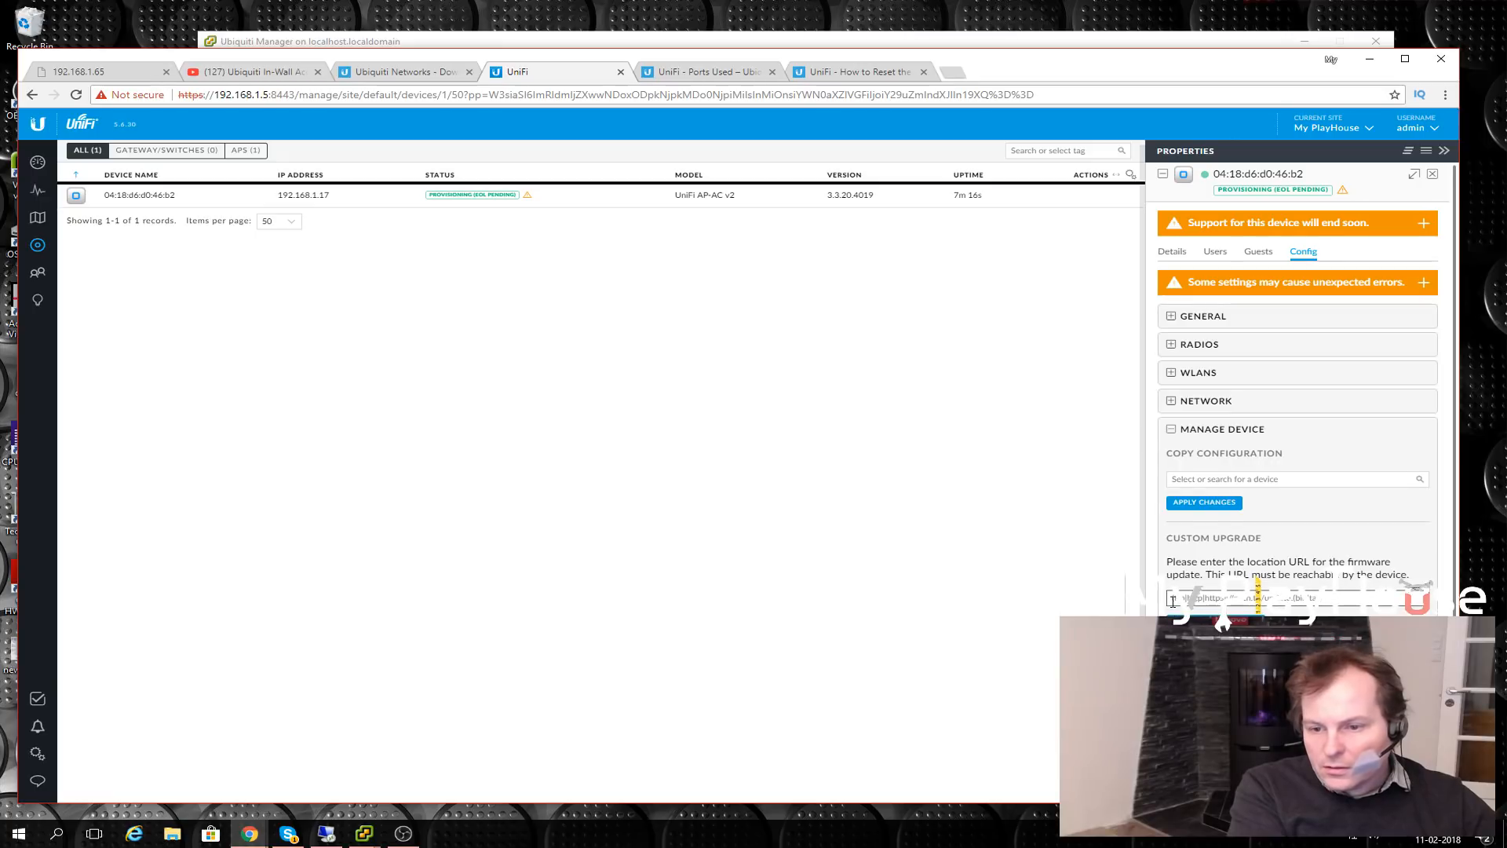
pyautogui.scroll(-3, 1177, 549)
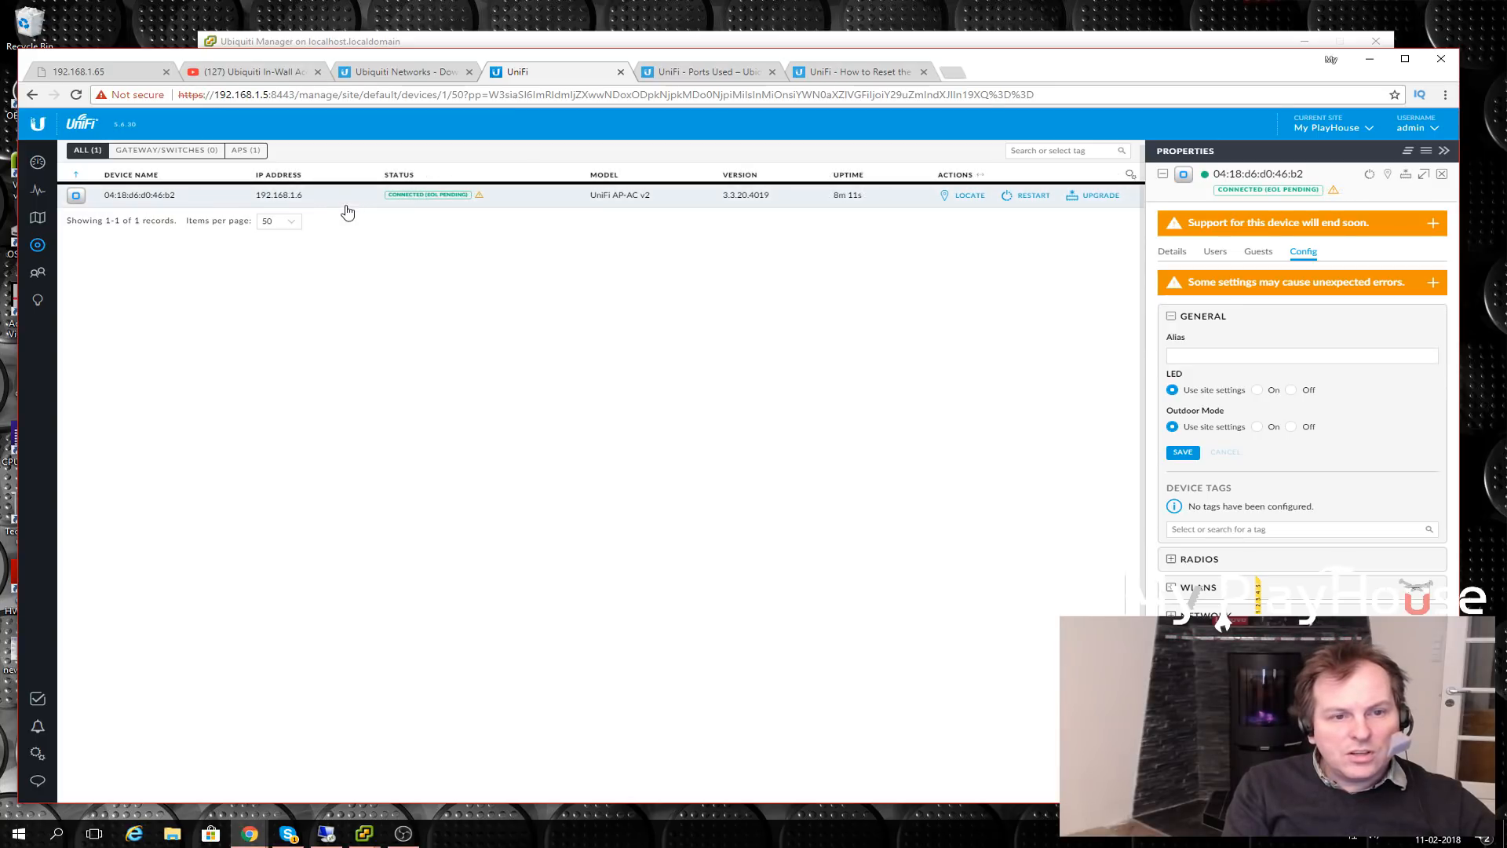
# - Upgrade the AP firmware from 3.3.20.4019 to 3.8.15.6784, then review its device options
pyautogui.click(1101, 196)
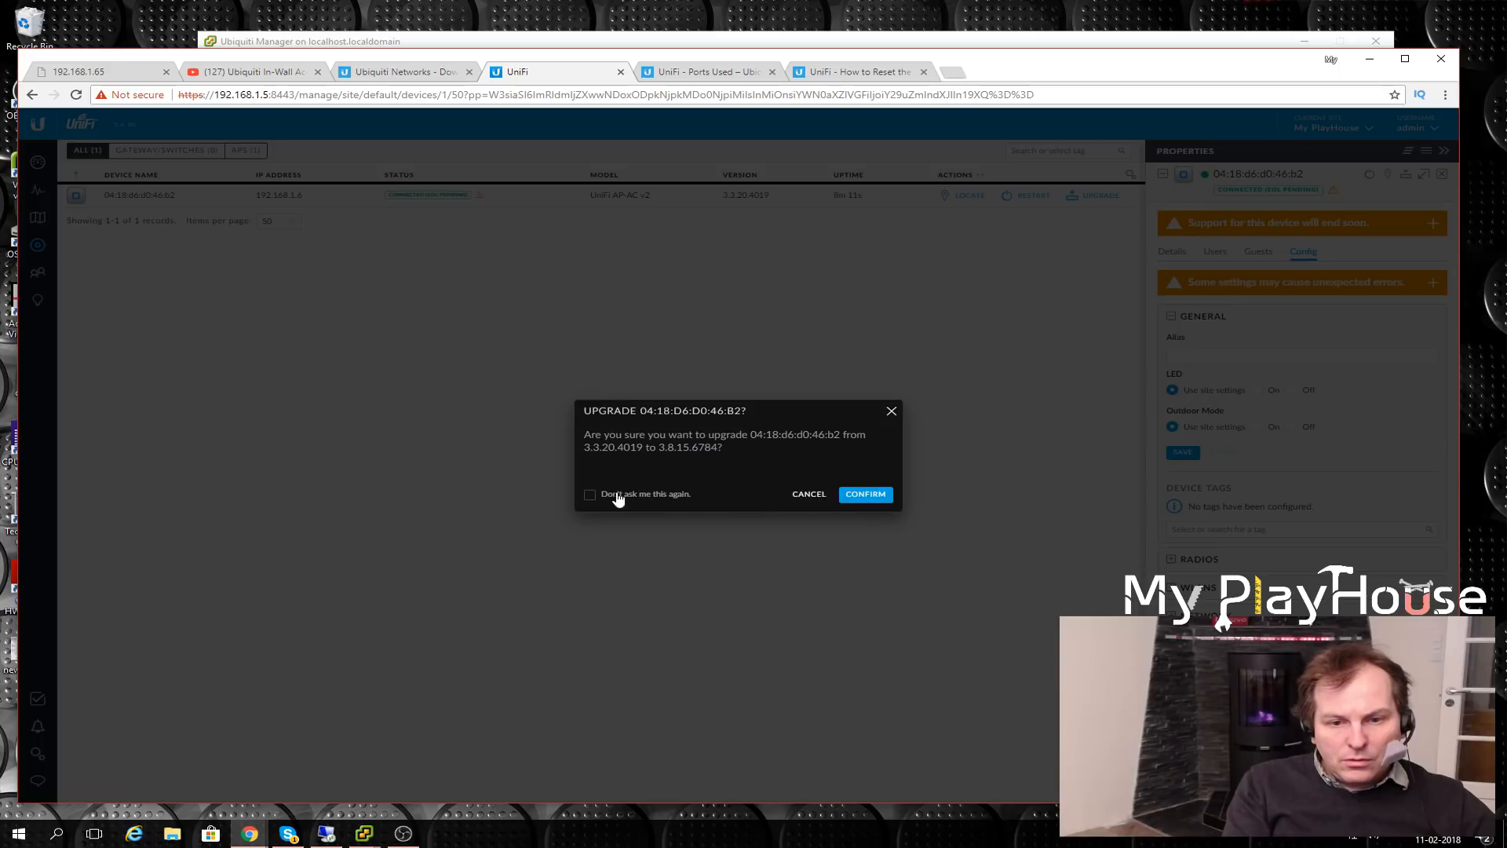
pyautogui.click(865, 494)
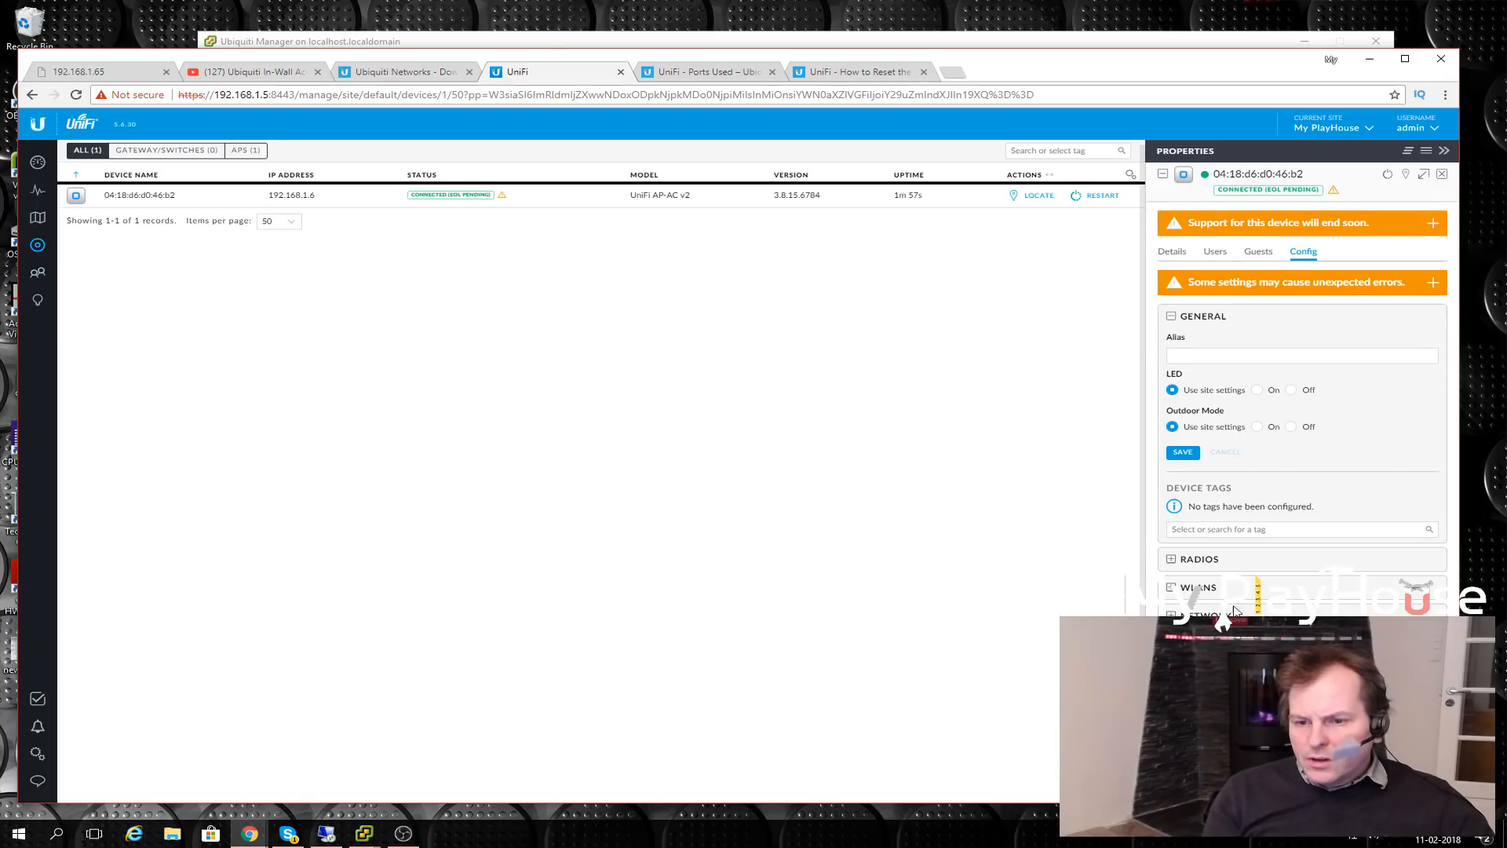
pyautogui.click(1222, 642)
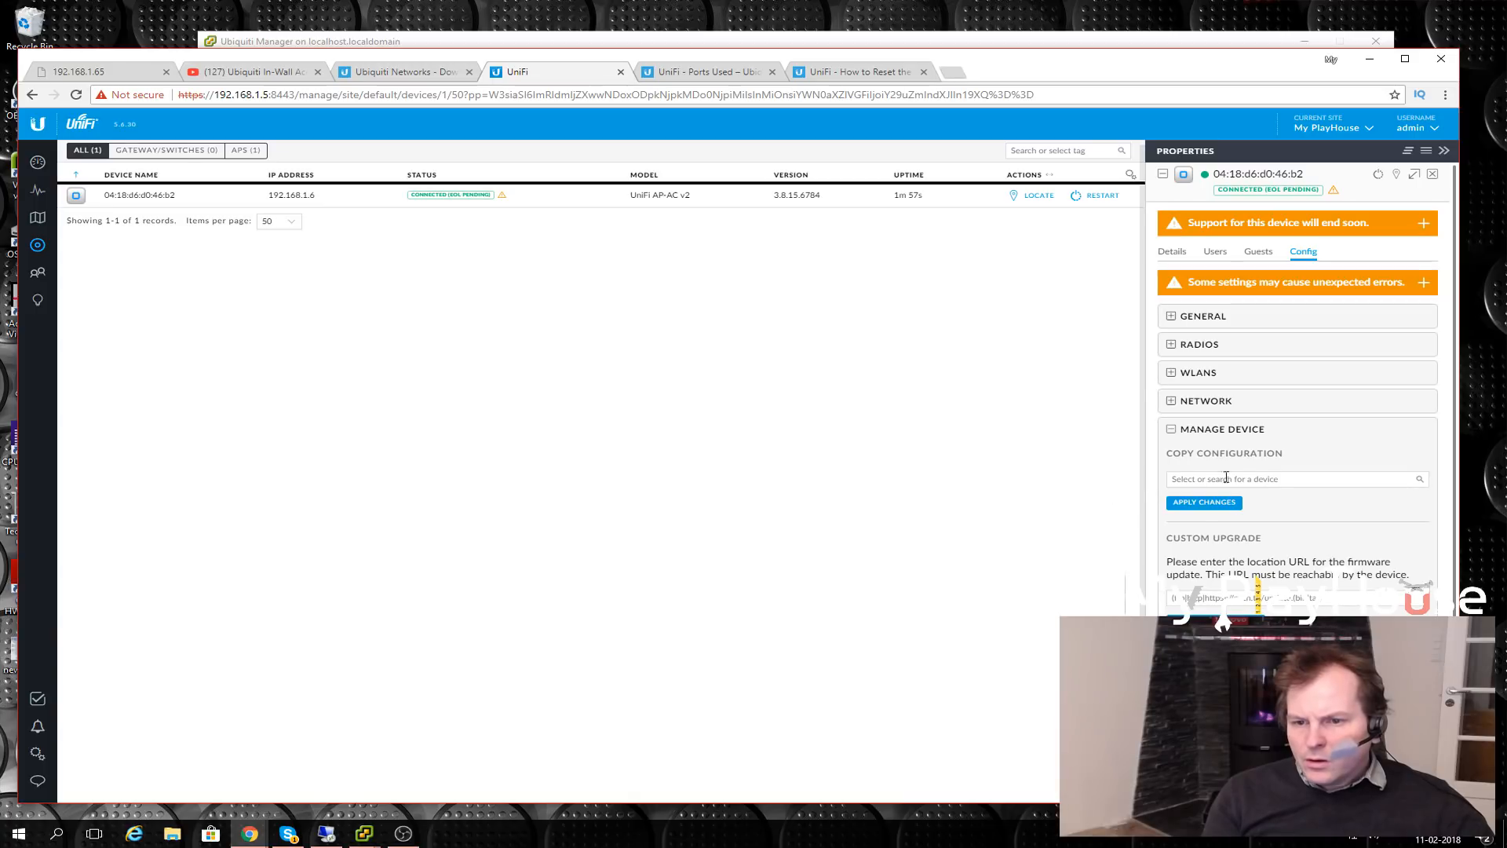
pyautogui.scroll(-2, 1258, 478)
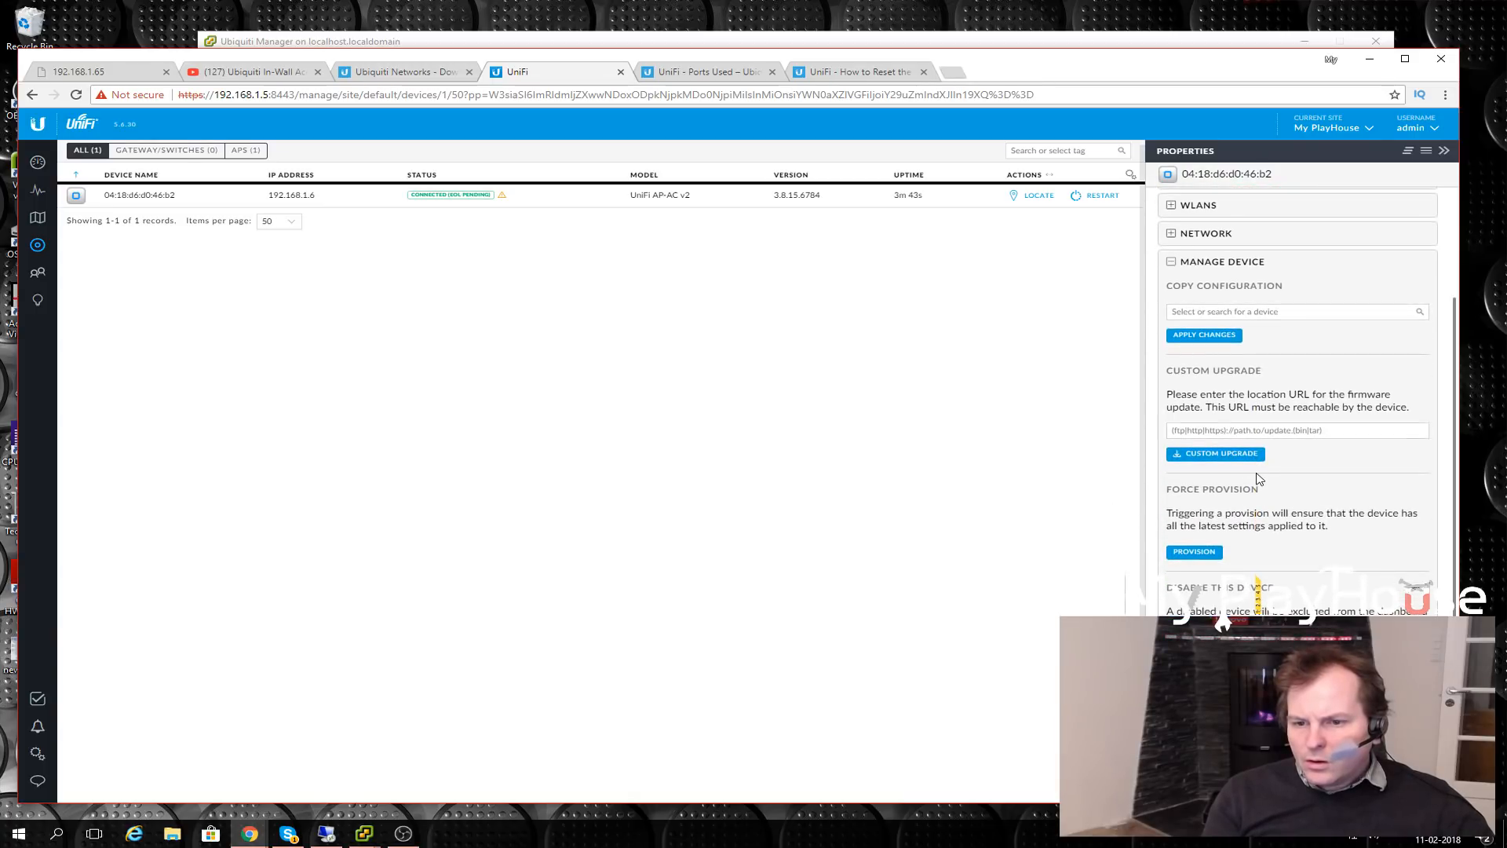
pyautogui.scroll(2, 1263, 471)
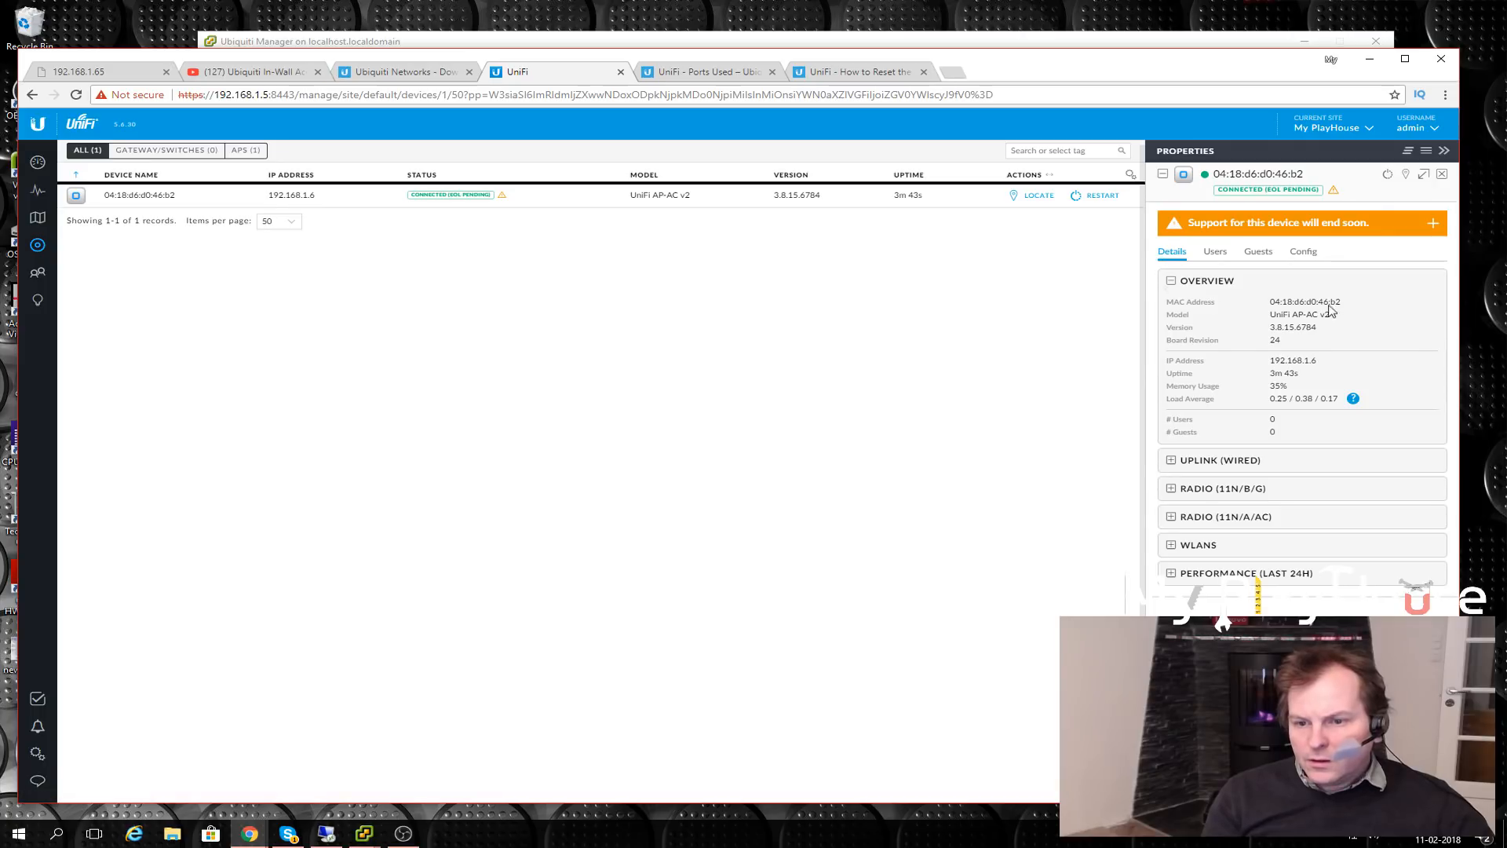
# - Save the alias 'WIFI Basement' for the access point, then view the UniFi - Ports Used article
pyautogui.click(1303, 251)
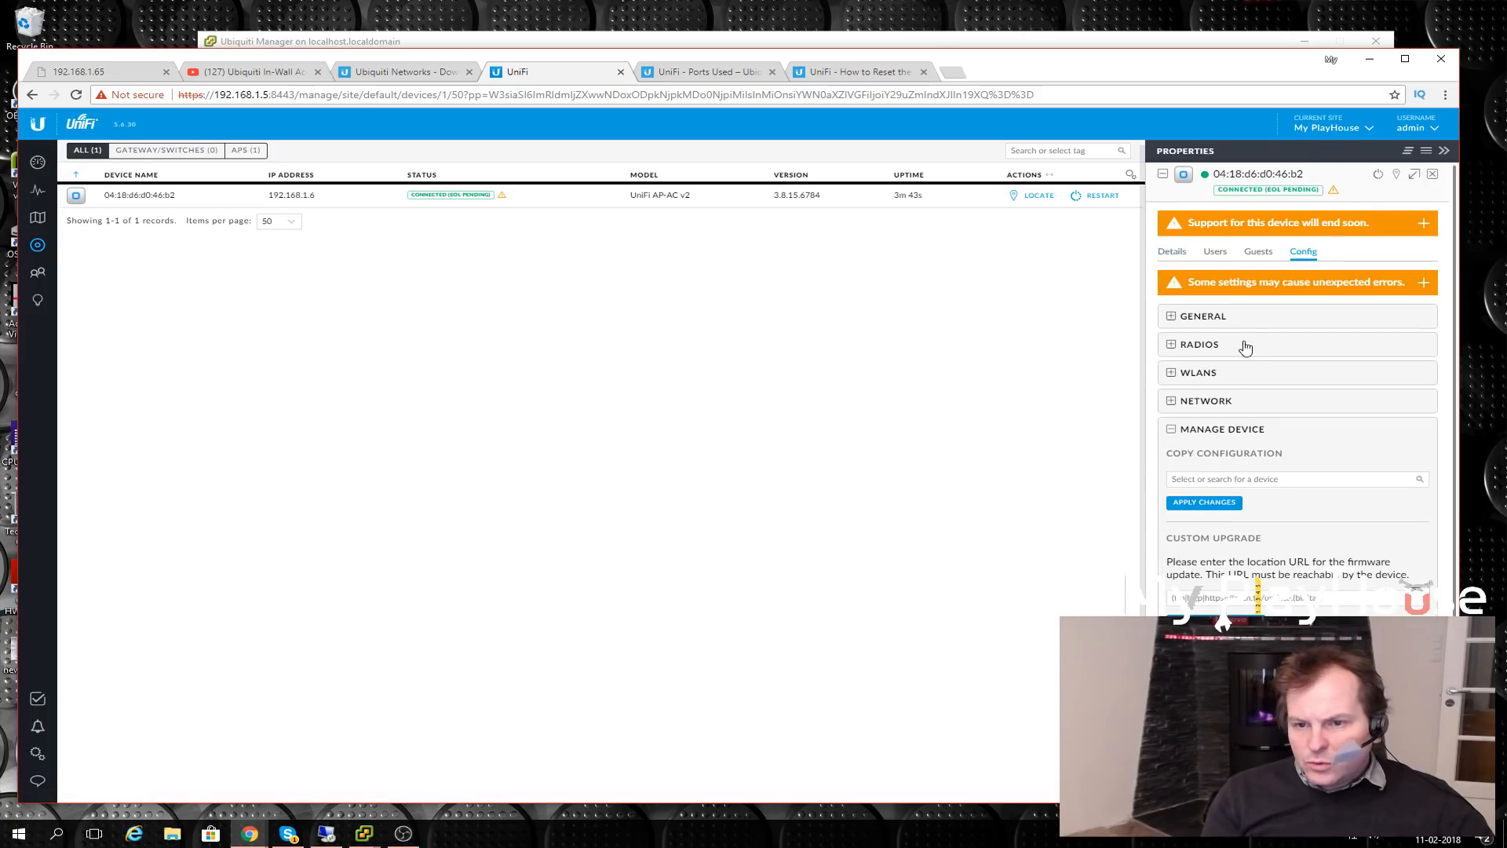
pyautogui.click(1171, 428)
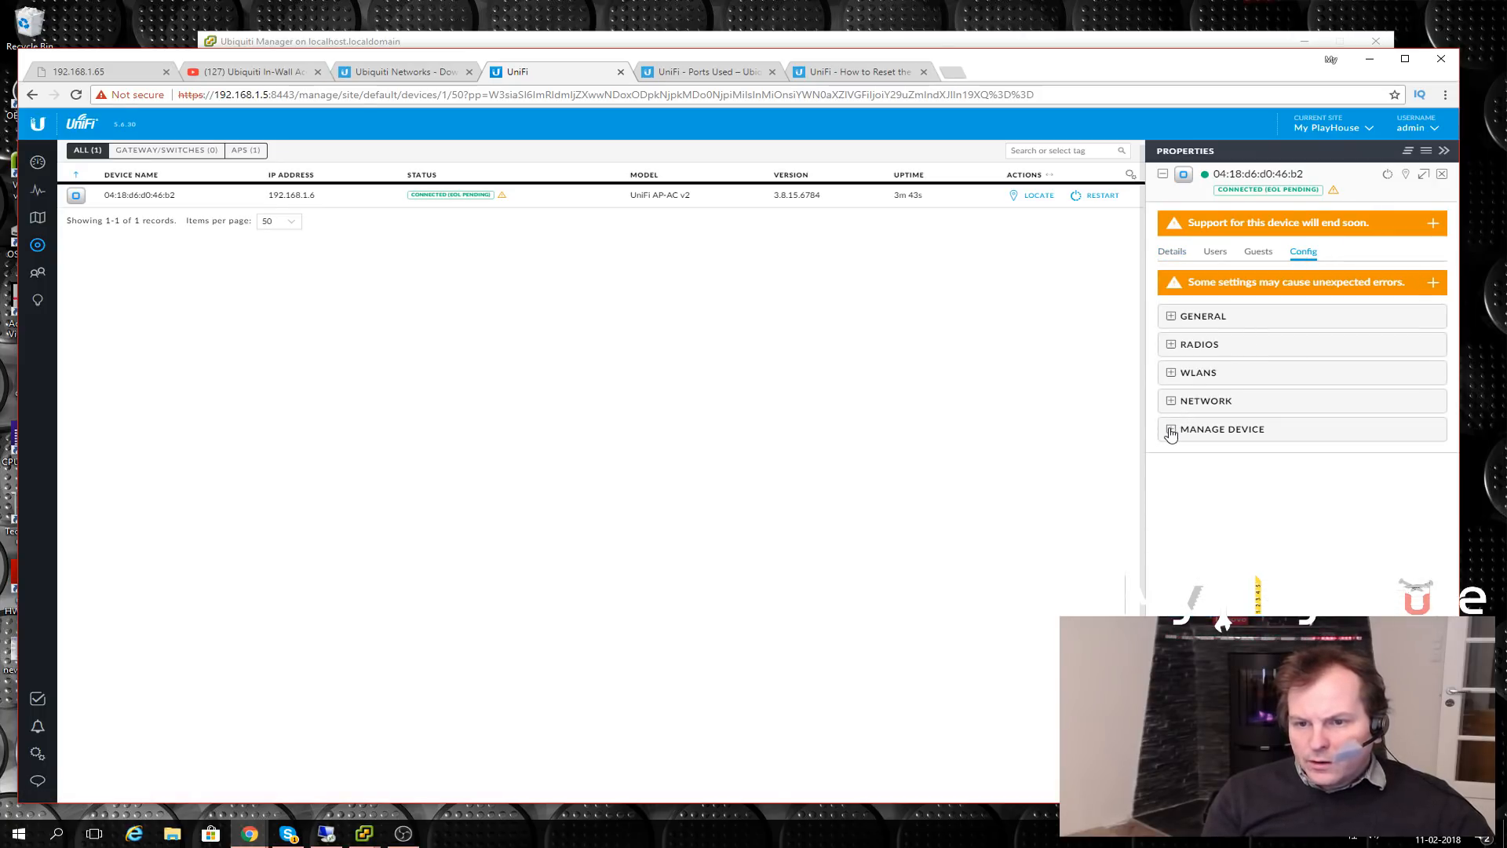
pyautogui.click(1171, 317)
pyautogui.click(1193, 358)
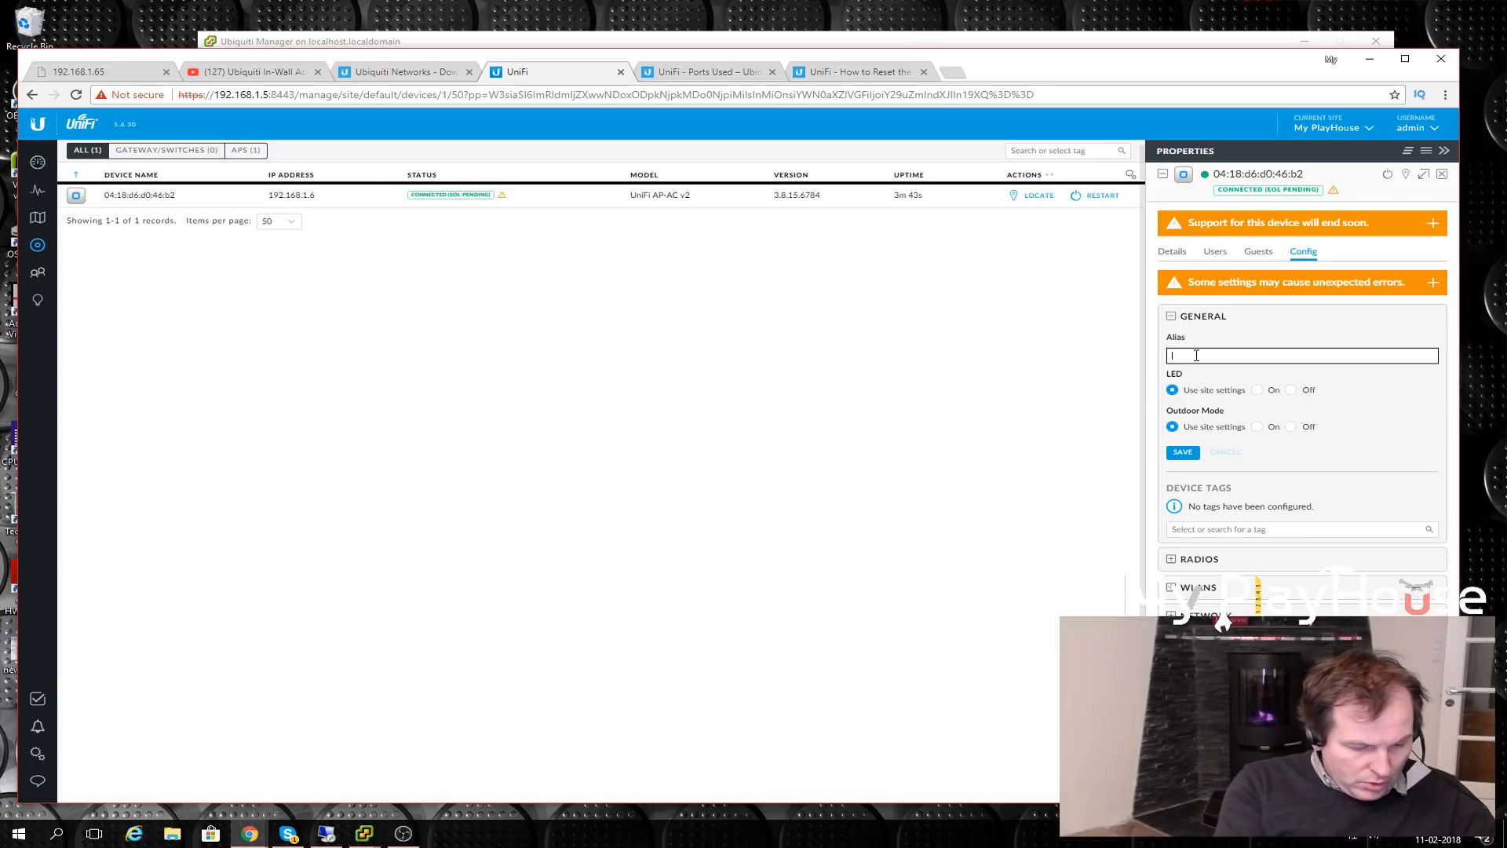
pyautogui.write('WIFI Basement')
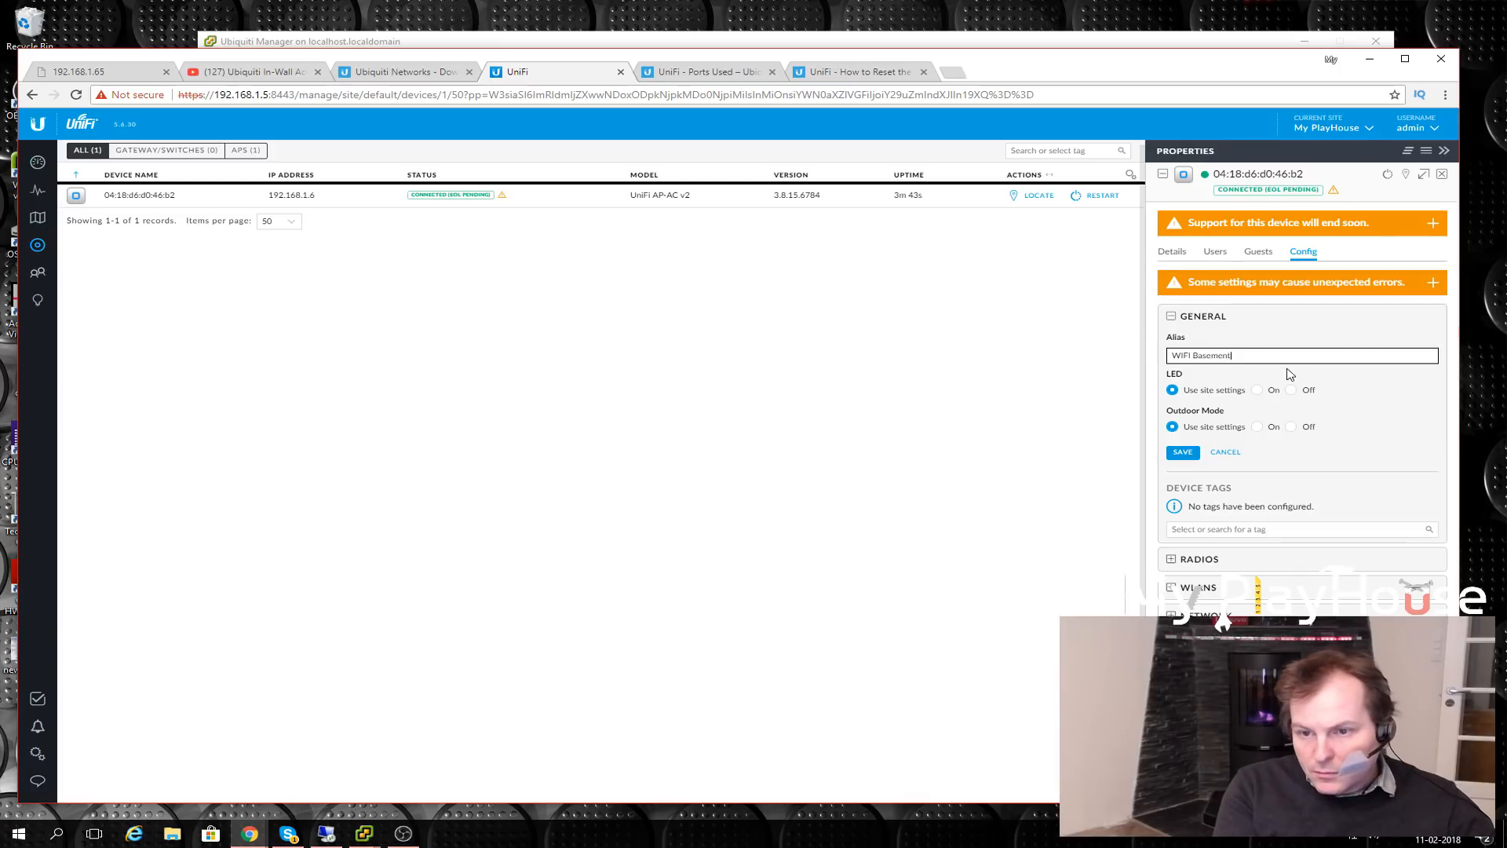
pyautogui.click(1183, 455)
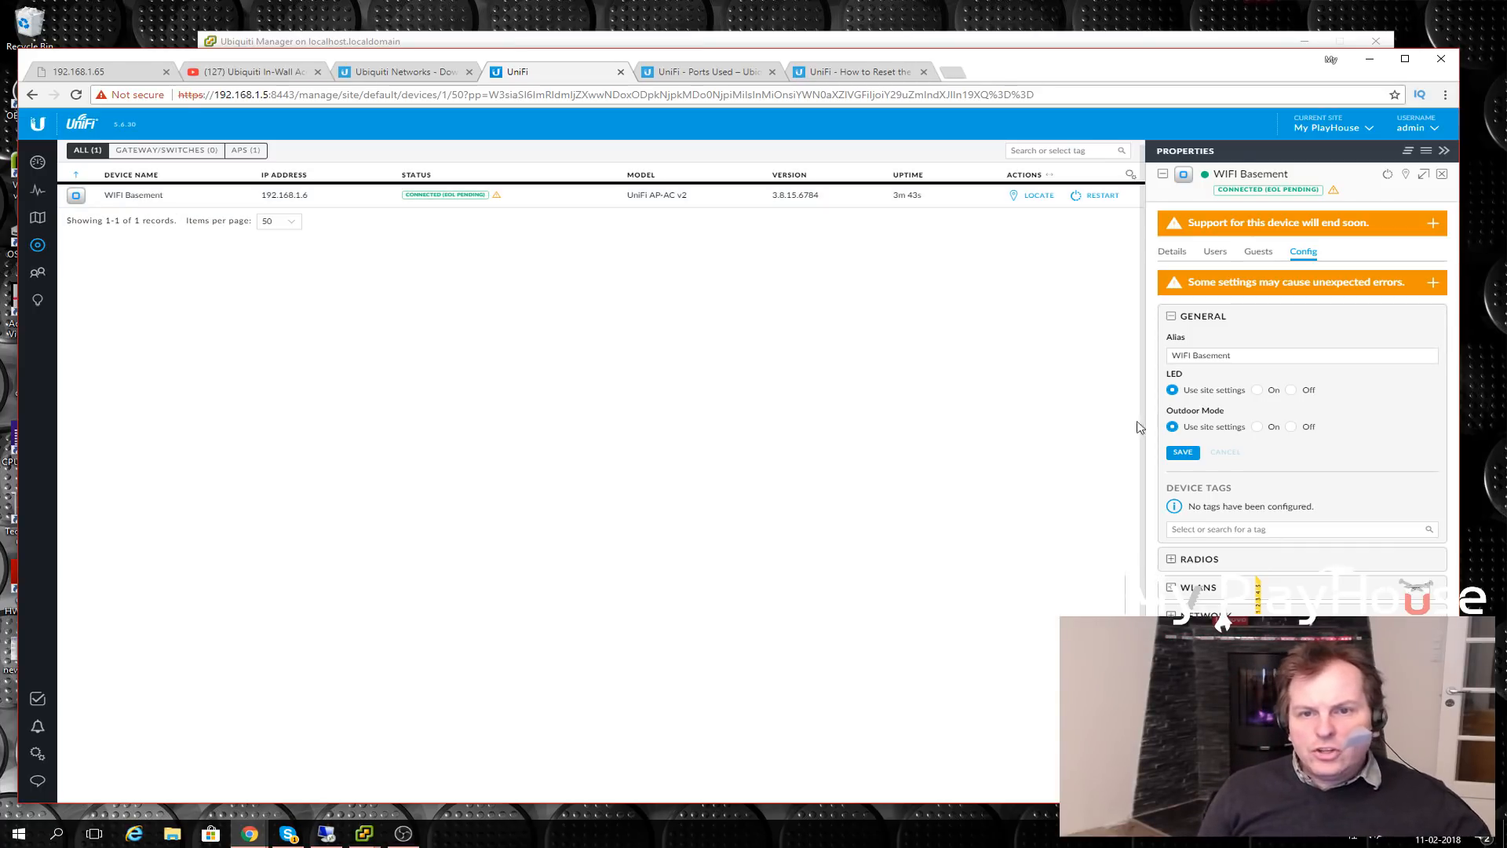
pyautogui.click(841, 72)
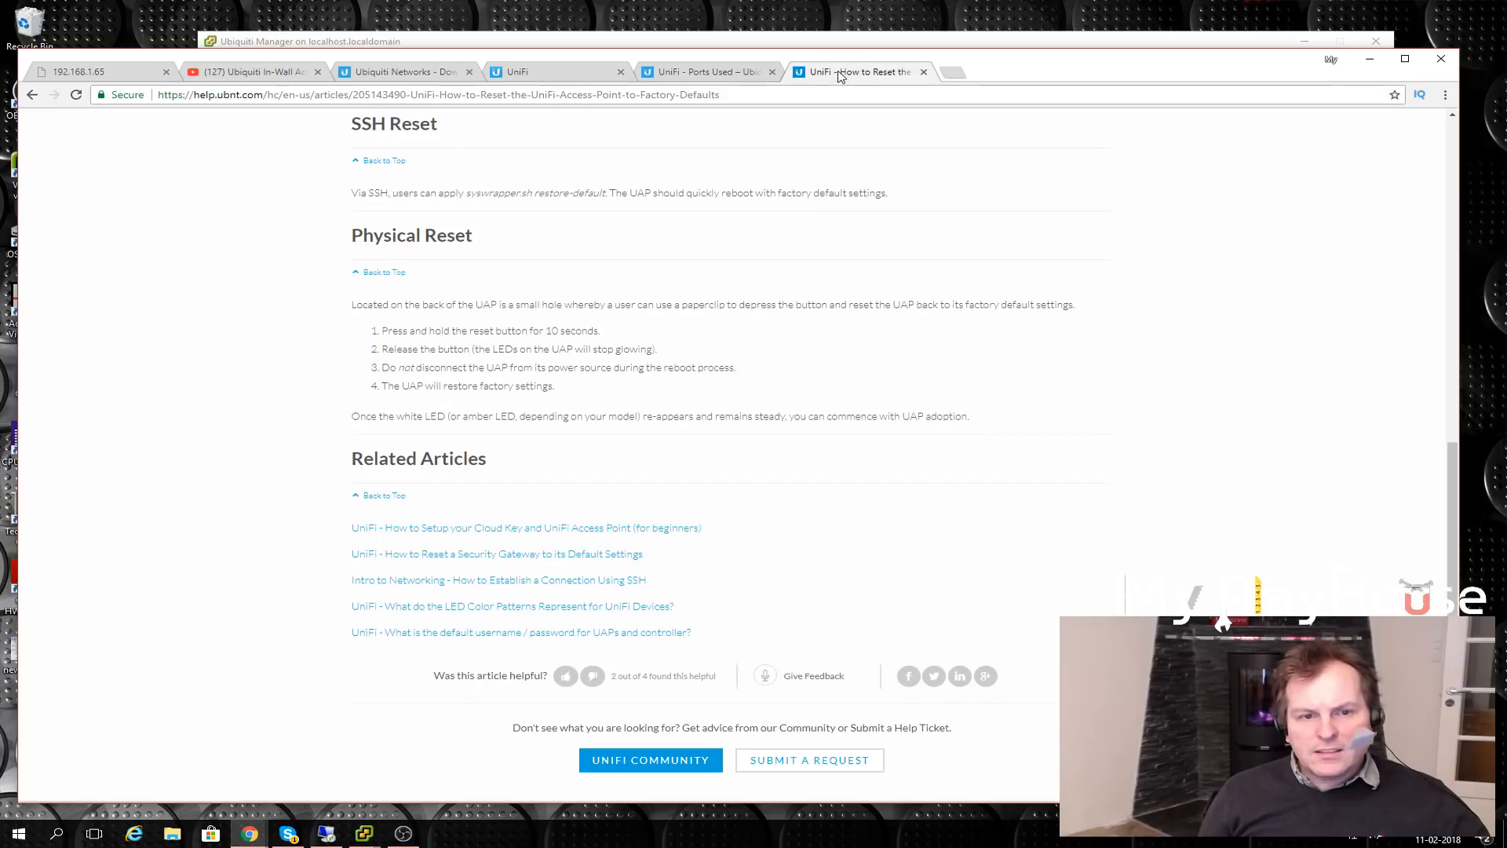
pyautogui.click(706, 72)
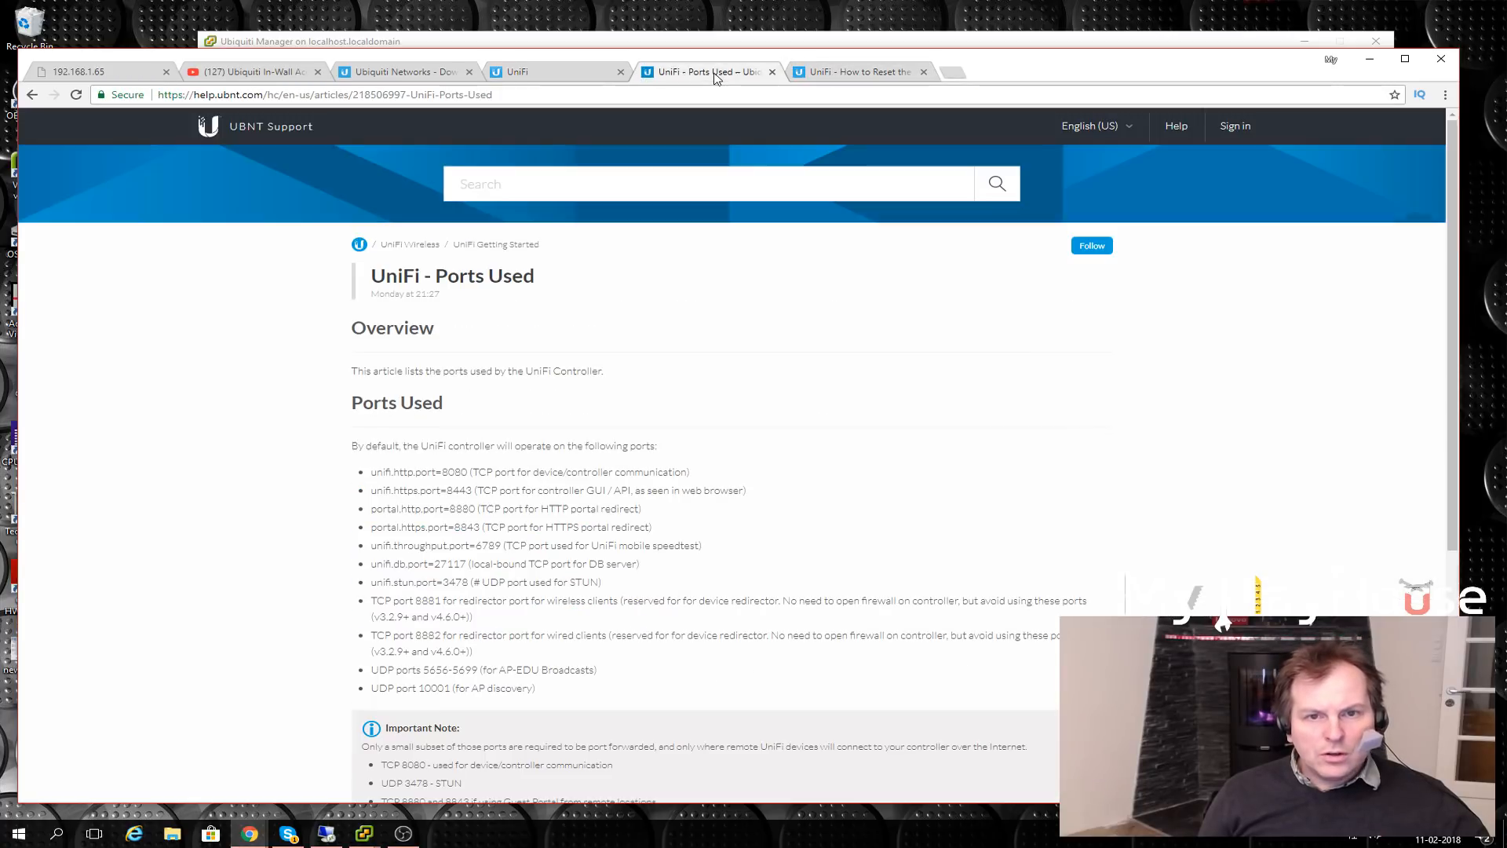